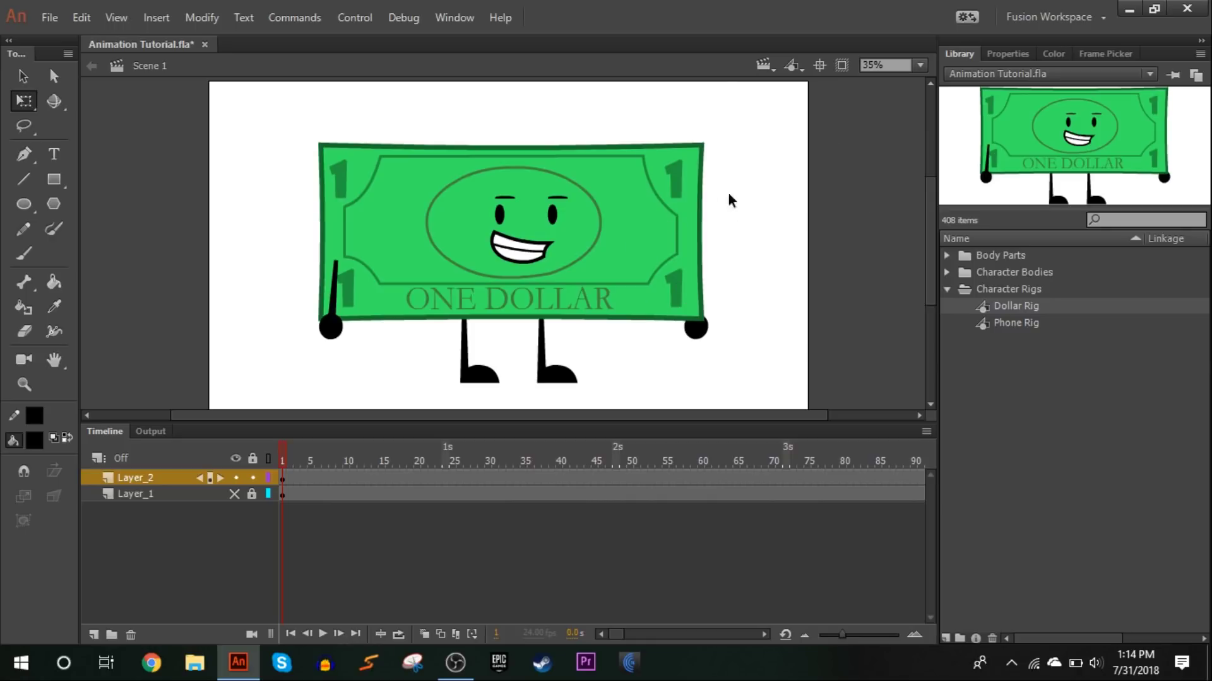
Step: Collapse the Character Rigs library folder and open the Dollar Rig symbol on the stage for editing
click(946, 289)
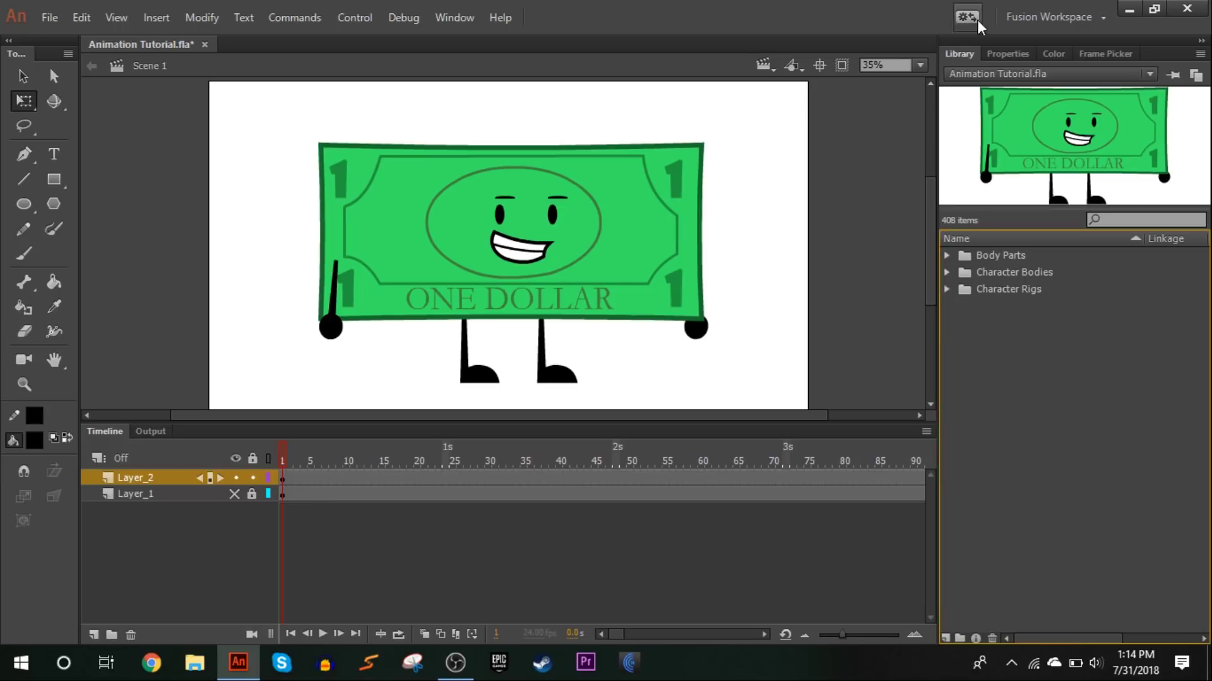
click(1002, 54)
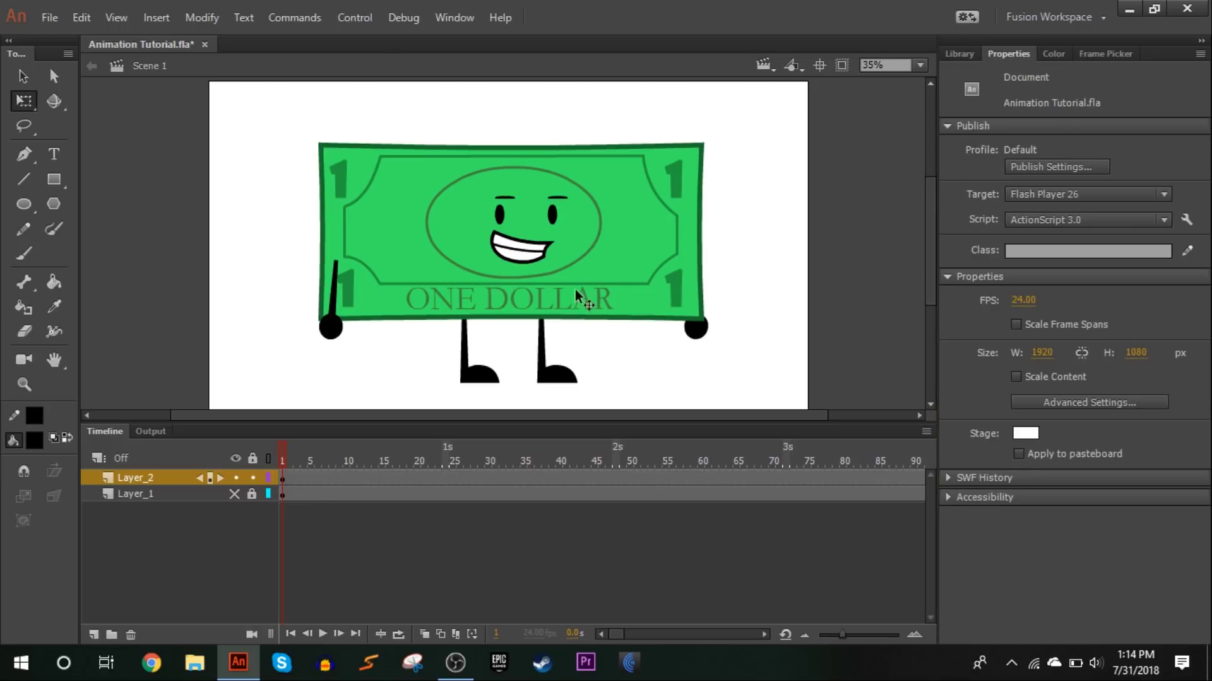
click(592, 196)
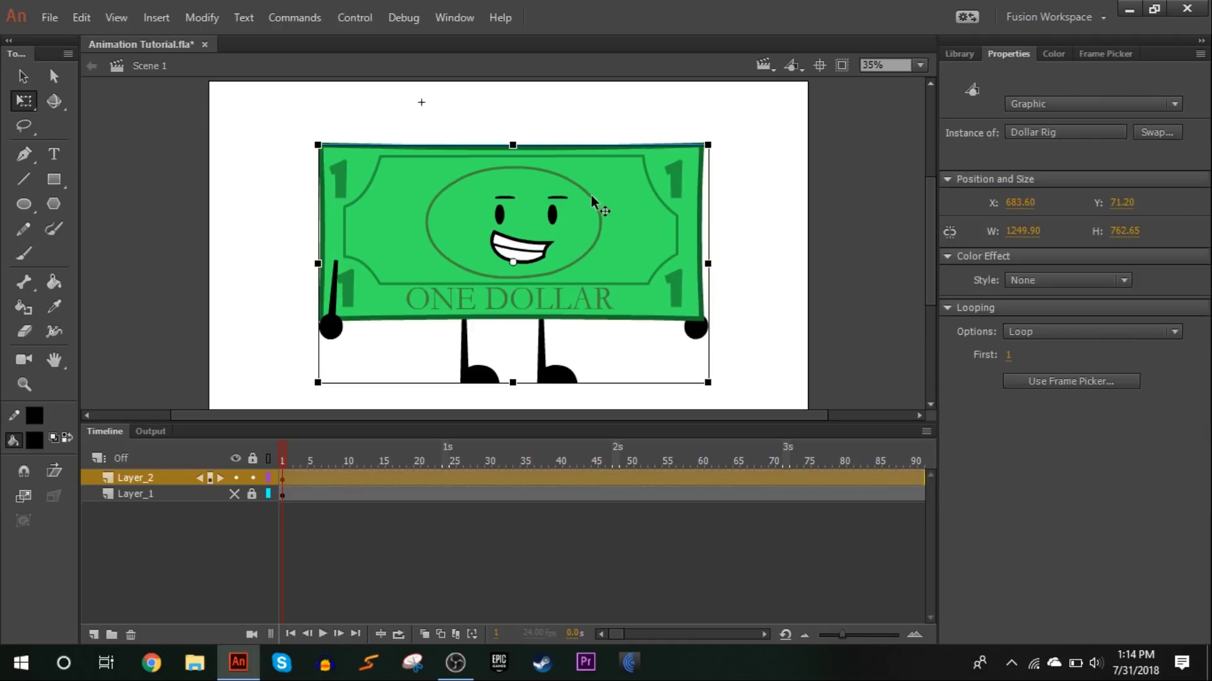
double_click(592, 197)
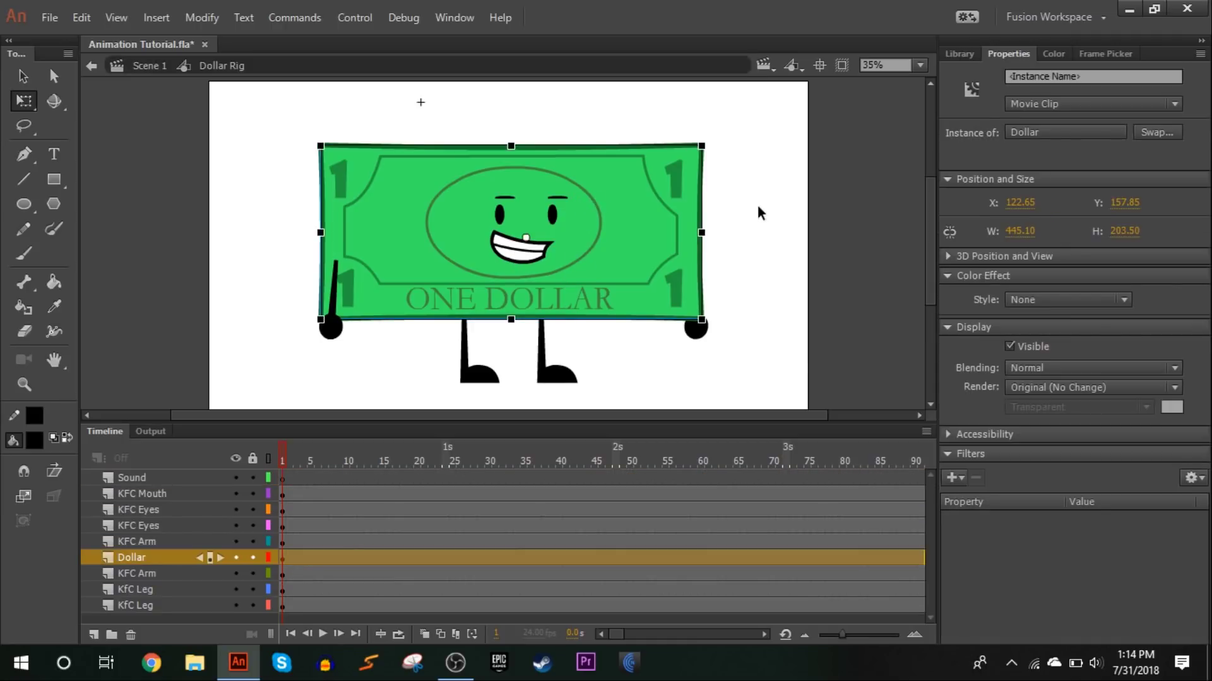
click(743, 301)
drag(761, 288, 214, 88)
click(327, 122)
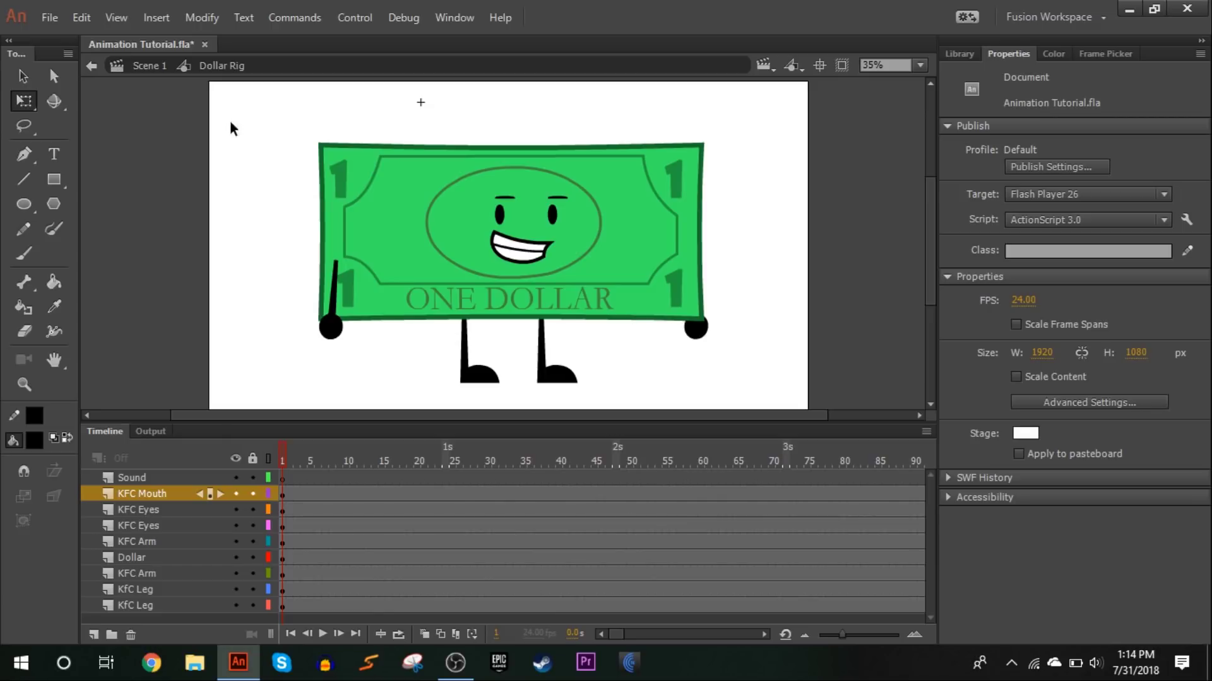
Step: Convert the dollar's body, face and arms, without the legs, into a Graphic symbol named Dollar Torso
drag(193, 110, 763, 341)
drag(646, 267, 649, 225)
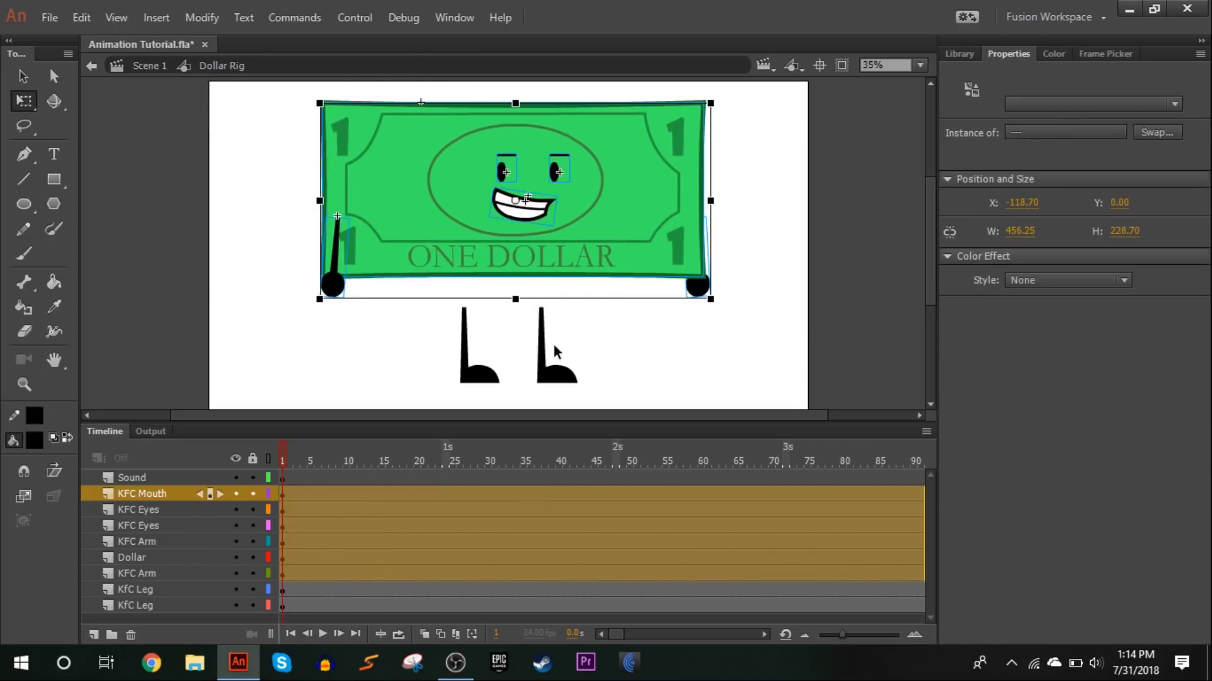
key(ctrl+z)
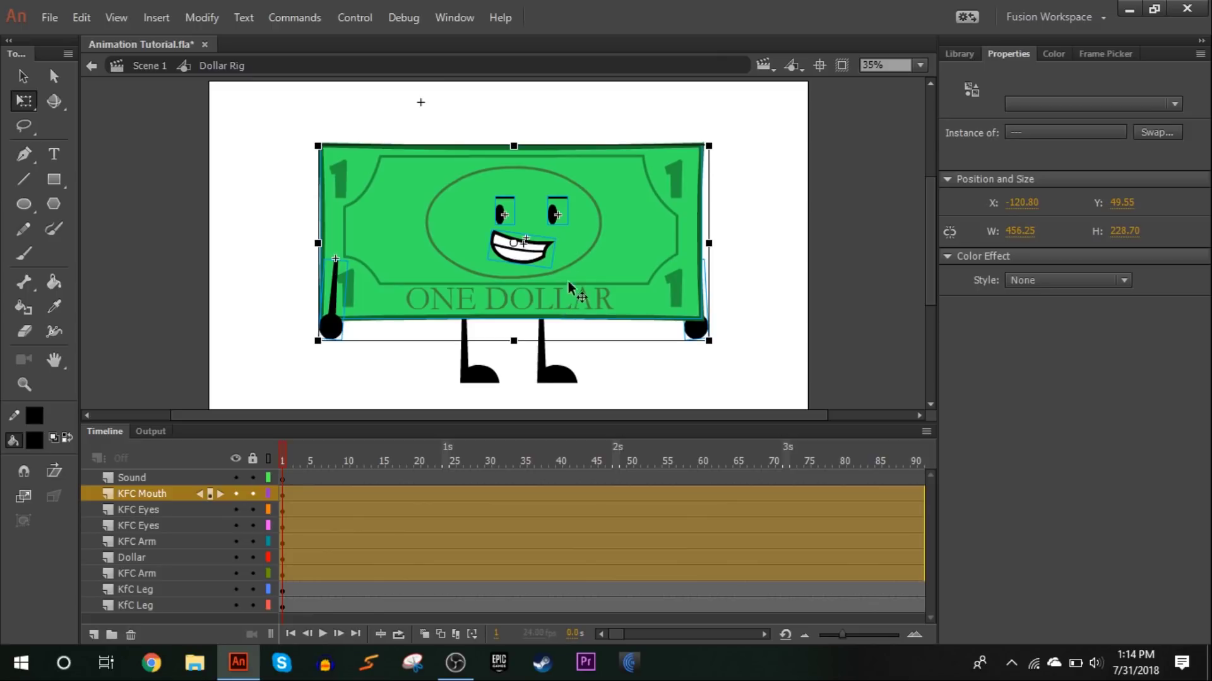
right_click(584, 172)
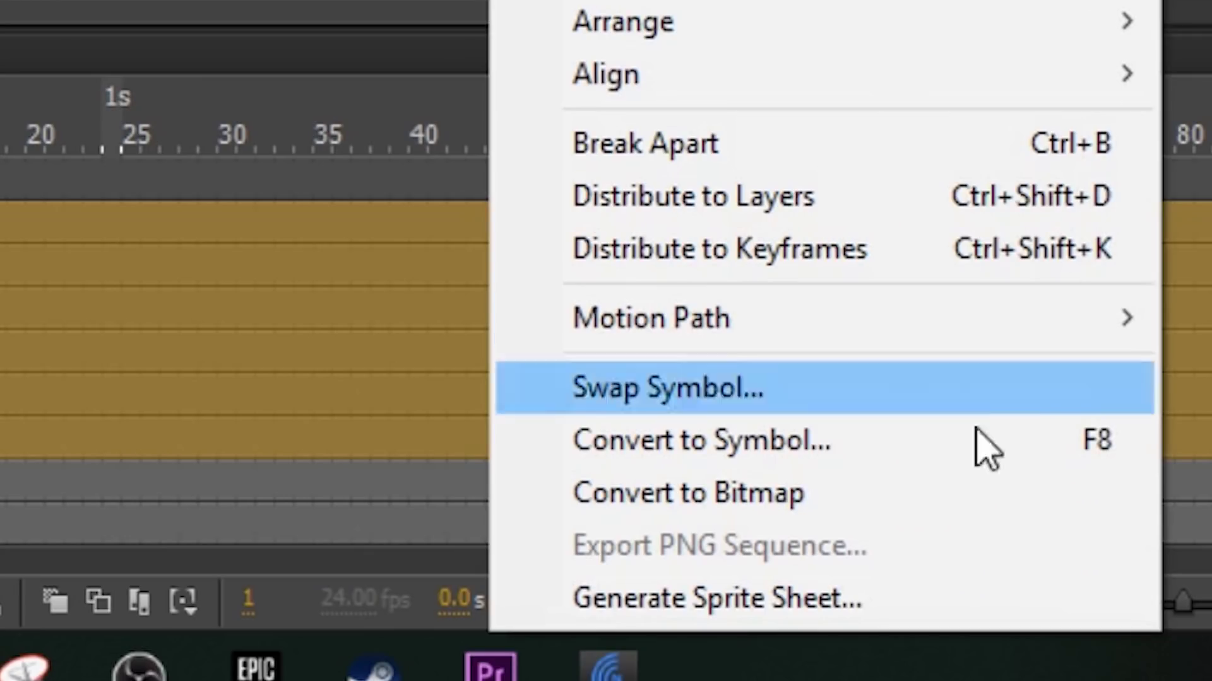
click(908, 443)
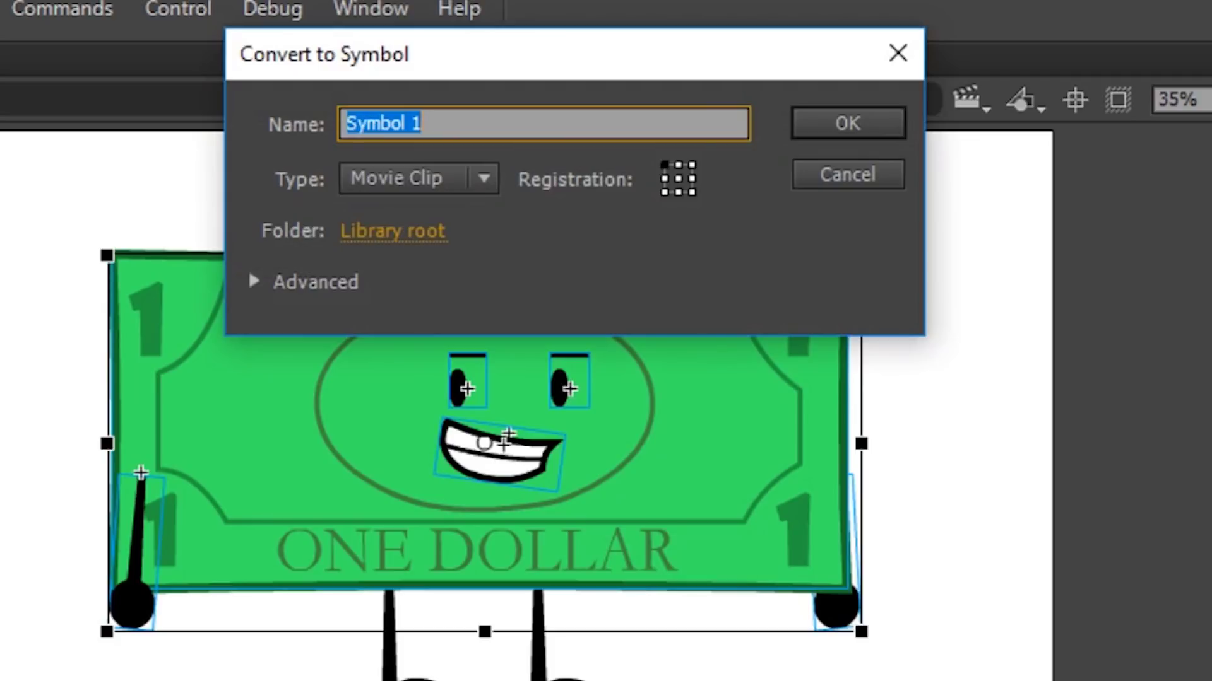
click(391, 184)
click(386, 292)
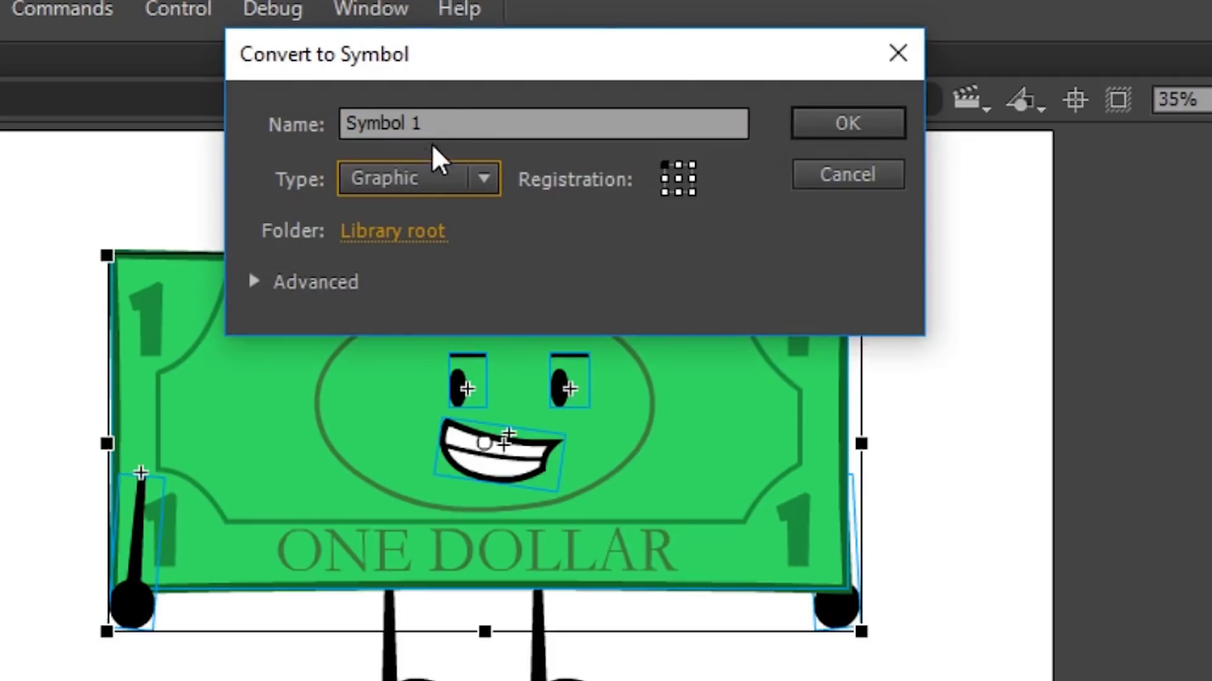
key(shift+Tab)
text(Dollar Torso)
key(Return)
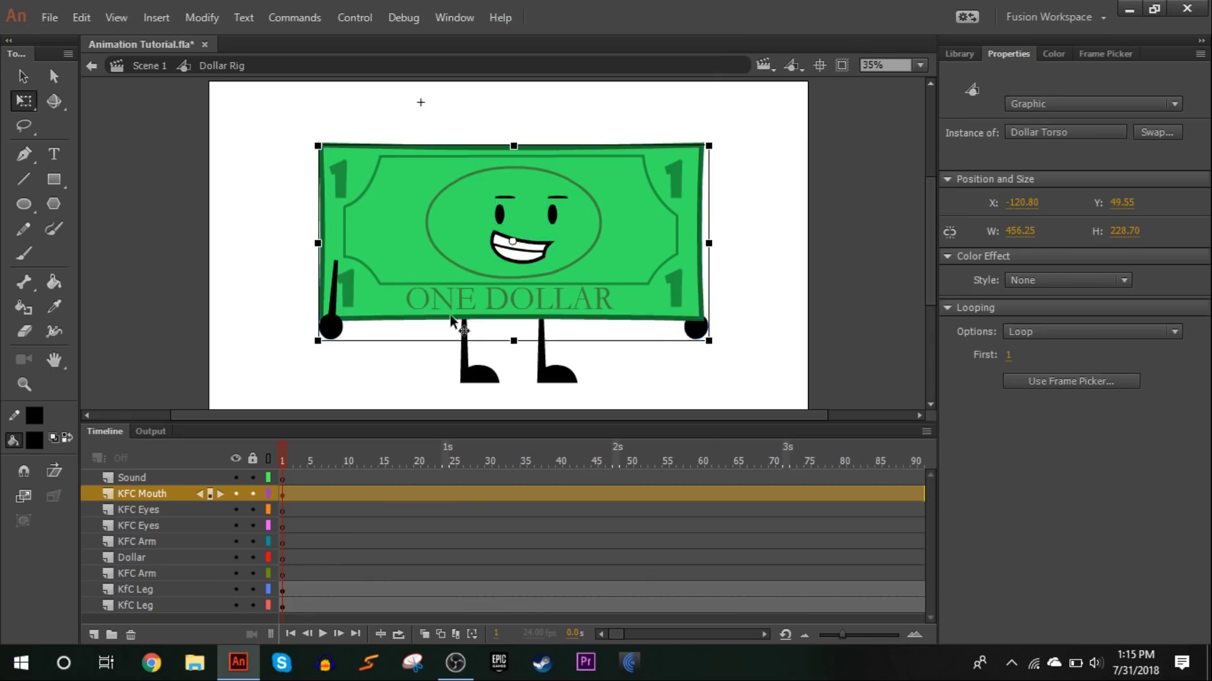
Step: Set the looping option of the Dollar Torso instance to Play Once
click(1011, 335)
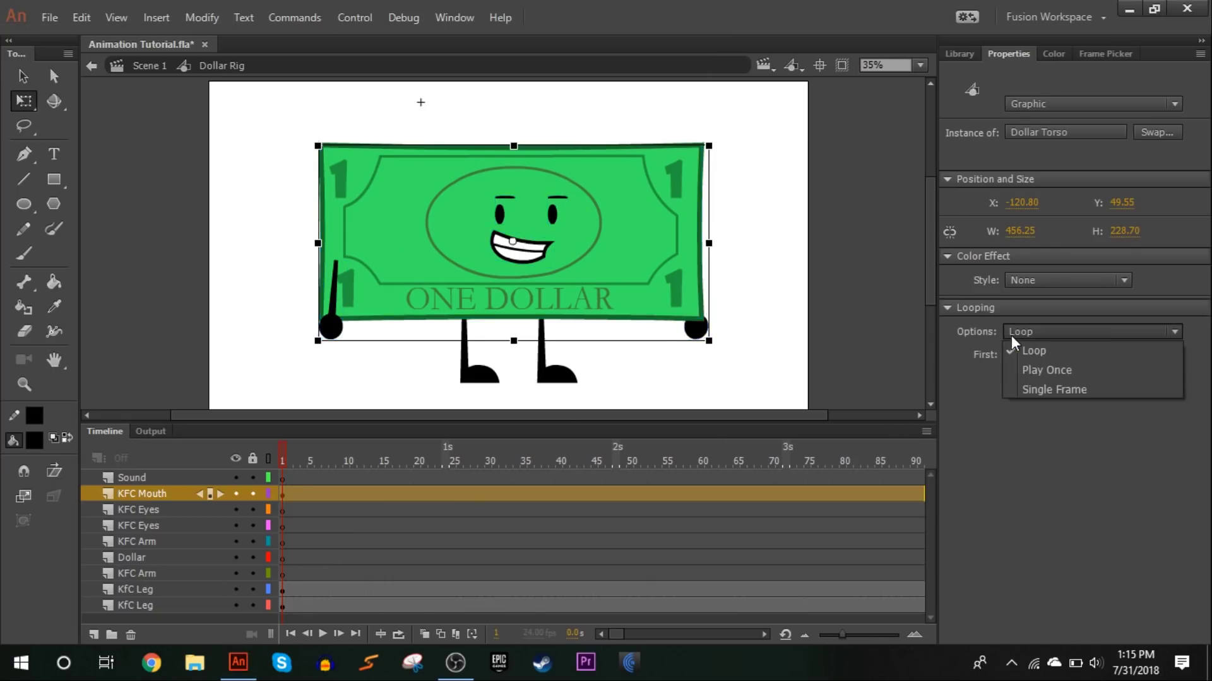
click(611, 329)
click(525, 298)
click(1051, 332)
click(1048, 369)
click(826, 283)
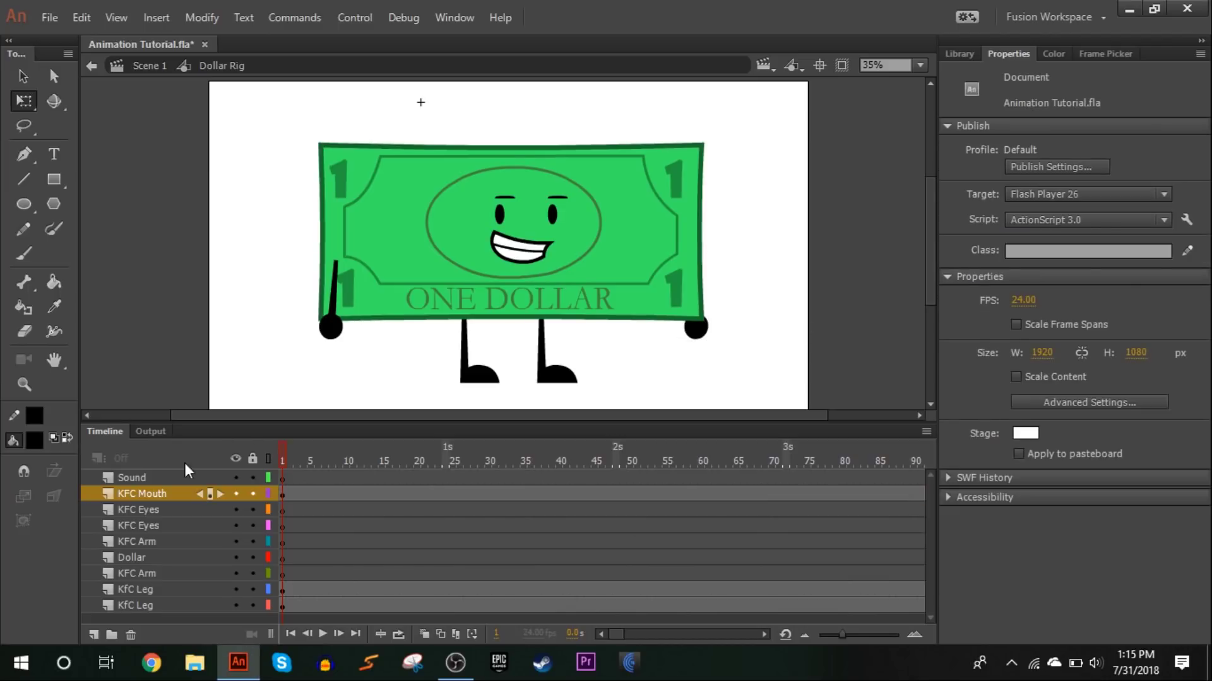
Step: Delete the emptied layers from the upper KFC Eyes down to the lower KFC Arm in the Dollar Rig
click(135, 509)
shift+click(146, 572)
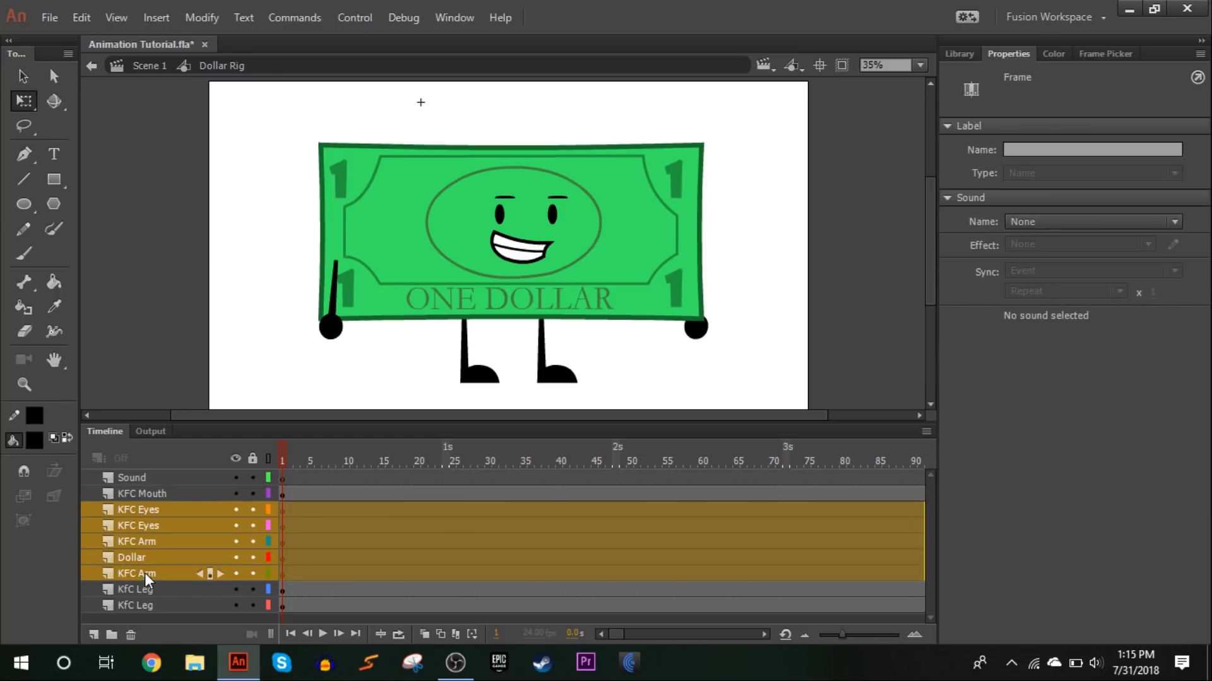
right_click(145, 572)
click(238, 230)
Step: Rename the KFC Mouth layer to Torso
double_click(142, 494)
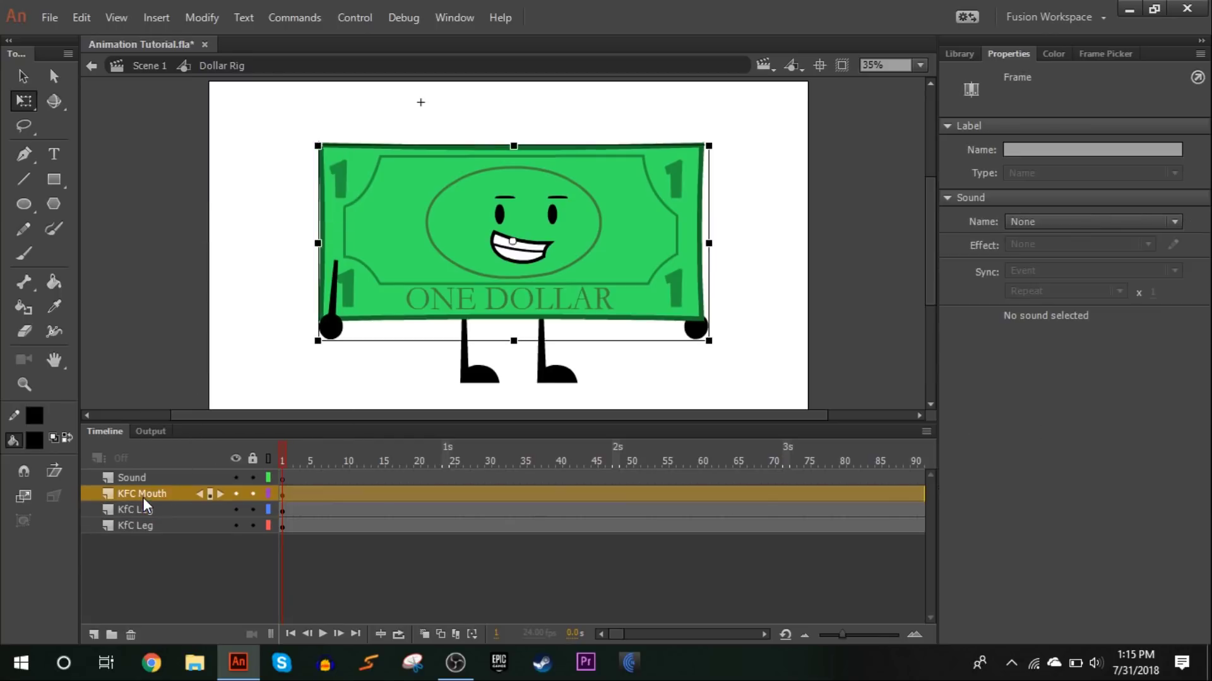
text(Torso)
key(Return)
Step: Move the torso's transformation point just below its bottom centre and distribute the parts inside Dollar Torso to separate layers
click(576, 265)
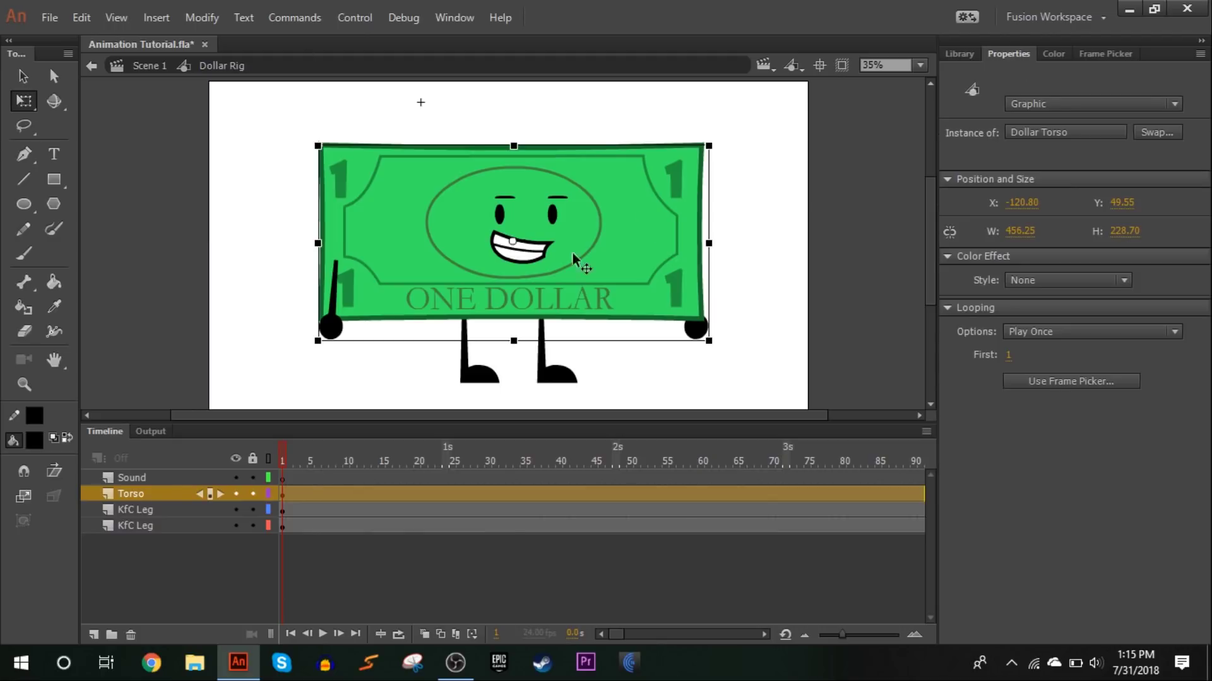
drag(512, 241, 512, 351)
double_click(529, 168)
right_click(529, 168)
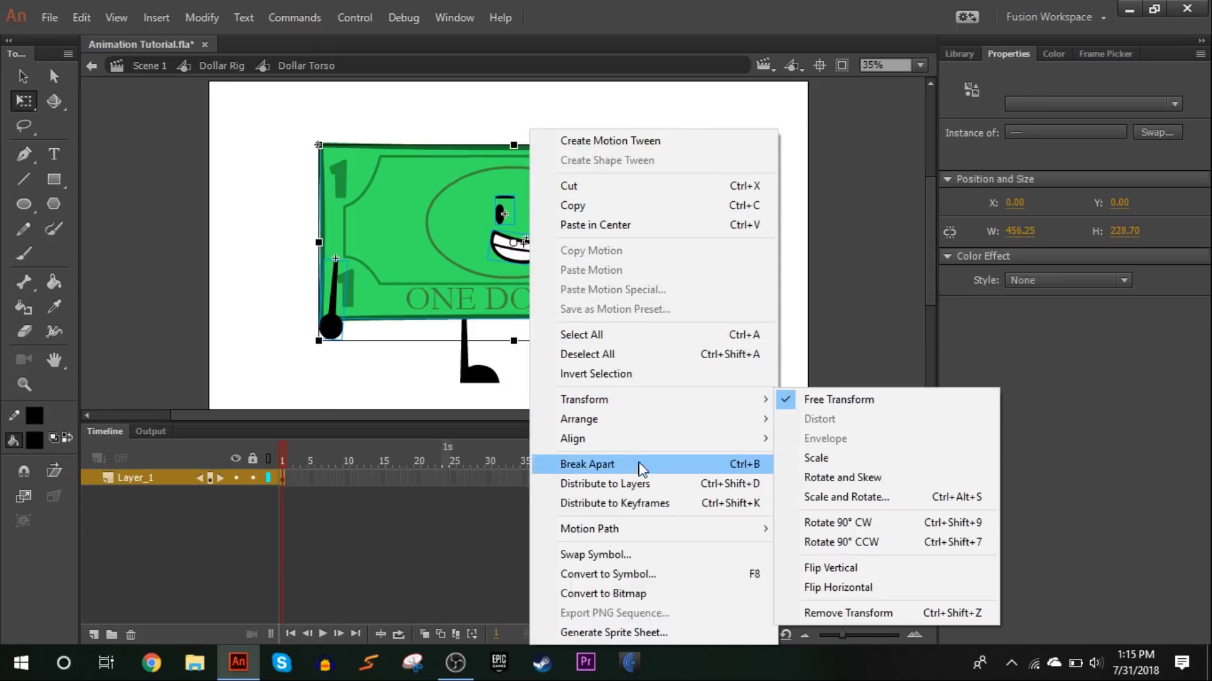
click(639, 485)
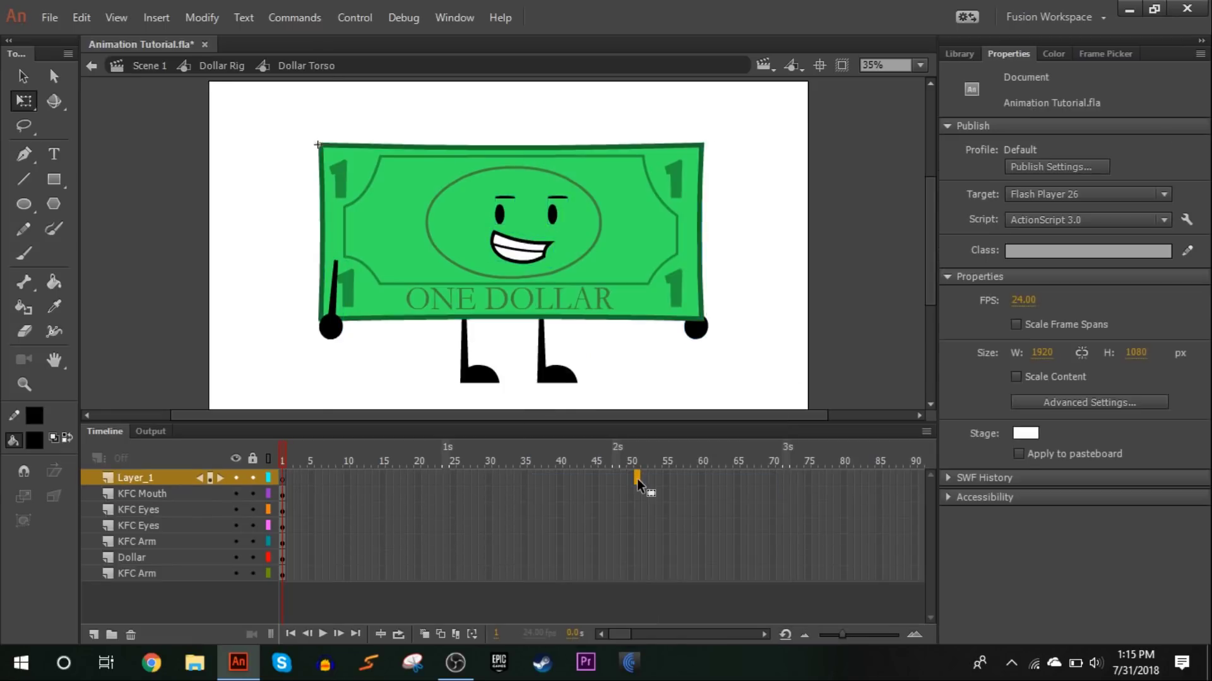
right_click(146, 474)
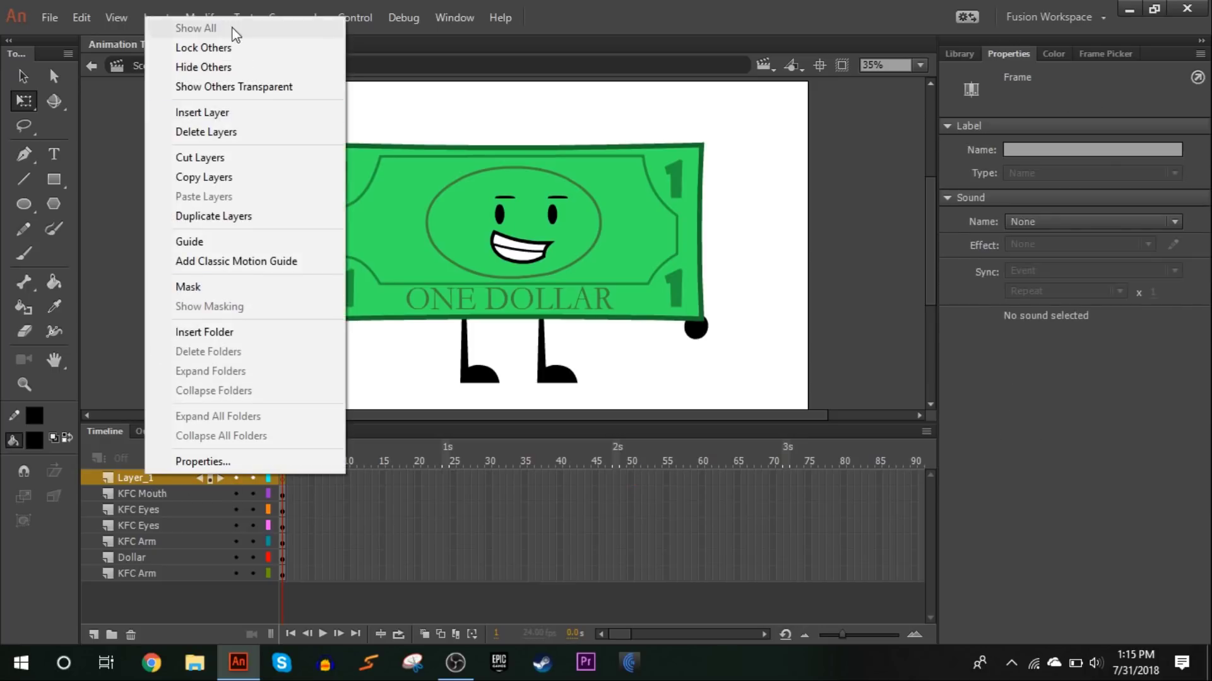
click(592, 624)
Step: Insert frames up to frame 240 on all layers inside Dollar Torso and return to Scene 1
click(216, 69)
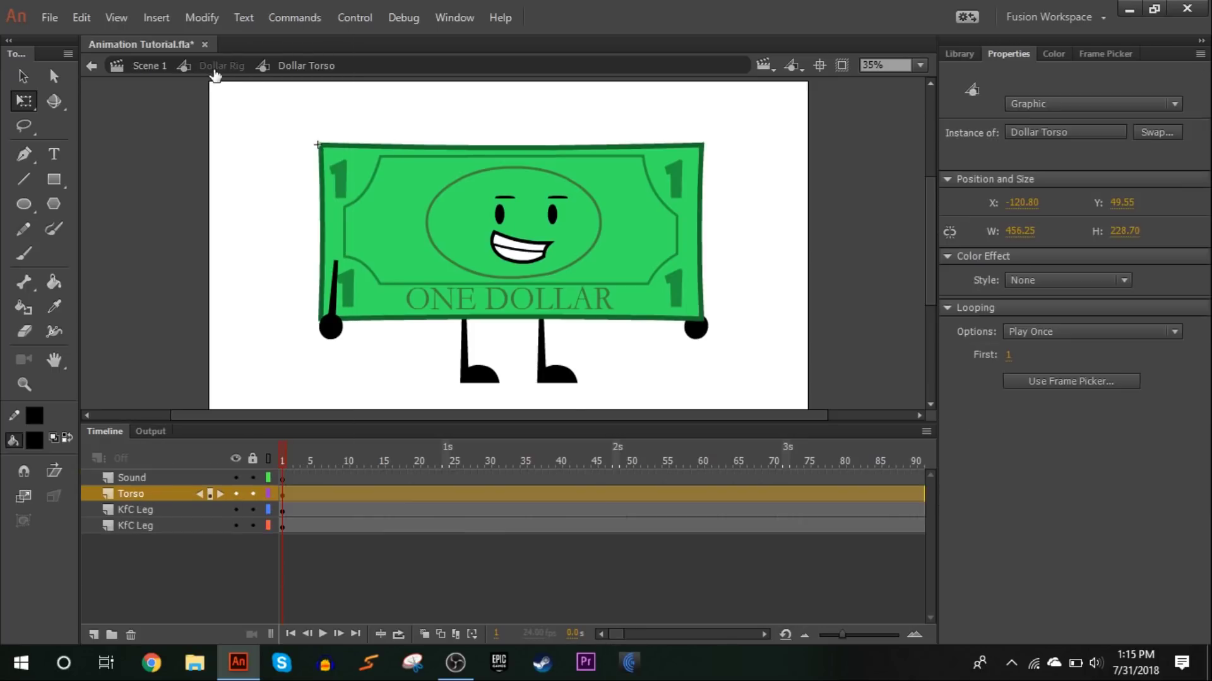
drag(603, 635, 650, 610)
drag(638, 446, 674, 455)
double_click(664, 287)
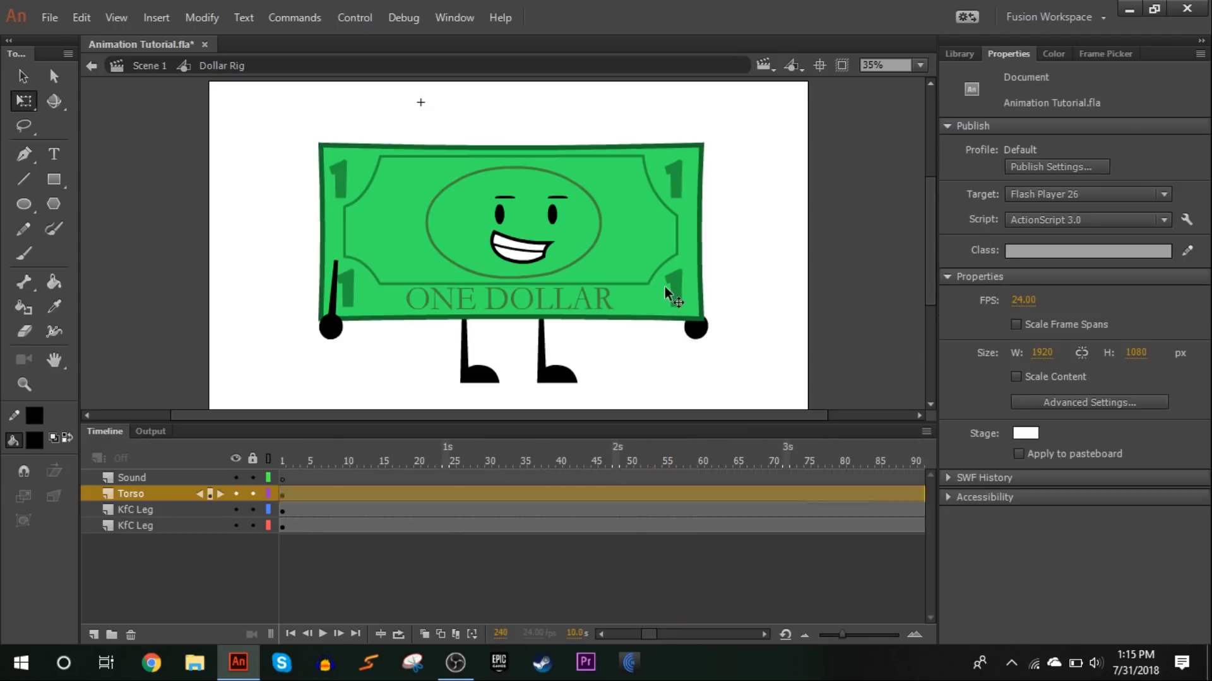
drag(619, 636, 661, 635)
drag(802, 478, 594, 592)
right_click(698, 561)
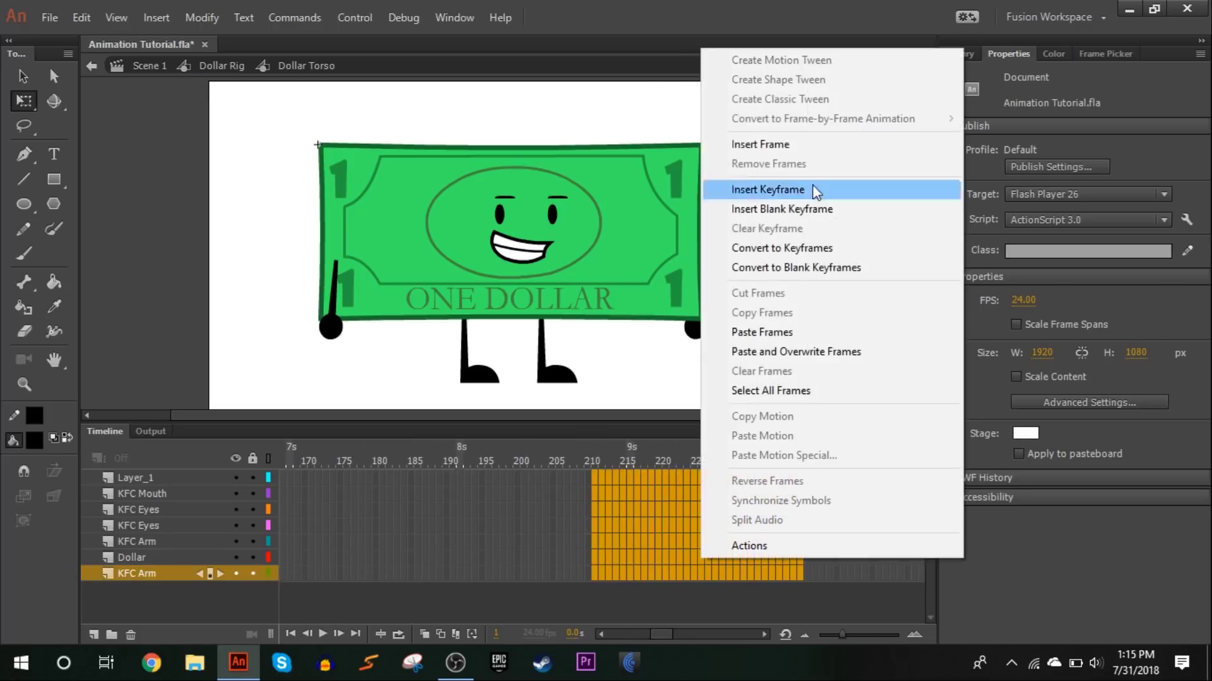
click(813, 150)
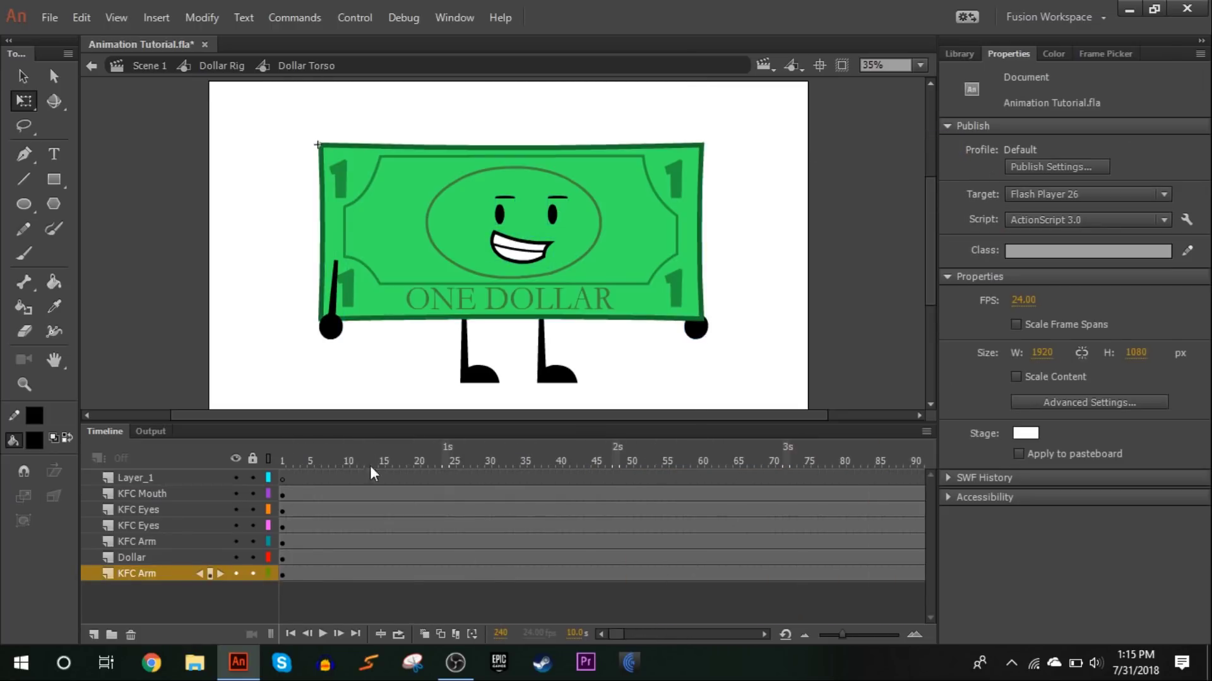
double_click(164, 108)
click(136, 66)
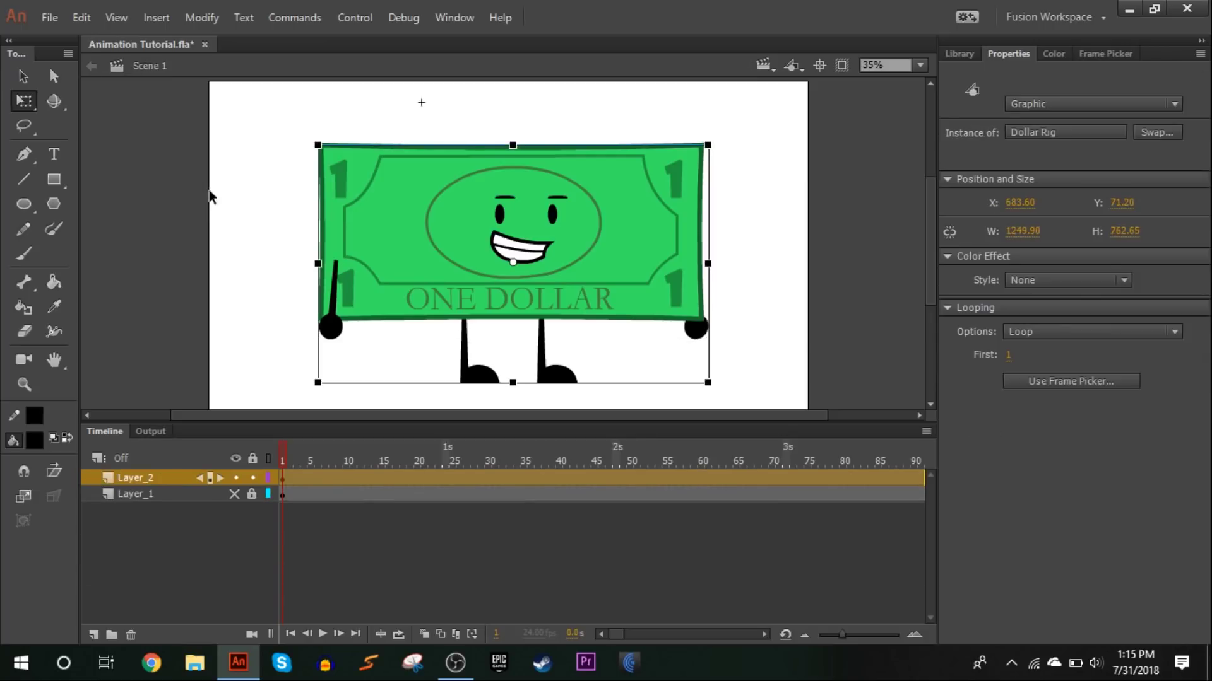
Step: Shrink the timeline's height to give the stage more room and enlarge the stage zoom to 38%
double_click(459, 195)
double_click(459, 196)
drag(416, 421, 416, 451)
click(919, 66)
click(909, 103)
click(218, 65)
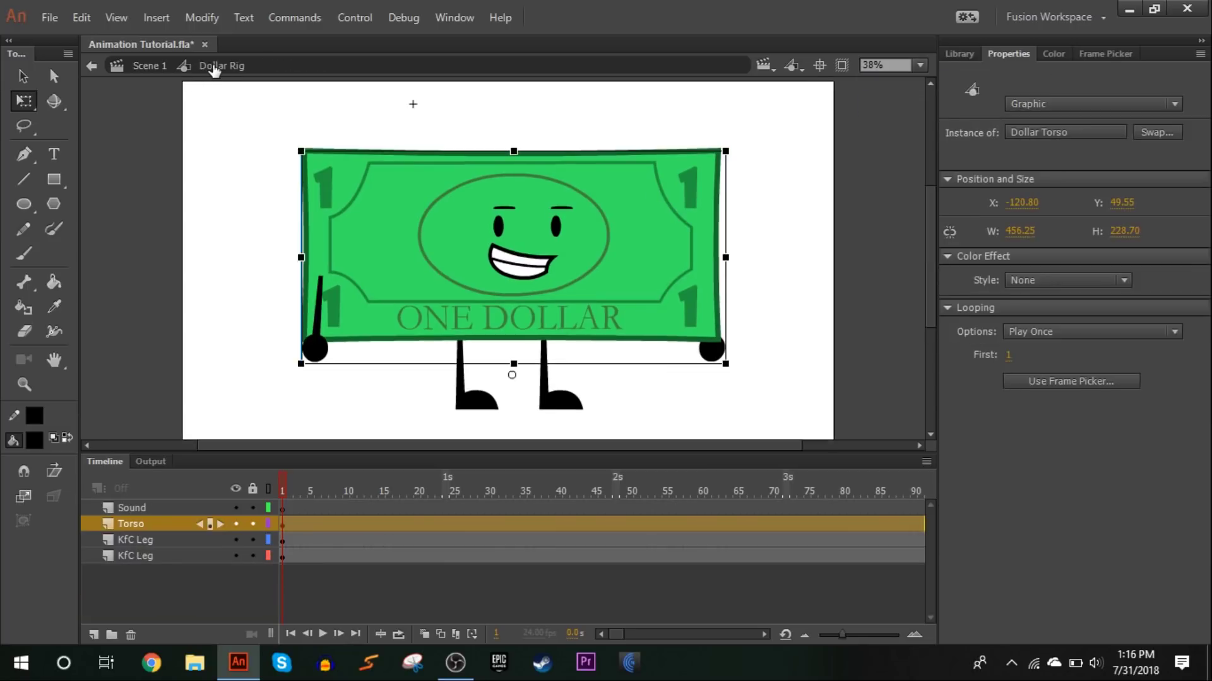
click(152, 66)
click(173, 134)
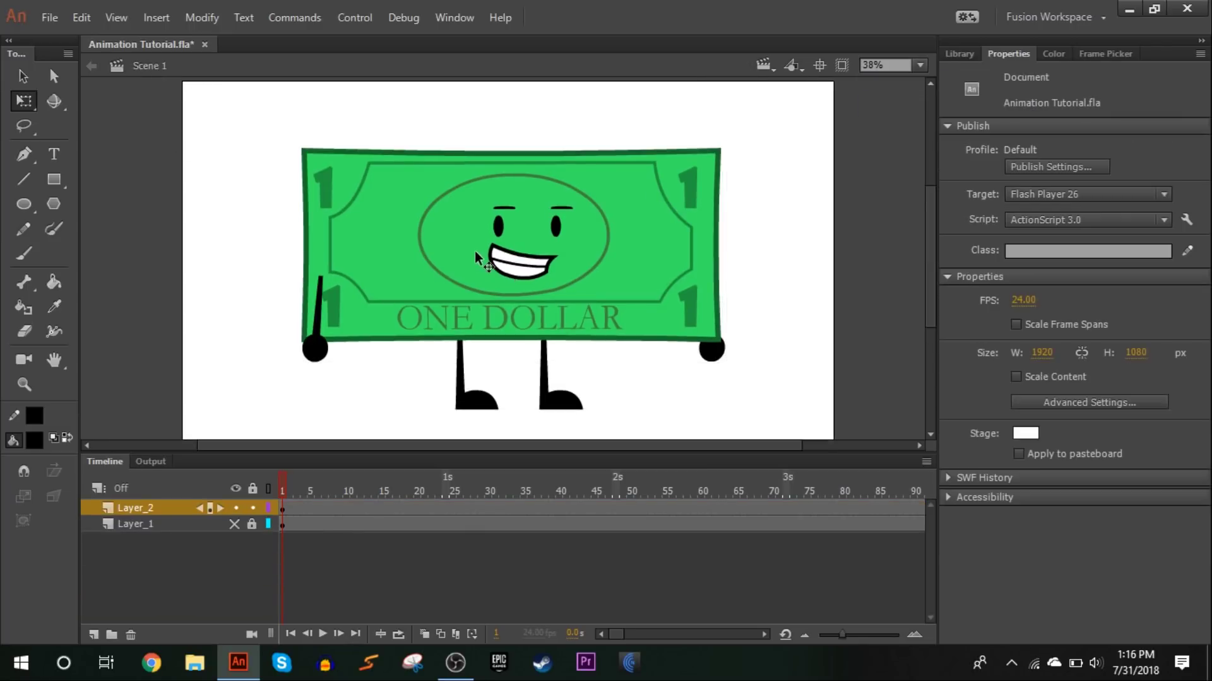
Step: Inside the Dollar Rig, insert keyframes at frame 5 on the Torso layer and both KfC Leg layers
double_click(475, 251)
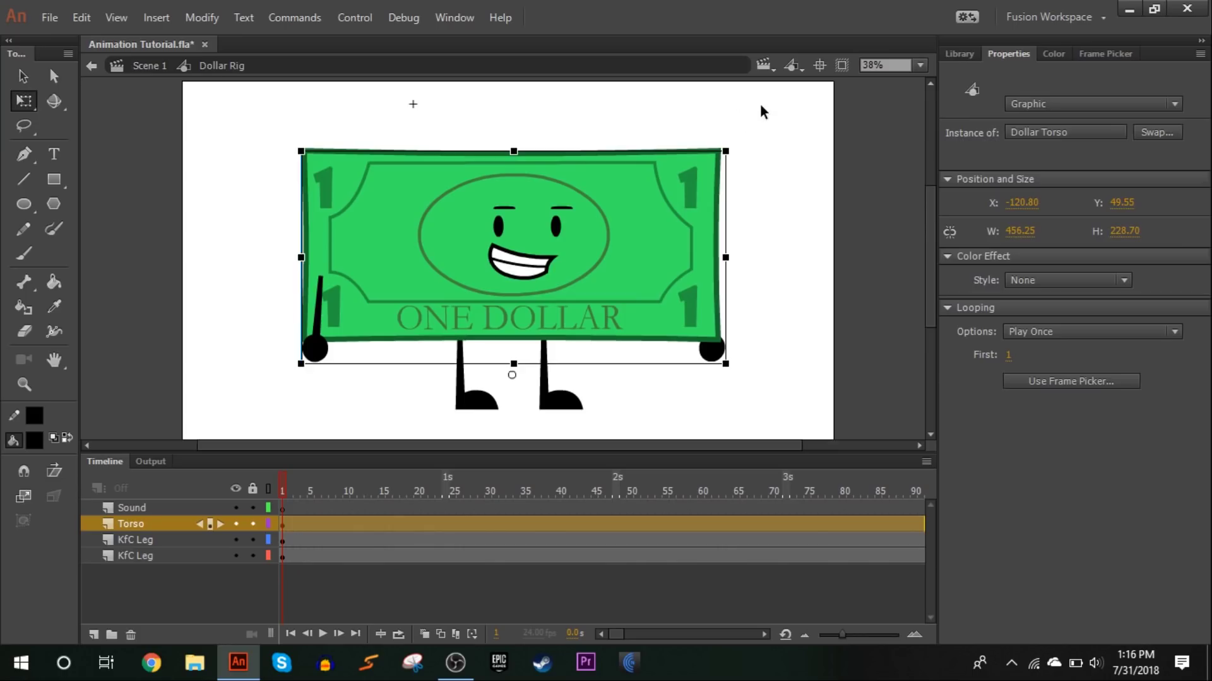
click(761, 106)
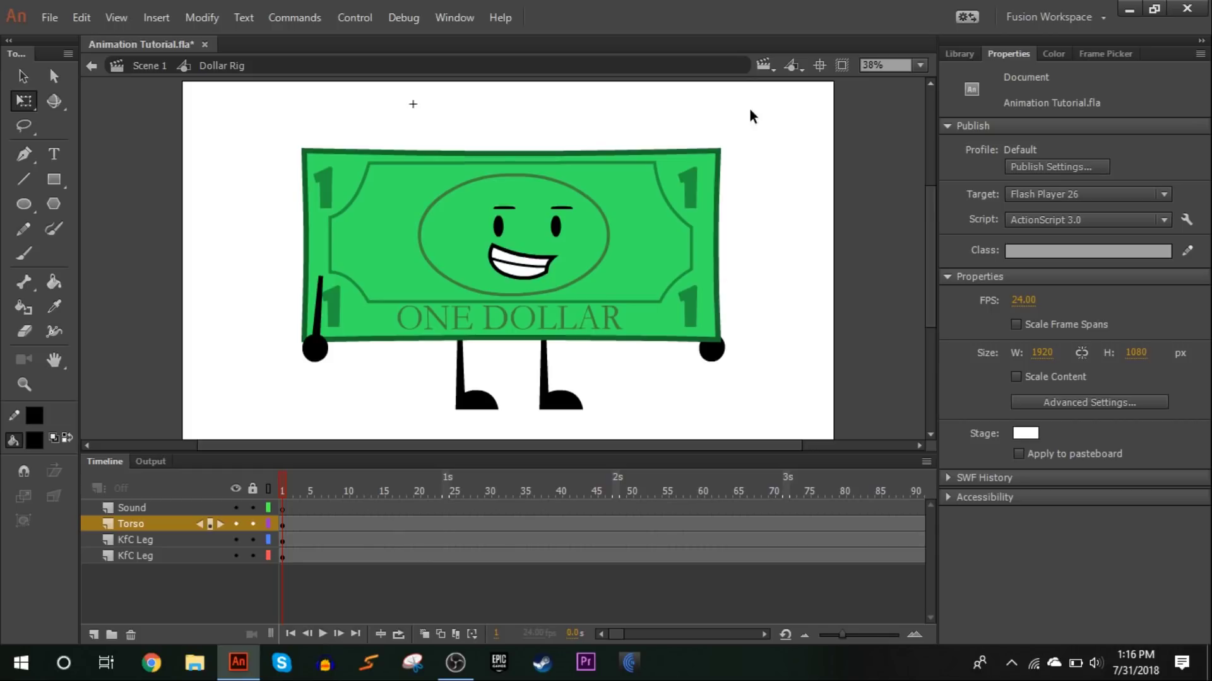
click(701, 232)
click(776, 191)
click(649, 176)
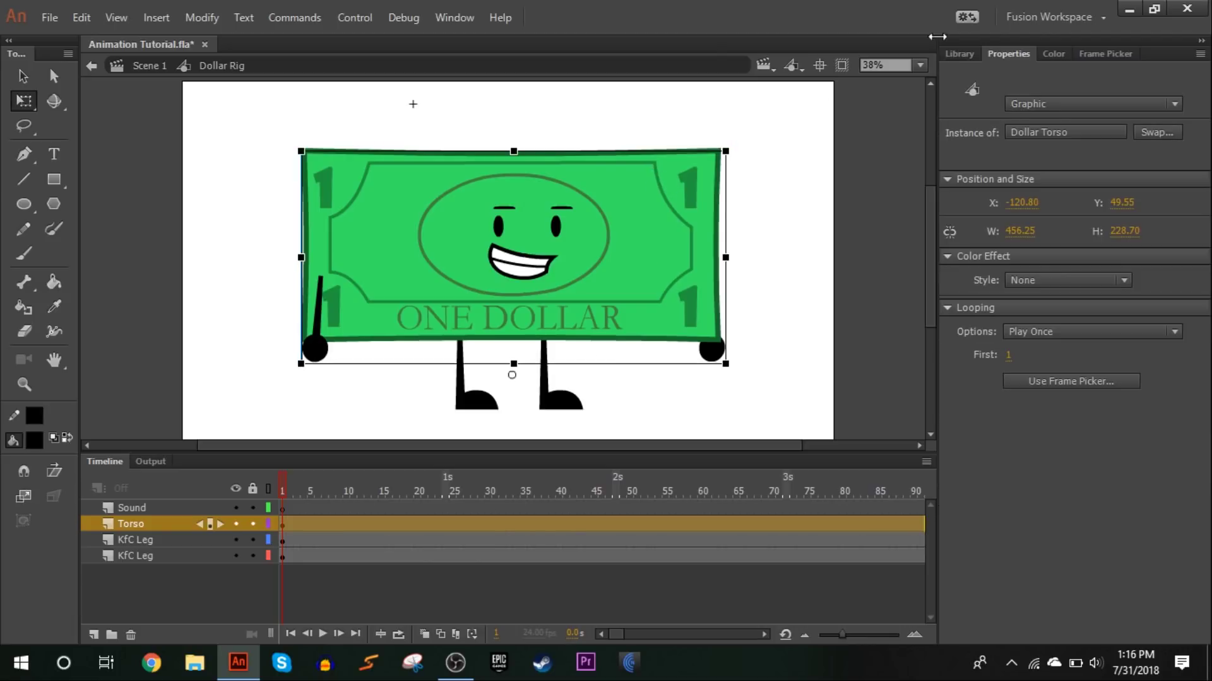
click(282, 489)
drag(284, 488, 316, 498)
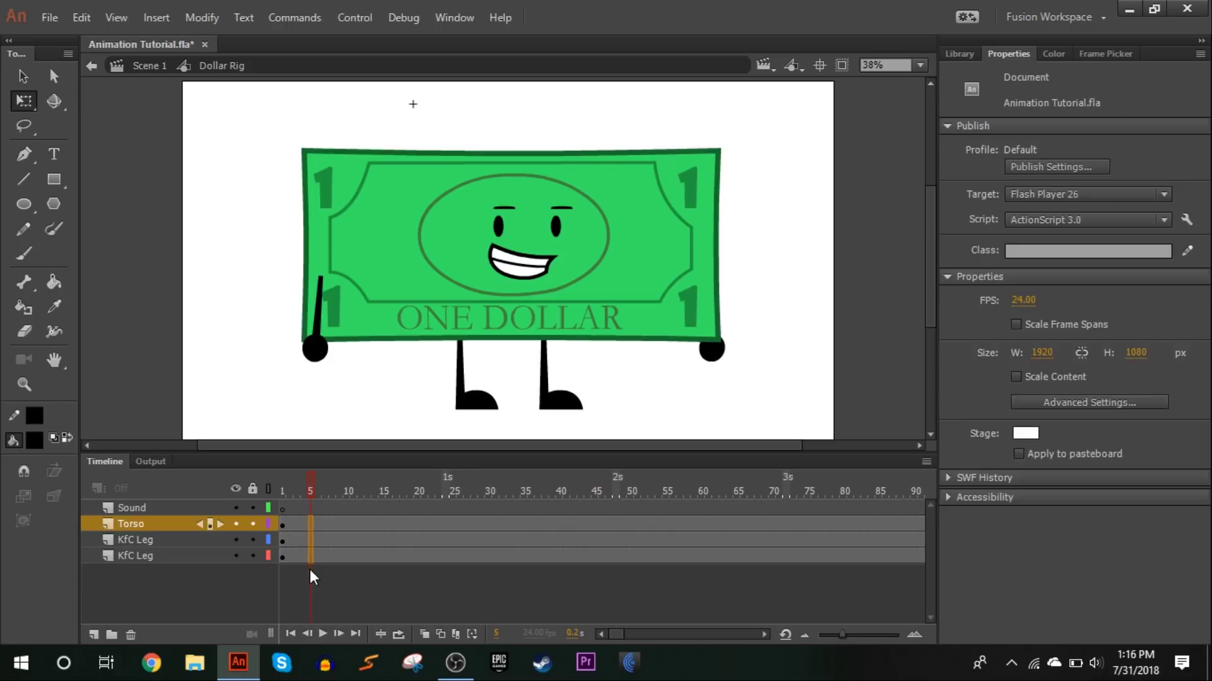
drag(310, 556, 326, 521)
key(F6)
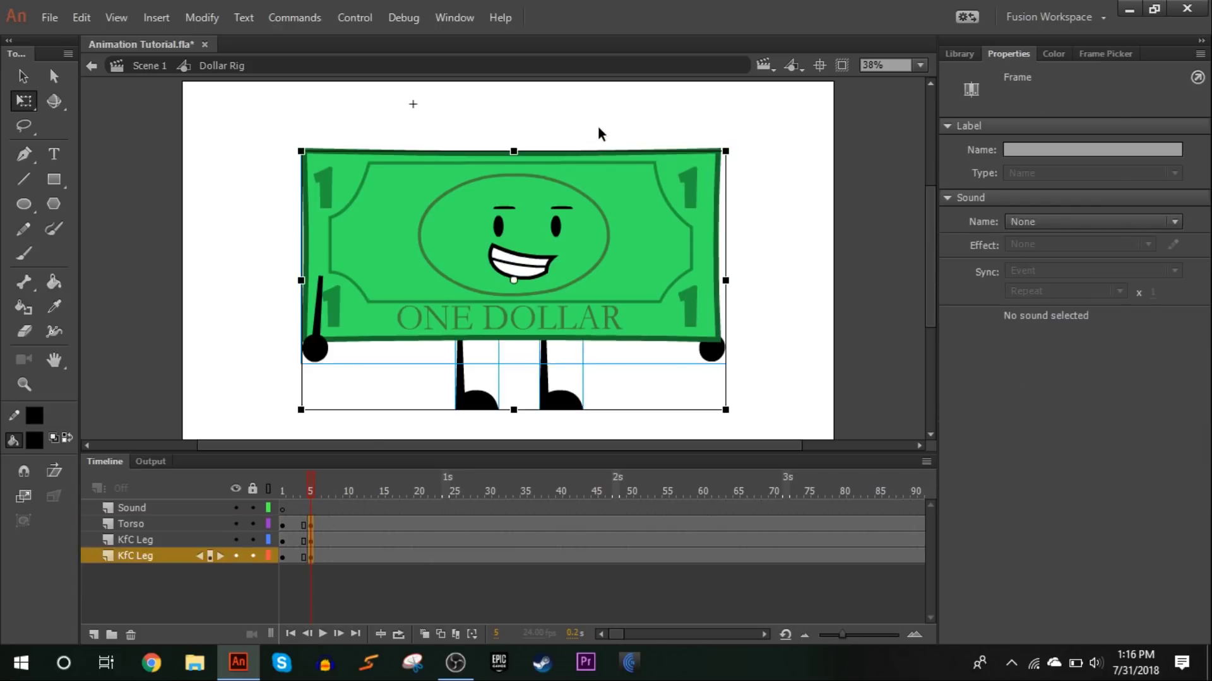
Step: Open Dollar Torso, select frame 5 across its body-part layers, and return to the Dollar Rig
click(598, 133)
double_click(608, 208)
drag(309, 524, 309, 609)
click(221, 66)
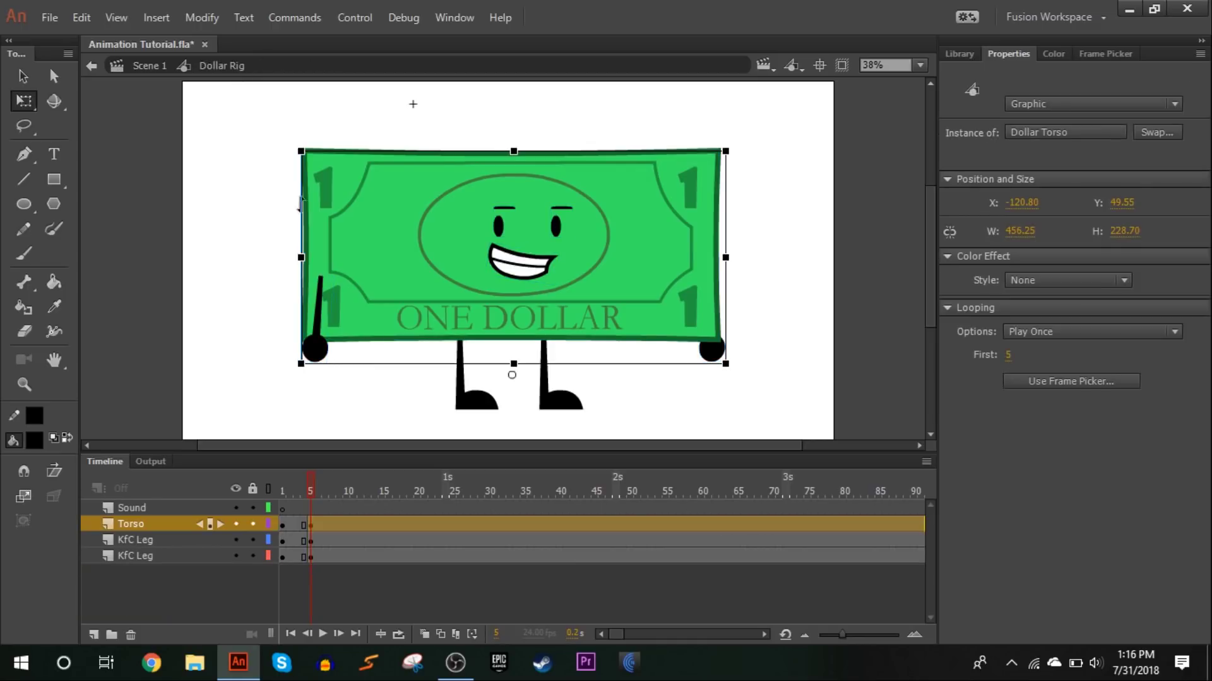
Step: Select both legs at frame 5 and skew them slightly so their tops shift a little to the left
click(920, 65)
click(909, 165)
click(854, 185)
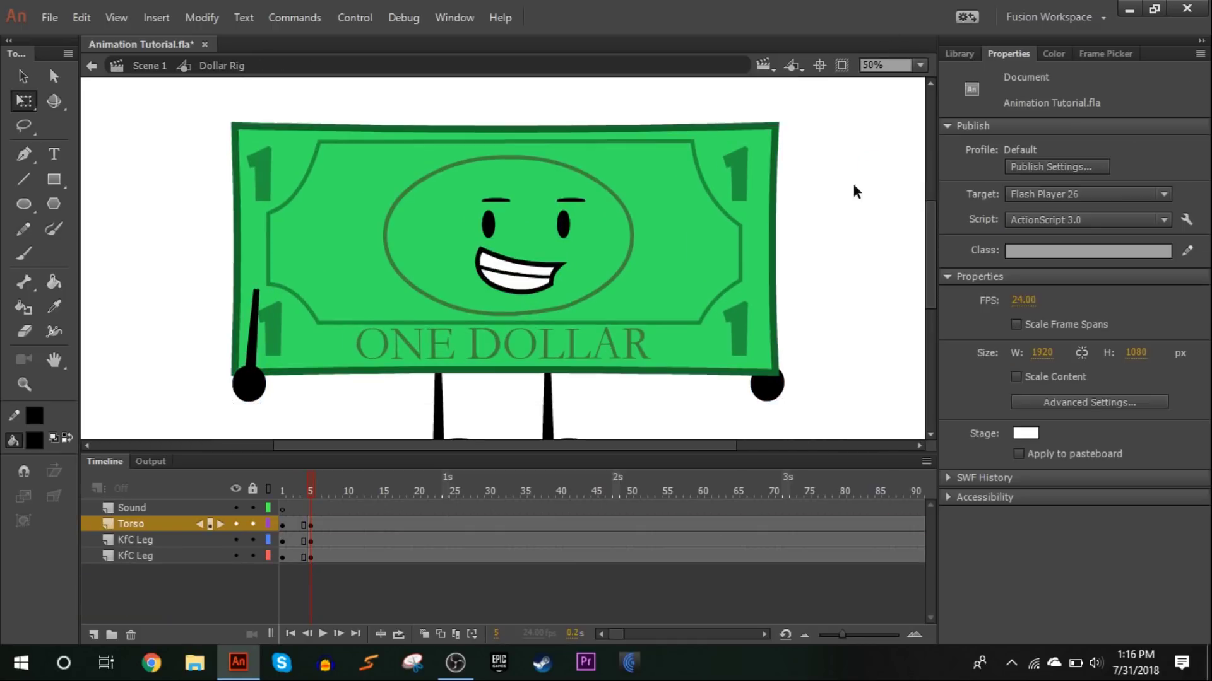
scroll(641, 165, down, 3)
drag(617, 343, 400, 364)
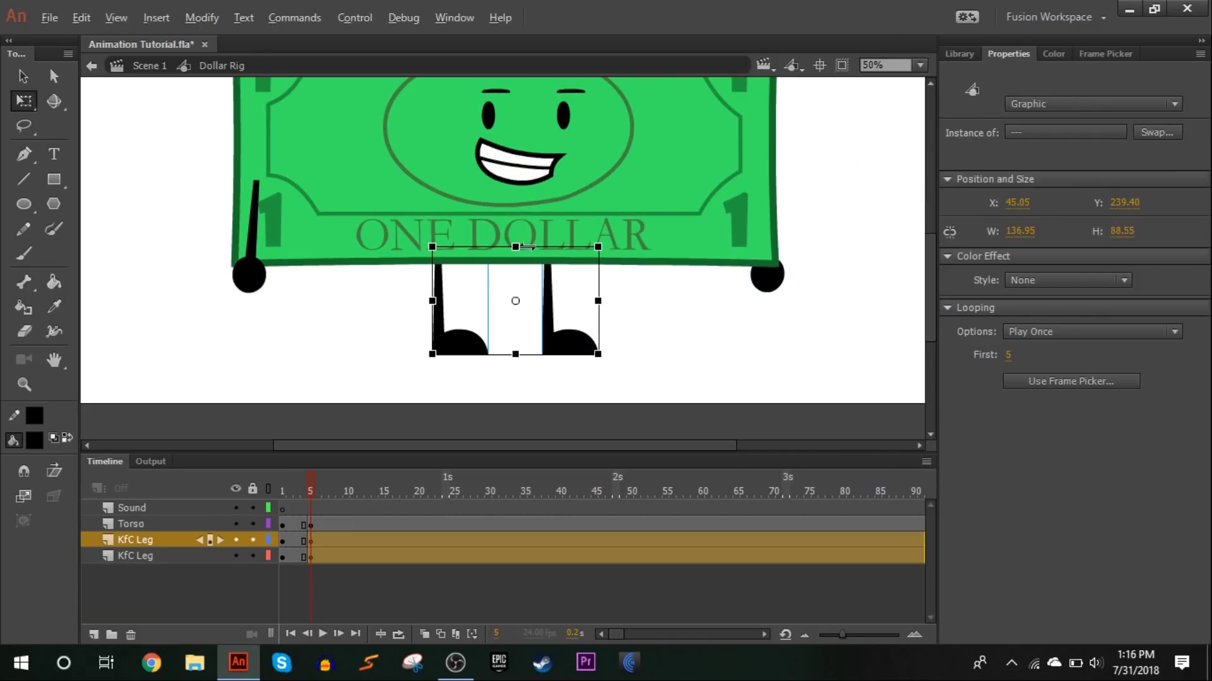
drag(527, 247, 524, 243)
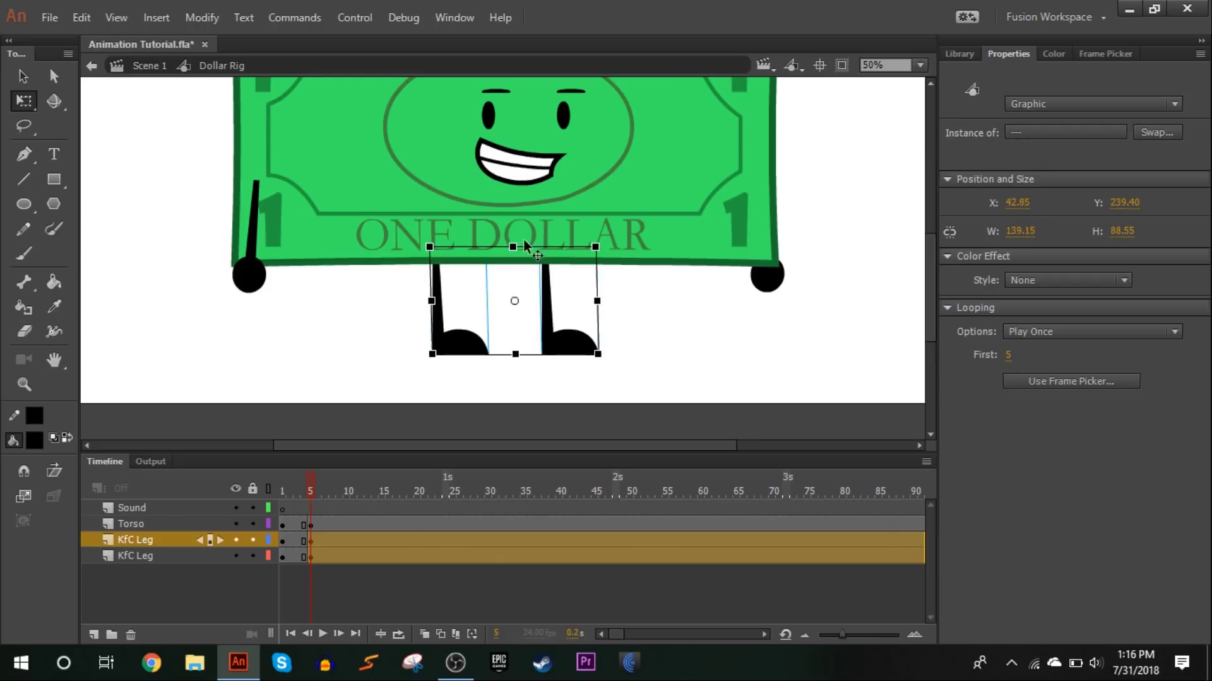
Step: Rotate the Dollar Torso slightly counterclockwise at frame 5 of the Dollar Rig
click(596, 227)
drag(797, 306, 799, 295)
click(832, 249)
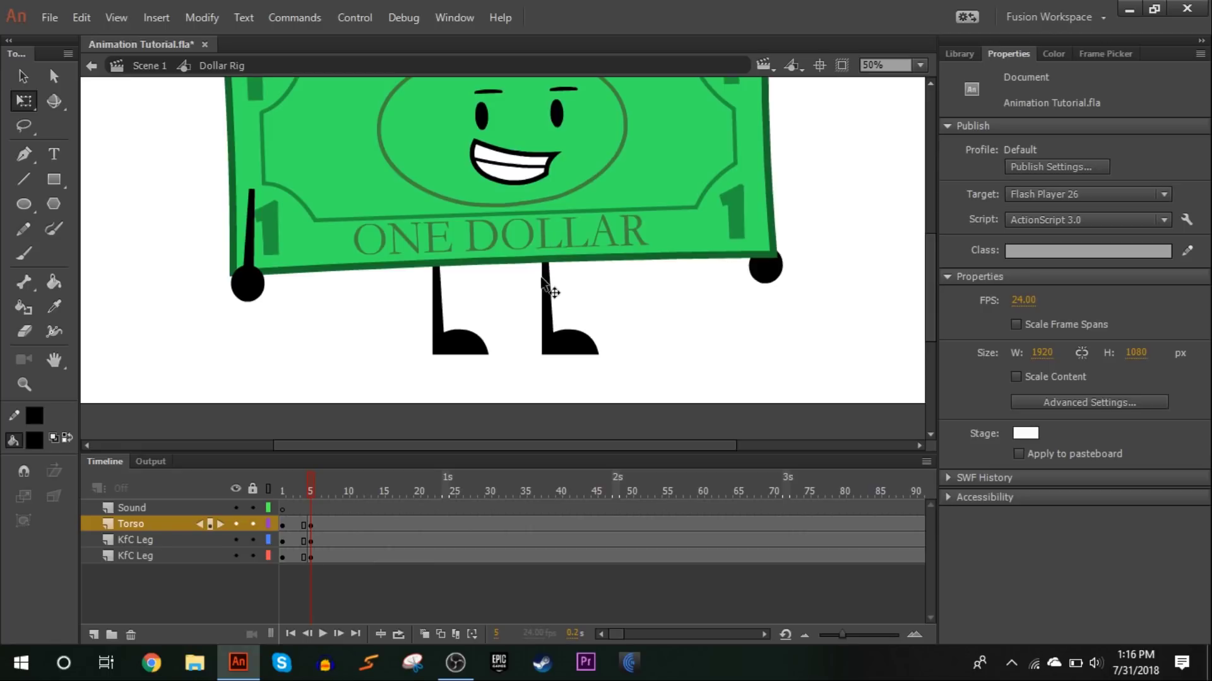
Step: Create classic tweens between frames 1 and 5 on the Torso layer and both KfC Leg layers
mouse_move(316, 492)
mouse_down()
mouse_move(299, 494)
mouse_move(306, 500)
mouse_up()
right_click(303, 556)
click(411, 85)
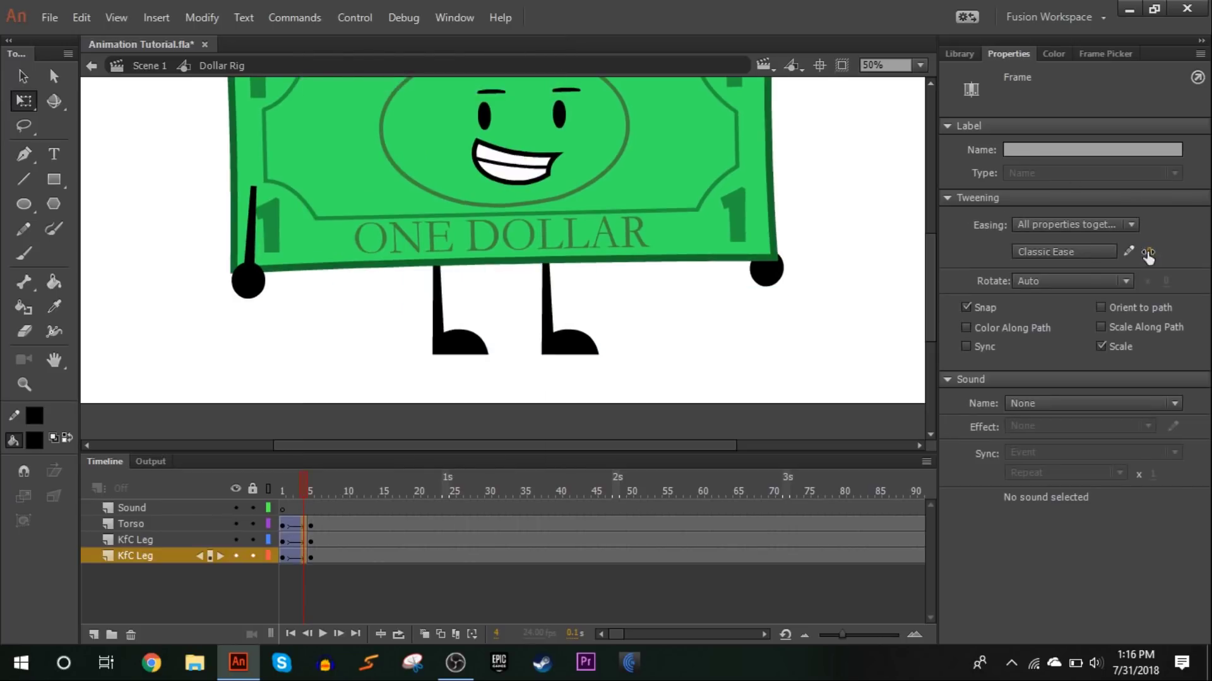
mouse_move(299, 494)
mouse_down()
mouse_move(289, 492)
mouse_move(319, 496)
mouse_move(284, 495)
mouse_move(313, 498)
mouse_up()
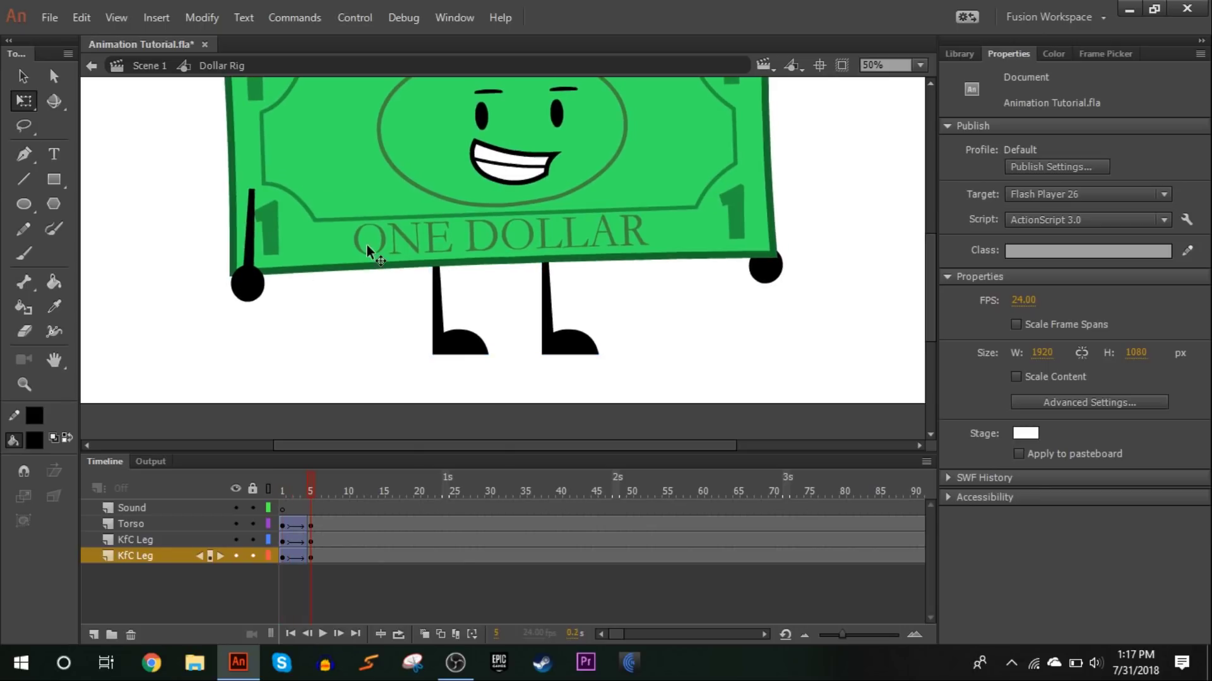
Step: Inside Dollar Torso at frame 5, switch the right-hand arm to pose 12 and rotate it outward and up
double_click(581, 175)
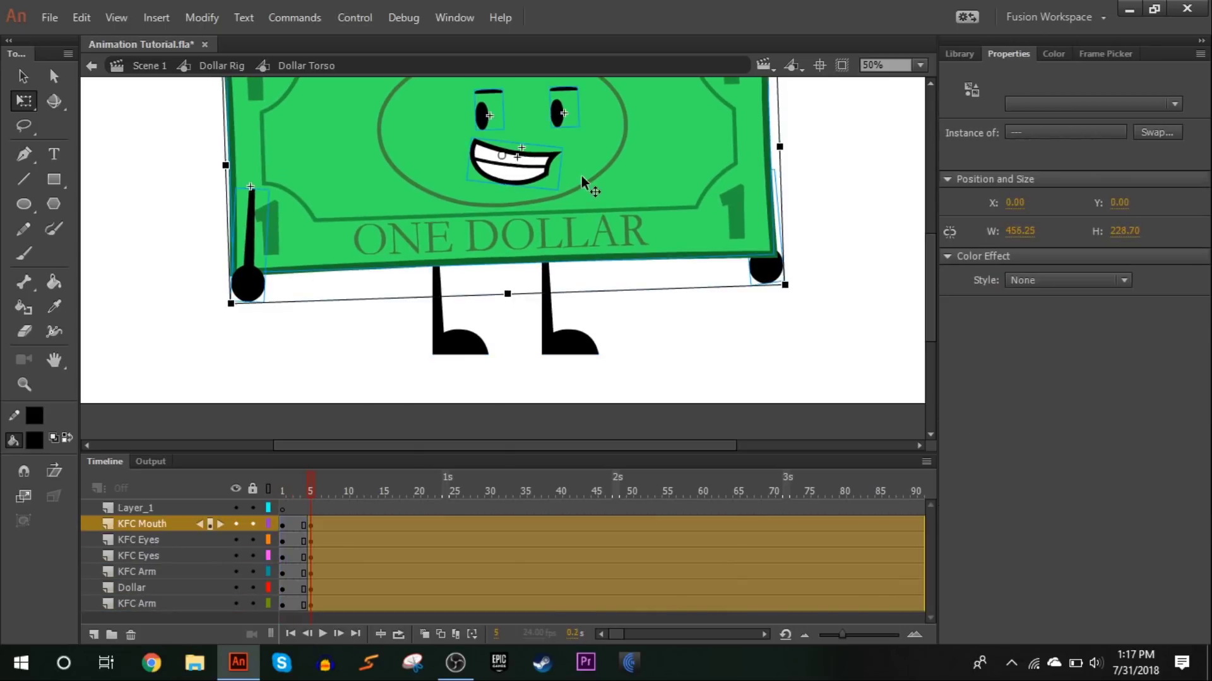
click(661, 320)
click(773, 281)
click(1105, 54)
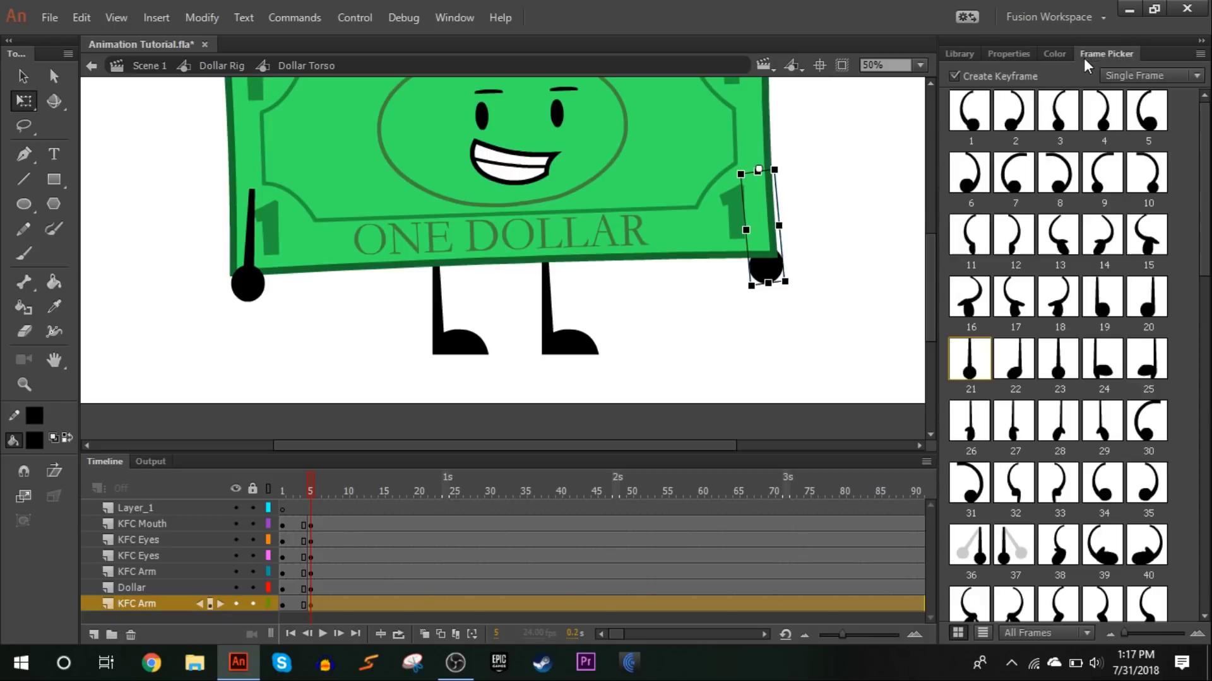
click(959, 243)
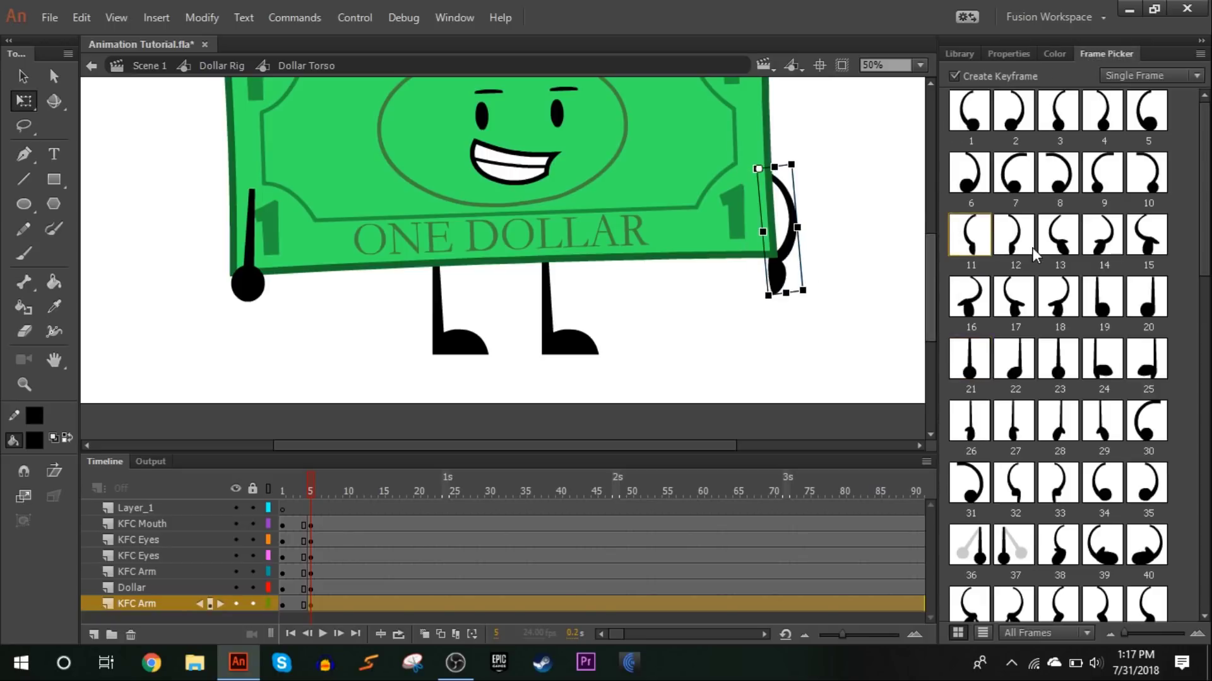
click(1015, 235)
drag(776, 311, 859, 108)
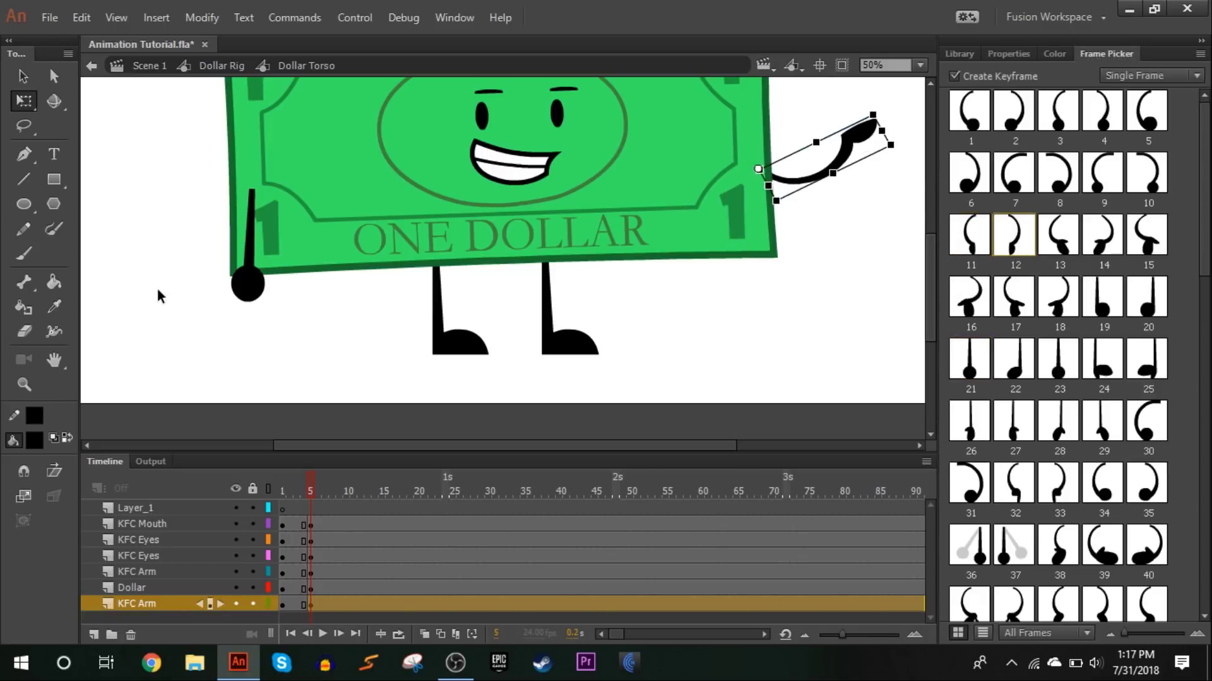
Step: Switch the left-hand arm to pose 12 at frame 5 and rotate it outward and up to mirror the other arm
click(251, 259)
click(954, 248)
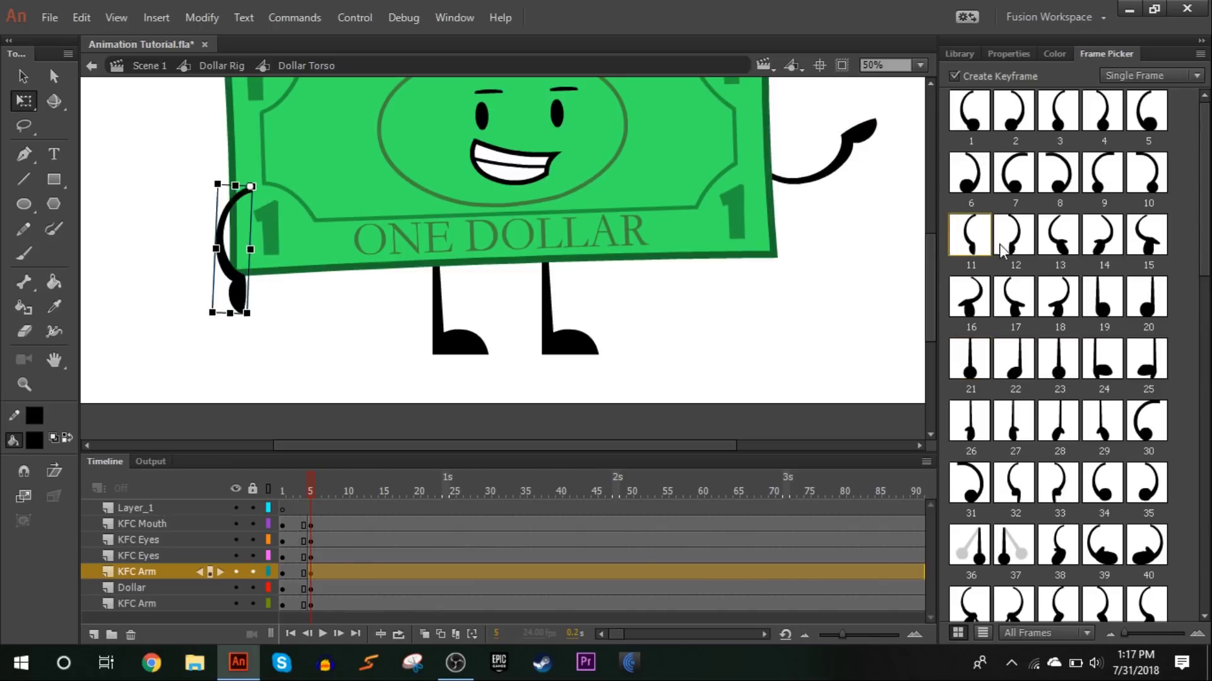
click(1002, 243)
drag(293, 319, 118, 159)
click(265, 308)
Step: Create classic tweens between frames 1 and 5 on all body-part layers of Dollar Torso with Classic Ease of -100
click(302, 491)
click(310, 492)
drag(304, 524, 304, 600)
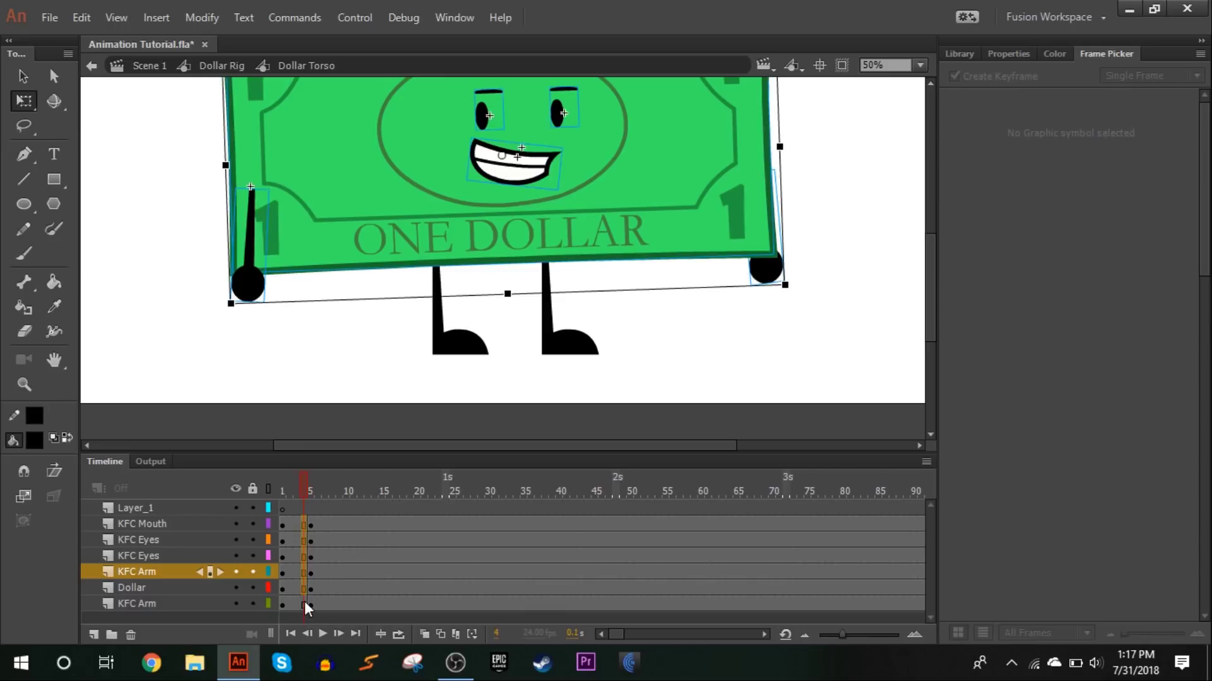
right_click(300, 604)
click(530, 146)
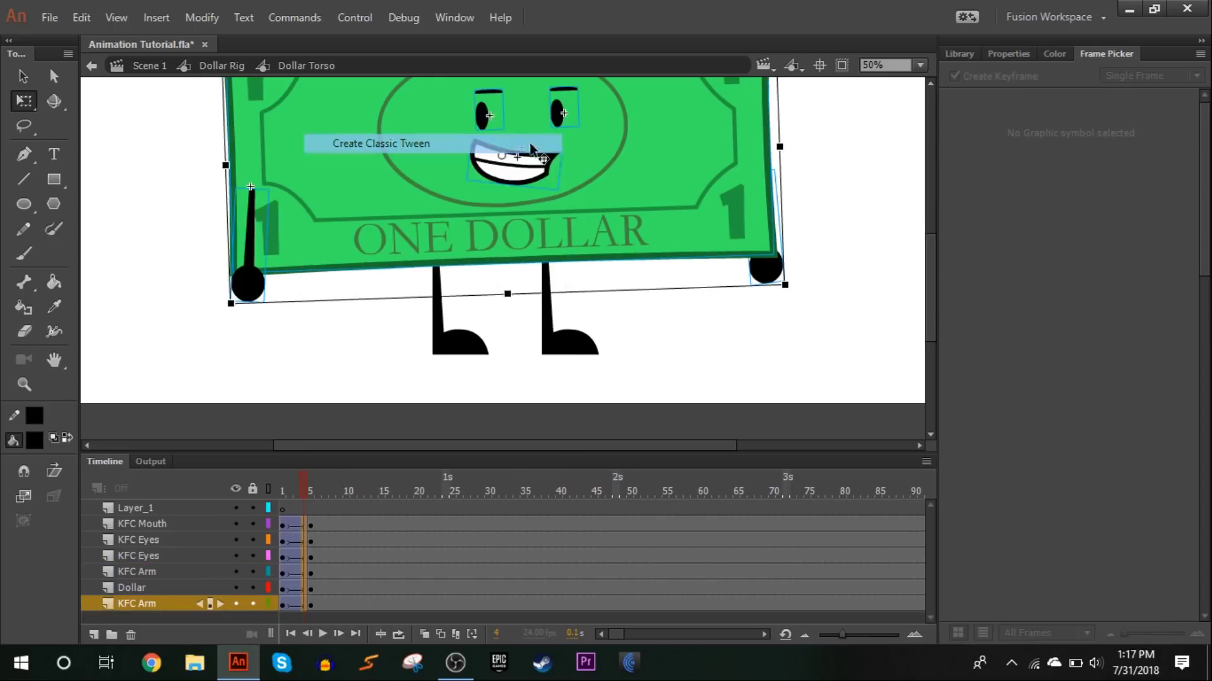
click(1003, 55)
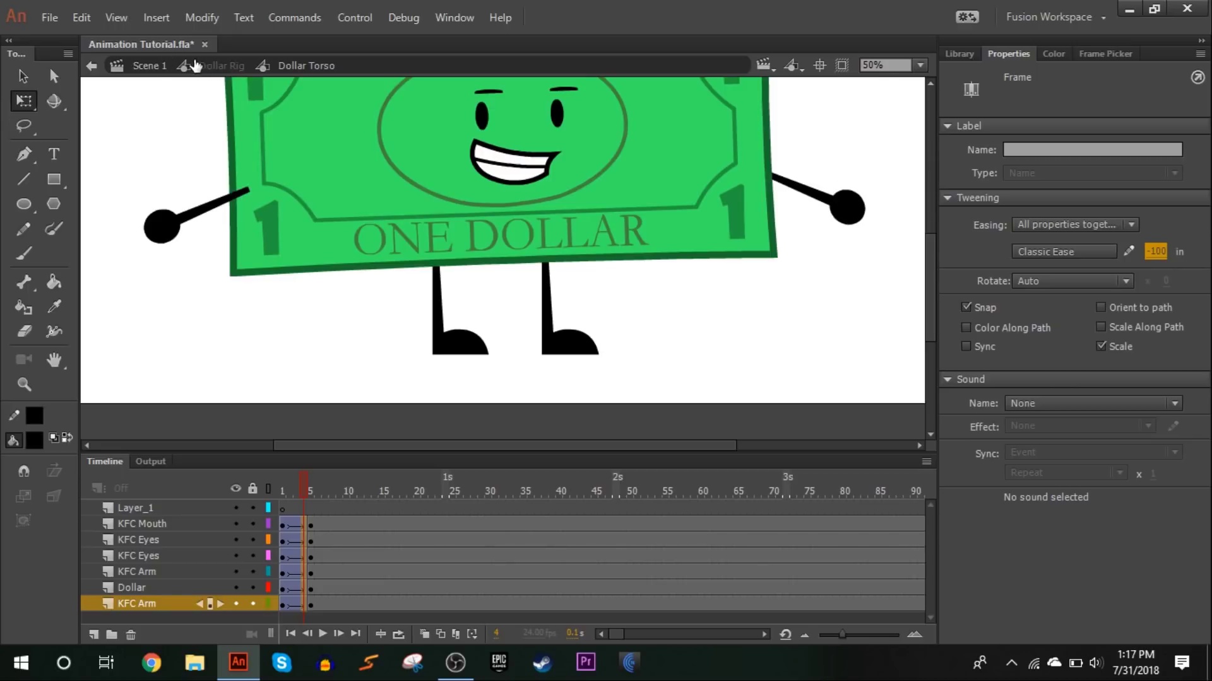
Step: Return to the Dollar Rig and insert keyframes at frame 13 on the Torso and both KfC Leg layers
click(221, 66)
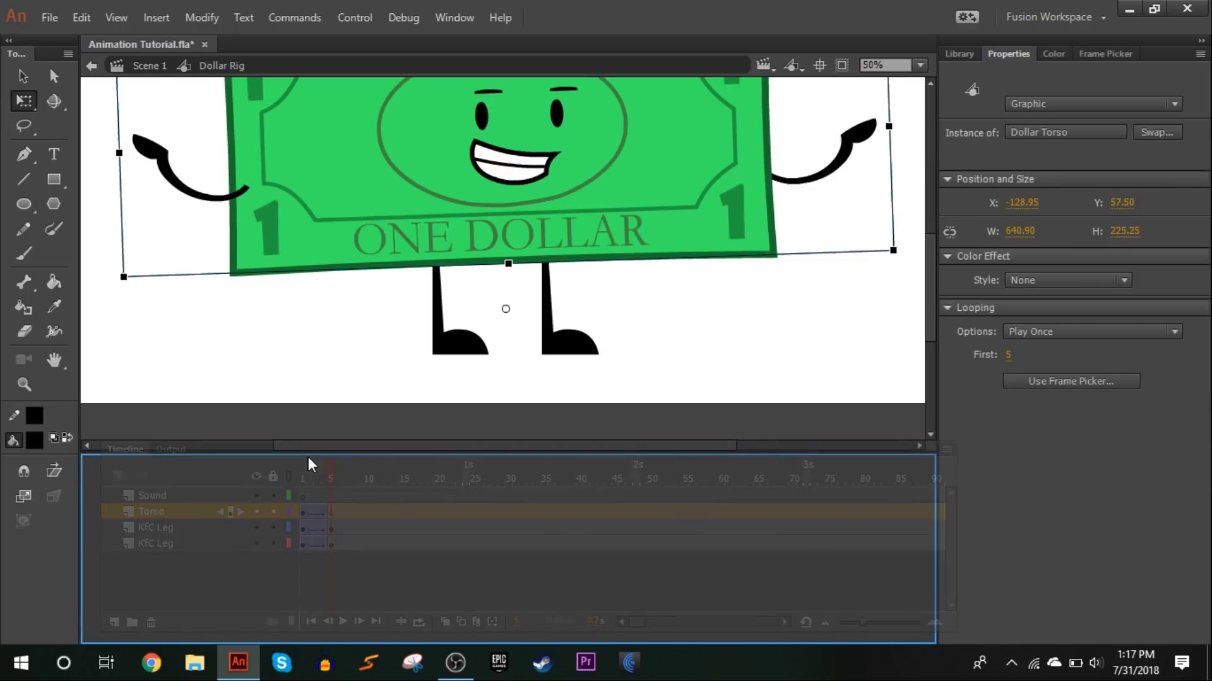
click(282, 490)
drag(280, 491, 365, 554)
right_click(365, 554)
click(508, 185)
Step: At frame 13, skew both legs' tops slightly to the right and rotate the torso slightly clockwise
drag(609, 334, 331, 329)
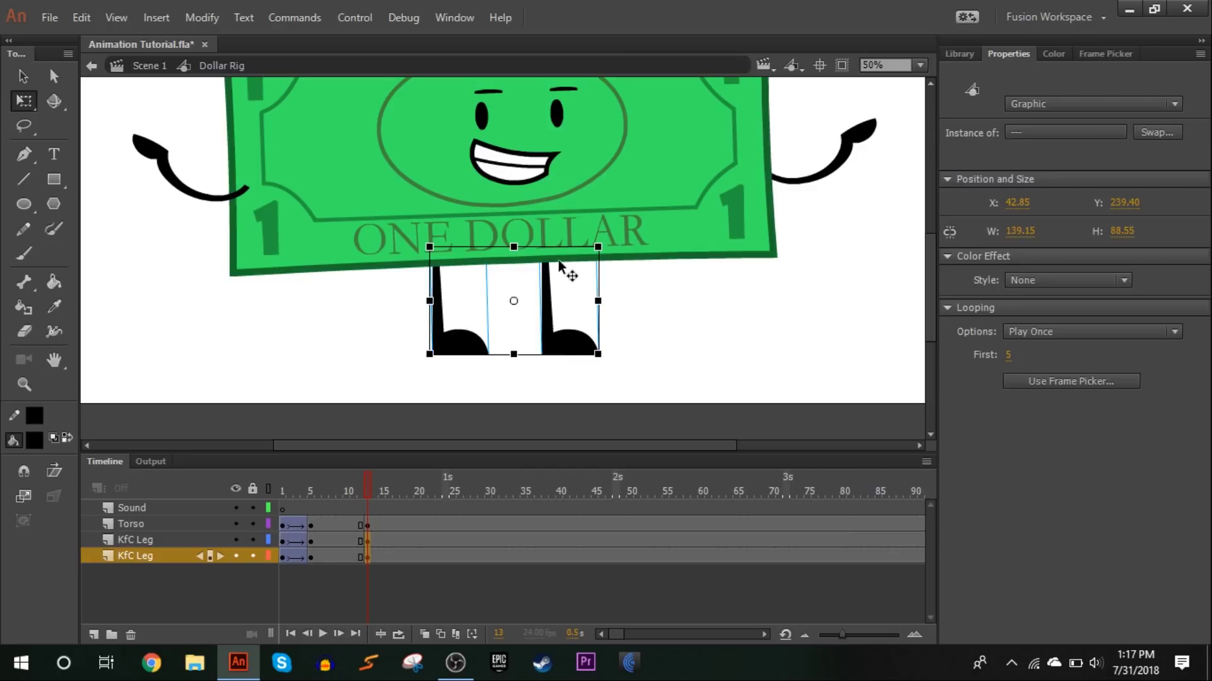
drag(528, 248, 529, 242)
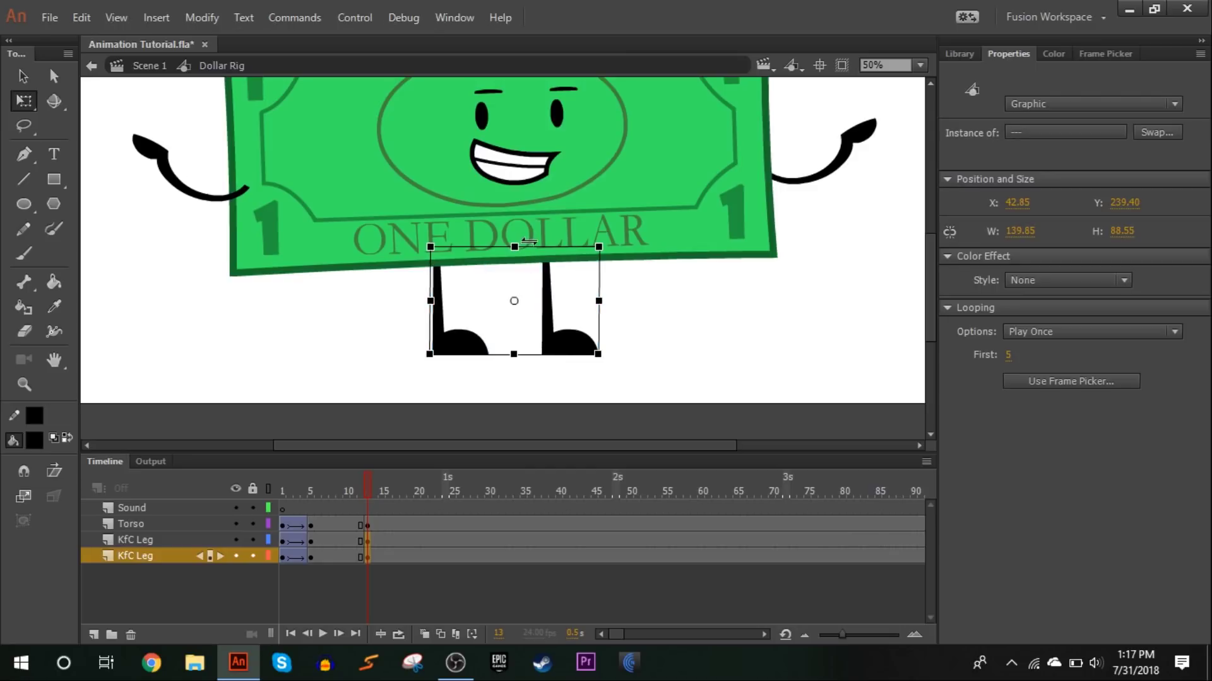
click(742, 217)
drag(129, 287, 130, 281)
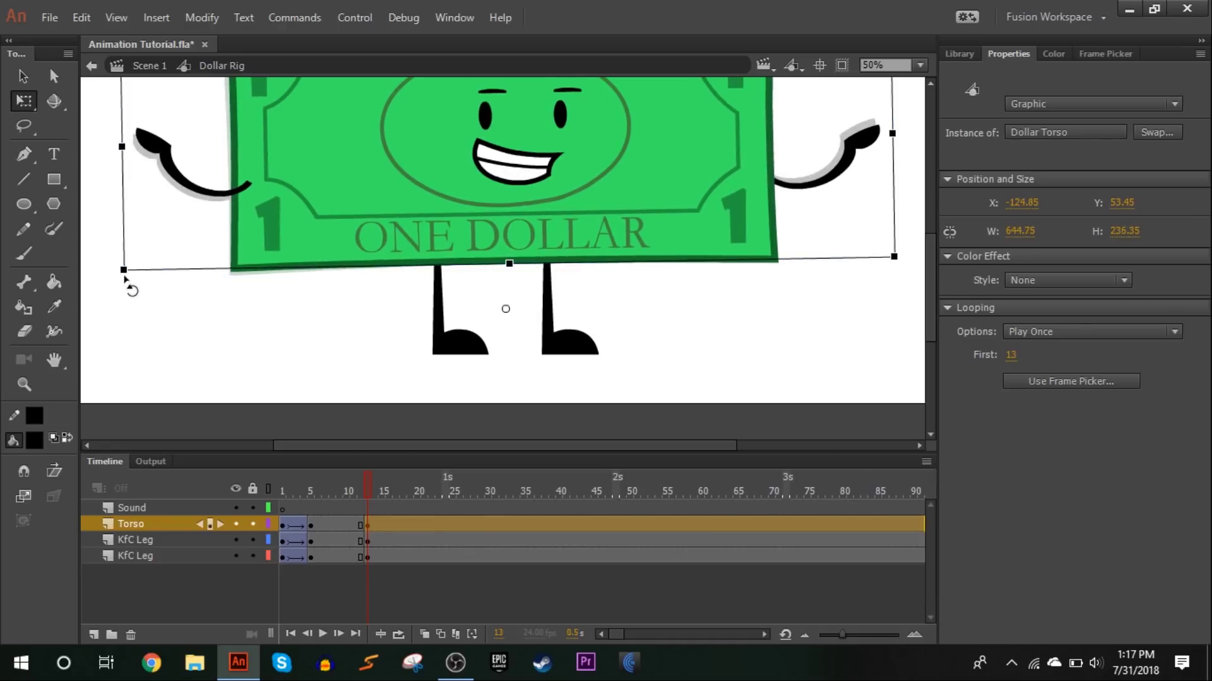
Step: Create classic tweens between frames 5 and 13 on the torso and leg layers with Classic Ease of 100, and play the result
click(353, 440)
drag(354, 525, 346, 547)
right_click(346, 544)
click(467, 83)
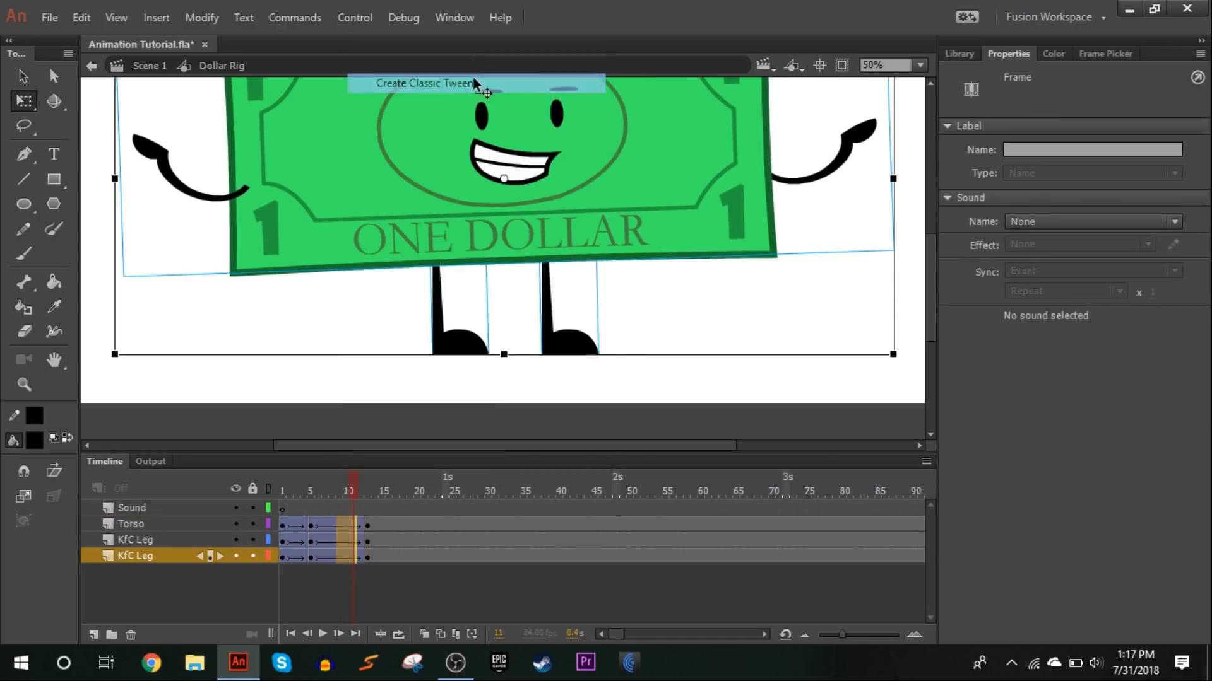
click(1048, 251)
drag(816, 295, 879, 295)
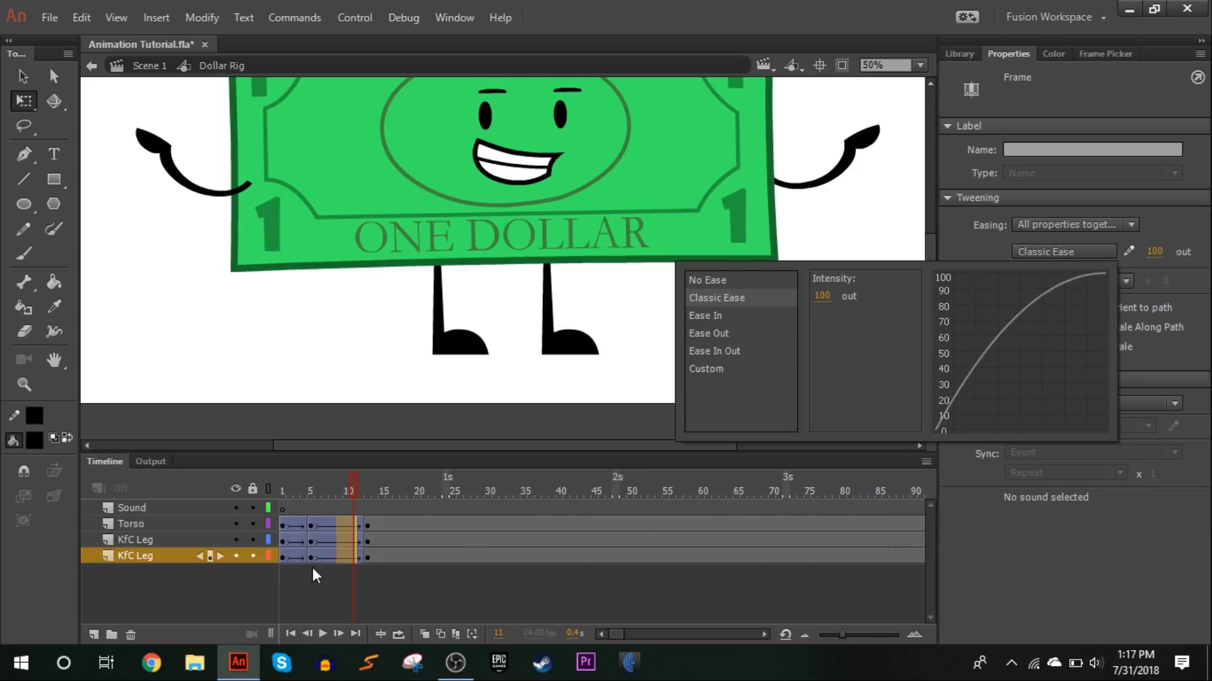
click(290, 634)
click(323, 635)
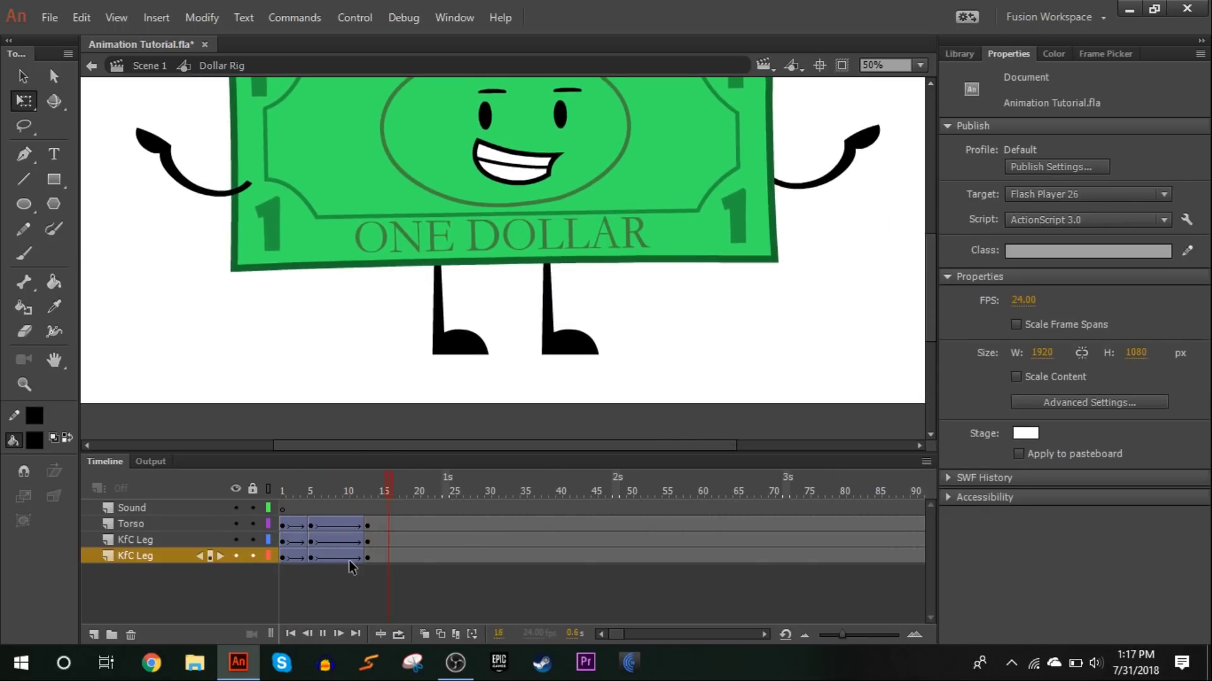
Step: Open Dollar Torso and insert keyframes at frame 13 on the mouth, eyes, arm and Dollar layers
click(367, 540)
double_click(445, 214)
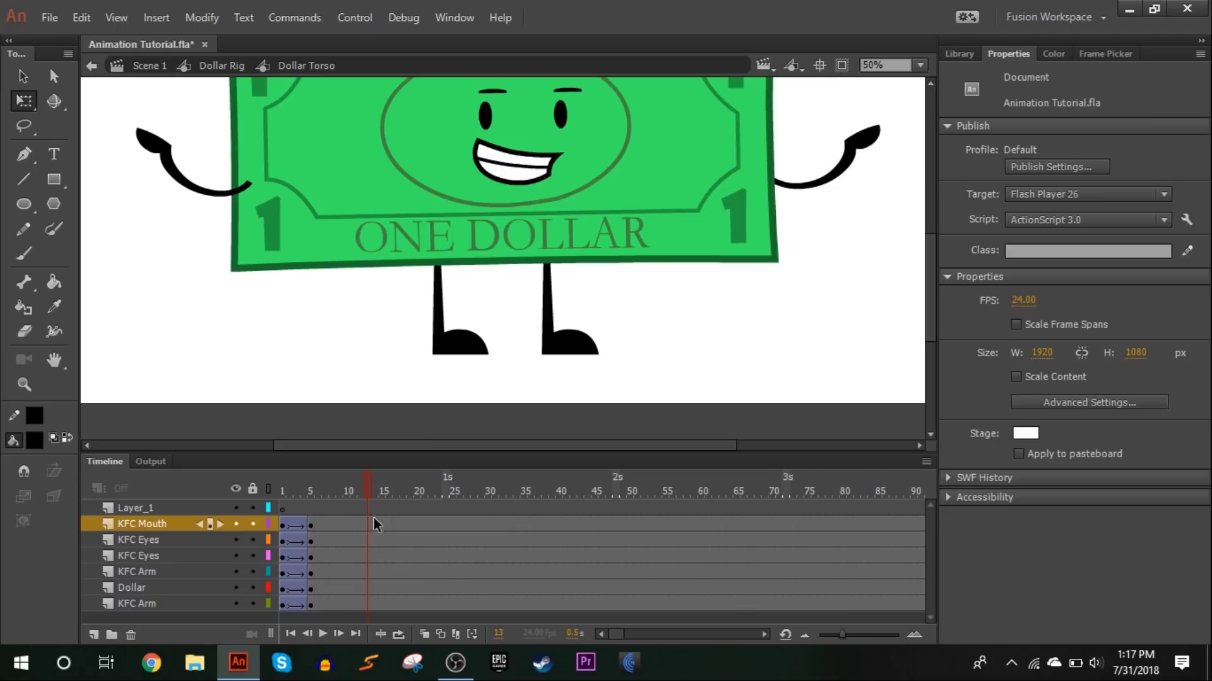
drag(369, 543, 369, 623)
key(F6)
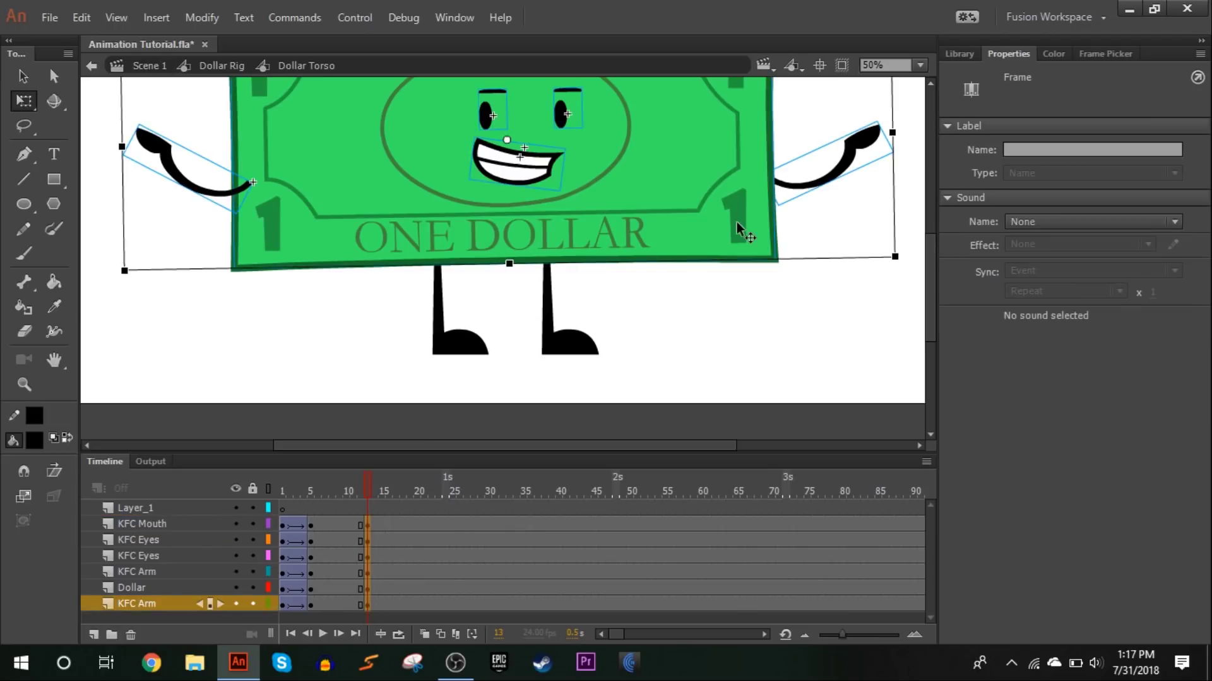
Step: Rotate both arms slightly downward at frame 13 of Dollar Torso
click(861, 169)
click(864, 151)
drag(902, 155, 908, 170)
click(178, 162)
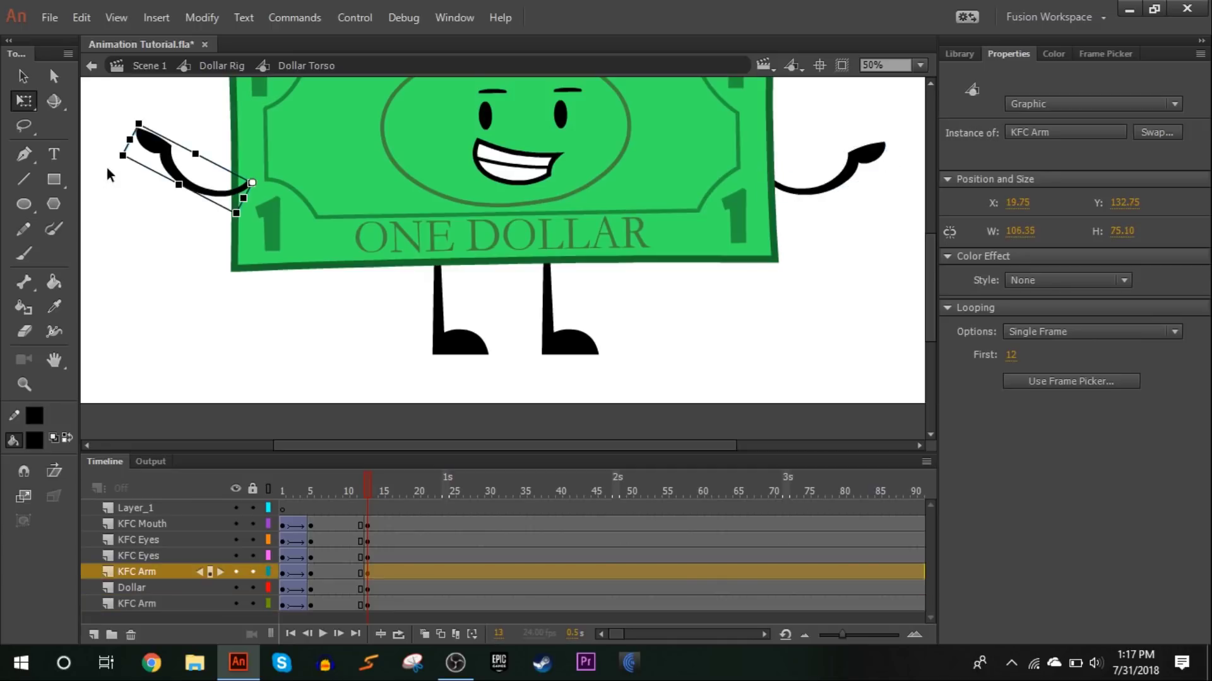
click(181, 289)
Step: Create classic tweens between frames 5 and 13 on all body-part layers of Dollar Torso and adjust their Classic Ease intensity
drag(310, 524, 363, 604)
right_click(339, 604)
click(466, 113)
click(1064, 252)
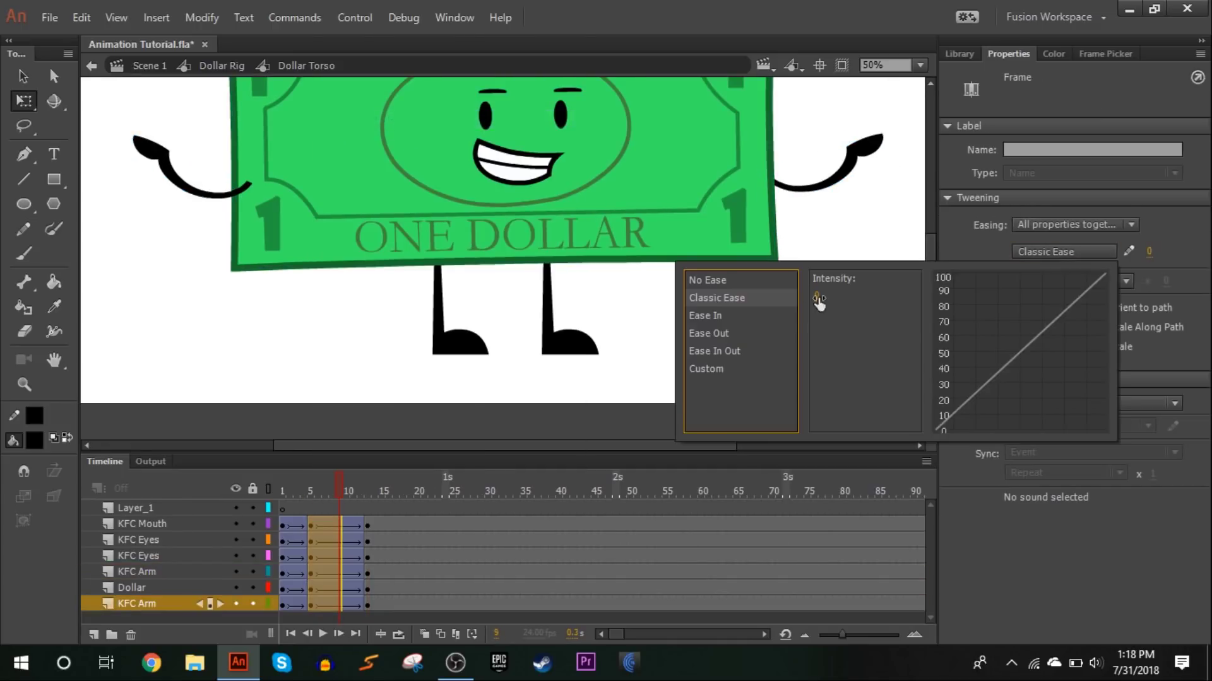
drag(818, 305, 358, 456)
Step: Return to the Dollar Rig and play its animation from frame 1
click(281, 493)
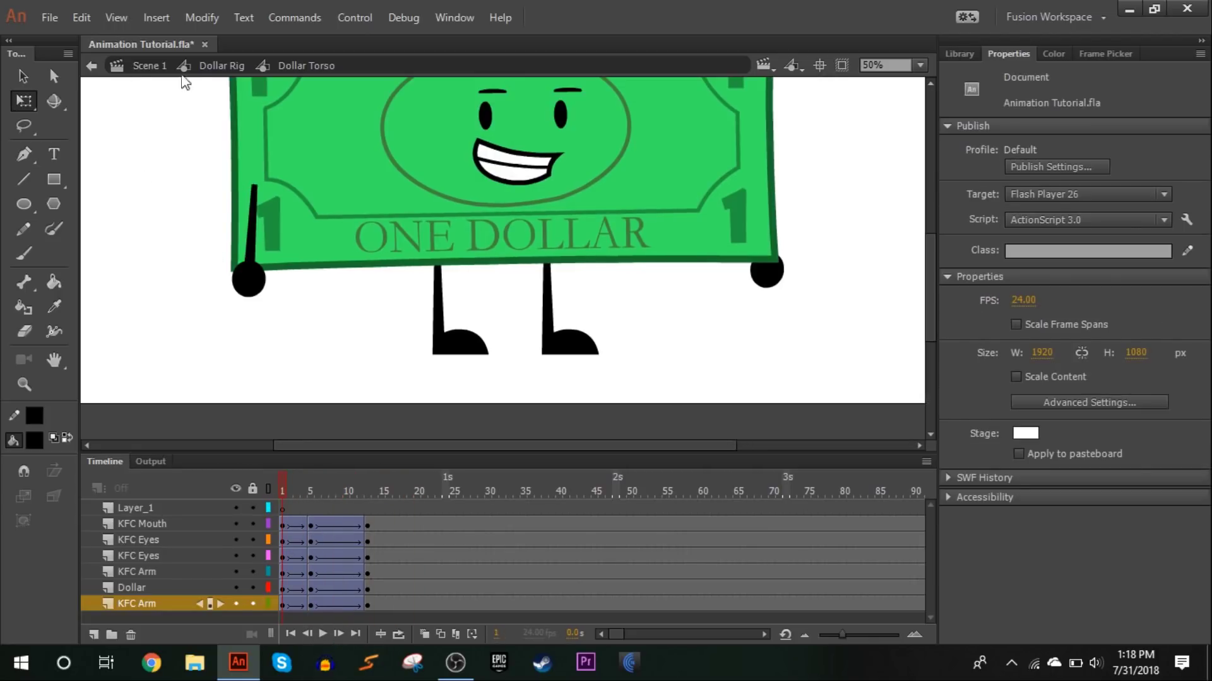
click(214, 66)
click(282, 492)
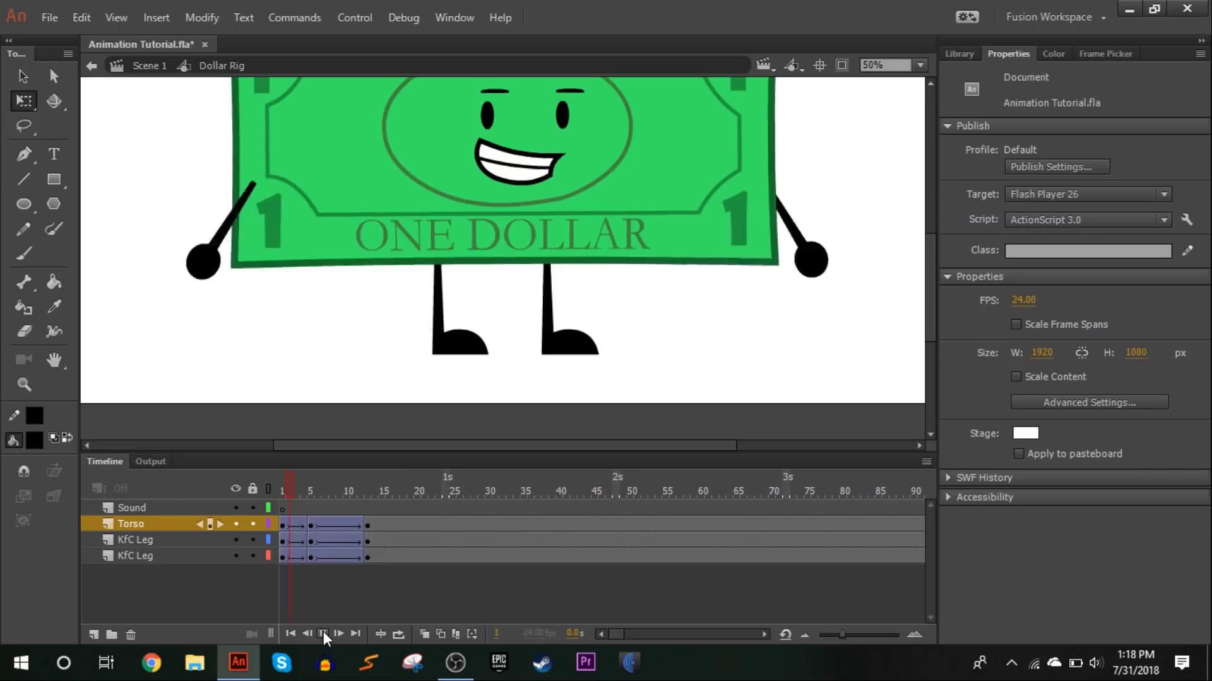
click(282, 492)
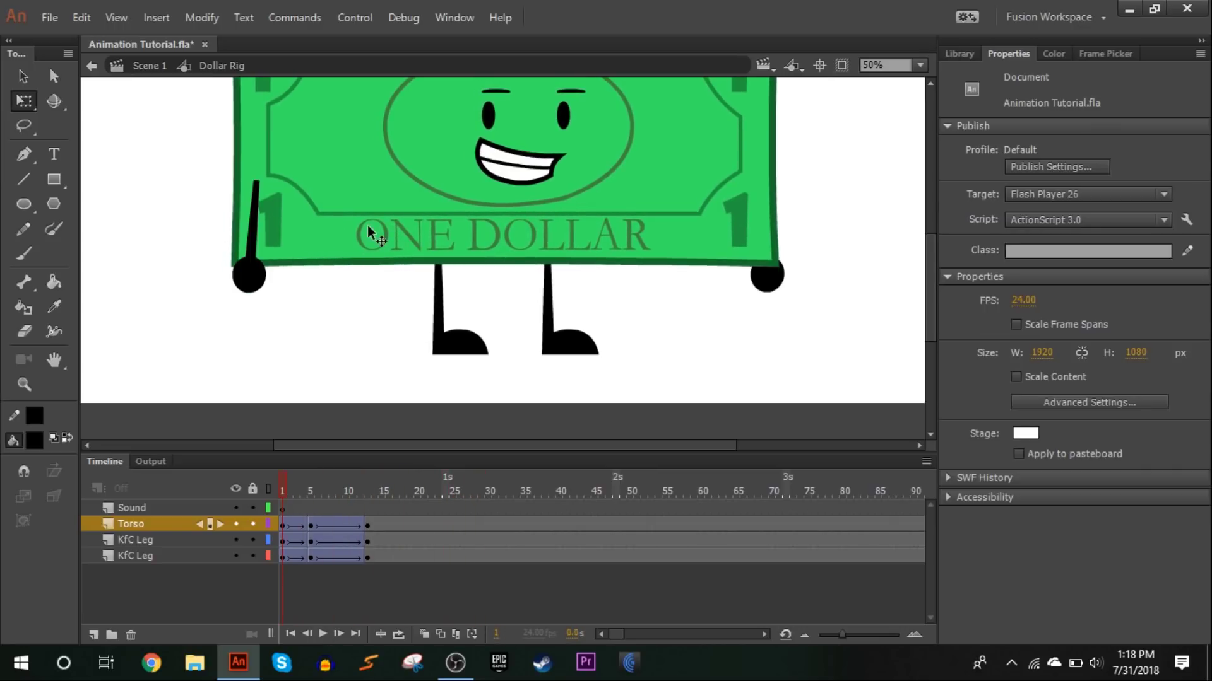
Step: In Dollar Torso, insert a keyframe at frame 4 for the left-hand arm and stretch the arm into a smear with an elongated hand
double_click(368, 231)
drag(274, 489, 308, 501)
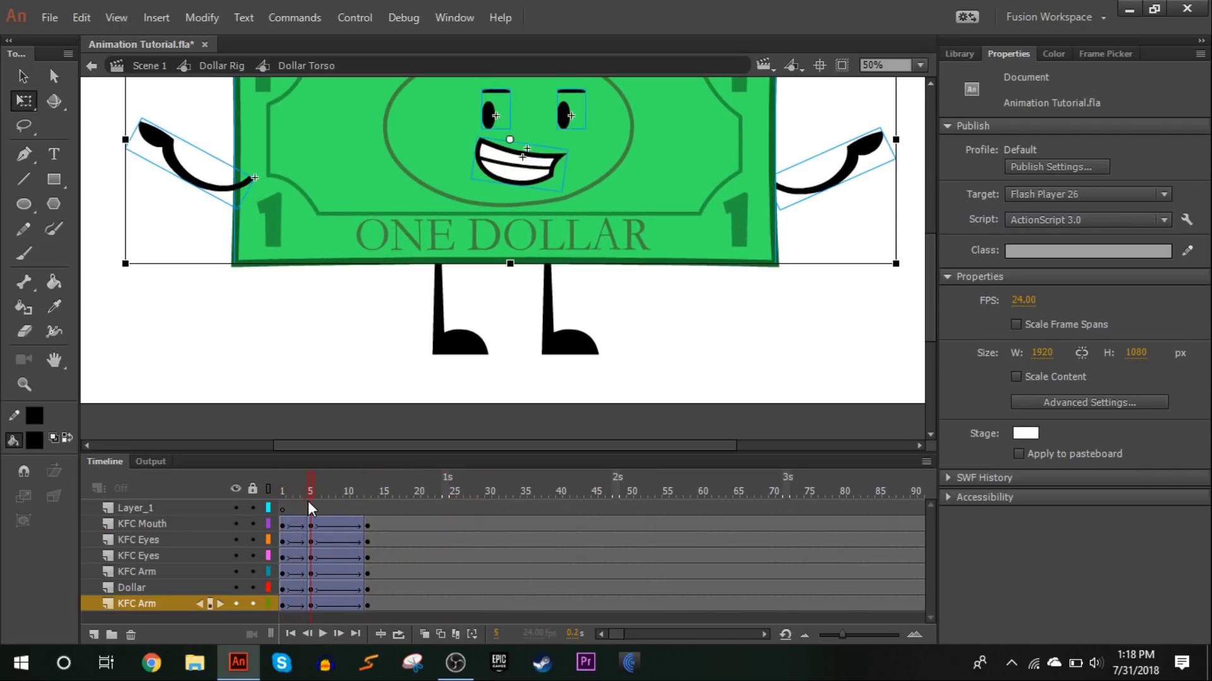
click(171, 177)
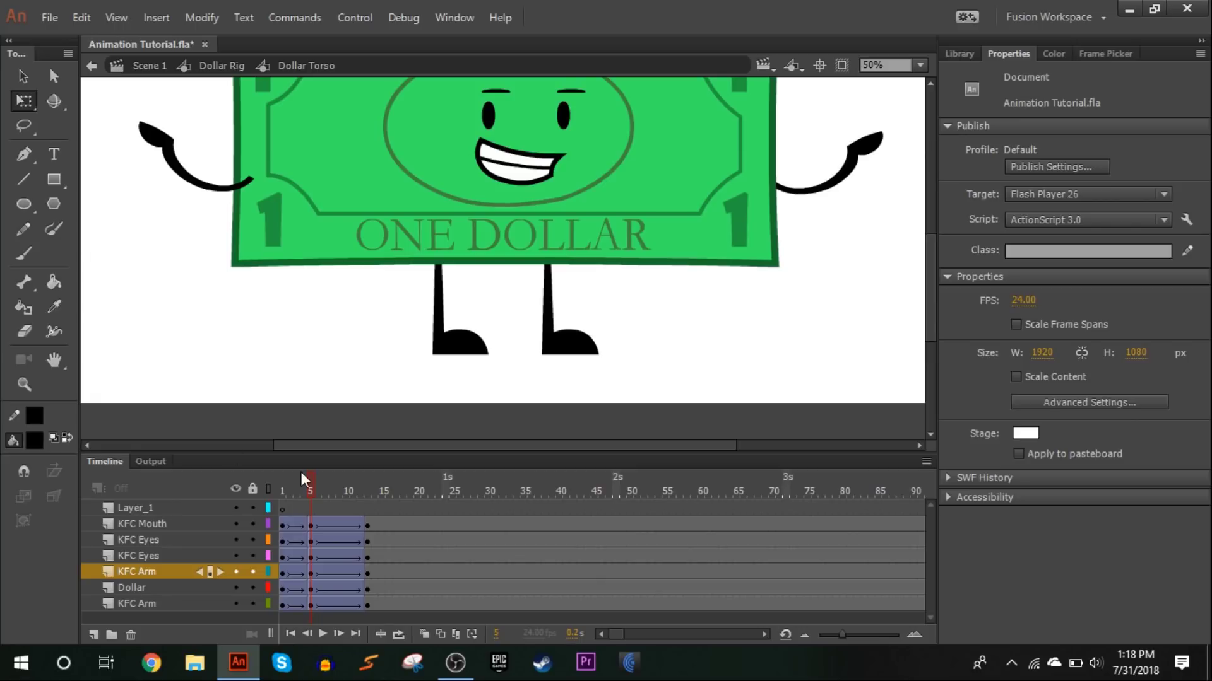
click(179, 155)
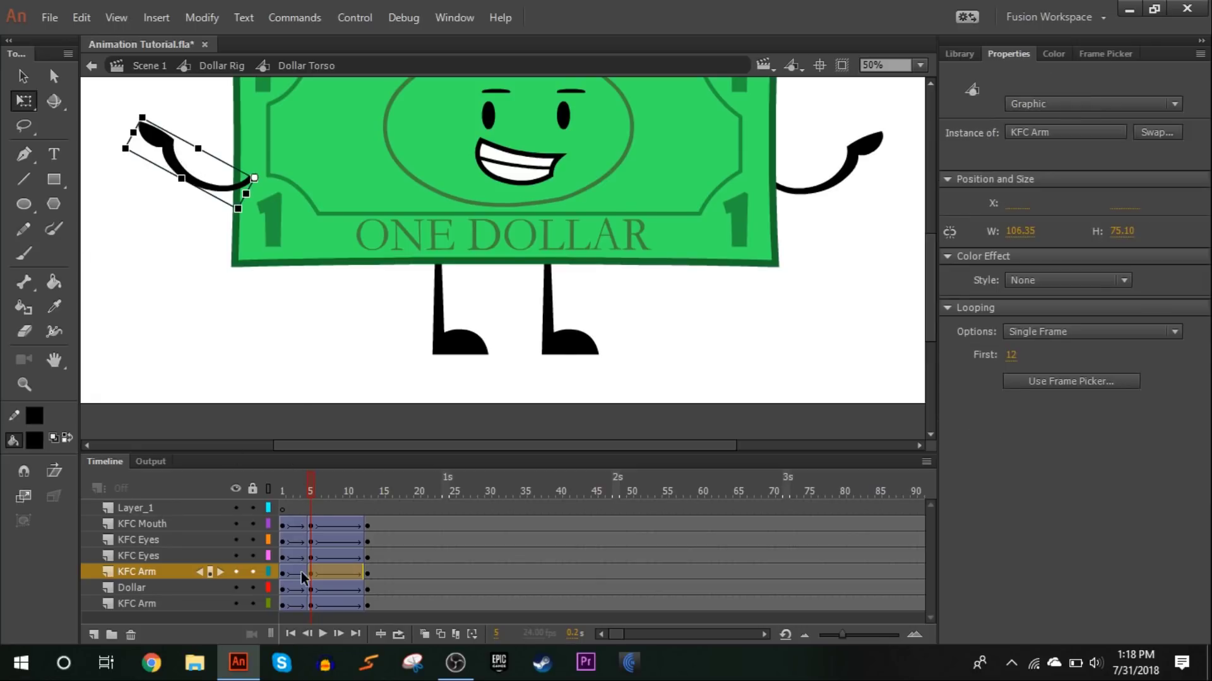
right_click(304, 571)
click(313, 203)
drag(144, 208, 151, 187)
click(168, 145)
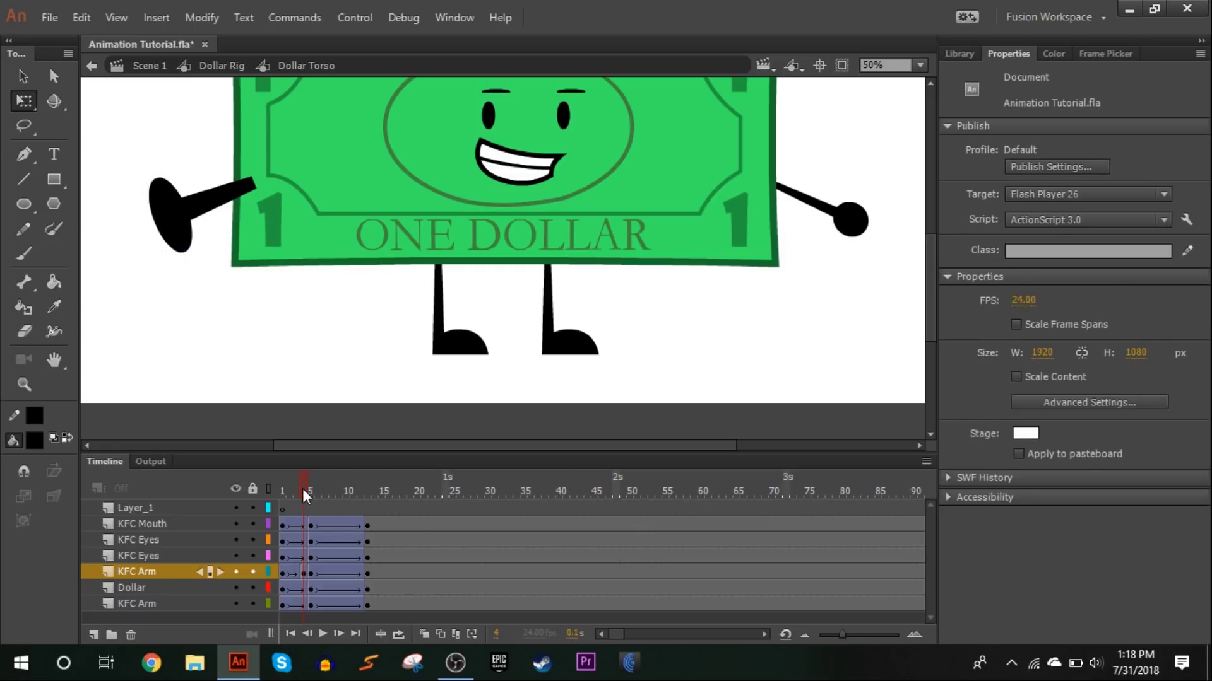
Step: Scrub and play the Dollar Torso animation repeatedly from frame 1 to check the arm movement
drag(301, 489, 273, 488)
click(322, 633)
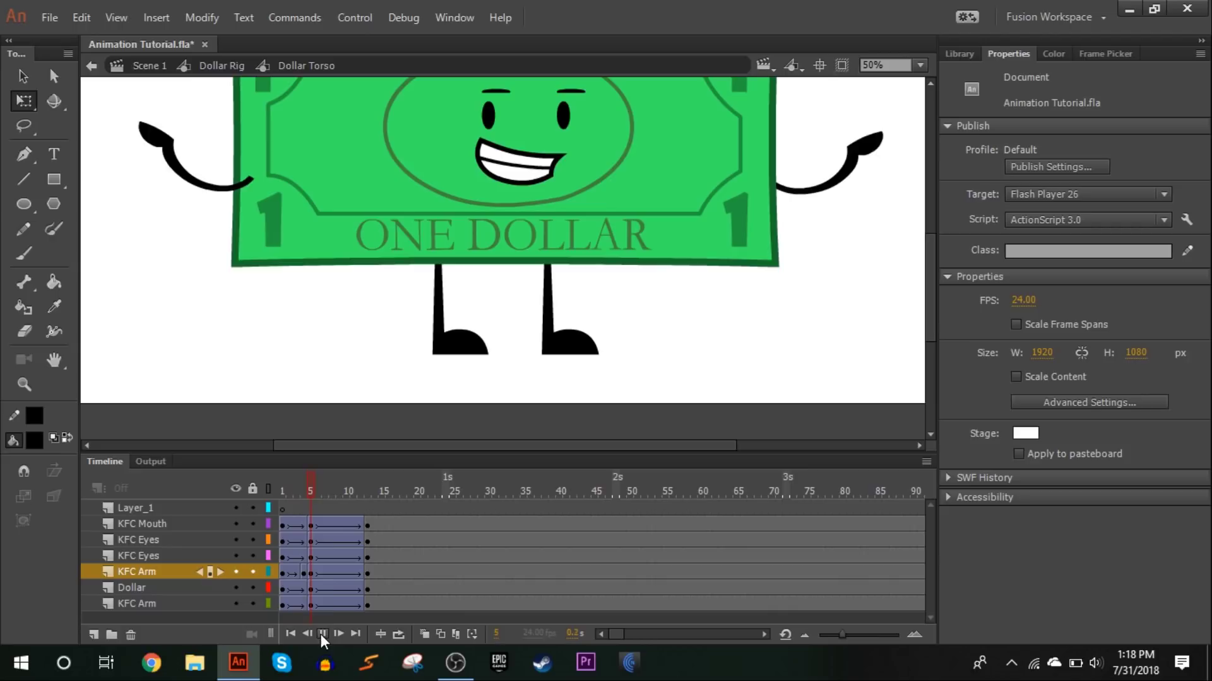
drag(286, 489, 368, 419)
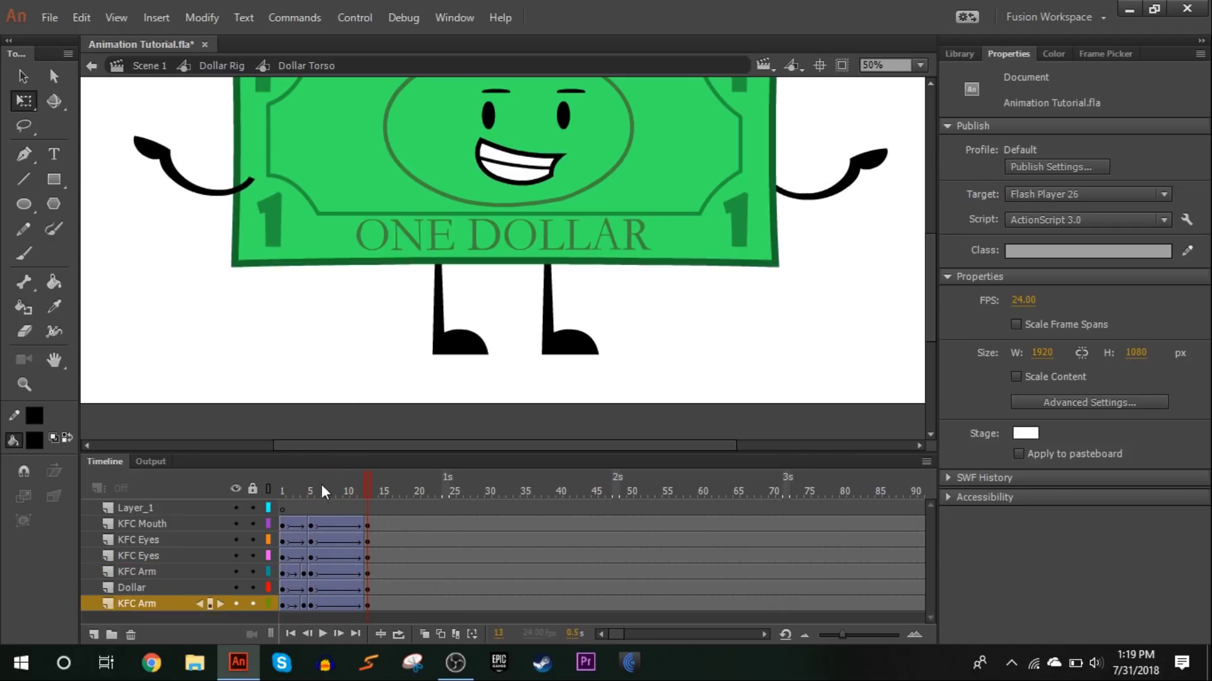
drag(321, 485, 255, 491)
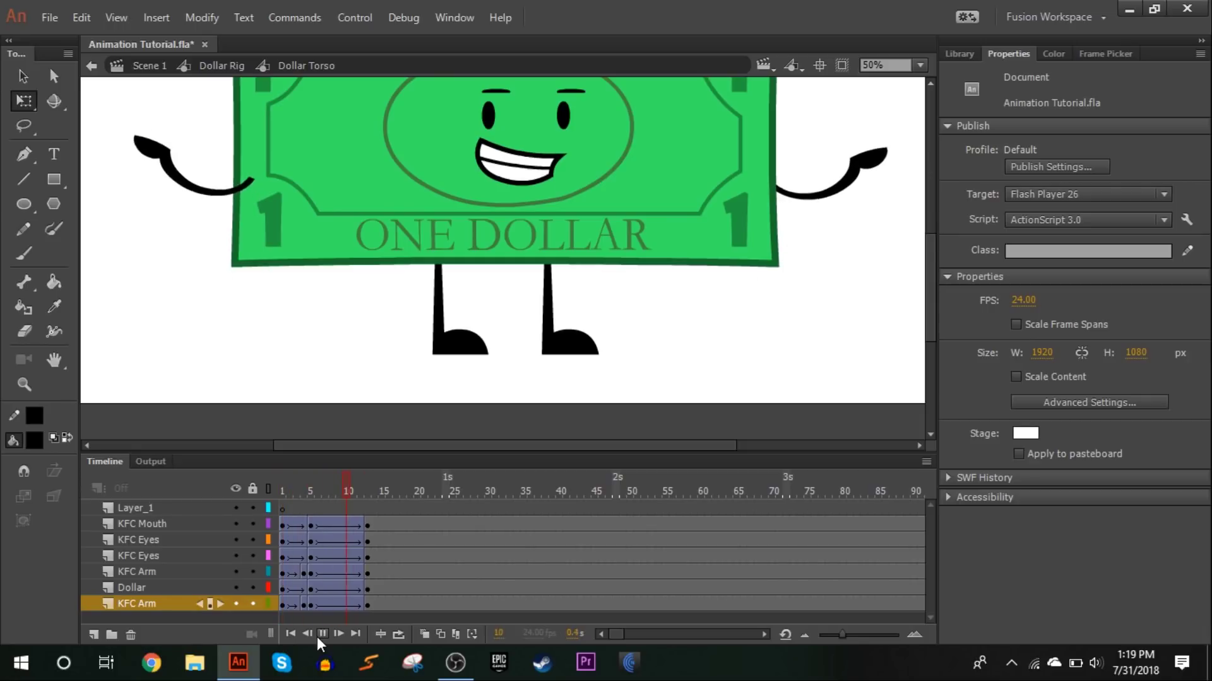
drag(305, 486, 281, 489)
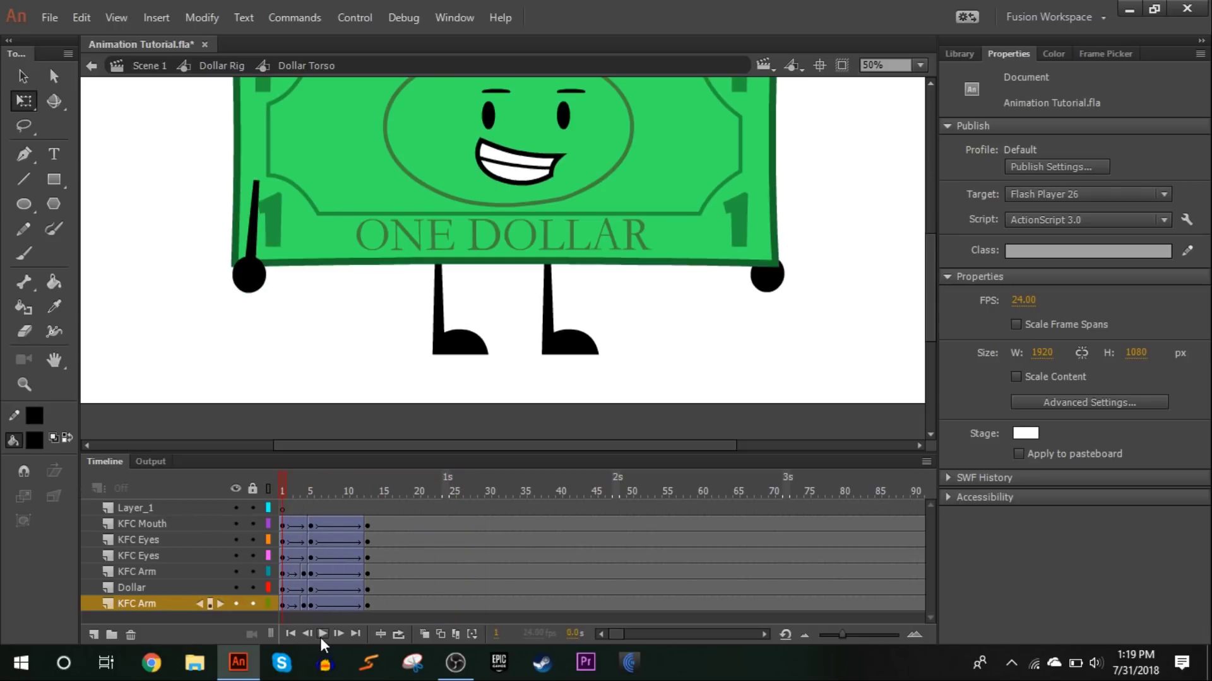
click(322, 634)
click(289, 489)
key(Return)
Step: Play the Dollar Rig animation at 38% zoom and reopen Dollar Torso
click(185, 67)
click(920, 65)
click(899, 103)
click(777, 219)
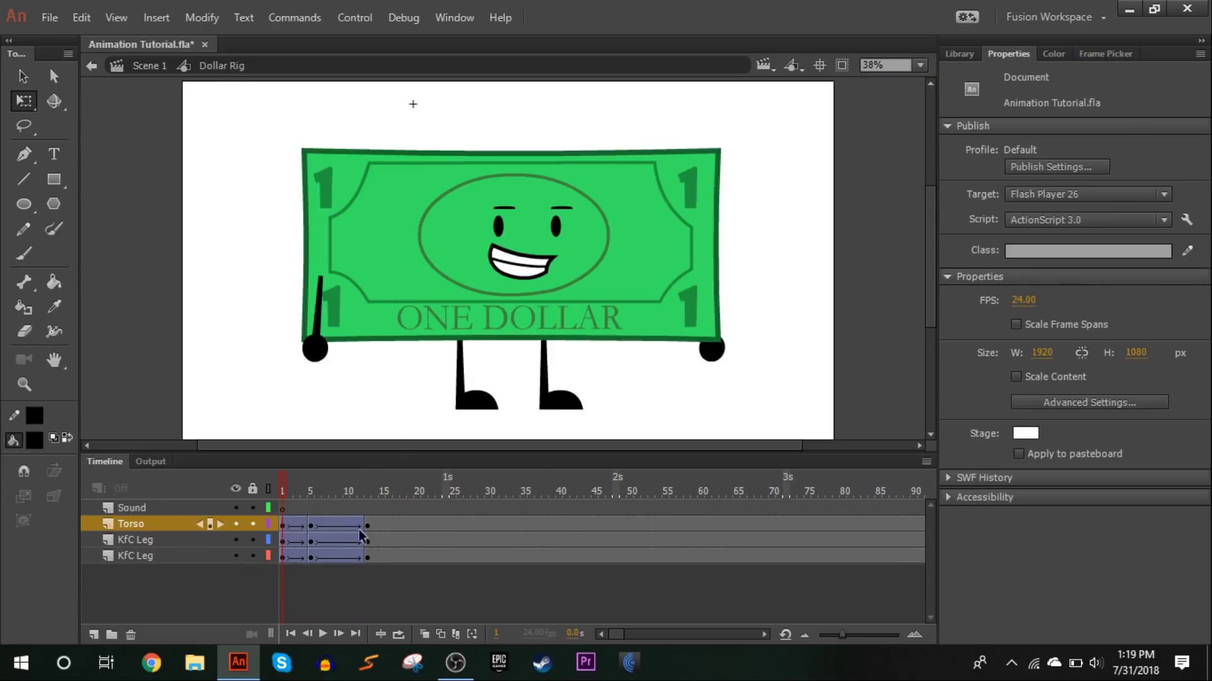
click(325, 628)
drag(313, 460, 387, 463)
double_click(346, 267)
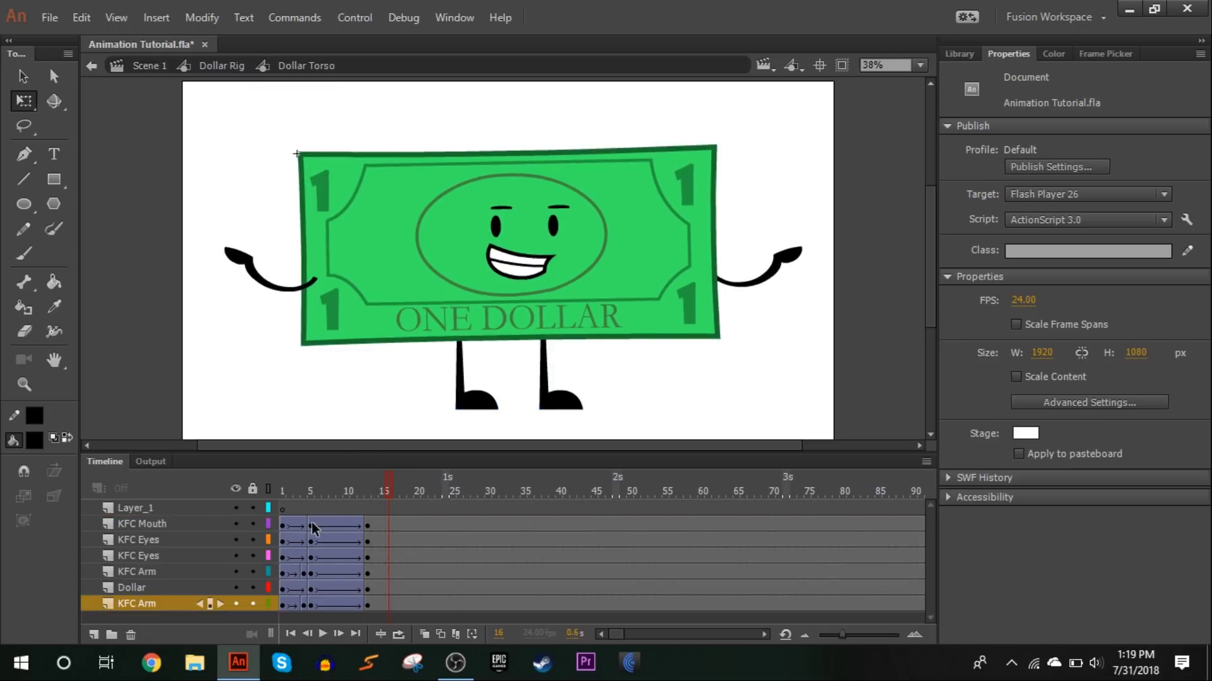
Step: In Dollar Torso, lengthen the opening tween on all animated layers by one frame, shifting the following keyframes to frame 6
click(313, 527)
click(303, 525)
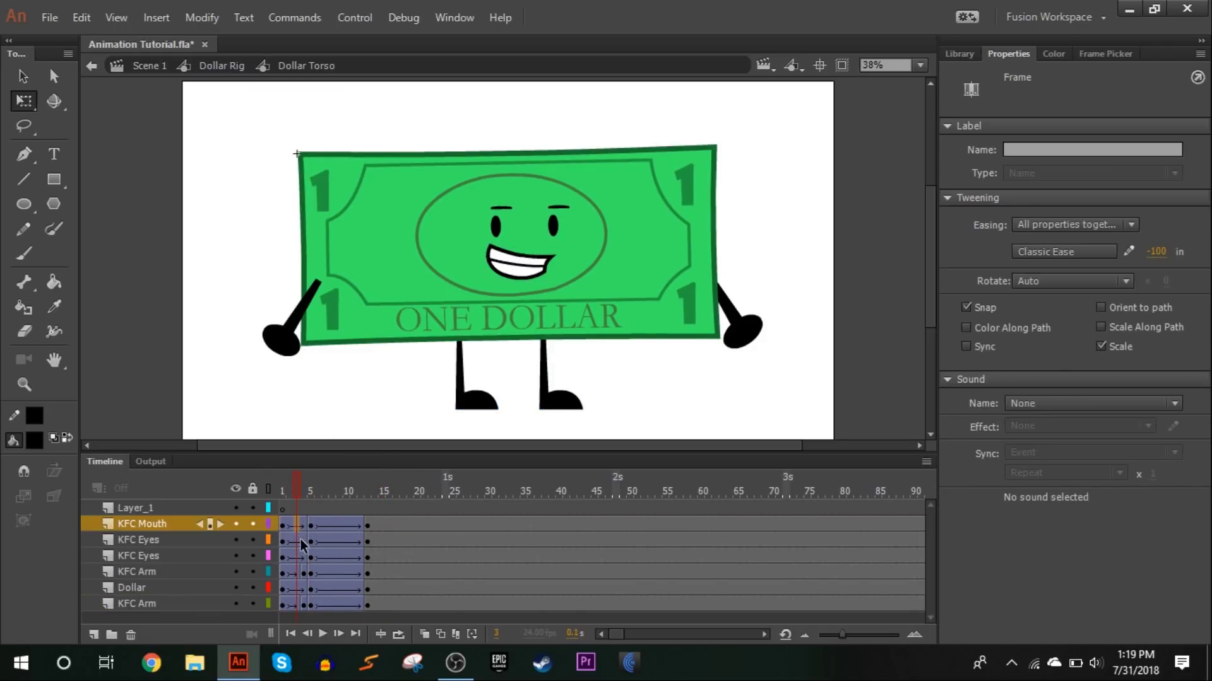
click(301, 540)
click(298, 526)
drag(313, 529, 305, 570)
Step: Move the smear keyframes on both KFC Arm layers to frame 5
click(305, 571)
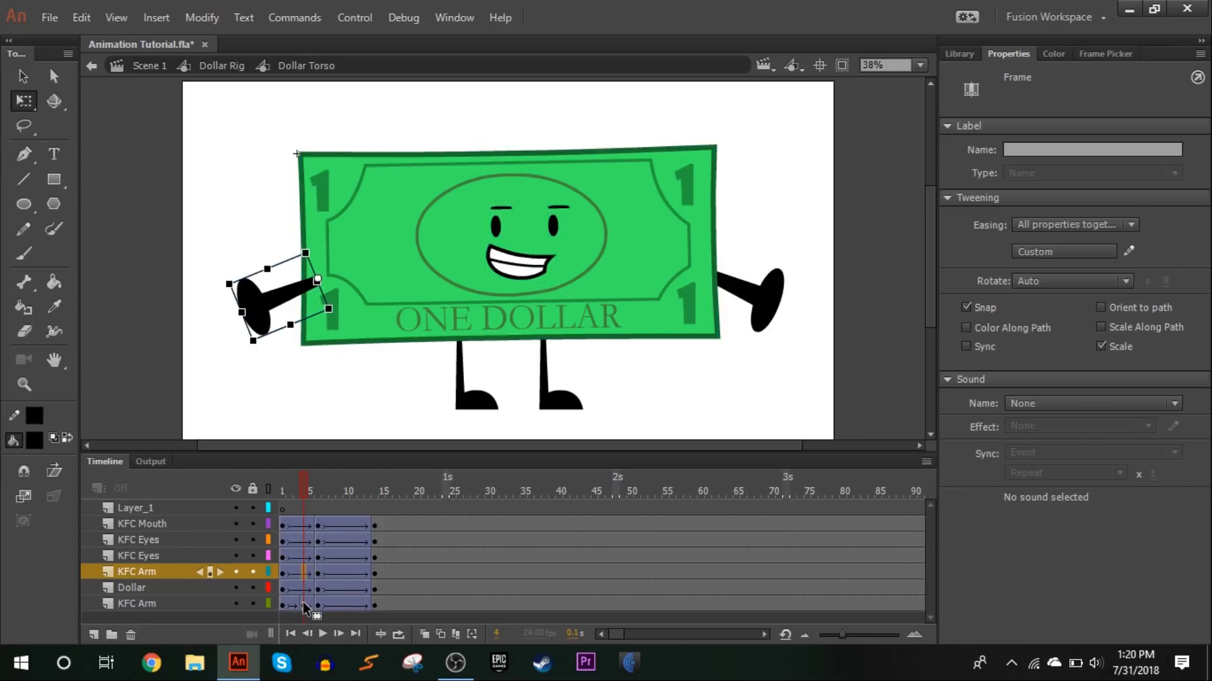
key(period)
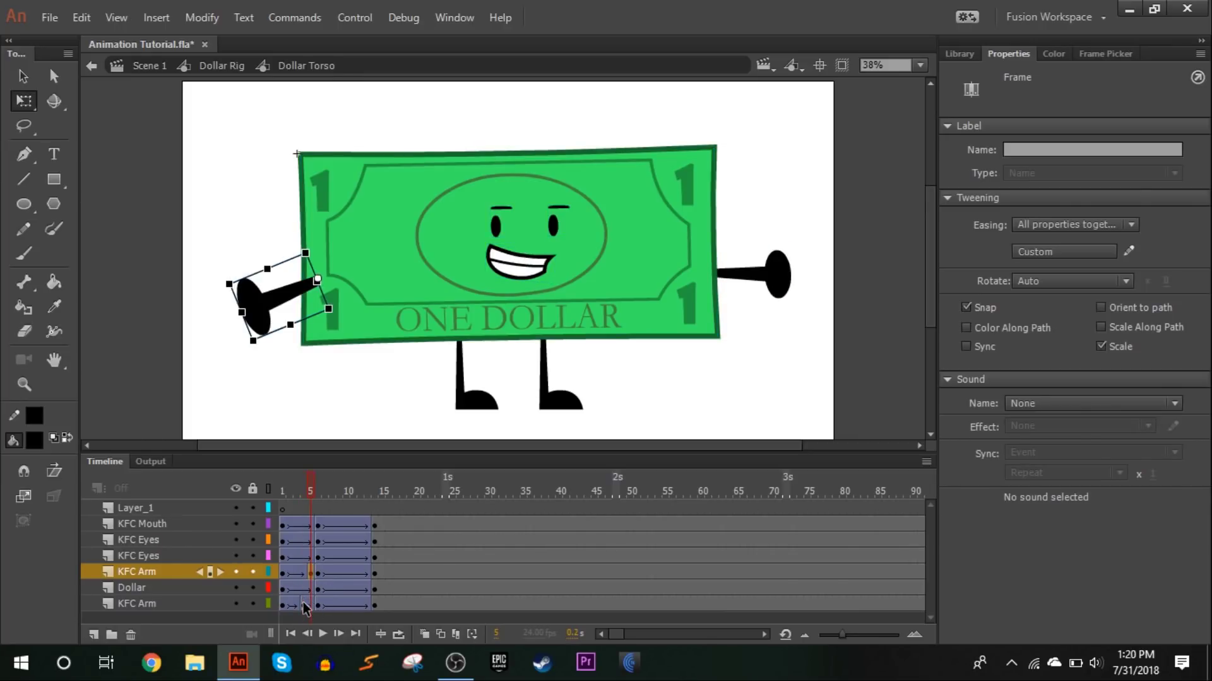
click(305, 604)
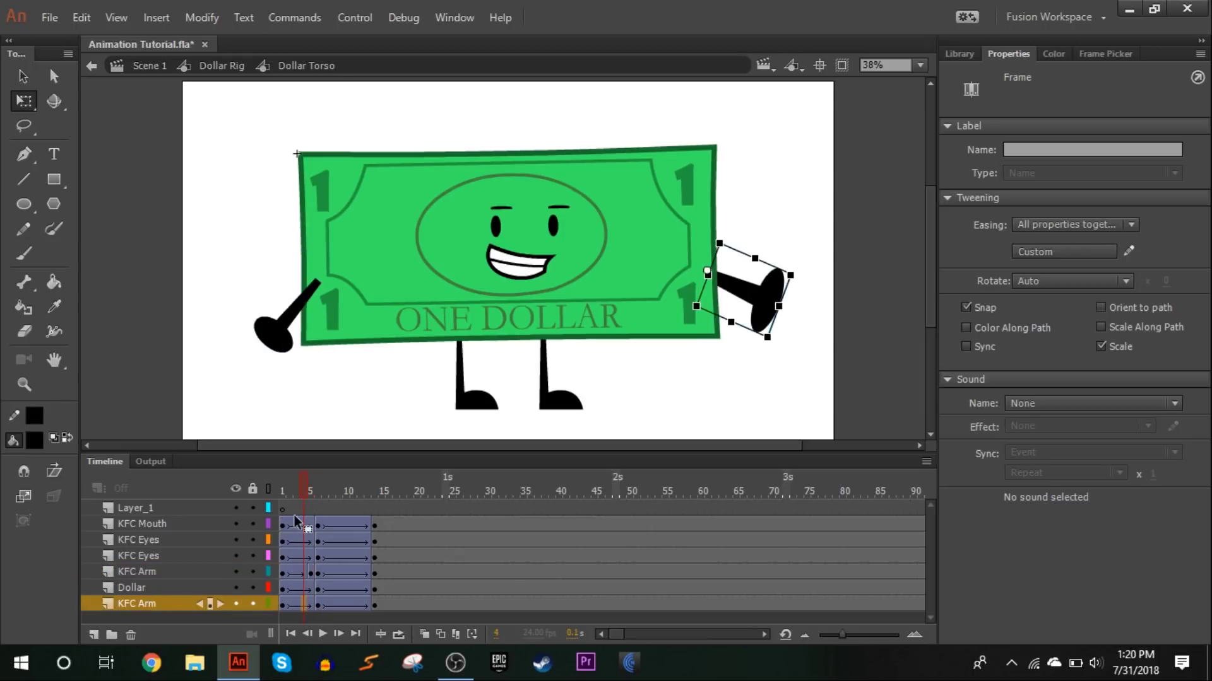
Step: Scrub the torso timing, then return to the Dollar Rig and replay the animation from frame 1
drag(279, 490, 347, 436)
click(231, 65)
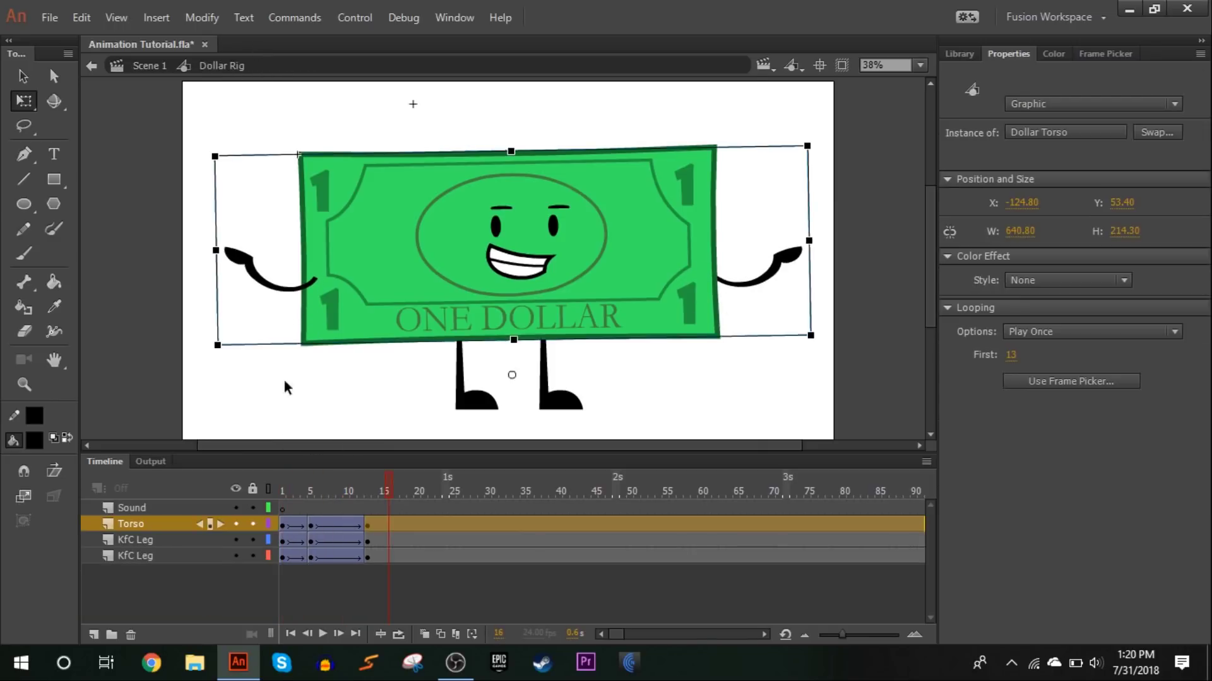
click(289, 490)
click(322, 633)
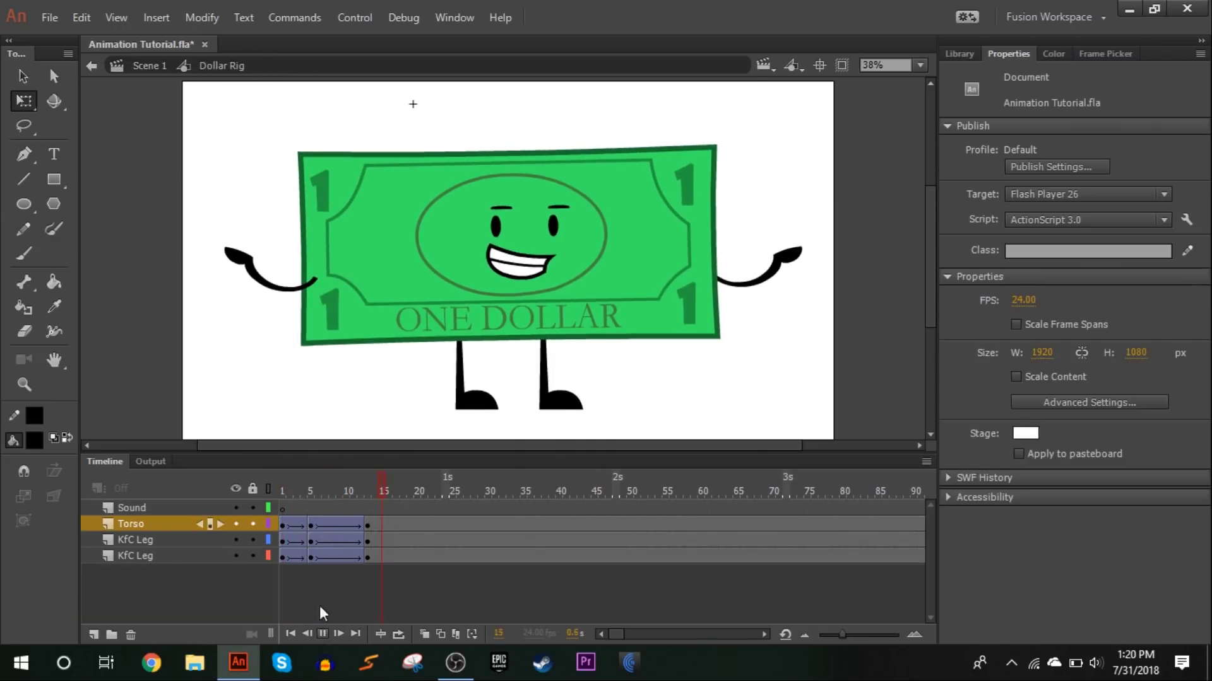
drag(298, 497, 217, 494)
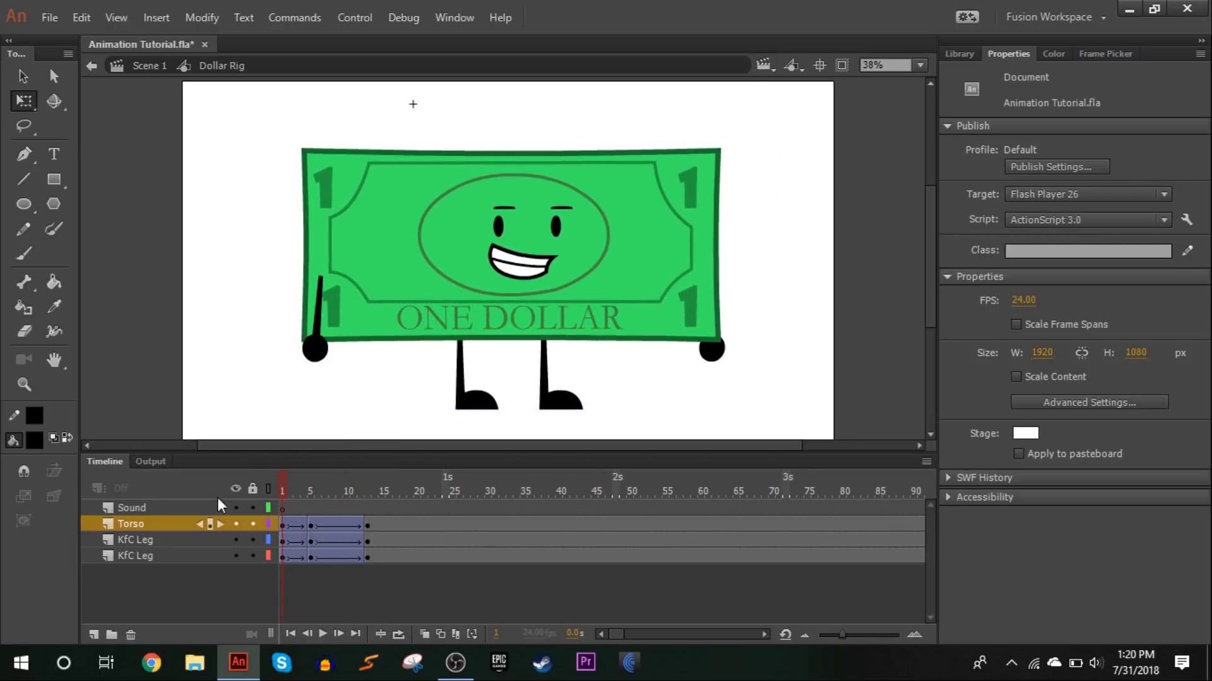
click(323, 633)
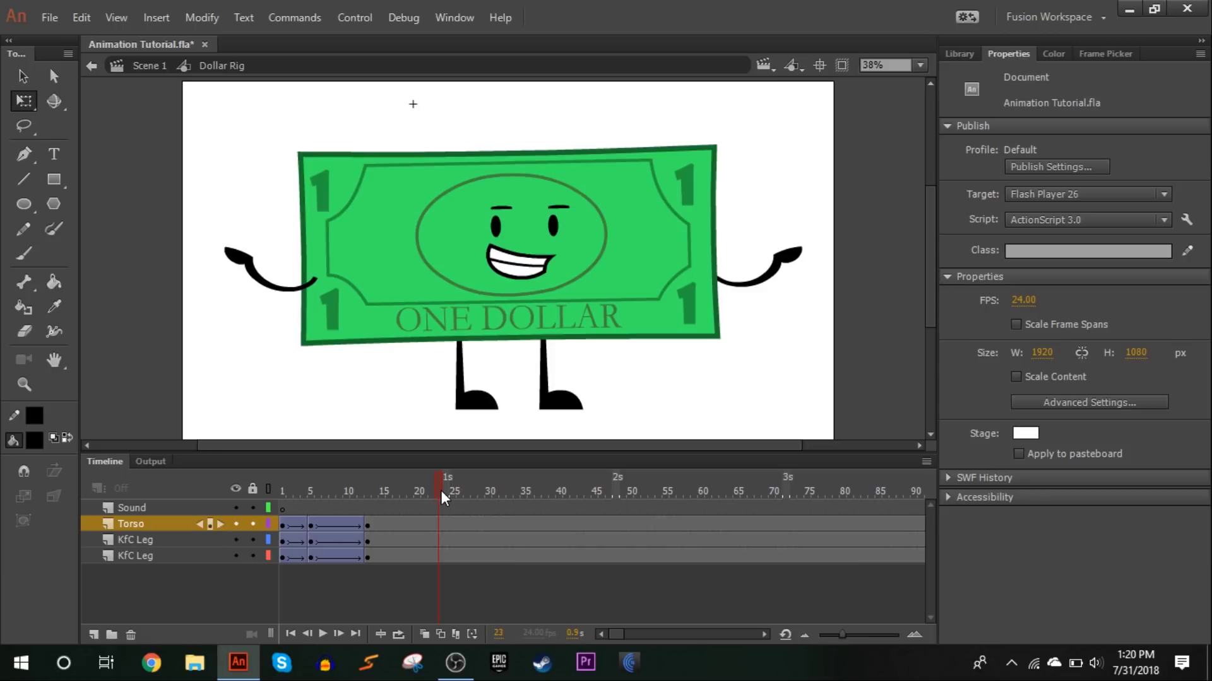
Step: Insert keyframes at frame 22 on the Torso and both KfC Leg layers of the Dollar Rig
click(433, 522)
drag(433, 533, 432, 580)
click(582, 132)
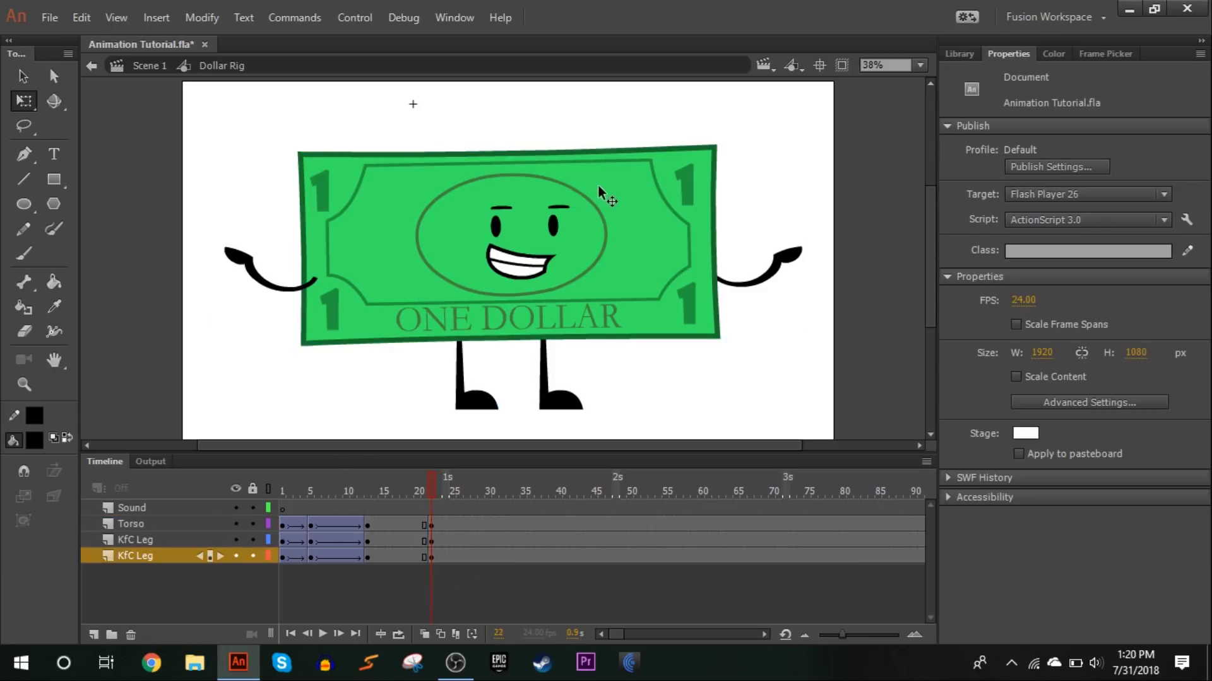
Step: Insert keyframes at frame 22 on all animated Dollar Torso layers and return to the Dollar Rig
double_click(597, 184)
click(430, 544)
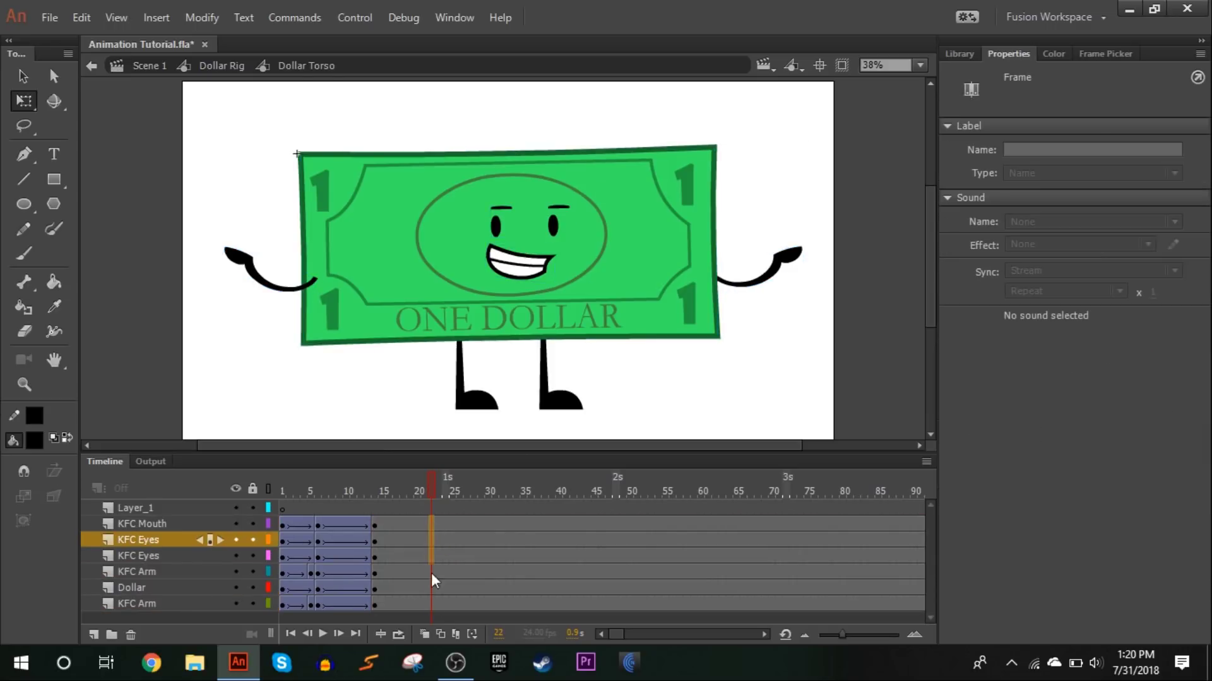
click(307, 279)
double_click(307, 279)
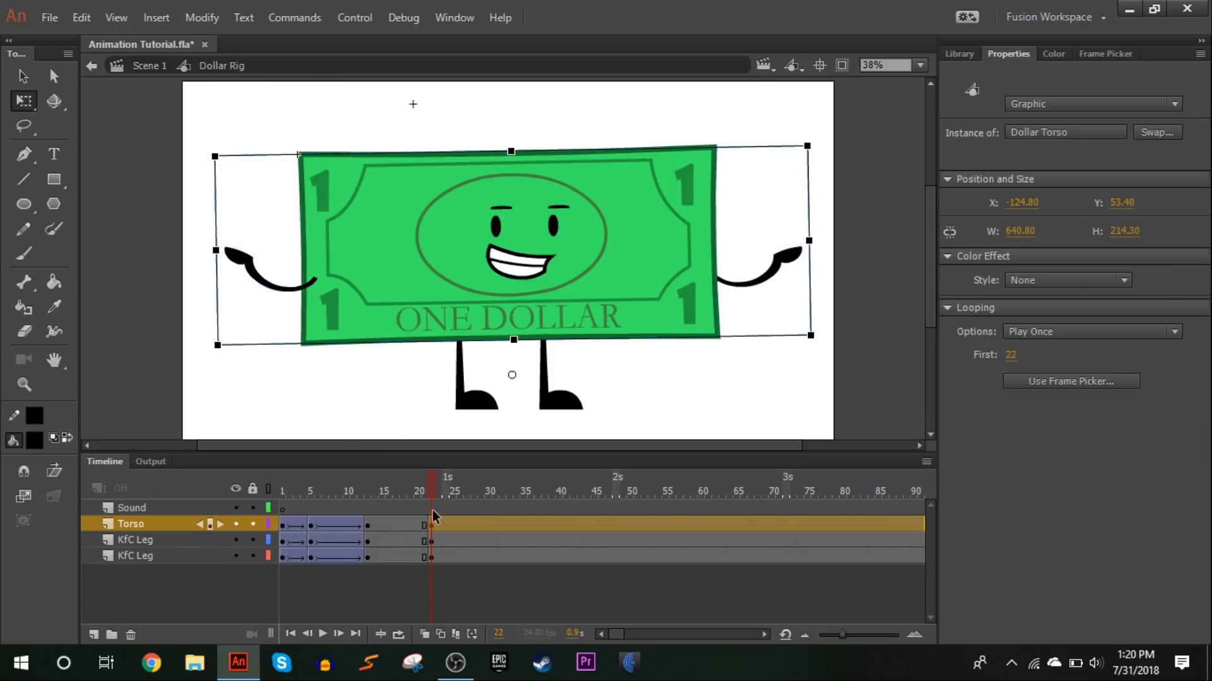
Step: Insert keyframes at frame 26 on the Dollar Rig's torso and leg layers, then adjust the legs and tilt the torso clockwise
click(455, 535)
drag(454, 521, 460, 557)
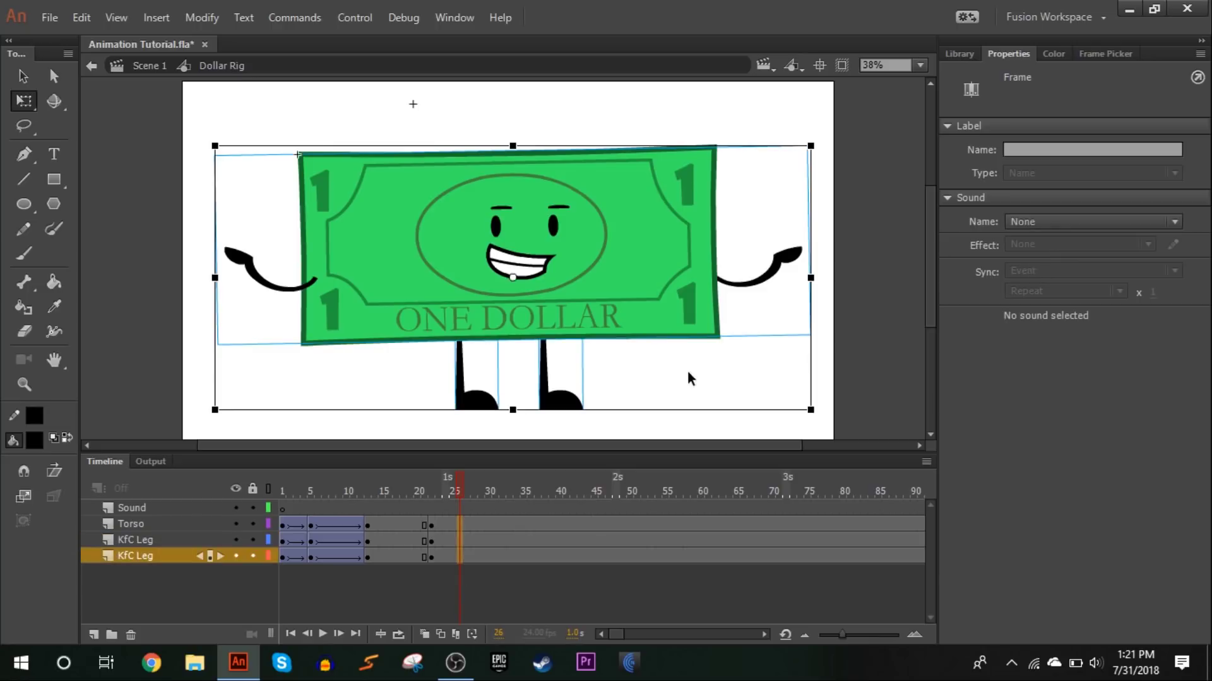
click(920, 65)
click(918, 163)
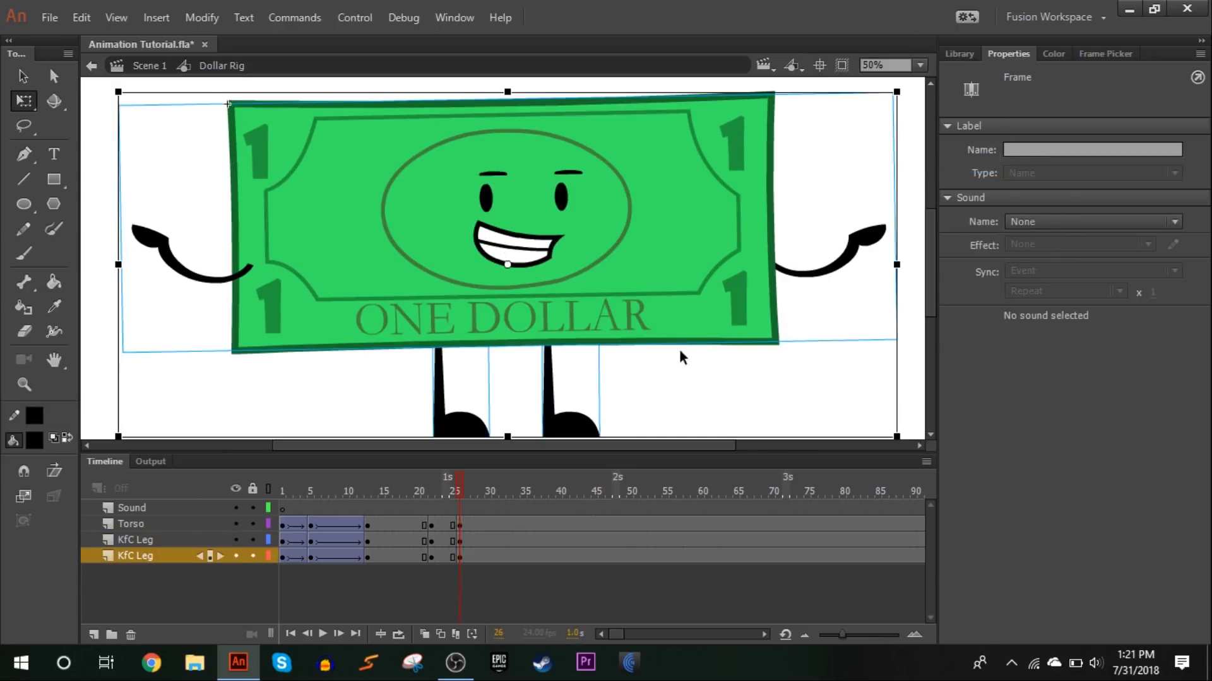
click(519, 355)
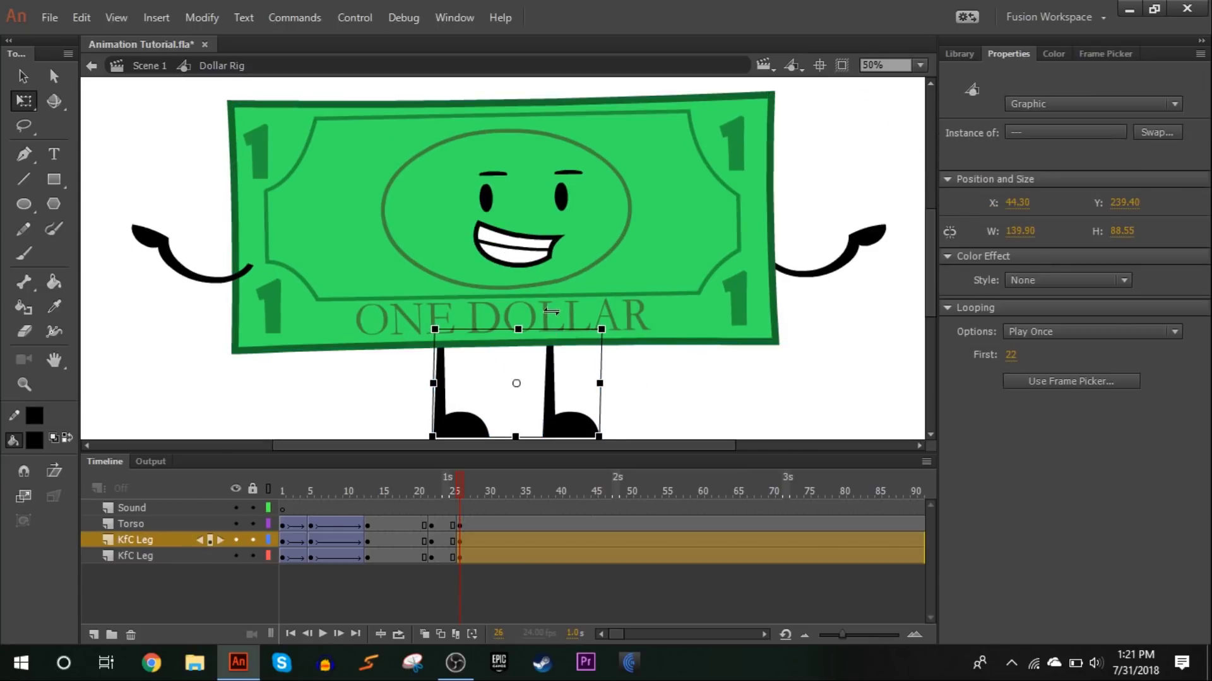
click(328, 328)
drag(134, 365, 127, 347)
click(153, 411)
Step: Create classic tweens from frame 22 to 26 on the torso and leg layers and scrub through them
drag(444, 530, 452, 556)
right_click(452, 557)
click(641, 96)
drag(423, 484, 487, 446)
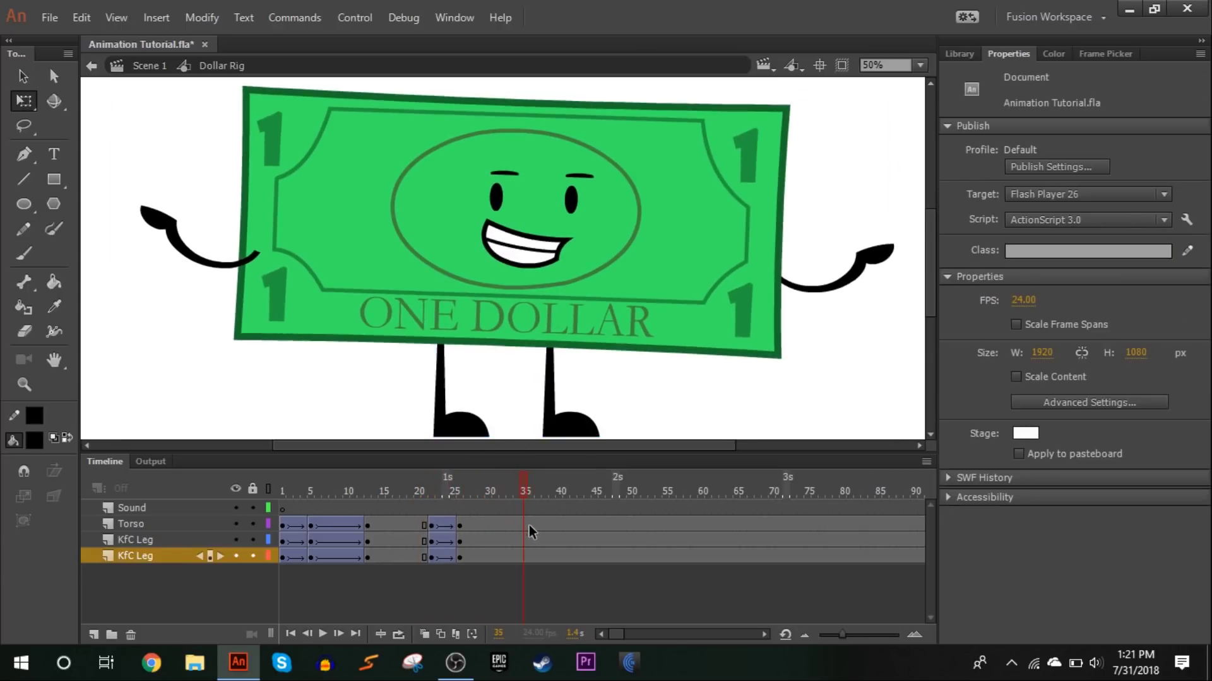
Step: Insert keyframes at frame 35 on the torso and leg layers and tilt the torso slightly further clockwise
drag(521, 541, 513, 557)
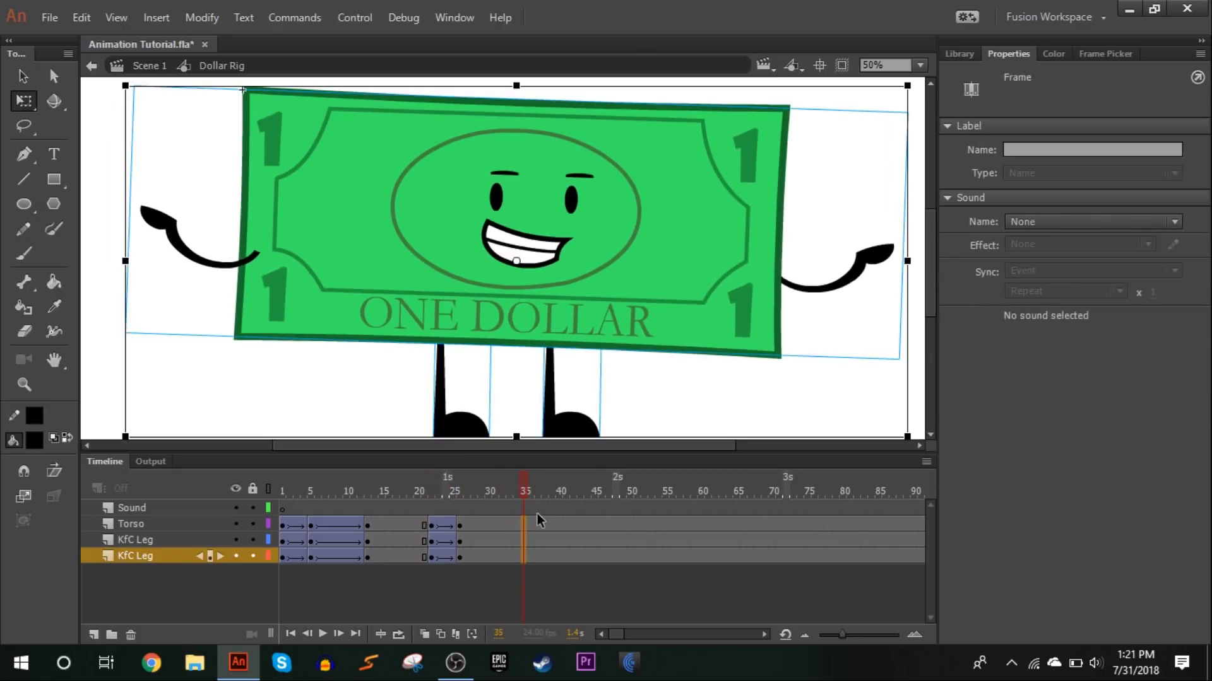
key(F6)
drag(617, 392, 529, 335)
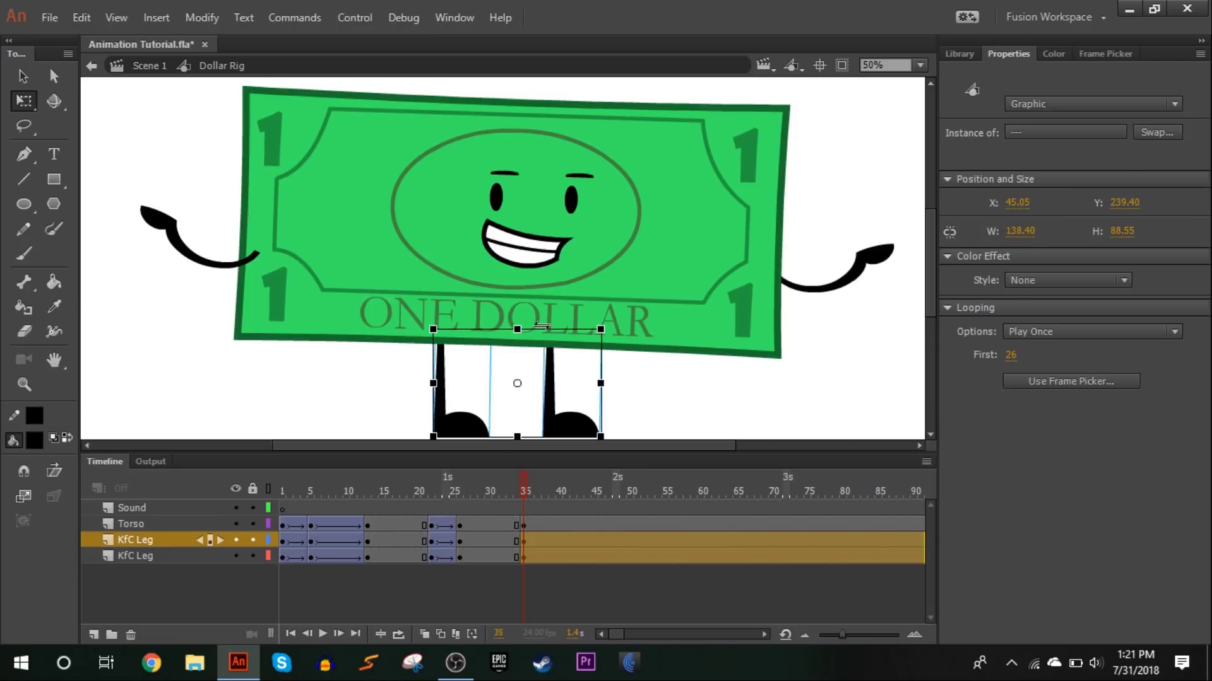
click(360, 331)
drag(132, 346, 133, 337)
Step: Create classic tweens from frame 26 to 35 on the torso and leg layers and adjust their Classic Ease intensity
drag(478, 525, 494, 554)
right_click(494, 554)
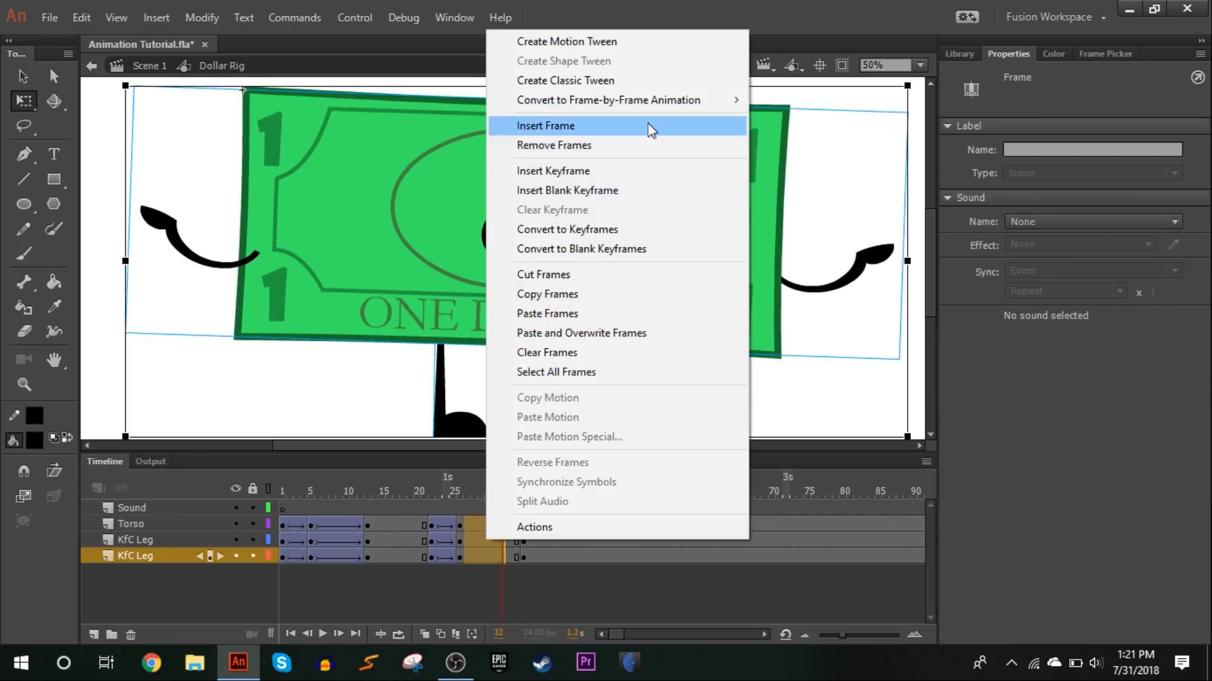
click(665, 81)
click(1066, 252)
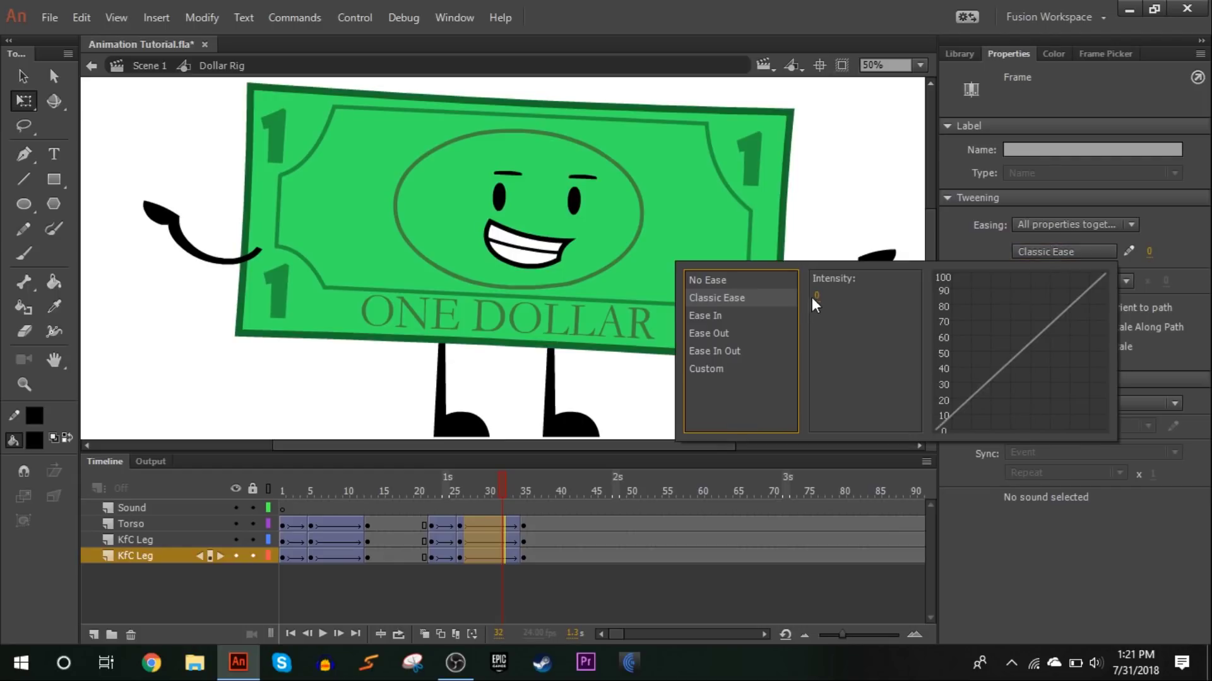
drag(815, 295, 659, 461)
drag(442, 486, 460, 536)
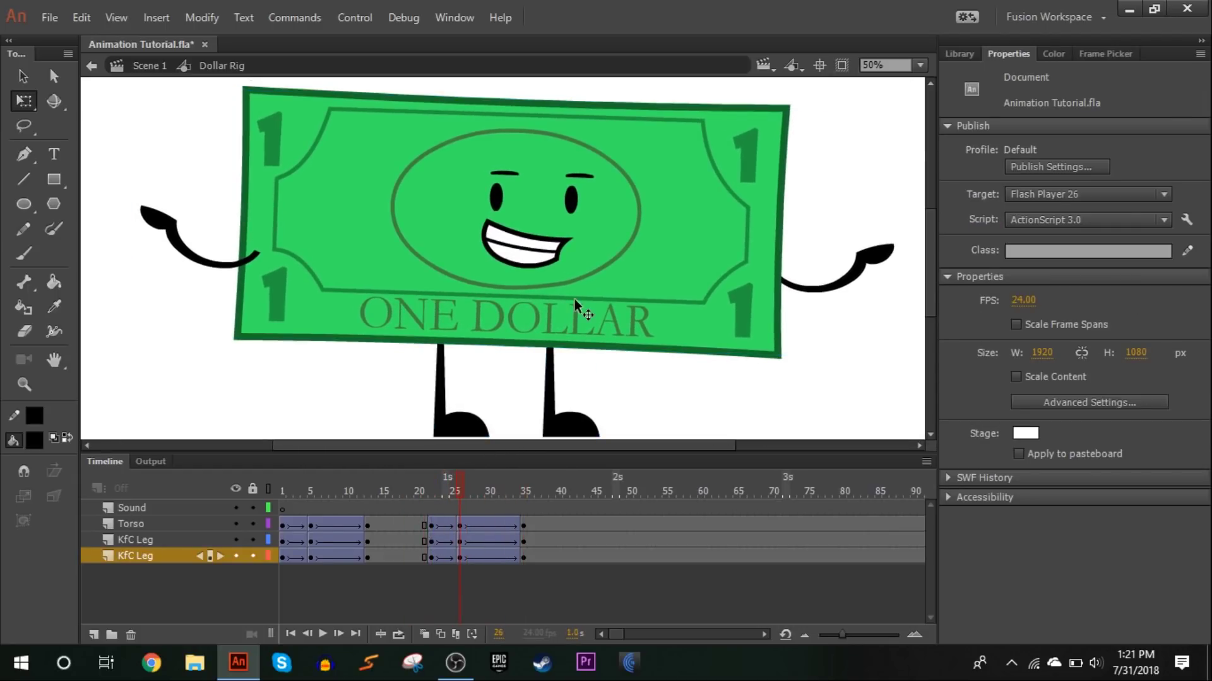
Step: Open Dollar Torso and insert keyframes at frame 26 on all its mouth, eyes, arm and dollar layers
double_click(574, 301)
click(457, 541)
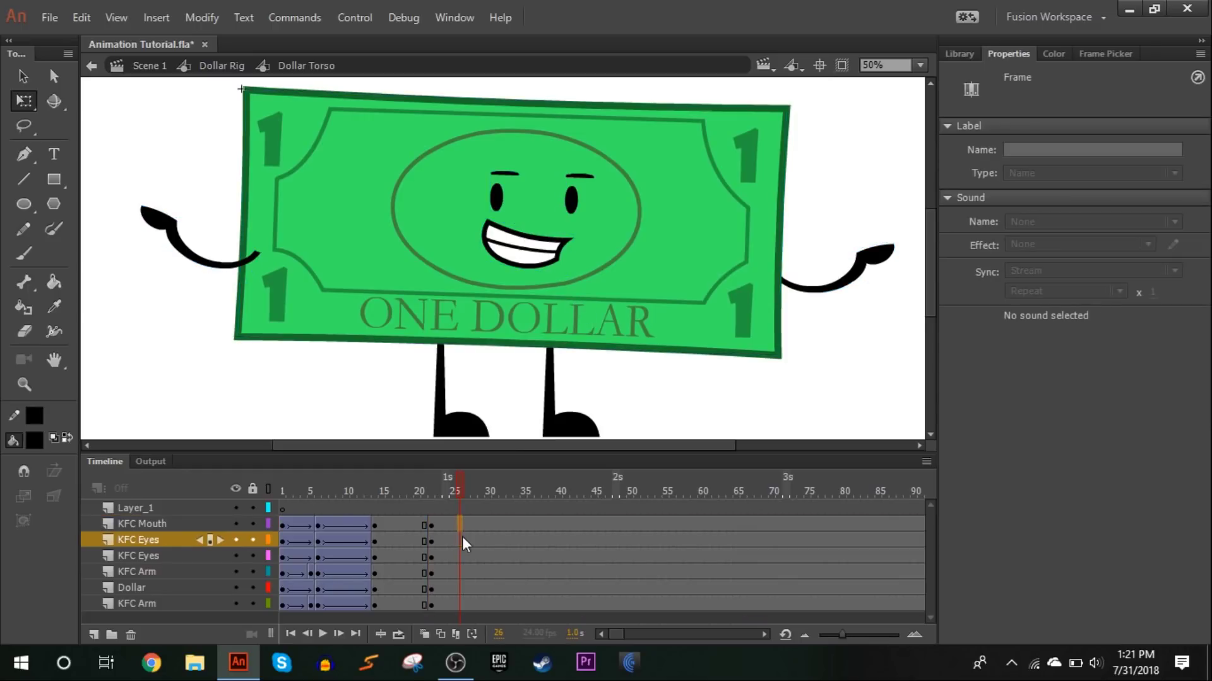
click(217, 65)
double_click(364, 172)
click(202, 278)
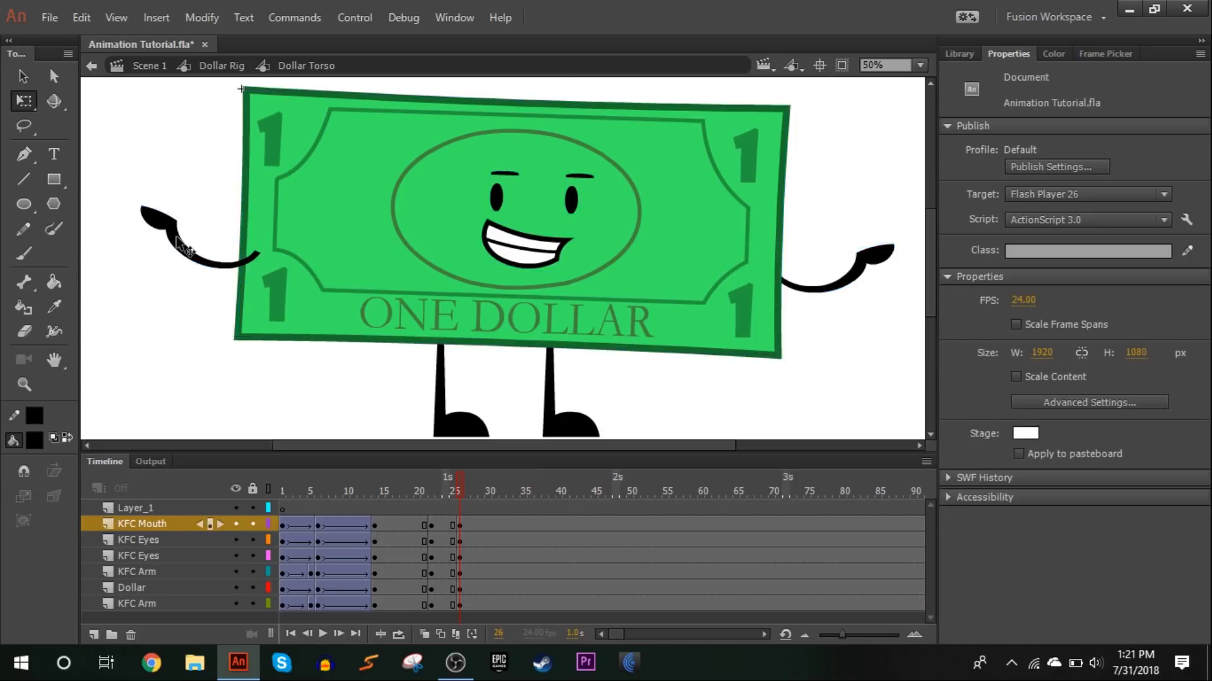
Step: At frame 26, switch the left-hand arm to Frame Picker pose 88 and rotate it inward across the bill
click(180, 243)
click(1096, 55)
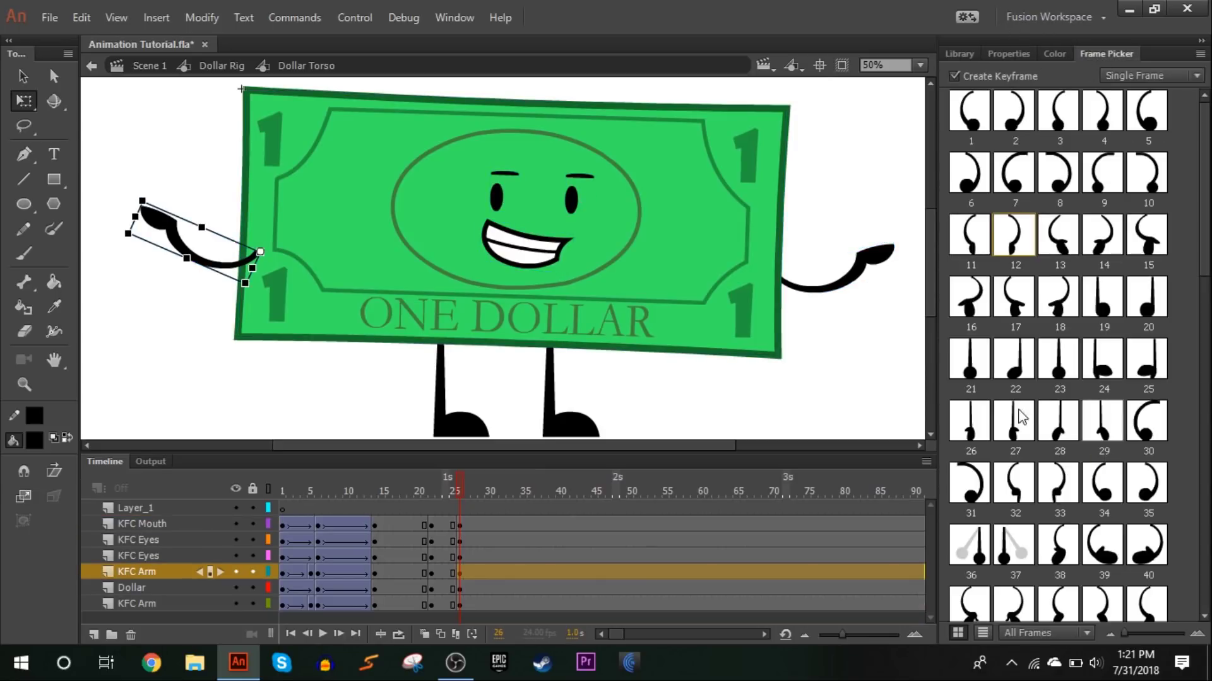
scroll(1105, 502, down, 5)
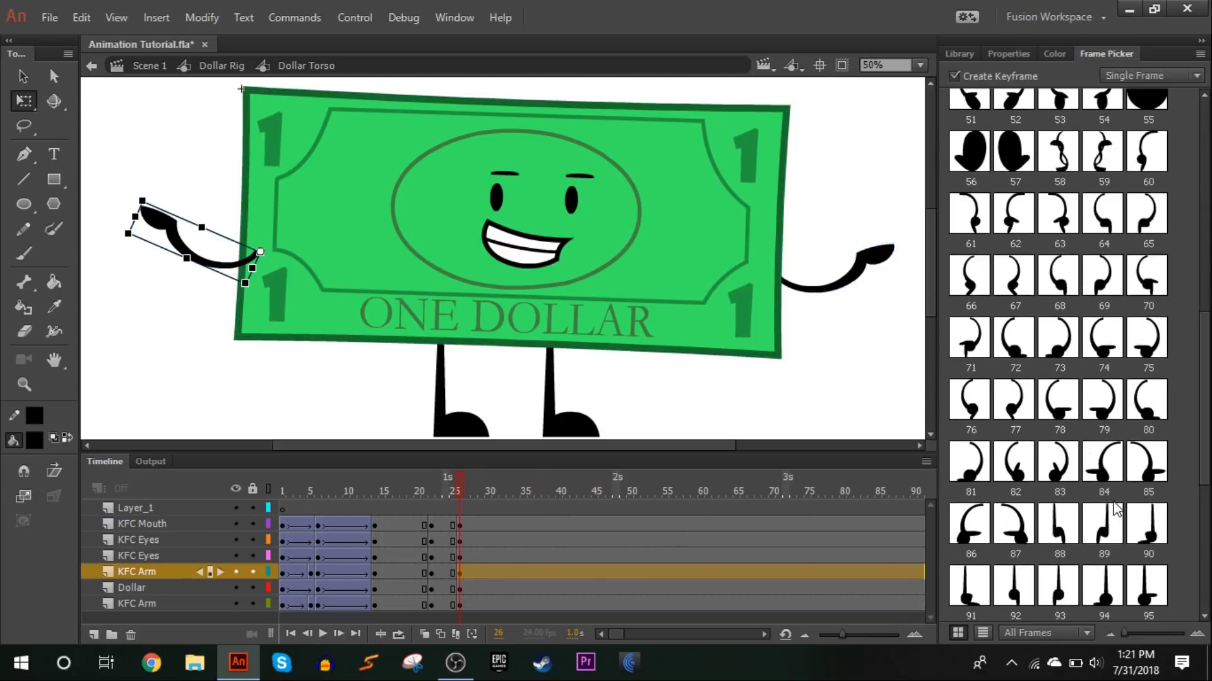
click(1063, 537)
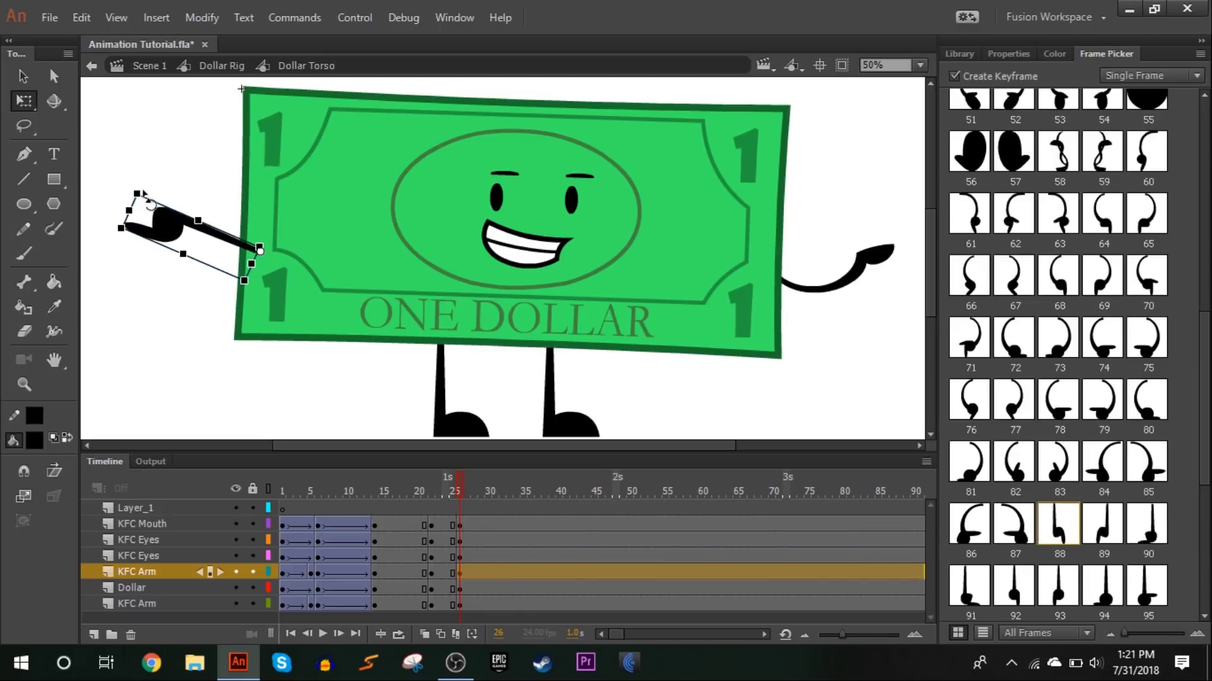
drag(152, 187, 445, 275)
key(ctrl+z)
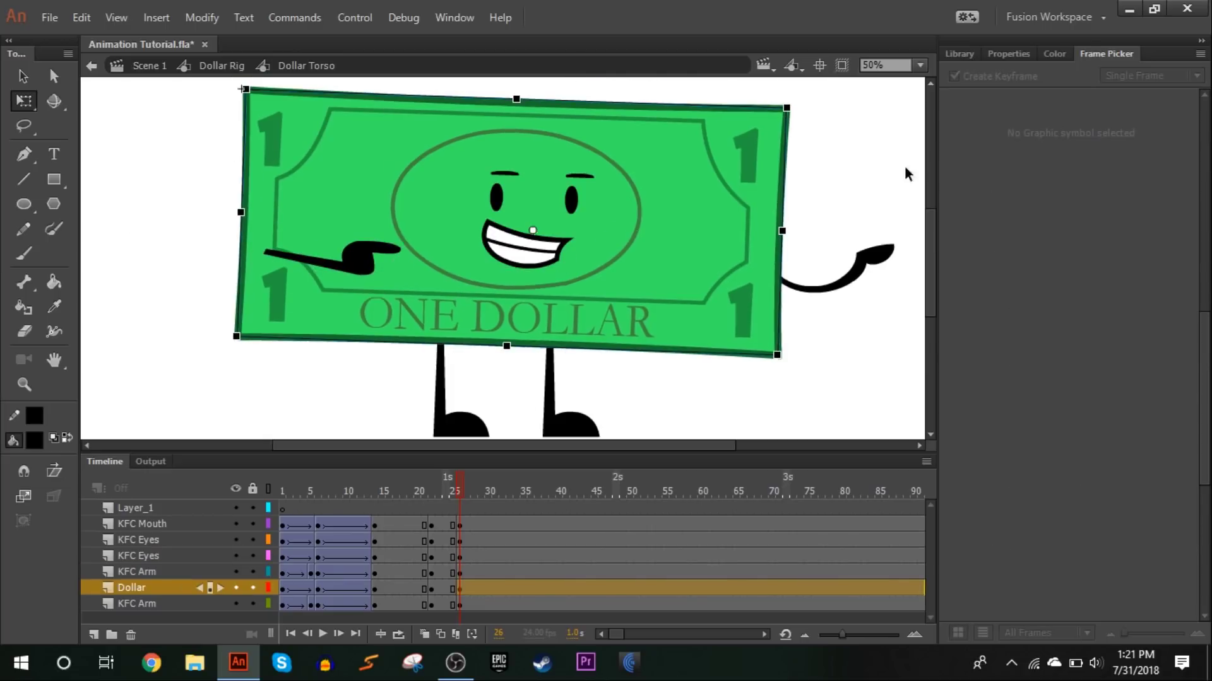
Step: Switch the right-hand arm to Frame Picker pose 19 and rotate it to hang down beside the bill
click(893, 263)
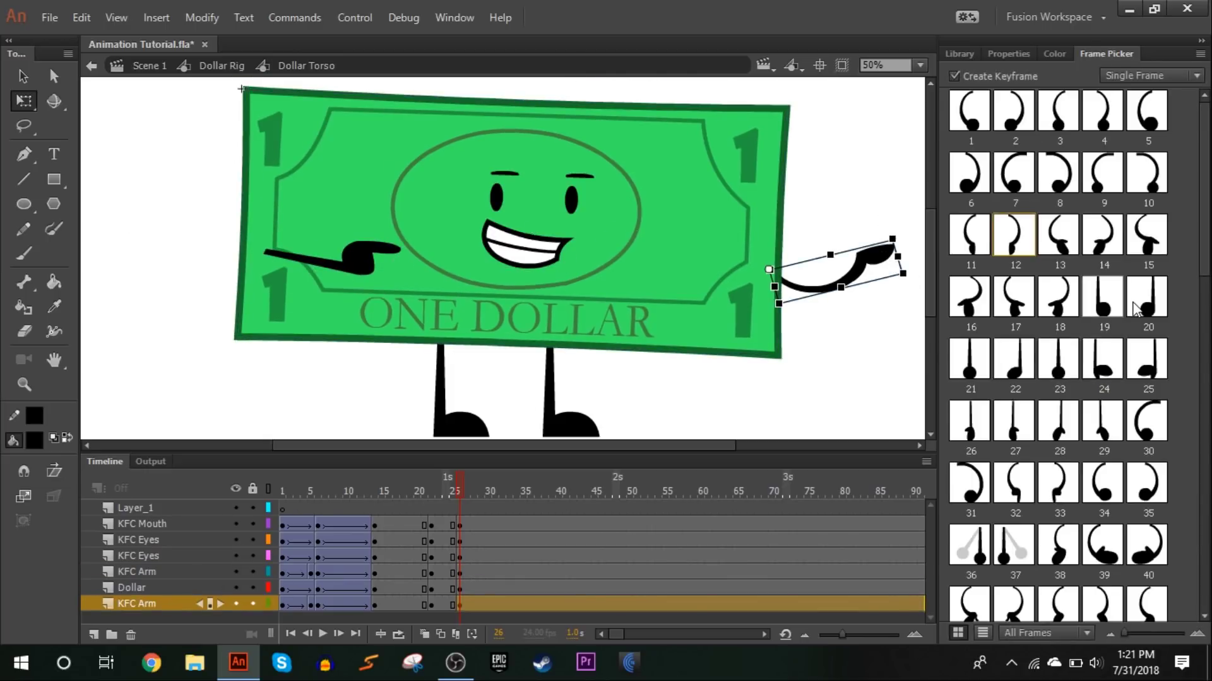
click(1103, 296)
drag(861, 243, 744, 396)
click(748, 379)
Step: Give the face an angry expression by changing both eyes to slanted-brow poses and the mouth to Frame Picker pose 10
click(571, 199)
click(1073, 278)
click(820, 272)
click(517, 261)
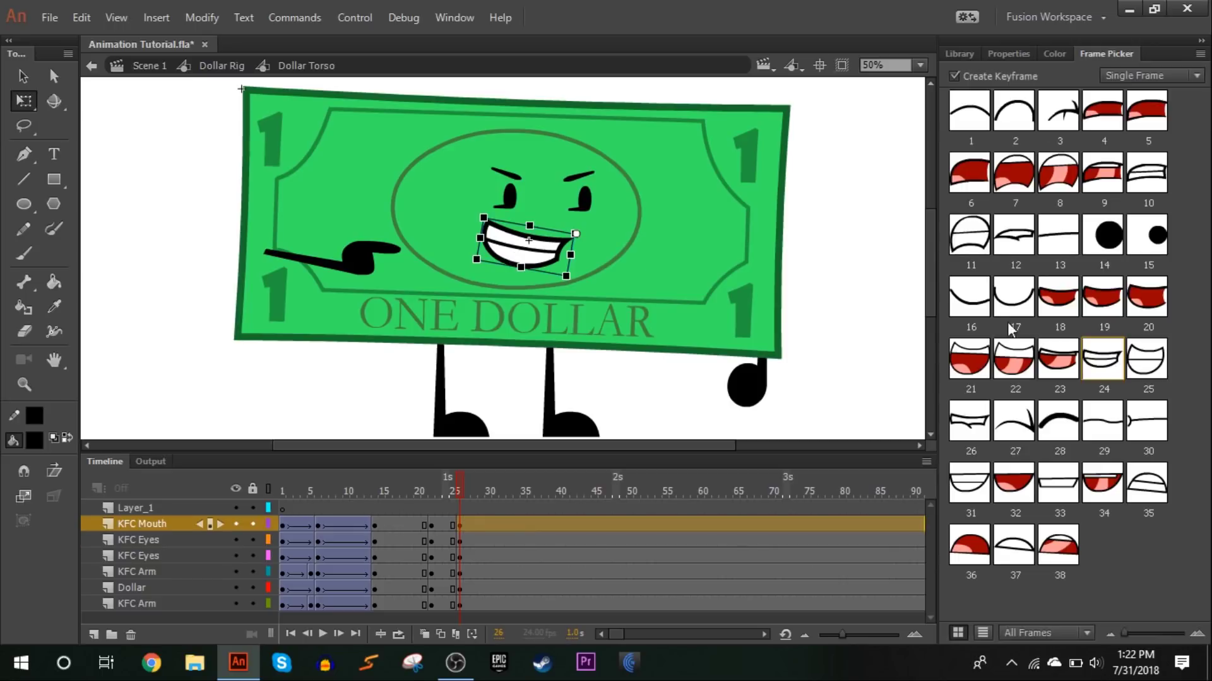
click(1147, 171)
click(878, 188)
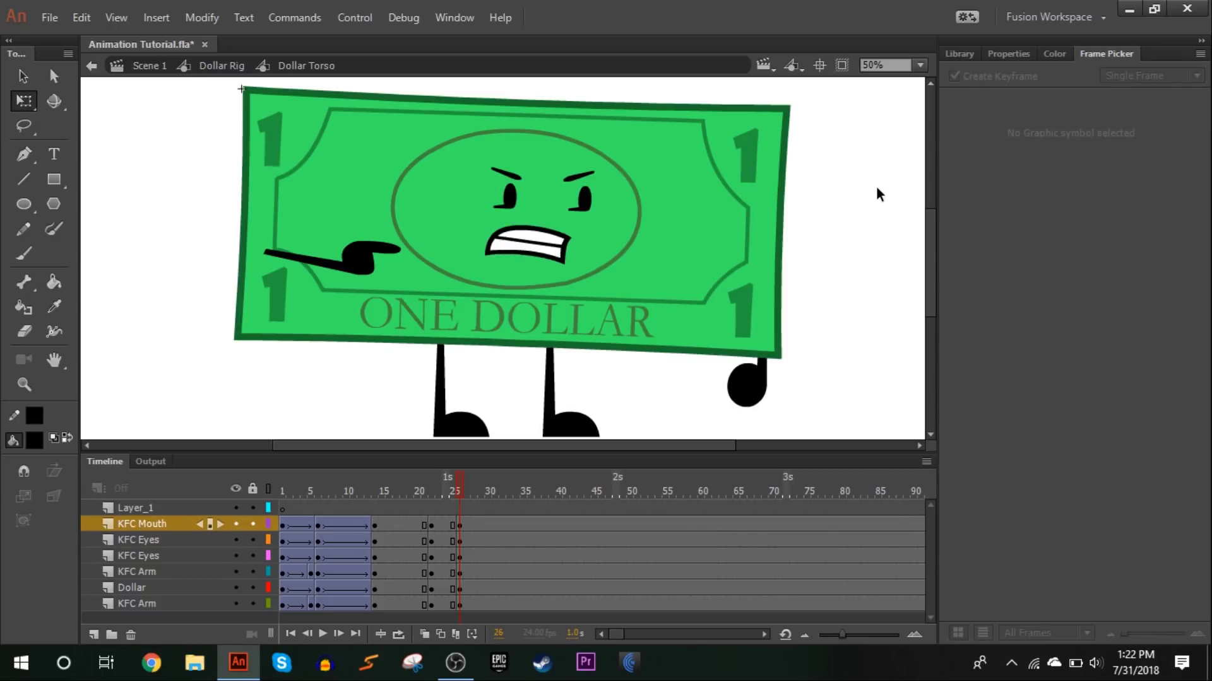
Step: Create classic tweens from frame 22 to 26 on all animated Dollar Torso layers with Classic Ease set to -100
click(1008, 53)
drag(459, 497, 460, 494)
click(451, 525)
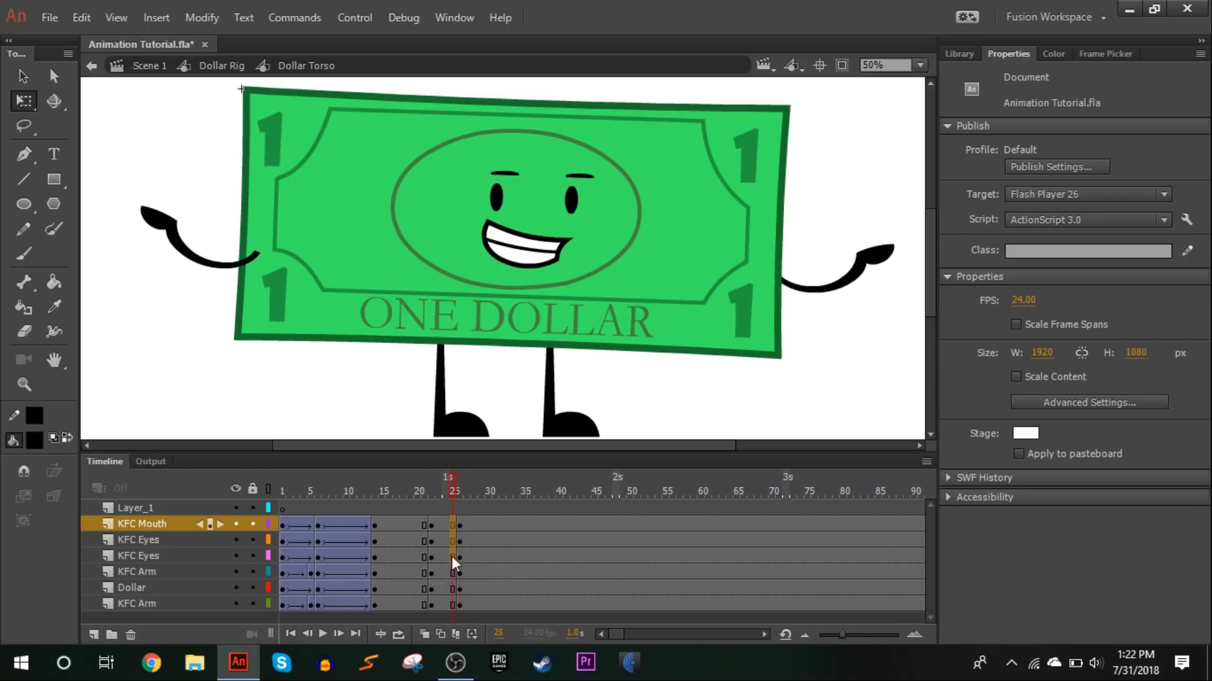
click(452, 604)
right_click(451, 605)
click(581, 146)
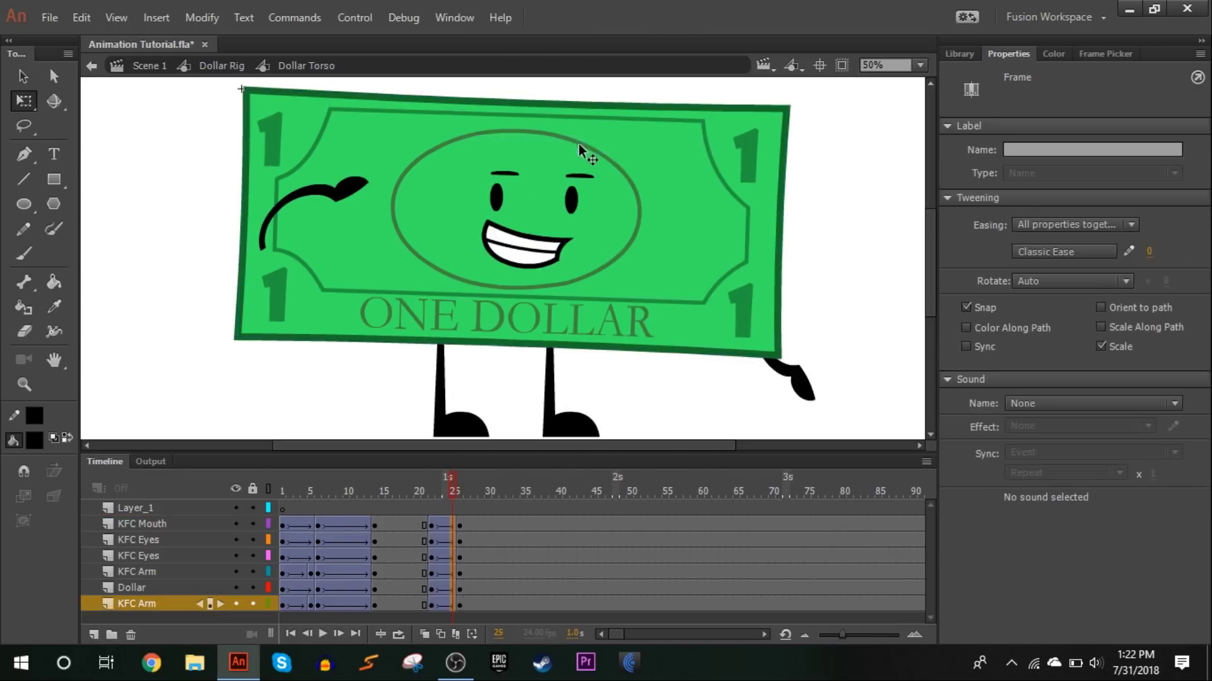
drag(1151, 251, 603, 482)
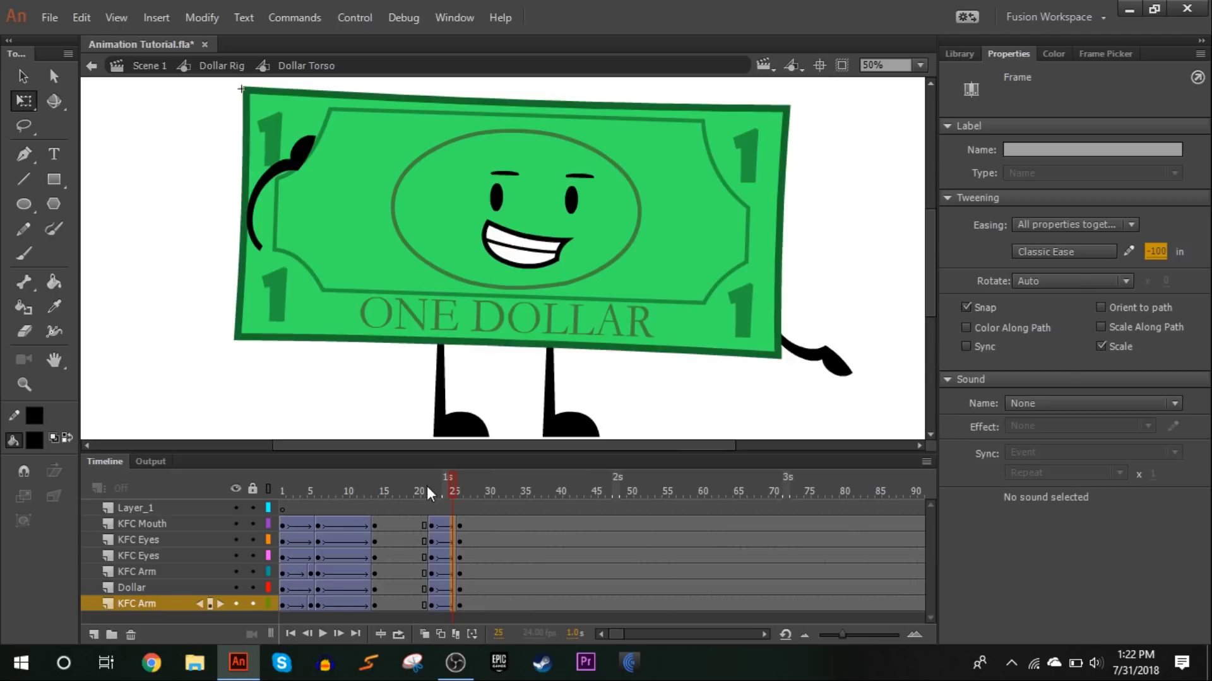
drag(427, 486, 528, 413)
Step: Insert keyframes at frame 35 on all animated Dollar Torso layers and swing the hanging right-hand arm slightly inward
click(213, 65)
double_click(581, 250)
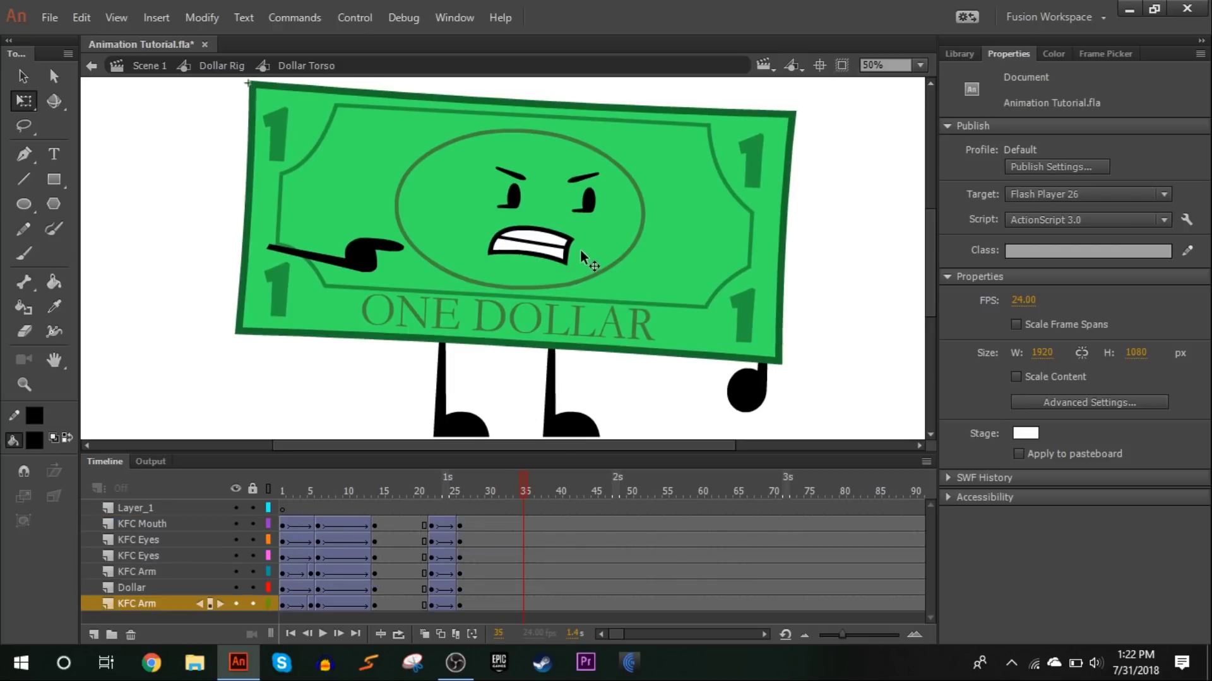
drag(523, 581, 525, 619)
key(F6)
click(430, 497)
click(436, 498)
drag(453, 474, 522, 475)
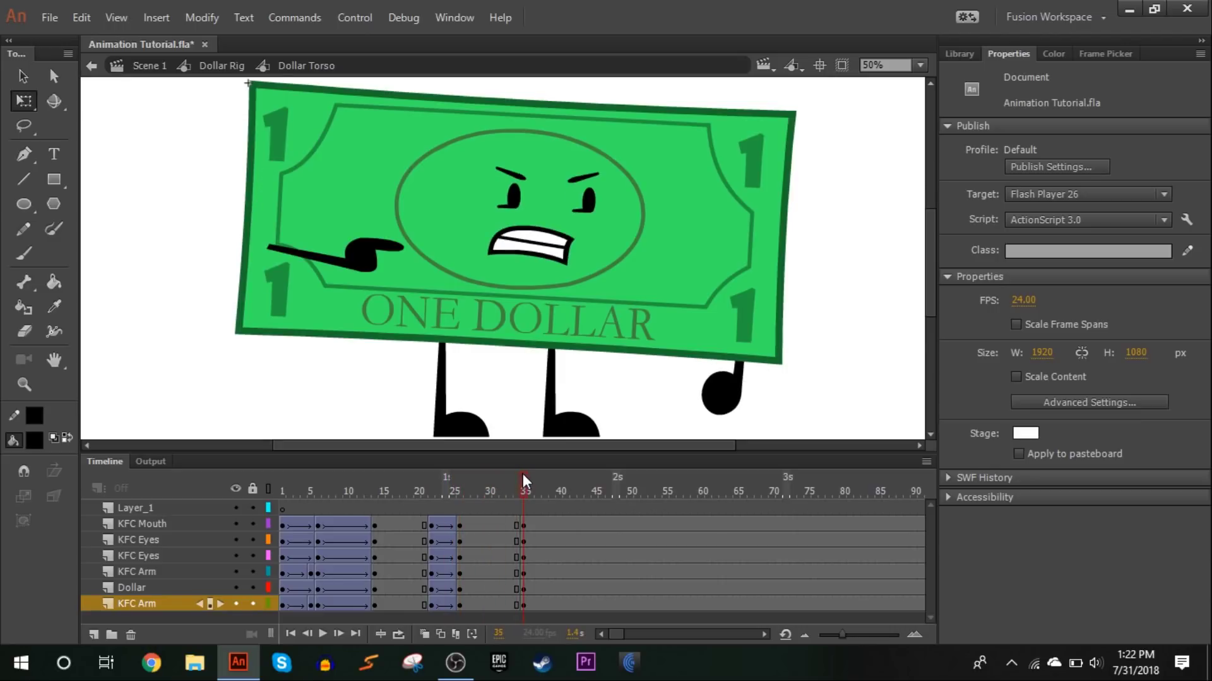
Step: Create classic tweens from frame 26 to 35 on all animated Dollar Torso layers and adjust their Classic Ease intensity
drag(465, 521, 510, 606)
right_click(496, 577)
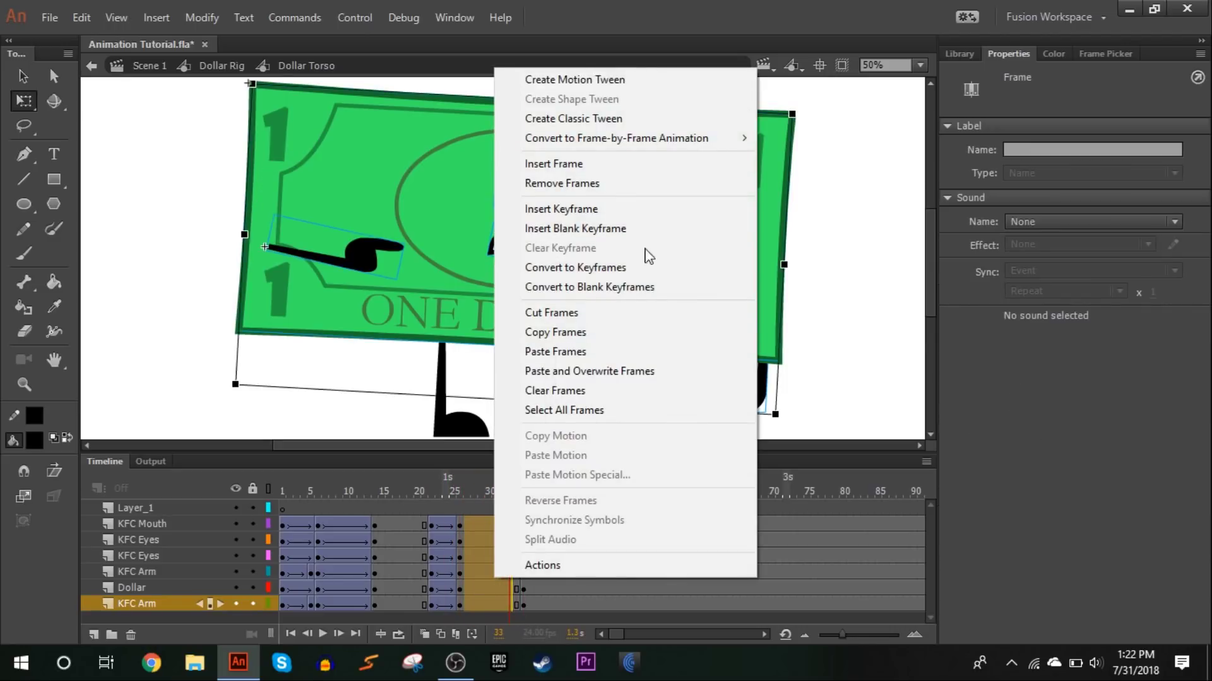
click(664, 115)
click(1019, 251)
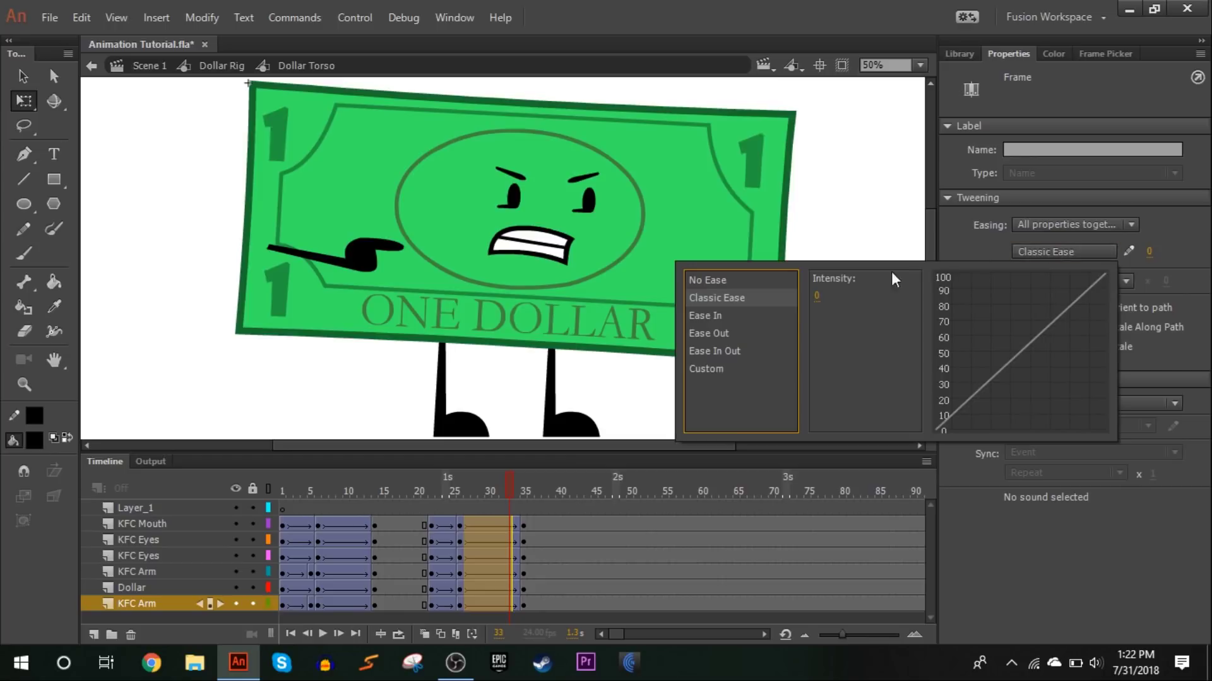
click(752, 301)
drag(815, 296, 782, 436)
Step: Rotate the left-hand pointing arm slightly downward at frame 35 and scrub through the second movement
drag(434, 490, 524, 466)
click(369, 268)
drag(368, 268, 385, 293)
click(429, 491)
drag(430, 491, 496, 410)
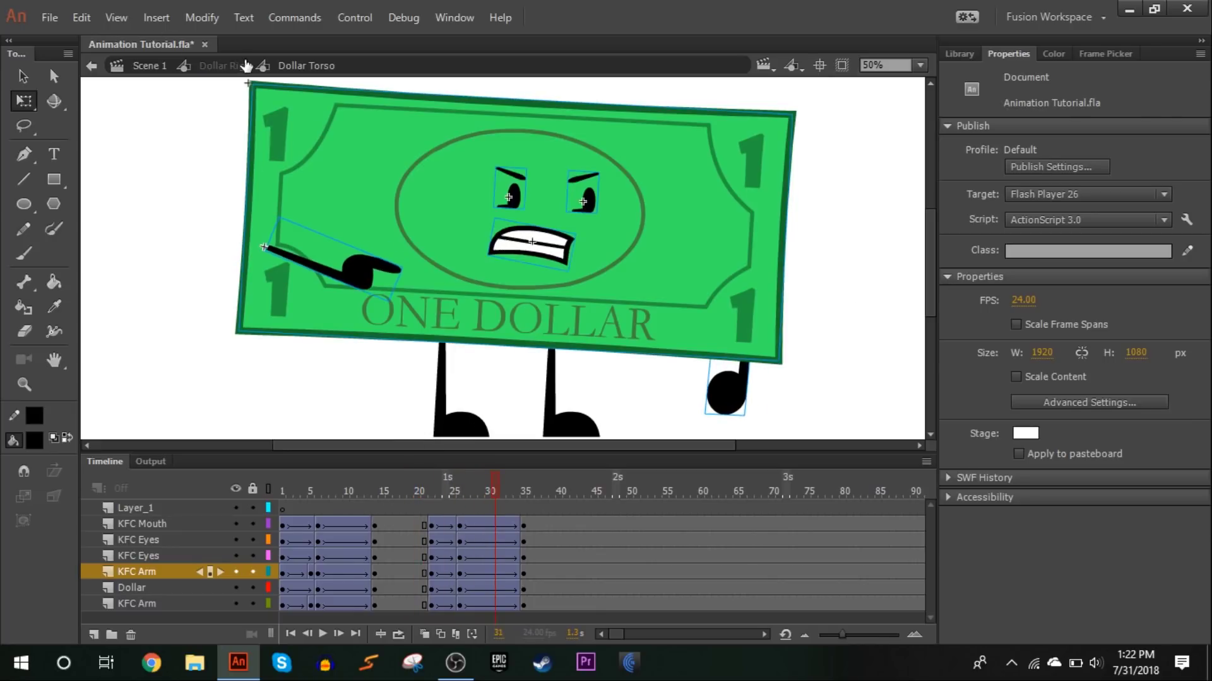
Step: Play back the second movement at the Dollar Rig level and return to editing the Dollar Torso symbol
click(221, 66)
click(406, 486)
click(322, 634)
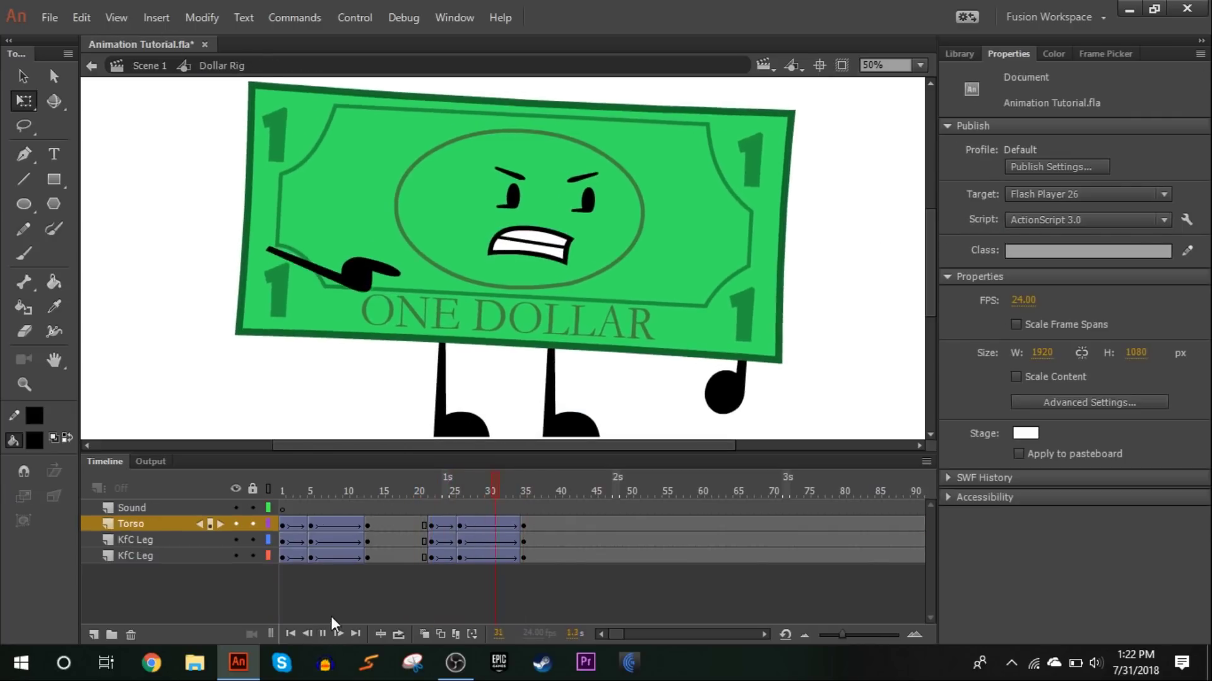
double_click(357, 256)
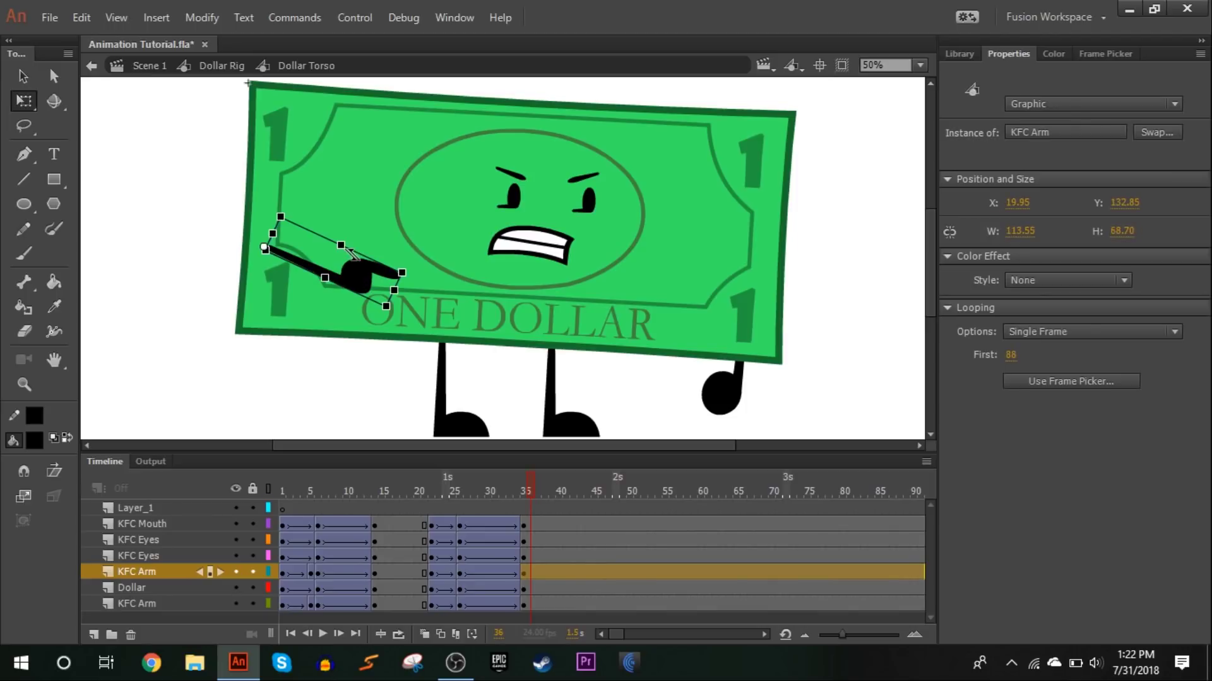
Step: Insert a keyframe at frame 25 on the left-hand KFC Arm layer, rotate the arm inward over the bill, and preview the motion
drag(290, 495, 459, 569)
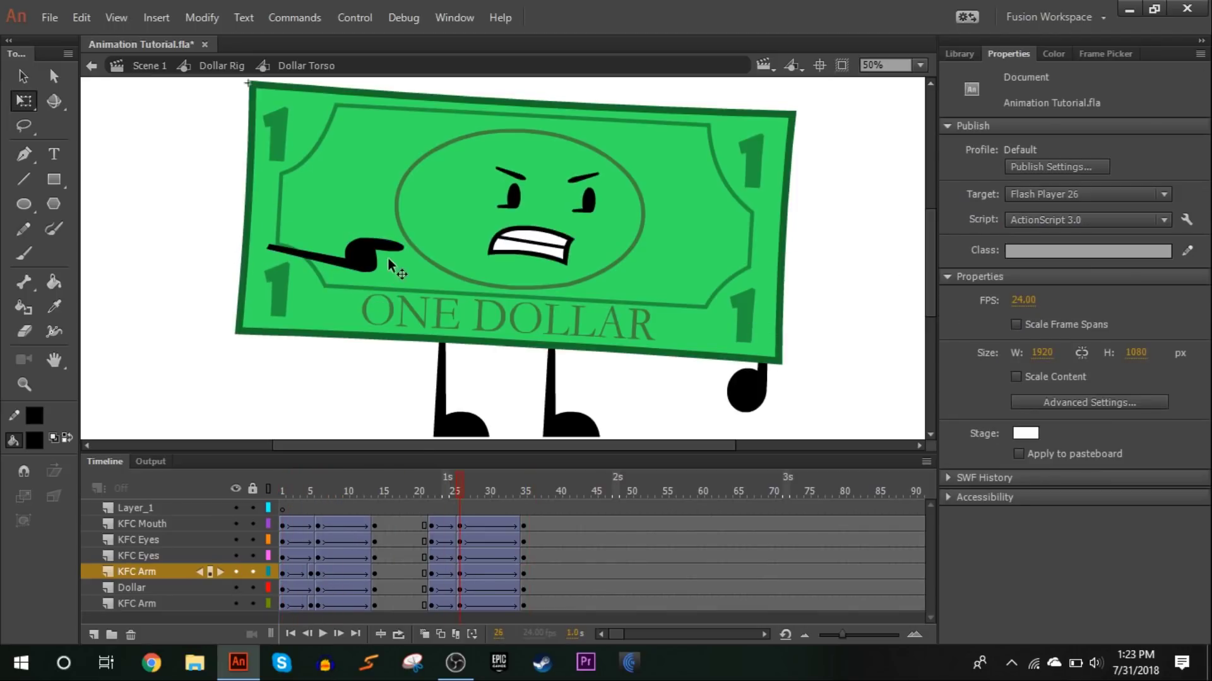
click(357, 278)
click(372, 265)
right_click(455, 571)
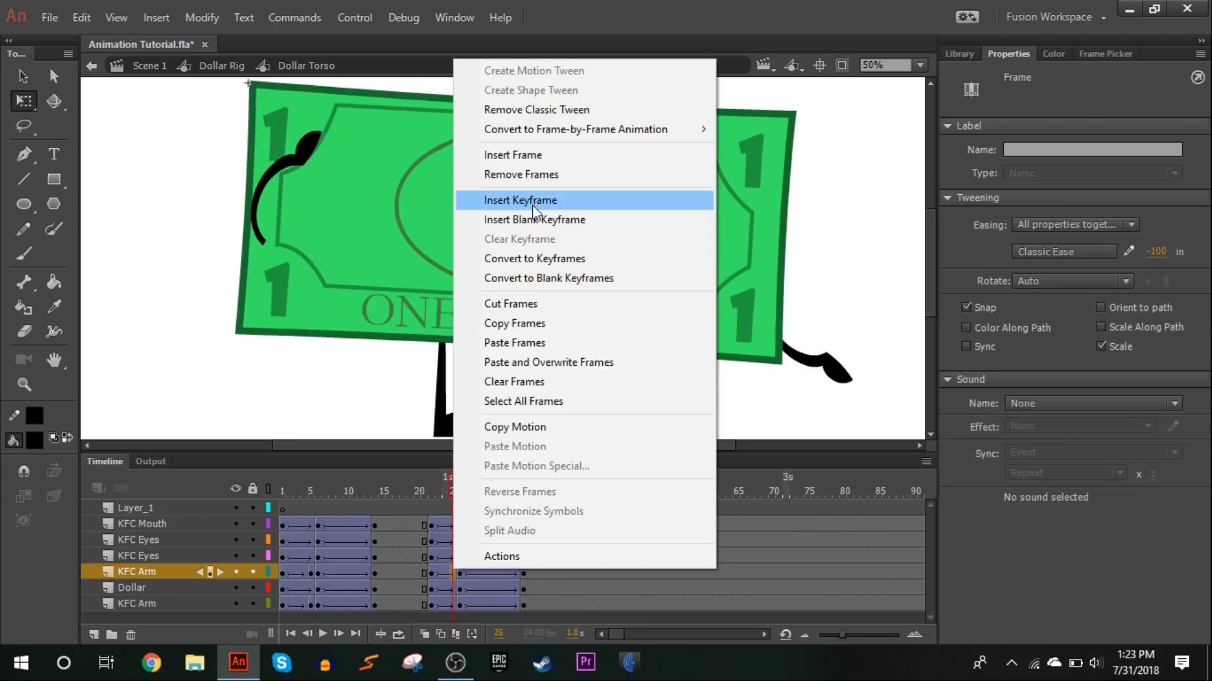
click(535, 211)
drag(293, 117, 316, 101)
click(436, 422)
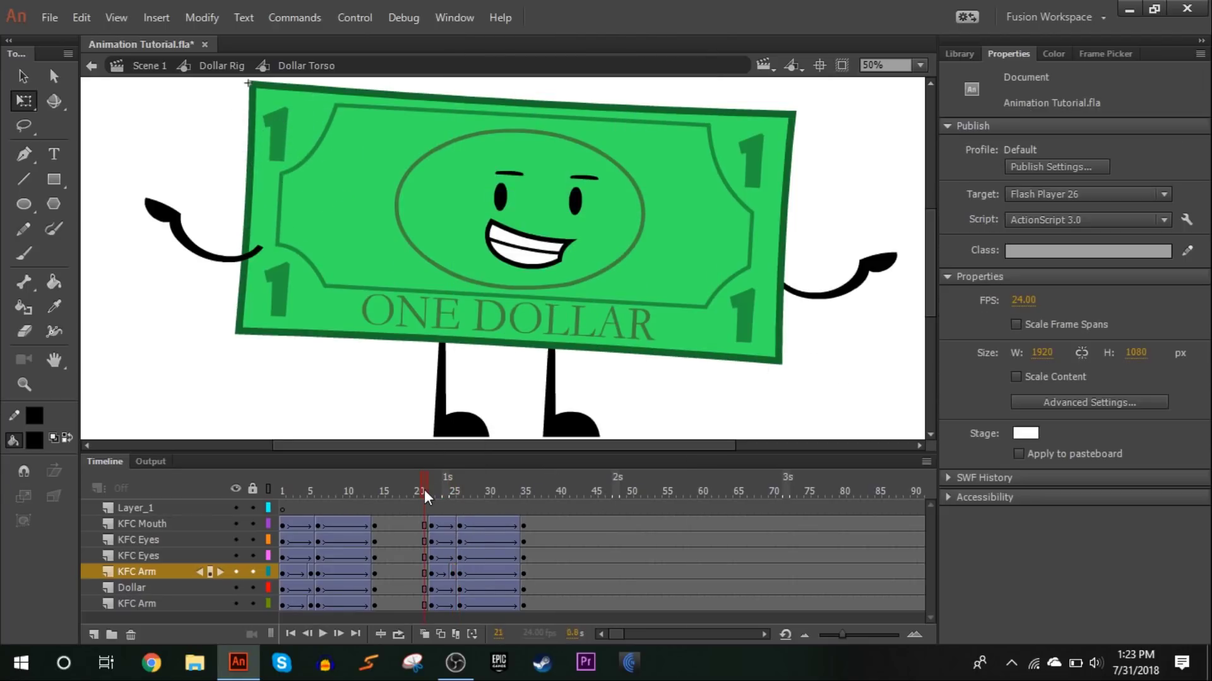
click(325, 631)
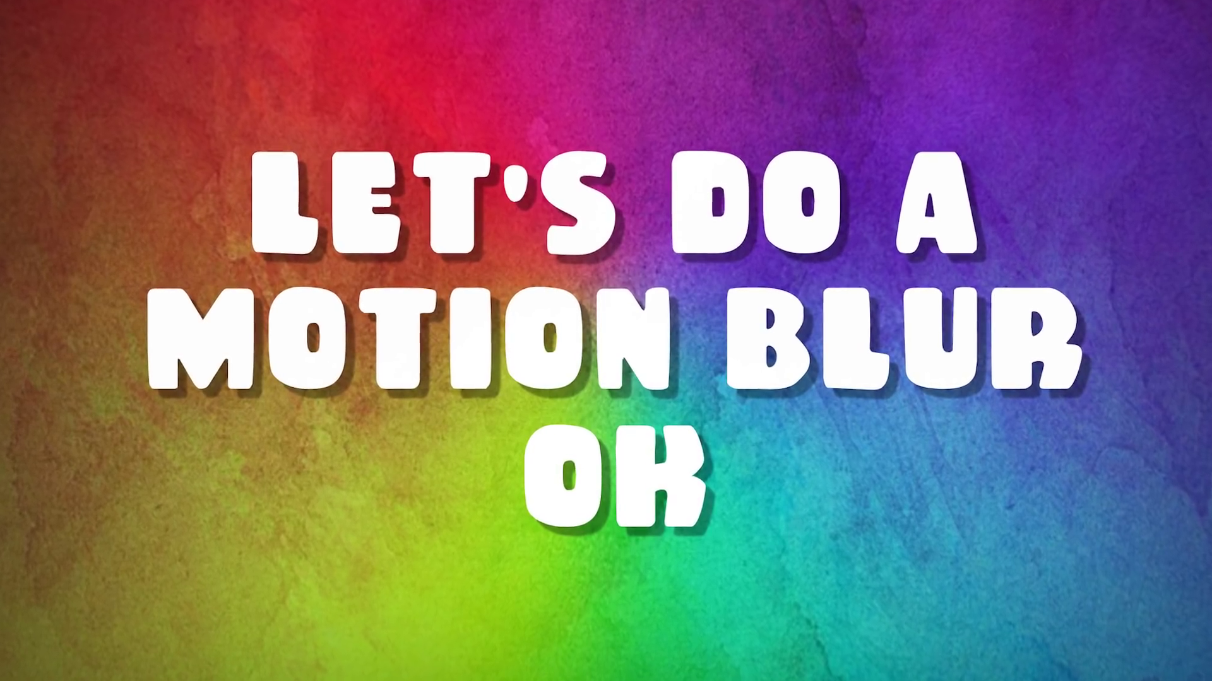
Step: Rotate the left-hand arm at frame 25 back outward and scrub the neighboring frames to check the swing
click(452, 495)
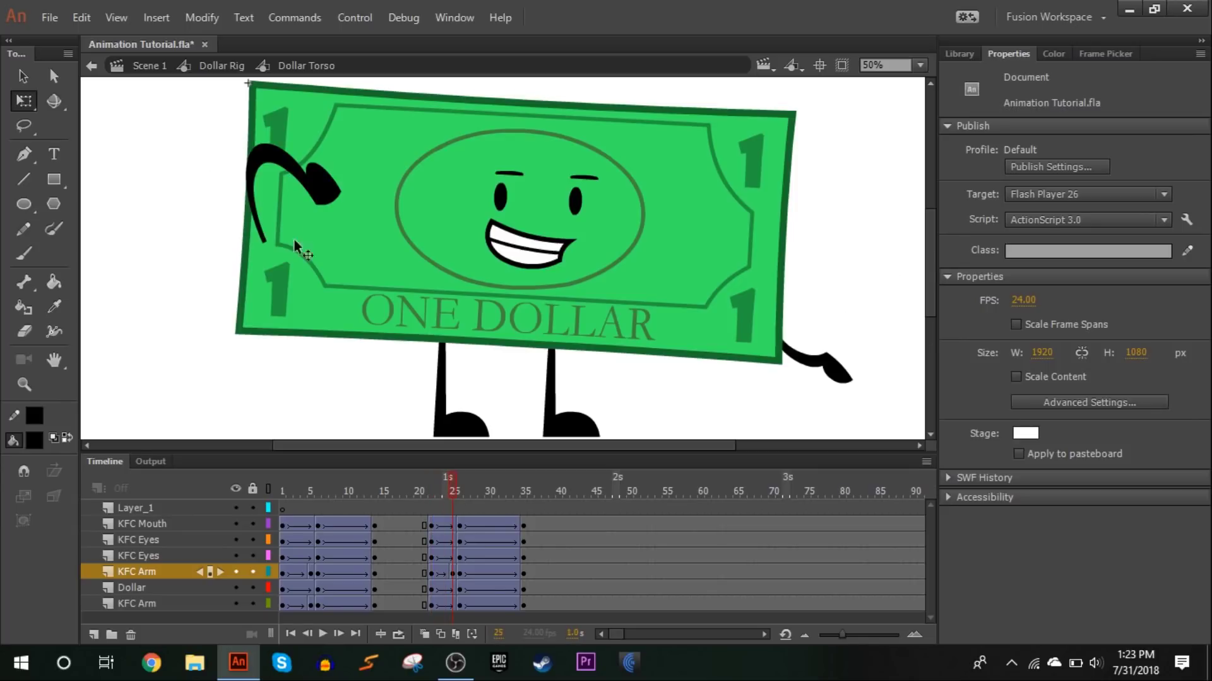
click(310, 197)
drag(307, 120, 188, 112)
click(183, 120)
click(440, 489)
drag(441, 485, 452, 489)
click(239, 231)
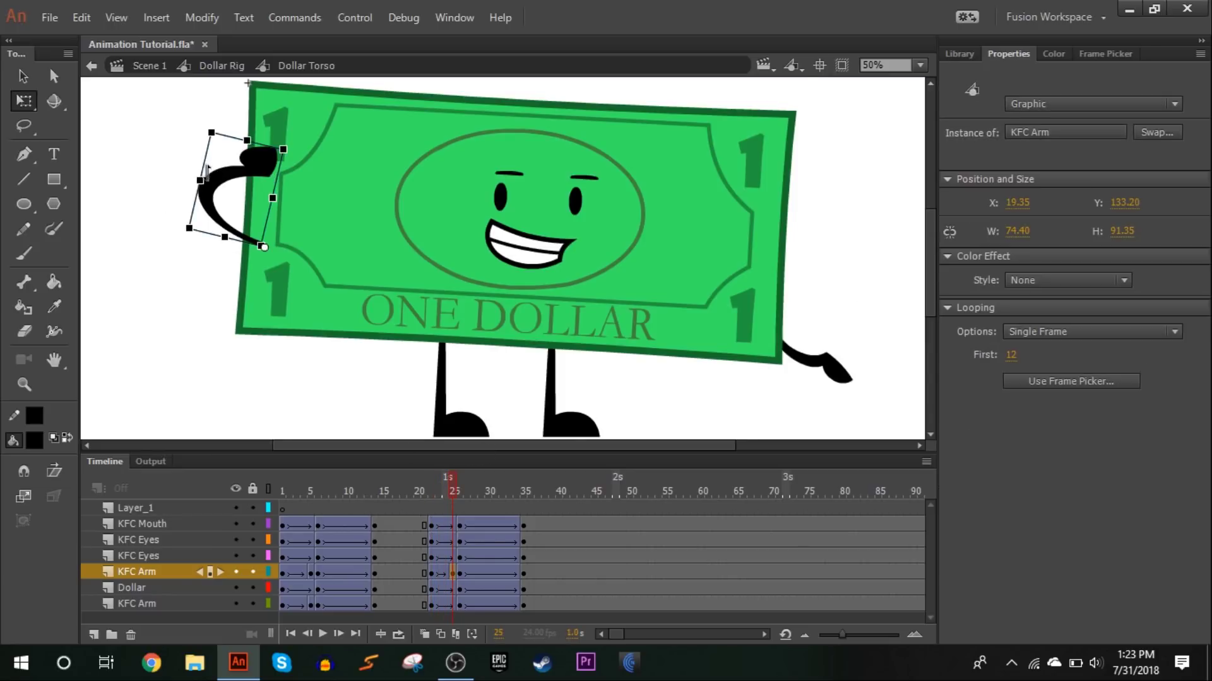
Step: Insert a keyframe at frame 24 on the left-hand KFC Arm layer and delete the arm from frame 25
click(448, 565)
click(438, 491)
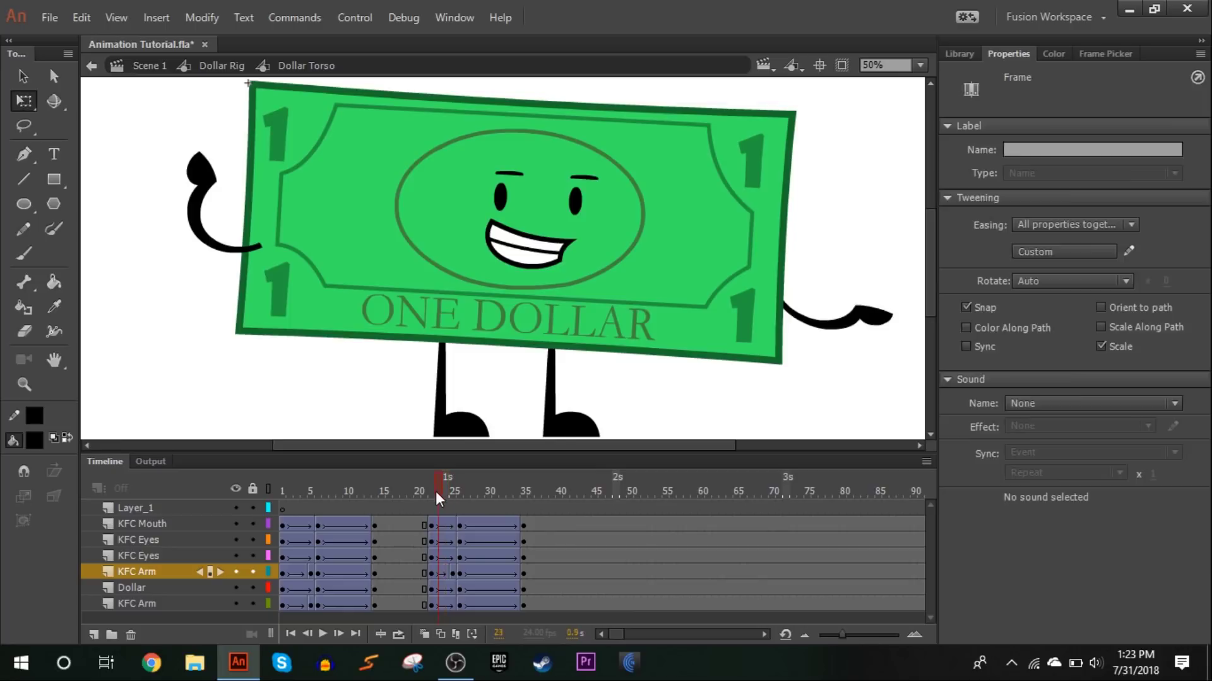
key(period)
key(period)
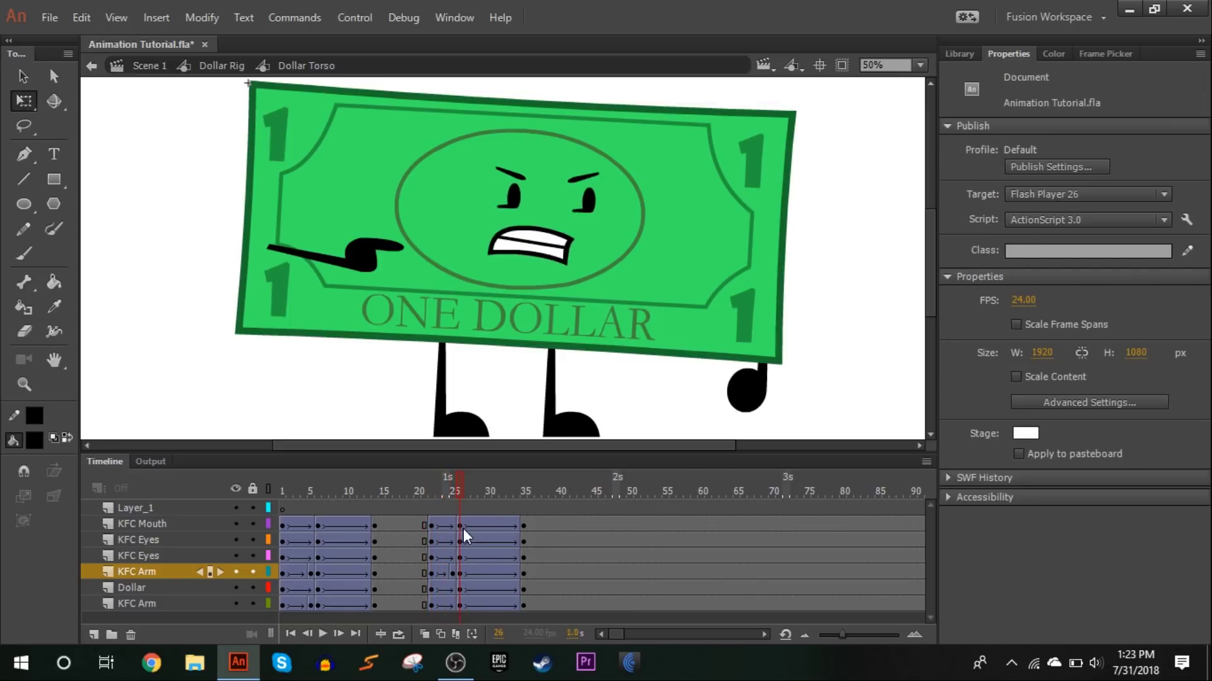
right_click(448, 576)
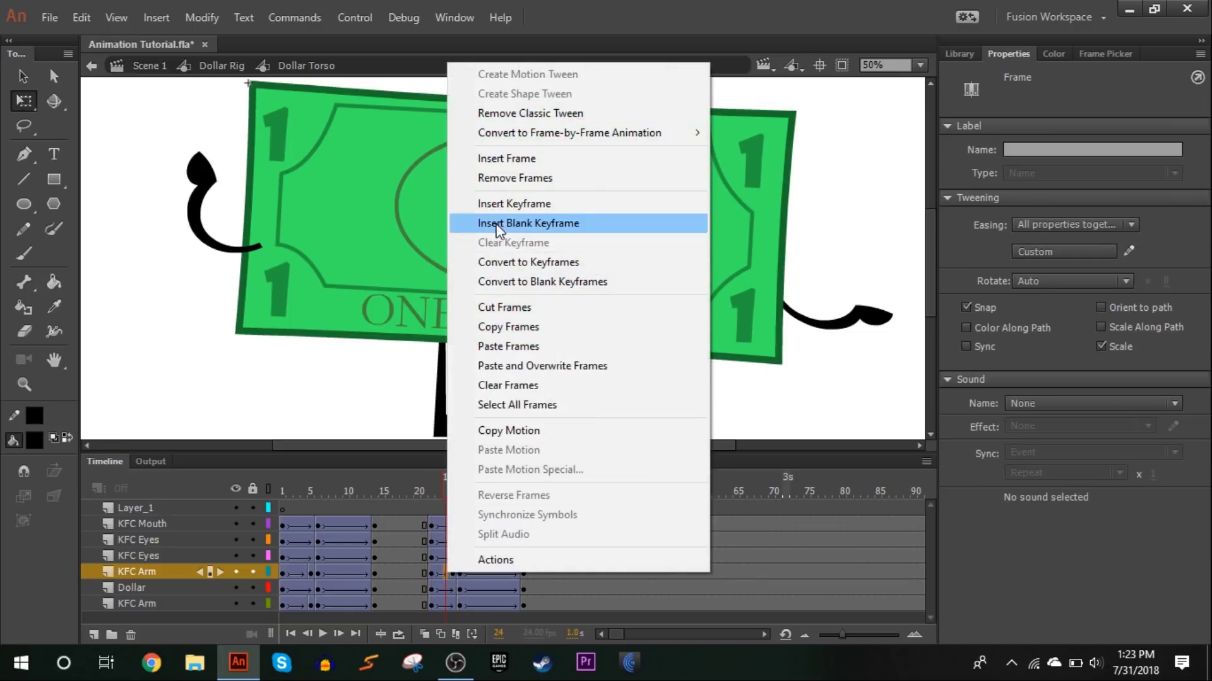
click(498, 207)
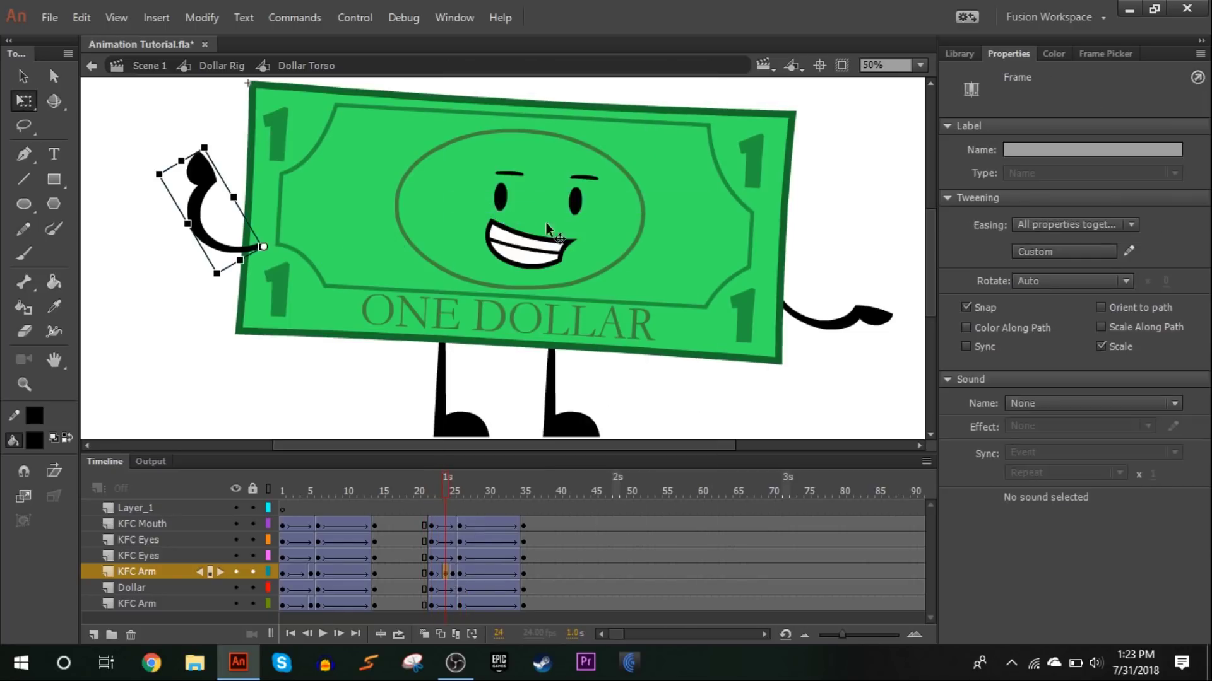
click(454, 573)
key(Delete)
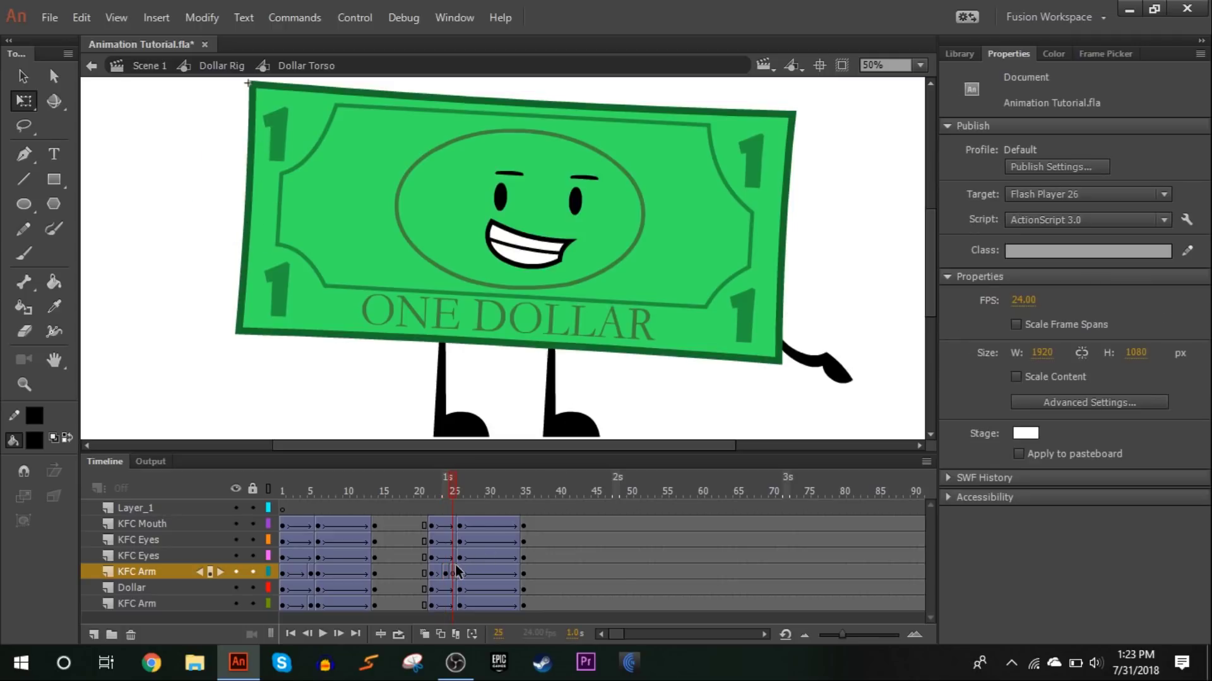
Step: Turn on onion skinning at frame 25 with a range of frames 24 to 26 to show the neighboring arm poses
drag(461, 497, 482, 468)
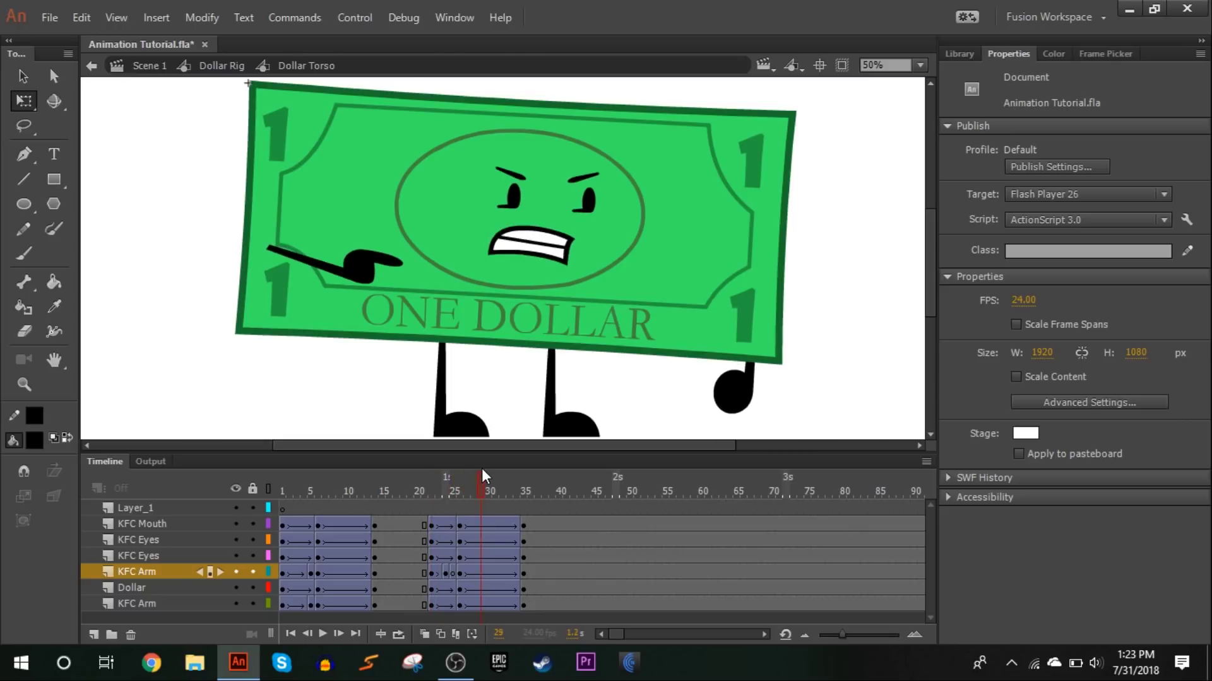
click(453, 569)
click(919, 65)
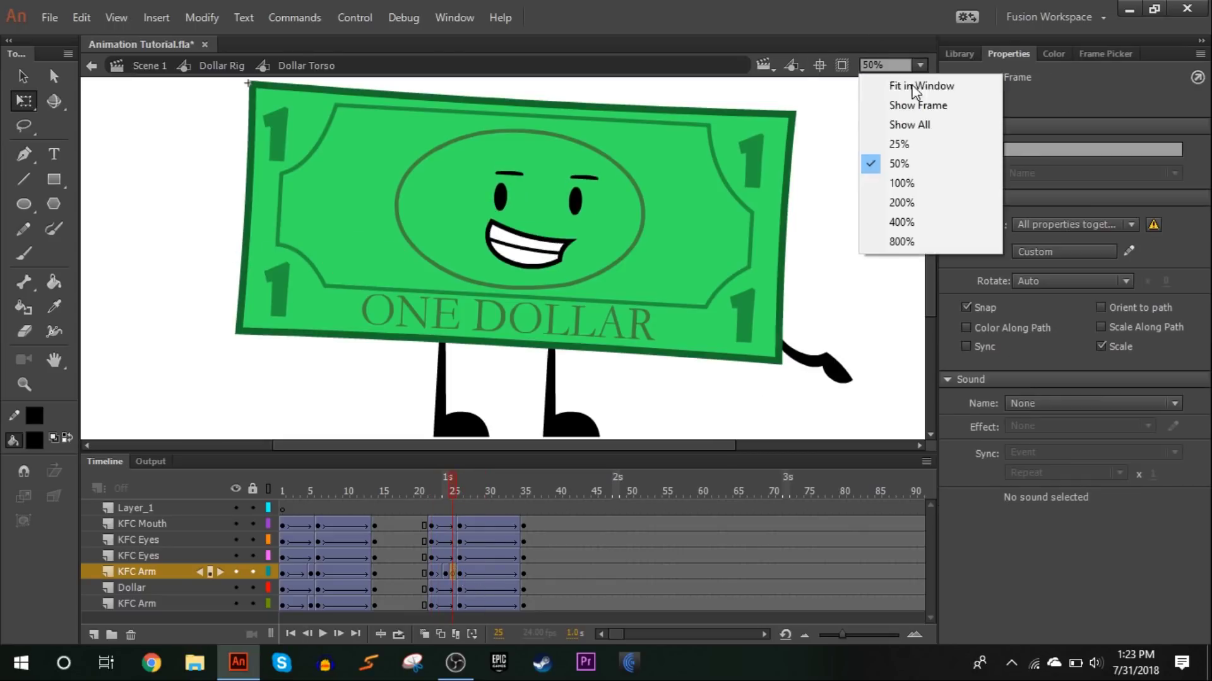
click(888, 189)
drag(503, 448, 398, 436)
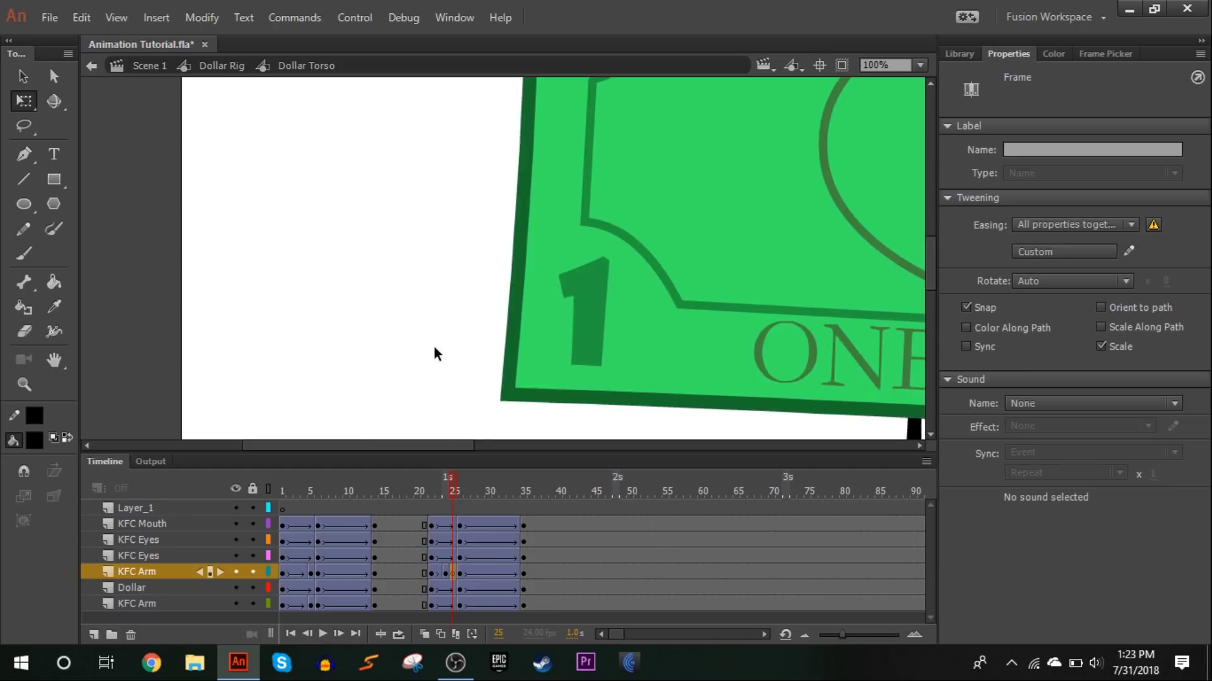
scroll(428, 365, up, 3)
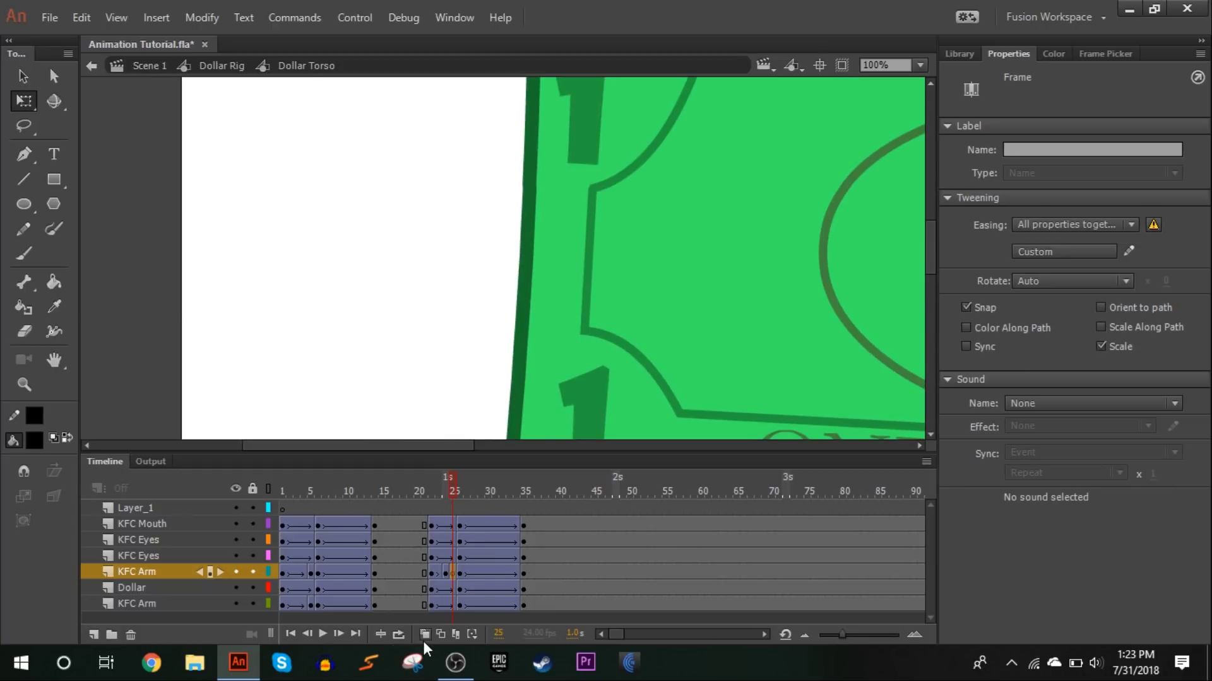
click(424, 640)
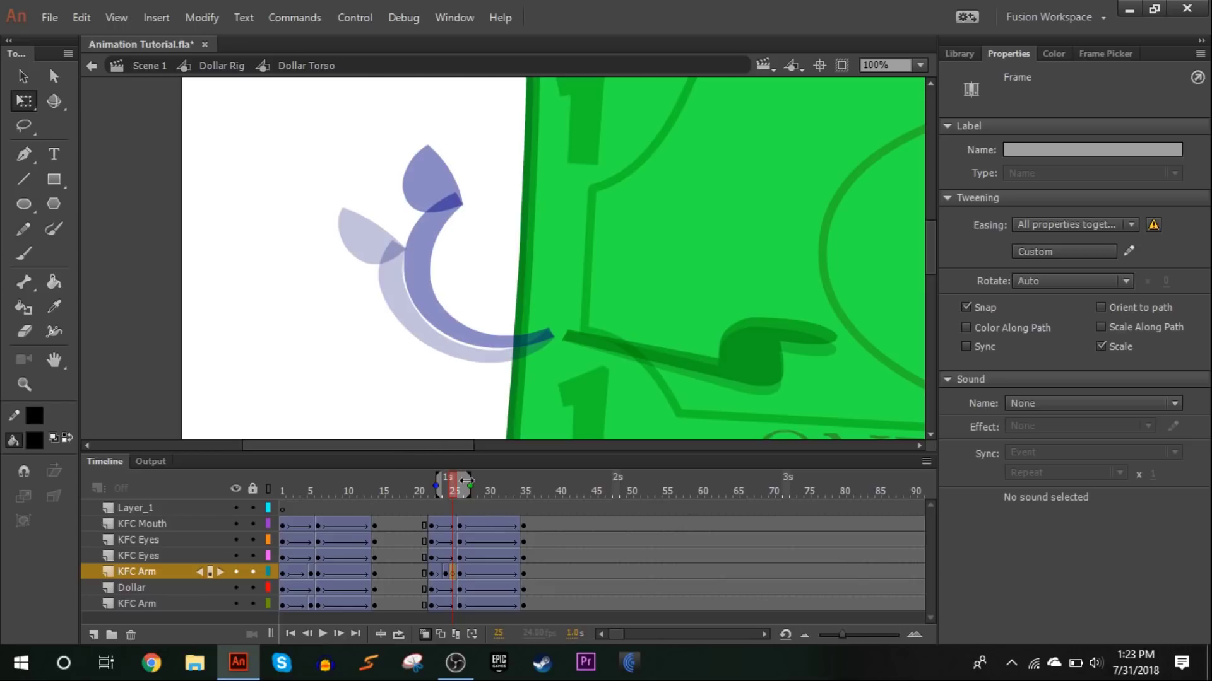
mouse_move(460, 446)
mouse_down()
mouse_move(574, 426)
mouse_move(475, 425)
mouse_up()
drag(440, 490, 462, 489)
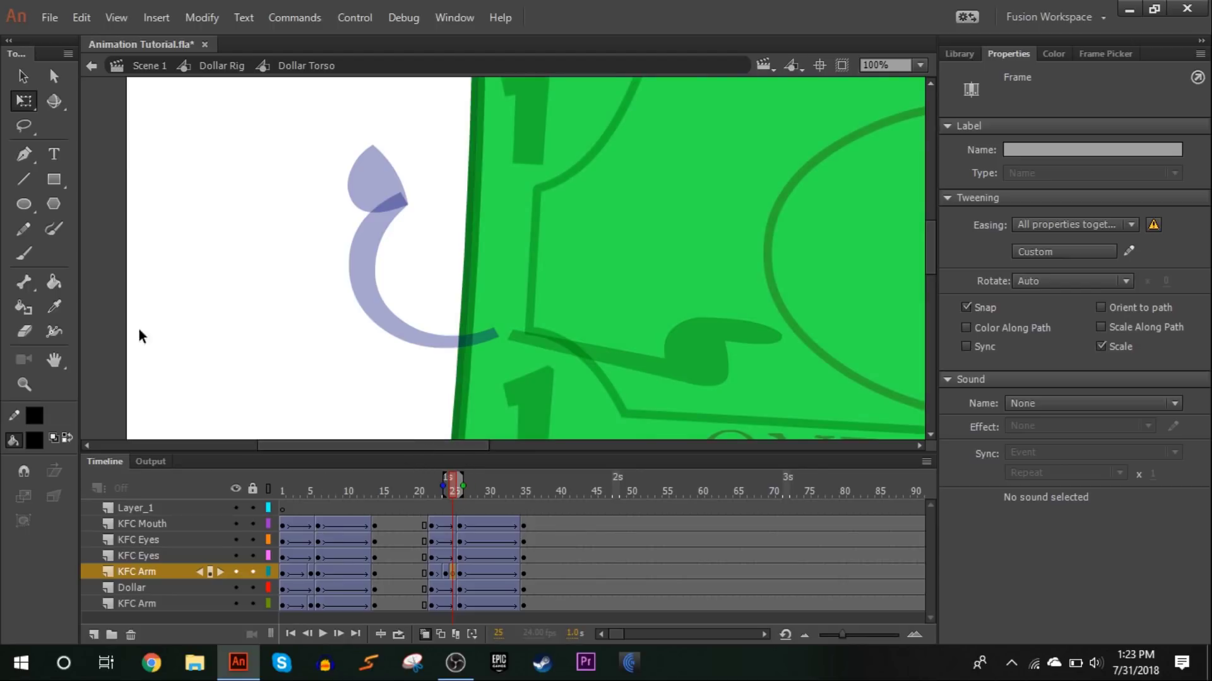
Step: Draw a downward-pointing triangle with the Line tool beside the bill at frame 25 and delete the line ends overshooting its upper-left corner
click(26, 180)
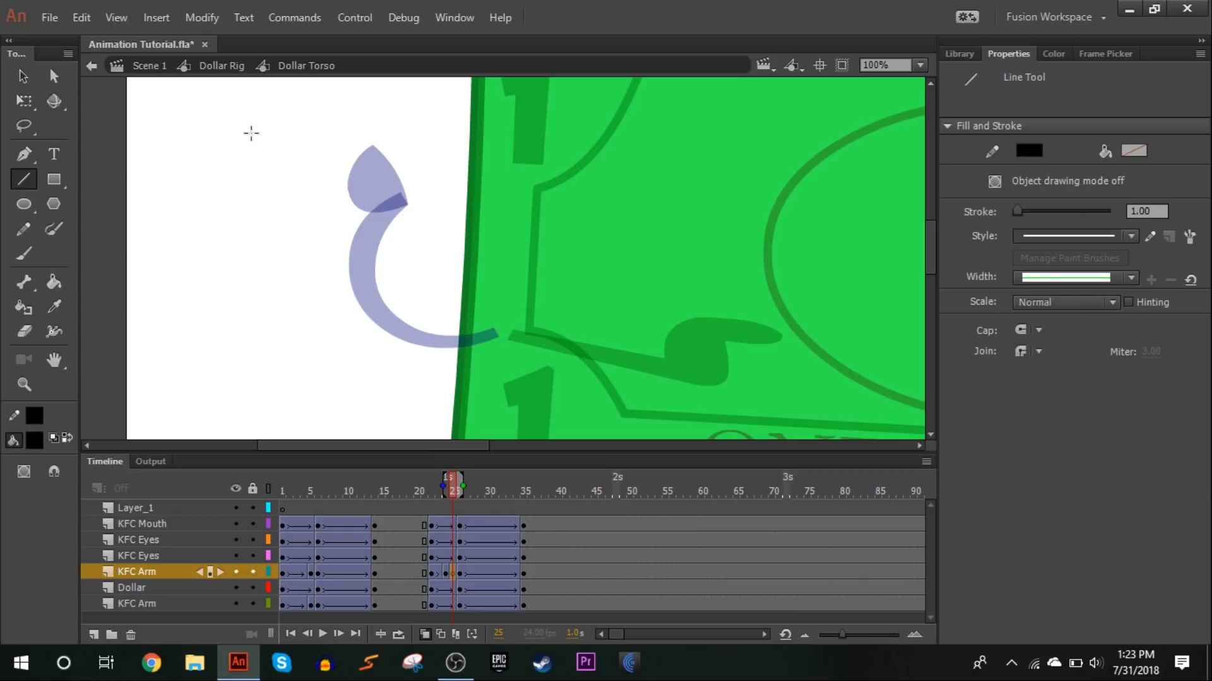
drag(231, 179, 292, 403)
mouse_move(293, 403)
mouse_down()
mouse_move(427, 166)
mouse_move(206, 159)
mouse_up()
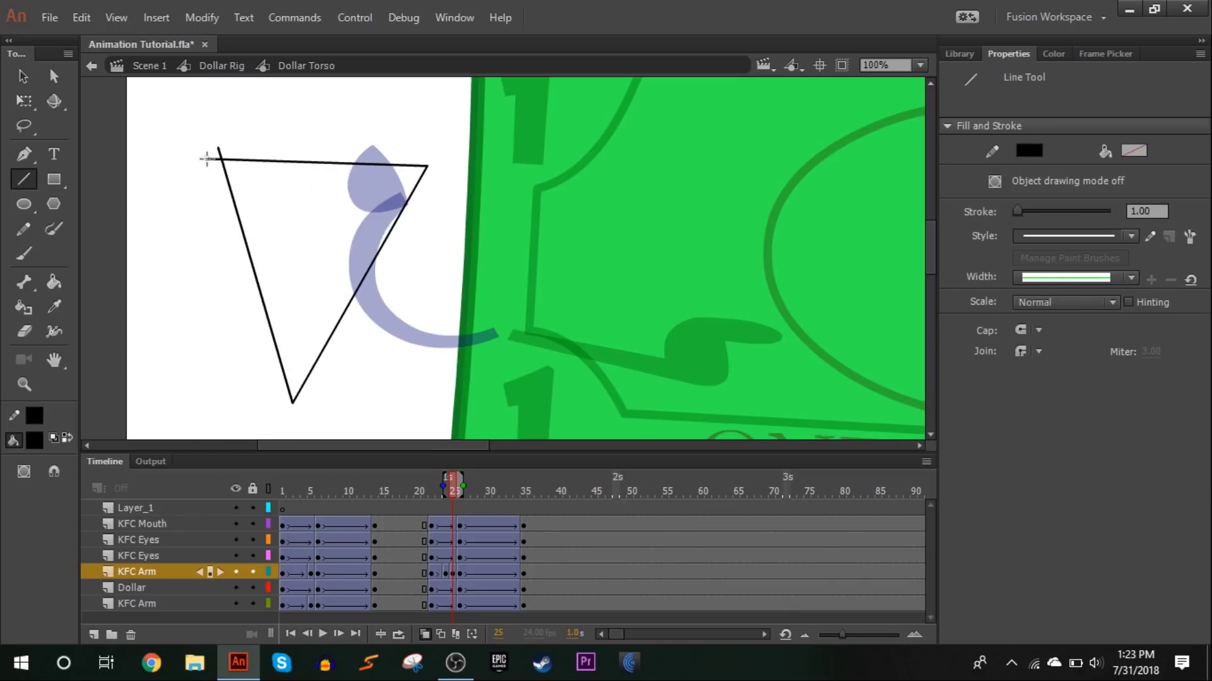
click(23, 101)
click(218, 160)
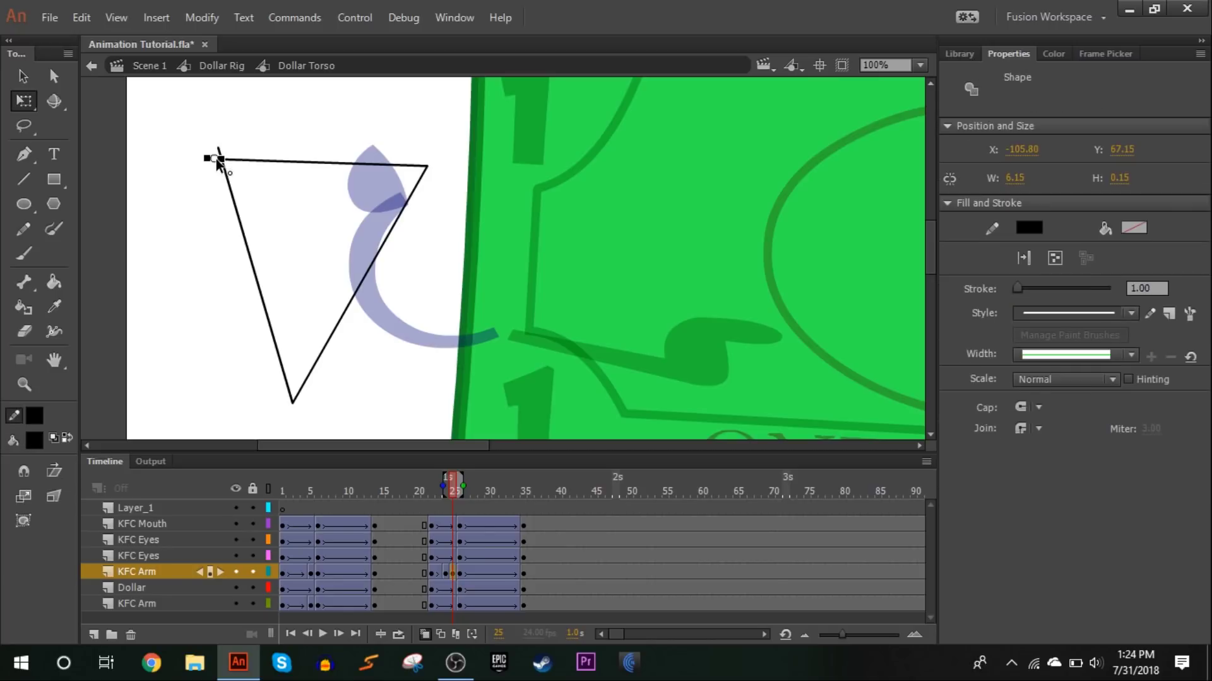
key(Delete)
click(218, 154)
key(Delete)
Step: Bend the triangle's top edge upward and its two sides inward, and pull both upper corners outward into a fan shape
drag(287, 160, 289, 119)
drag(231, 194, 287, 190)
drag(369, 267, 341, 262)
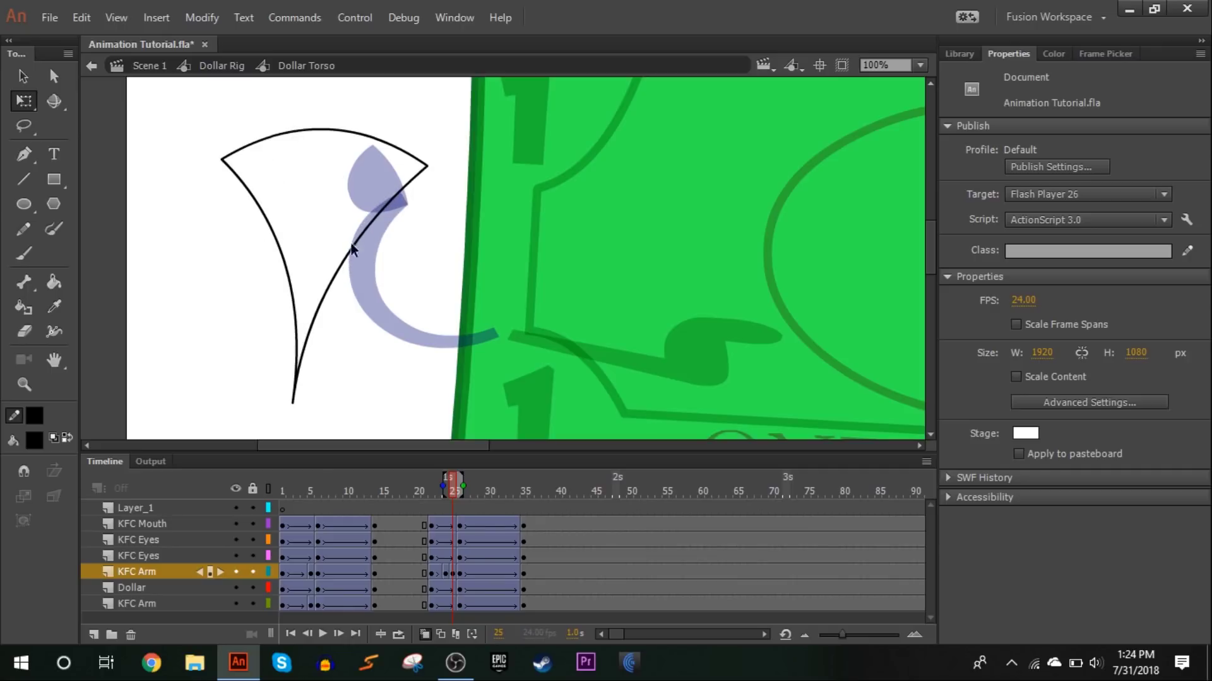
drag(428, 166, 490, 197)
drag(220, 165, 183, 183)
drag(286, 142, 299, 130)
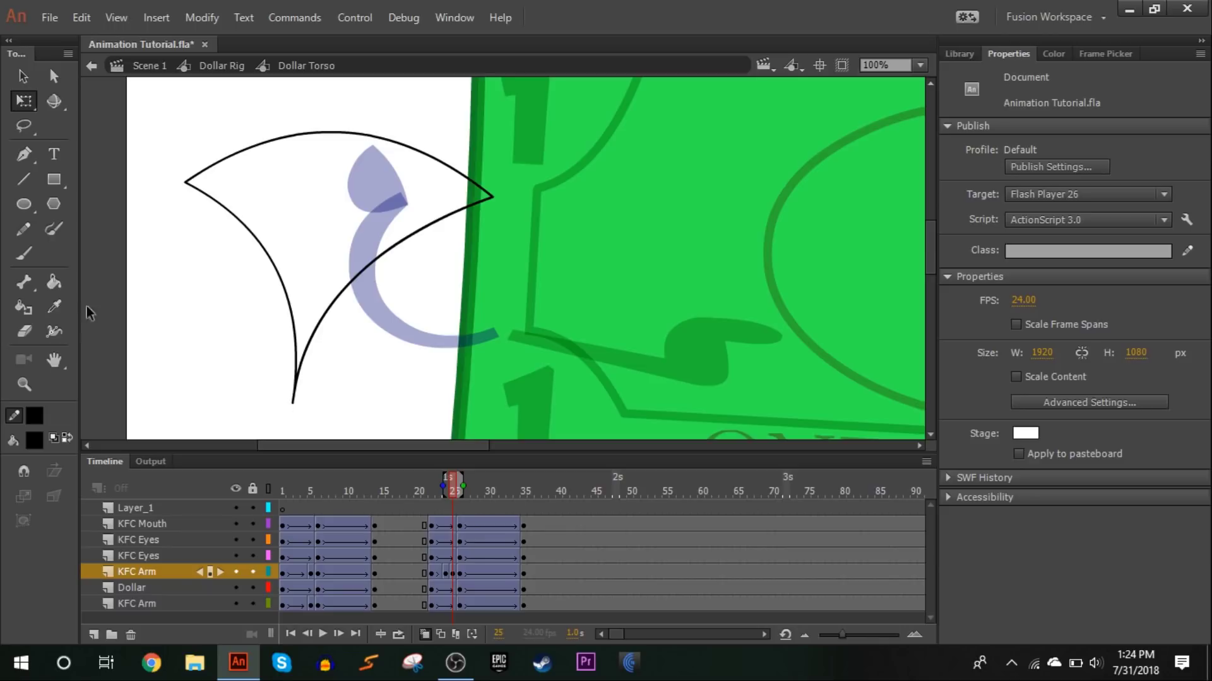
Step: Fill the fan shape with black using the Paint Bucket tool and remove its outline
click(53, 283)
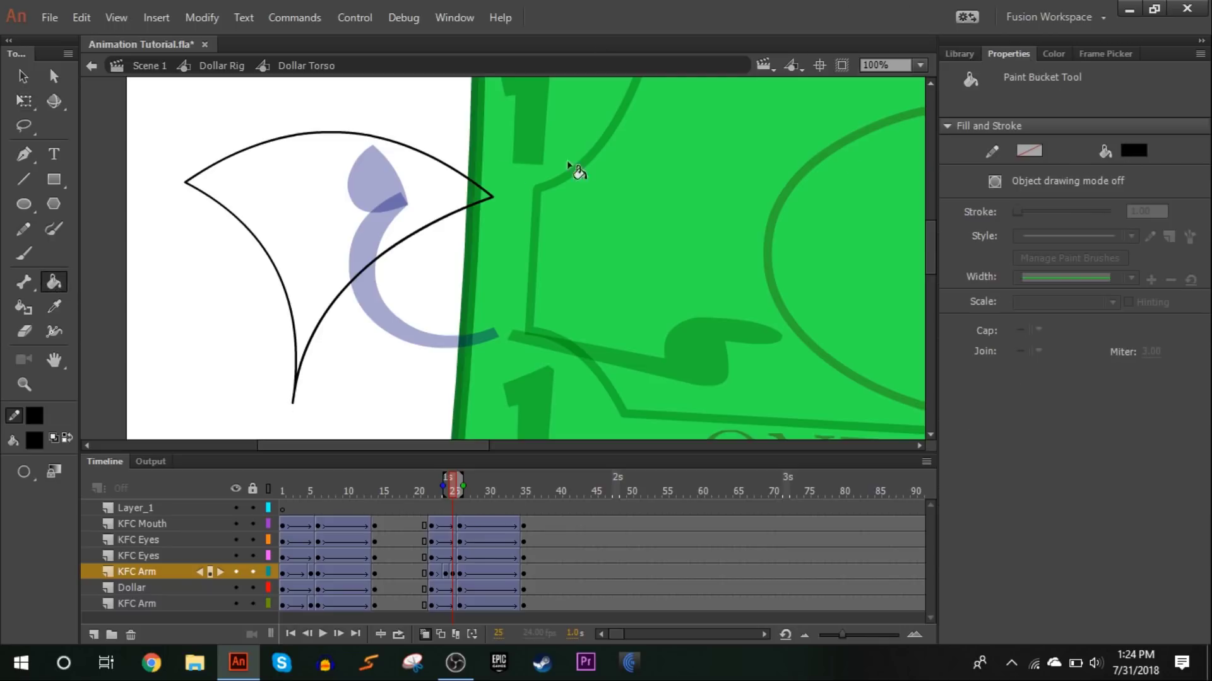
click(353, 177)
key(q)
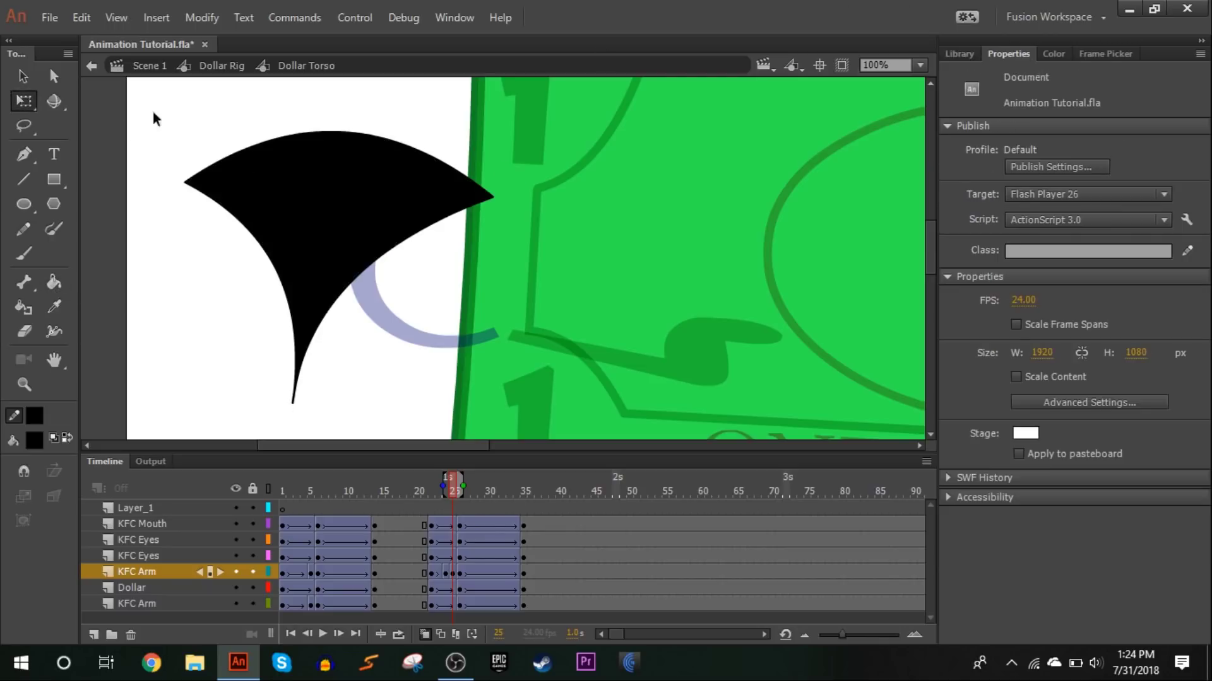
click(224, 162)
click(225, 161)
Step: Rotate the black fan shape so its narrow tip points away from the bill and even out its curved sides
click(272, 159)
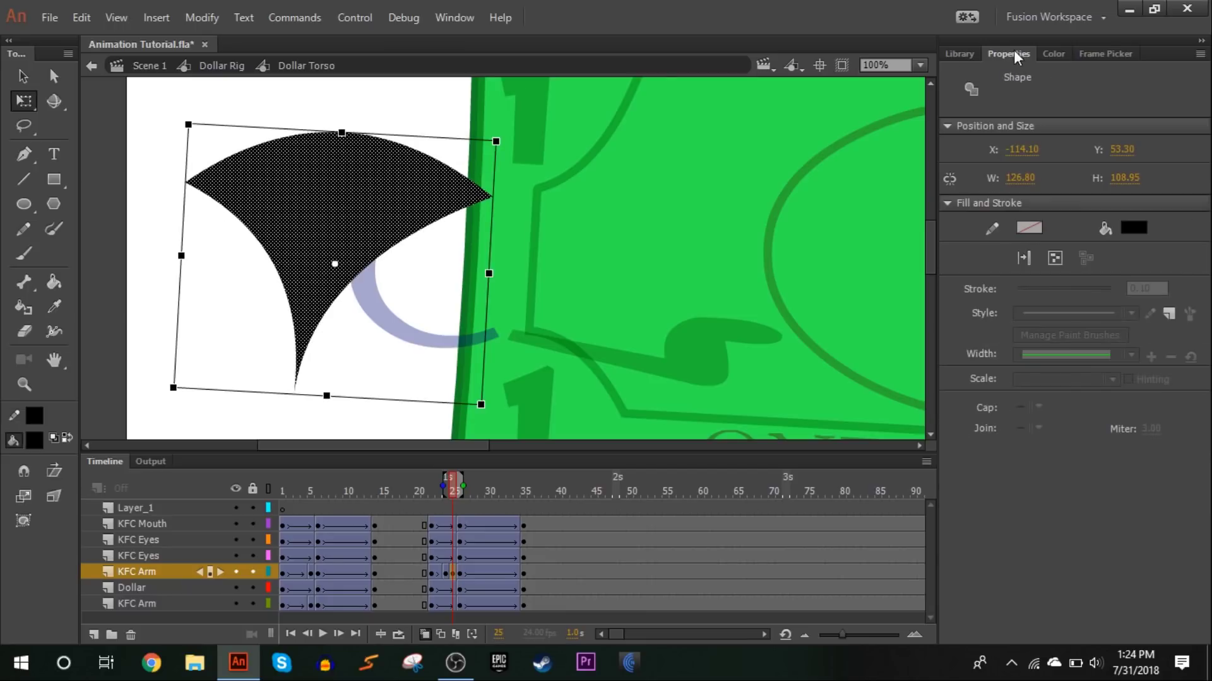
click(1130, 223)
click(1051, 61)
click(1053, 54)
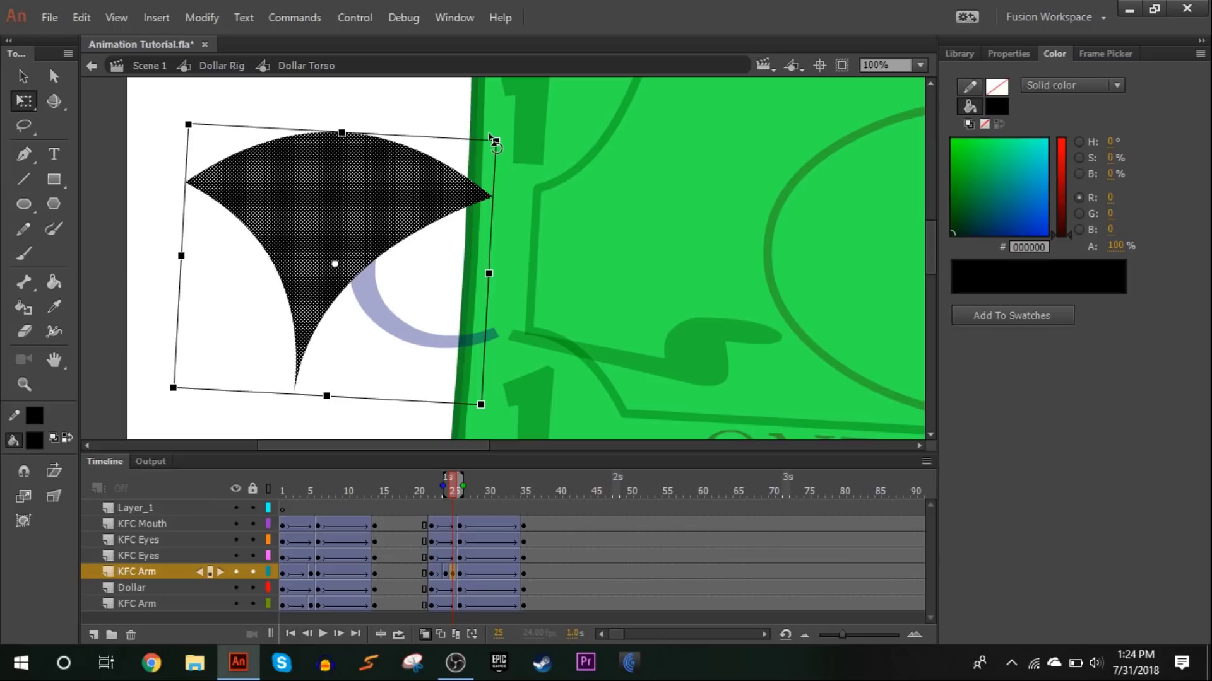
mouse_move(498, 138)
mouse_down()
mouse_move(511, 271)
mouse_move(423, 357)
mouse_up()
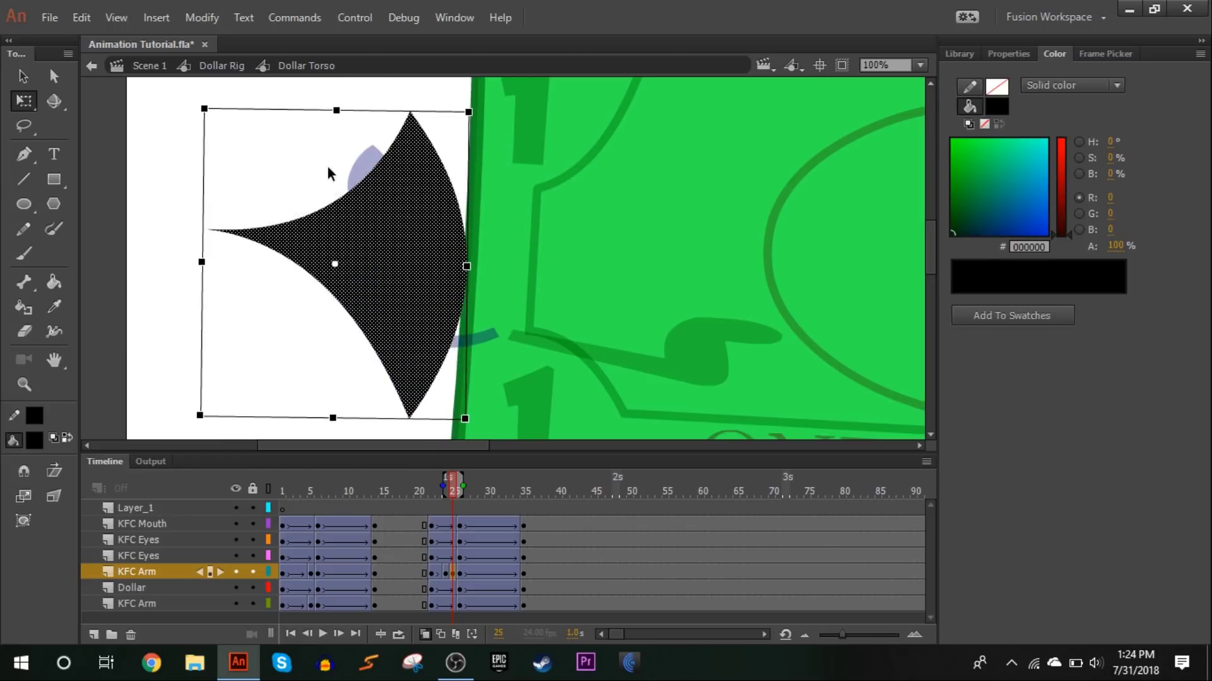
click(328, 166)
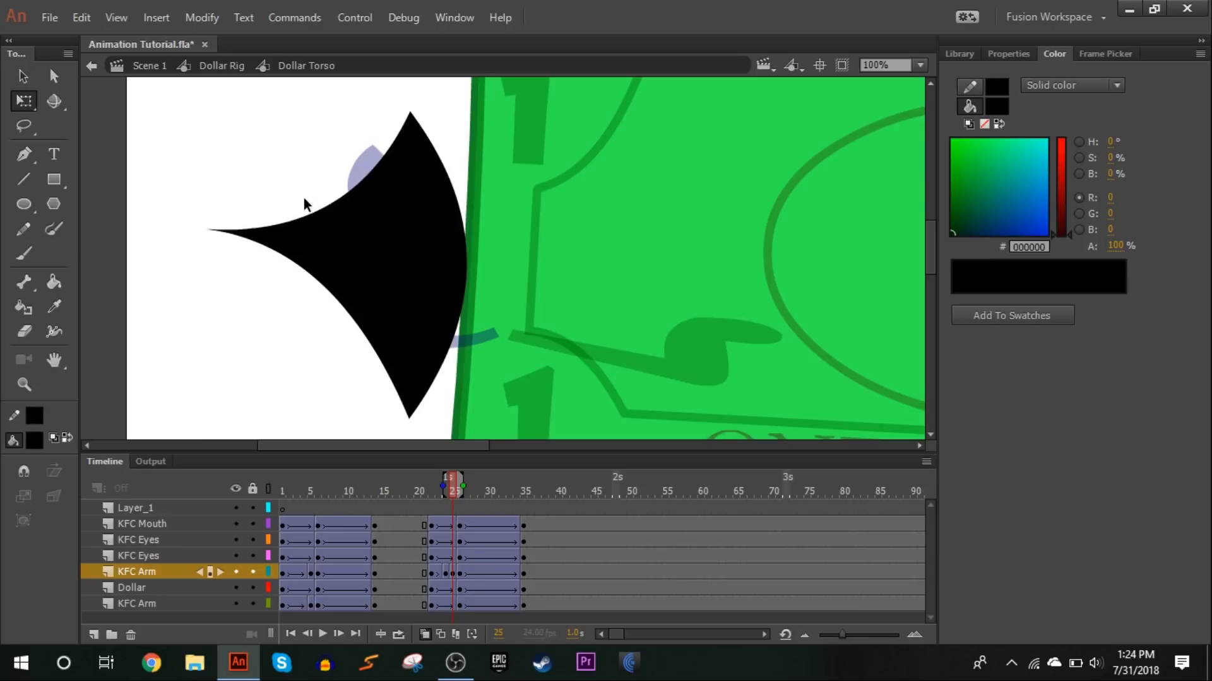
click(256, 237)
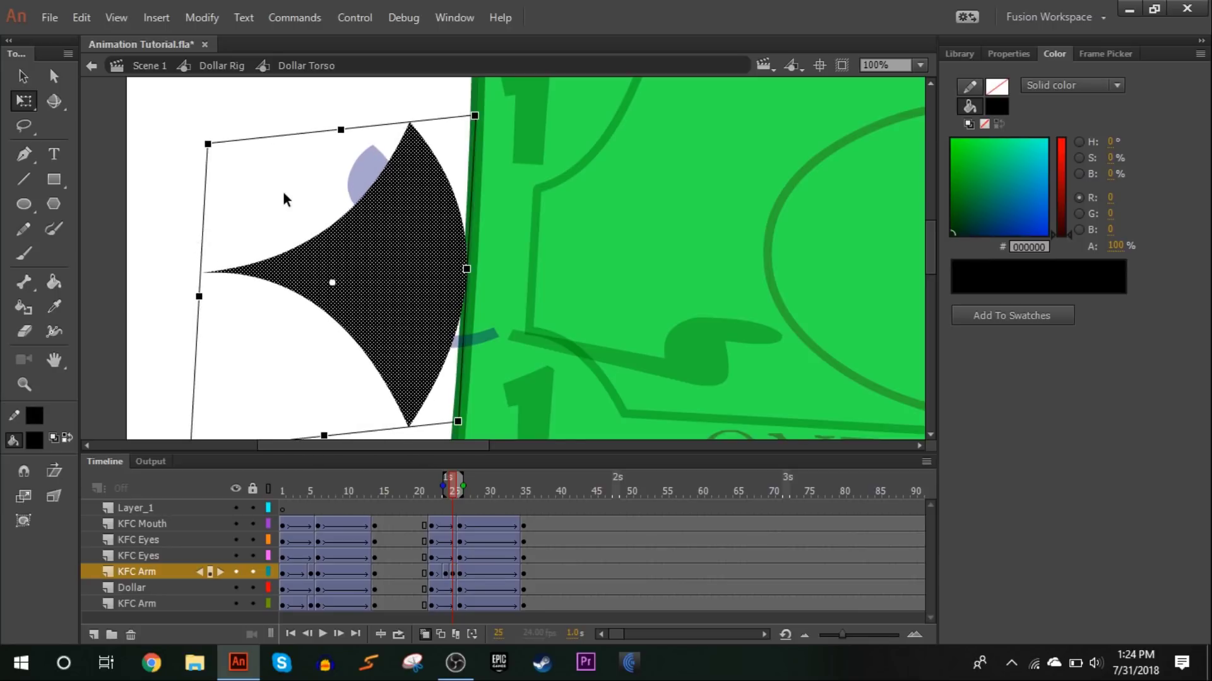
drag(400, 203, 401, 192)
Step: Give the fan shape a linear gradient fill fading from opaque black at its tip to black with 0% alpha
click(1080, 91)
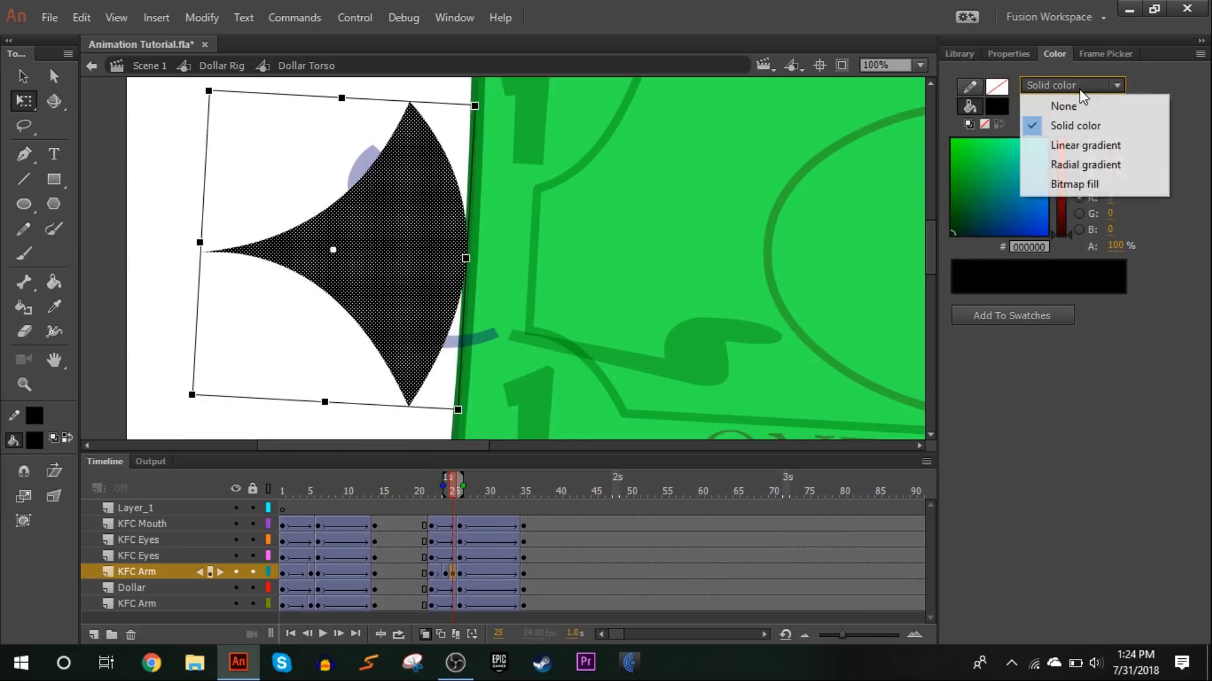
click(1111, 145)
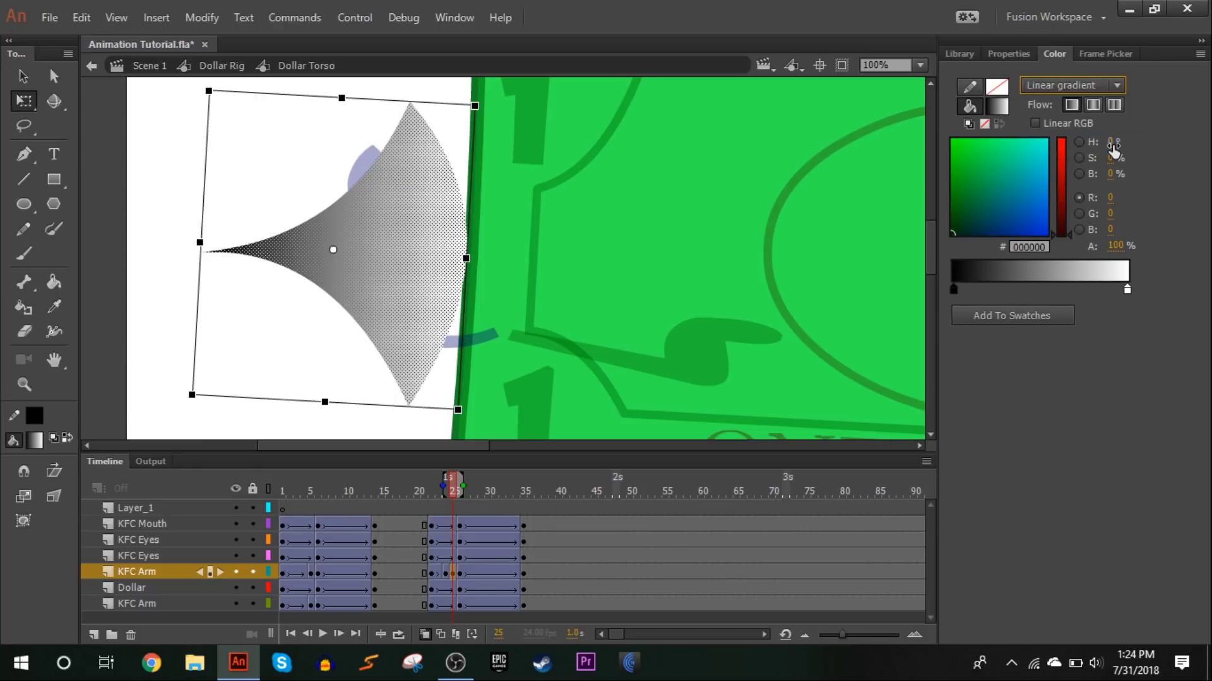
click(1127, 290)
click(1063, 235)
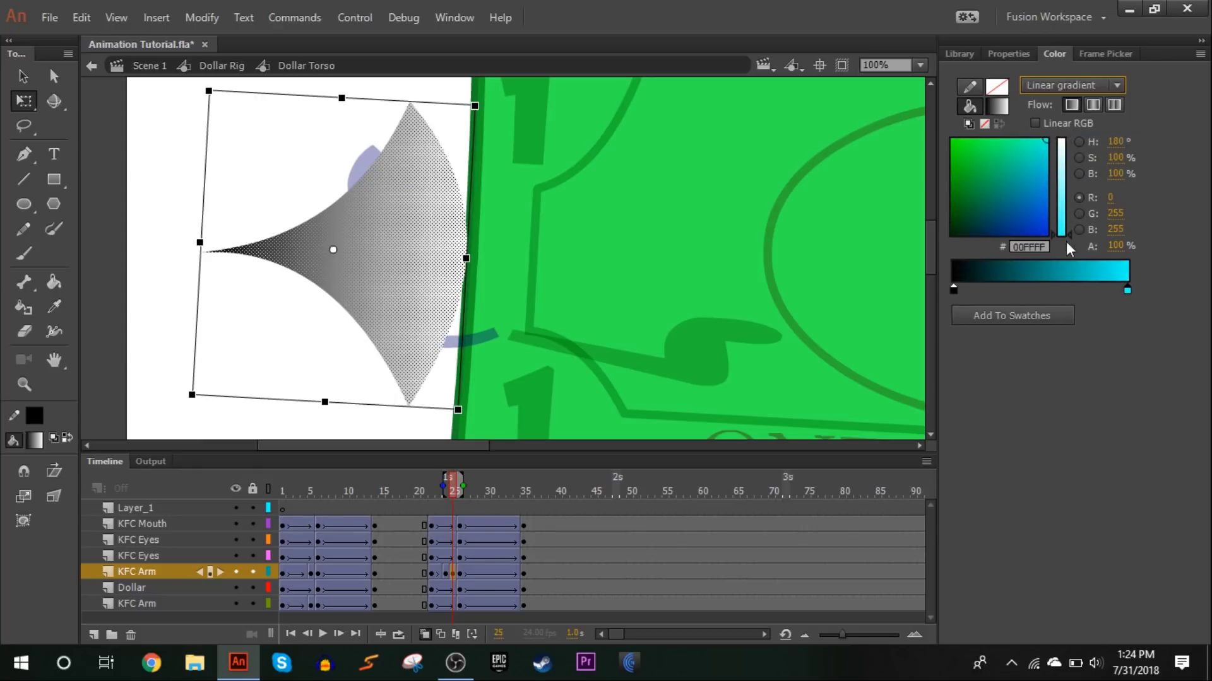
click(951, 235)
drag(1125, 251, 1089, 252)
click(327, 141)
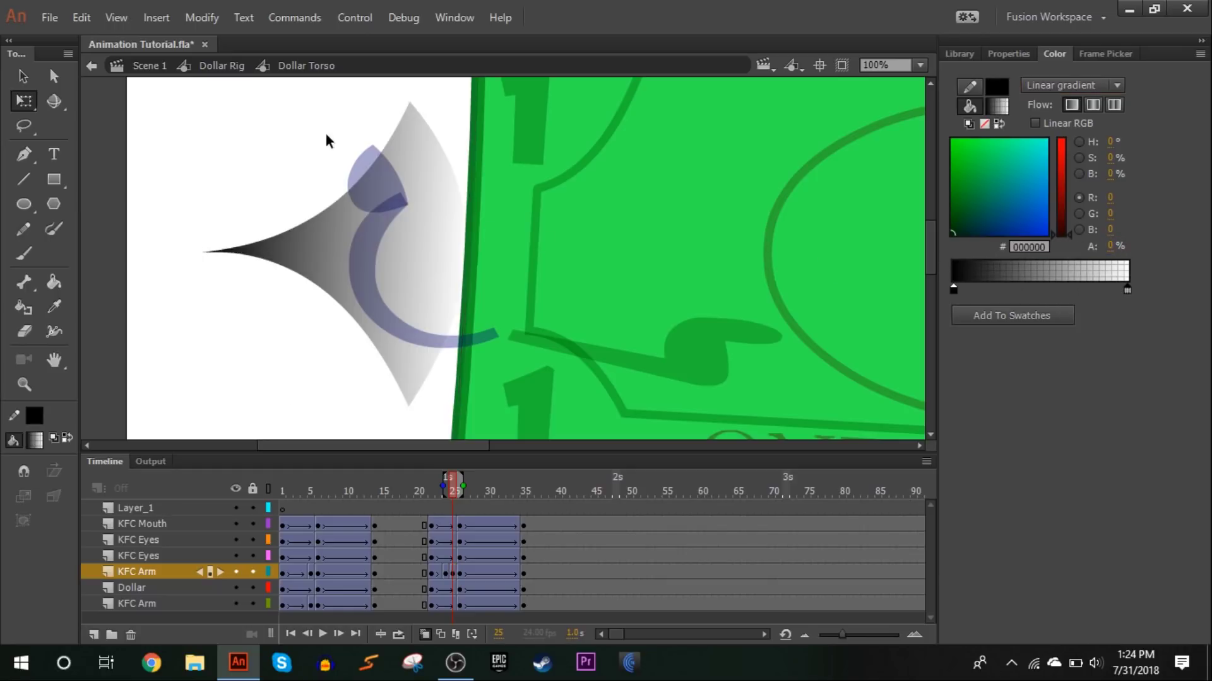
Step: Rotate the gradient fan shape so its tip points down and place the tip at the pointing arm's shoulder on the bill
click(395, 218)
drag(484, 108, 211, 108)
drag(360, 208, 623, 179)
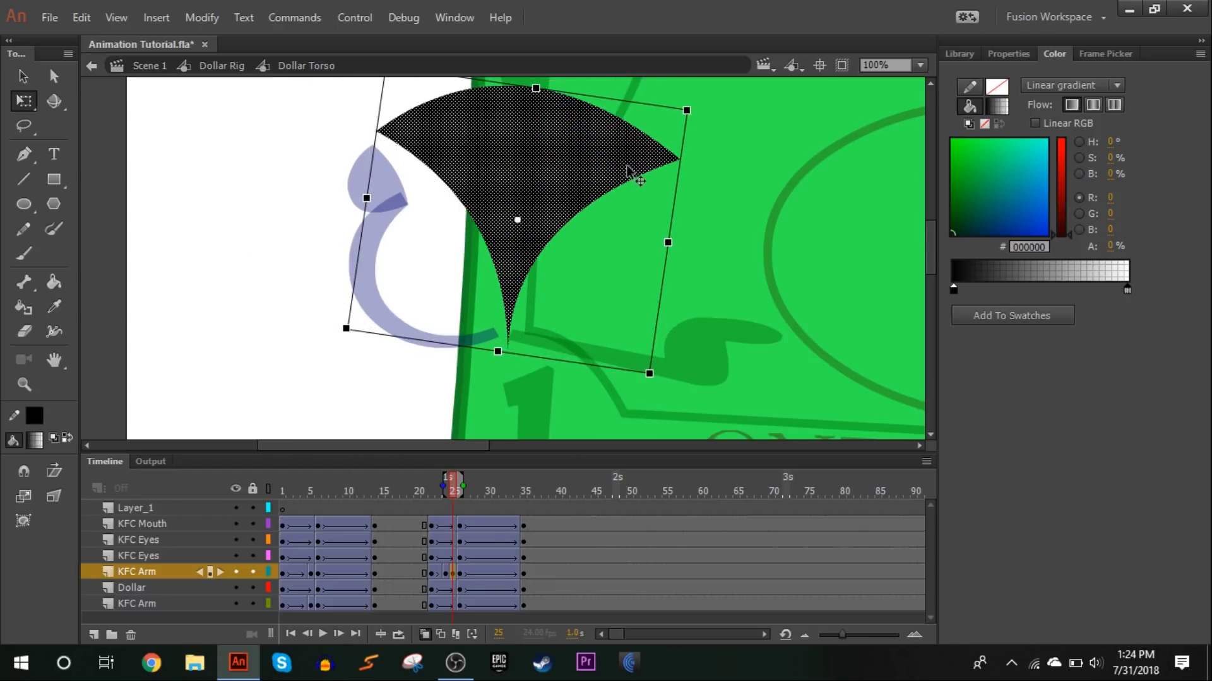
click(244, 163)
Step: Turn off onion skinning and play back the second movement with the blur shape in place
click(920, 65)
click(931, 89)
click(1008, 54)
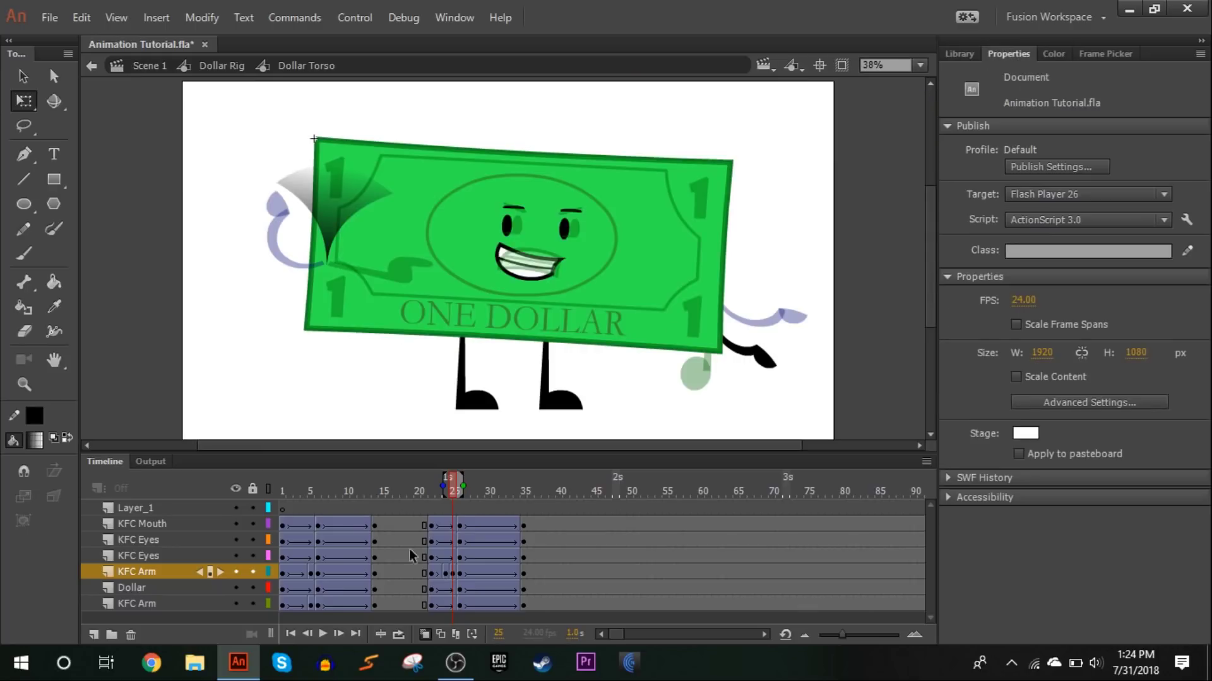
click(427, 628)
click(422, 501)
click(327, 633)
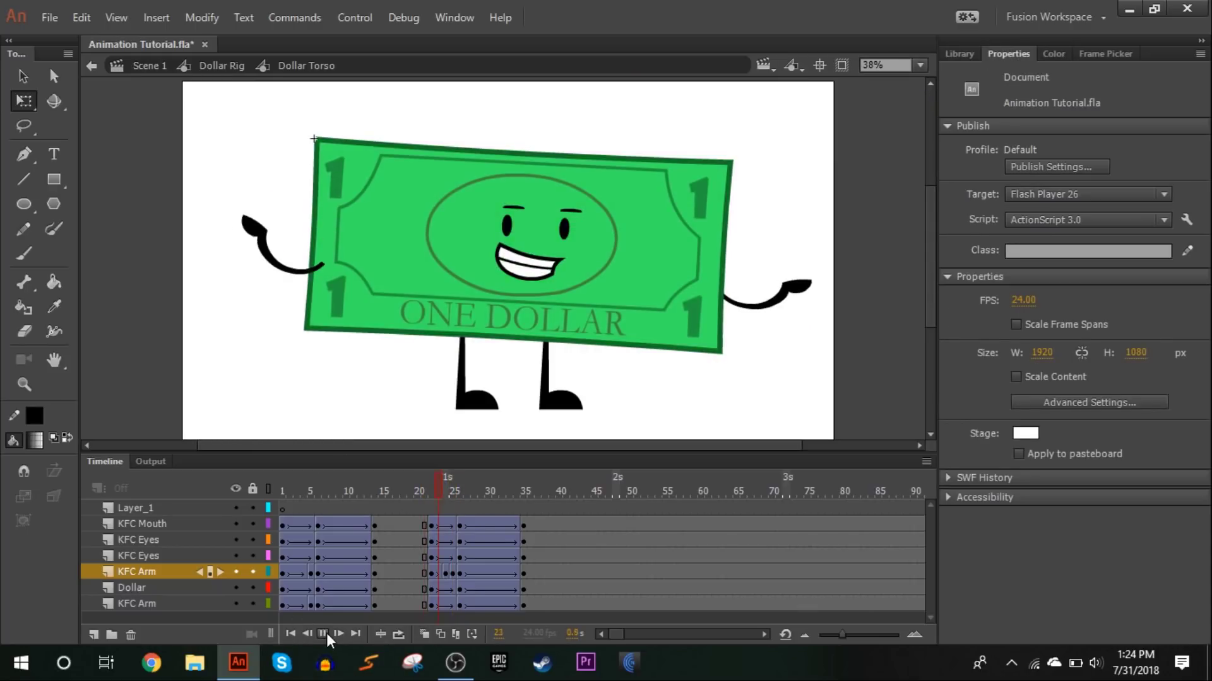
Step: With onion skinning on at frame 25, bulge the blur shape's left side outward and adjust both of its upper corners
drag(442, 478, 450, 541)
click(424, 634)
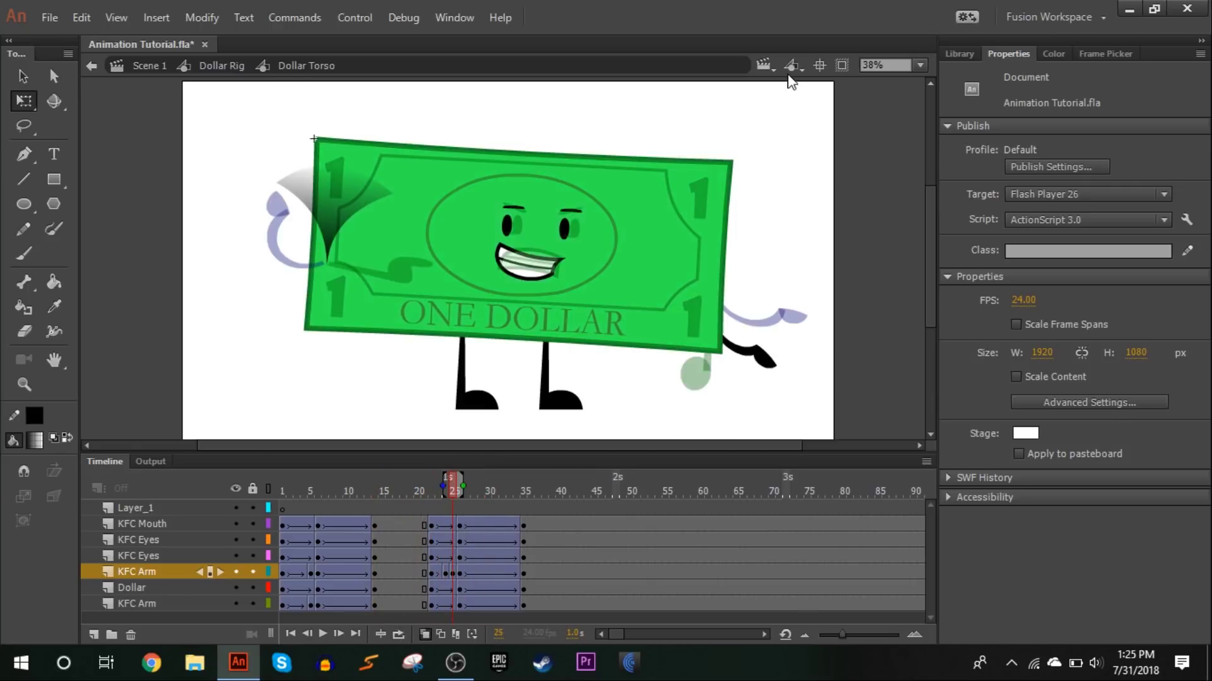
click(919, 67)
click(896, 183)
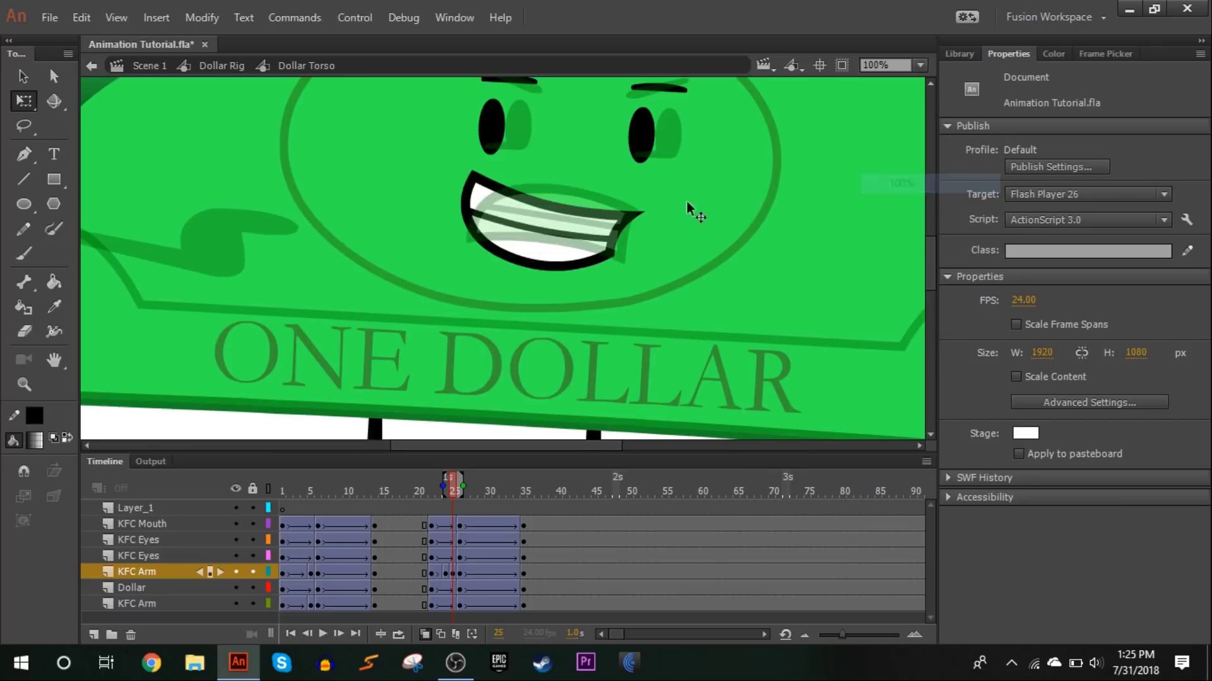
scroll(469, 346, left, 5)
scroll(506, 224, up, 2)
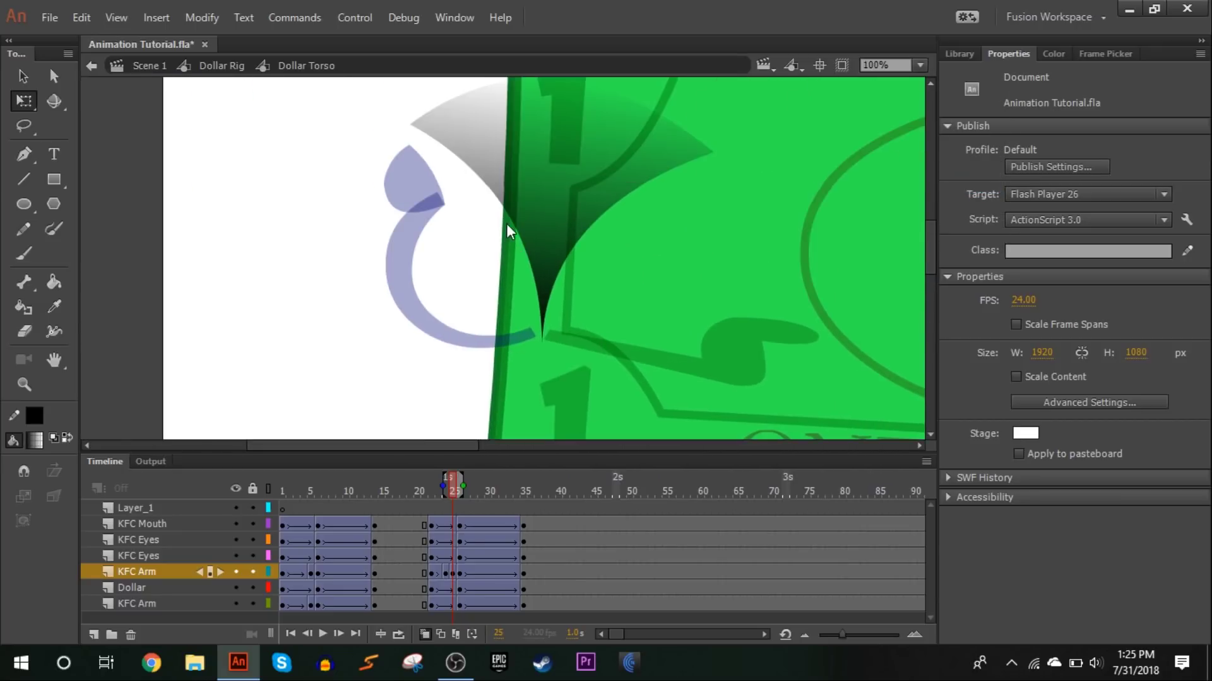
drag(504, 212, 422, 241)
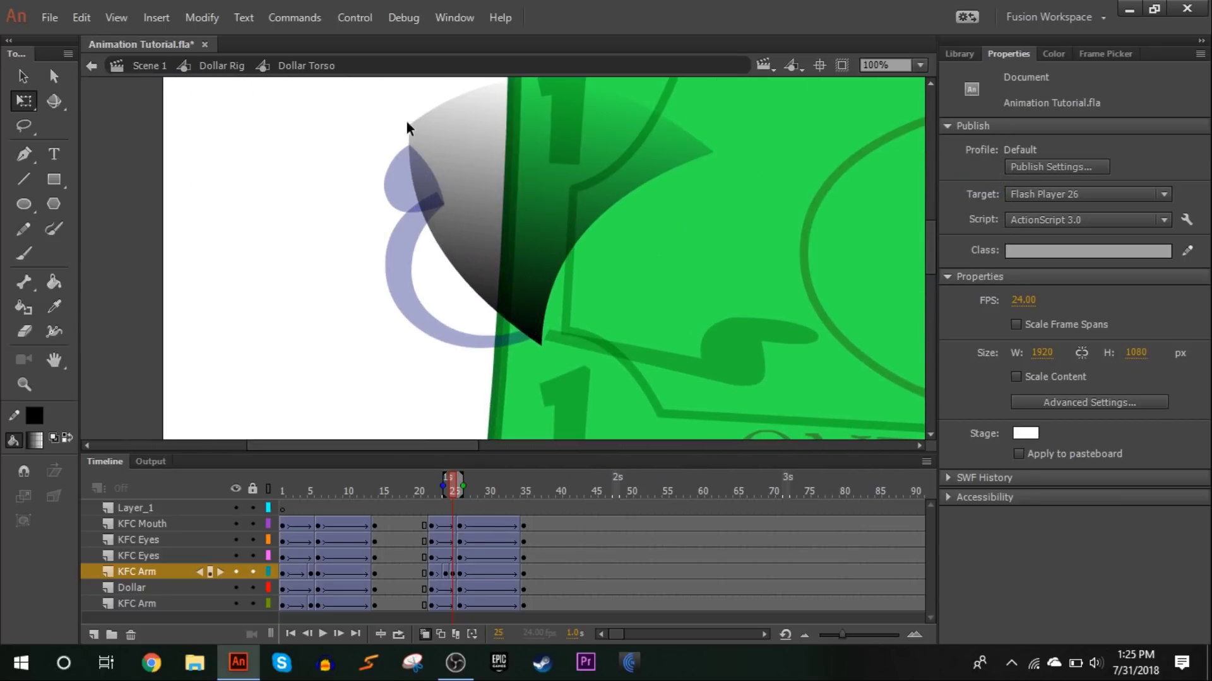
drag(409, 125, 425, 117)
mouse_move(706, 151)
mouse_down()
mouse_move(767, 195)
mouse_move(696, 148)
mouse_move(732, 154)
mouse_move(713, 151)
mouse_move(723, 157)
mouse_up()
Step: Move the blur shape's pivot to its bottom tip at frame 25 and rotate the shape slightly clockwise
drag(477, 492, 452, 491)
click(452, 573)
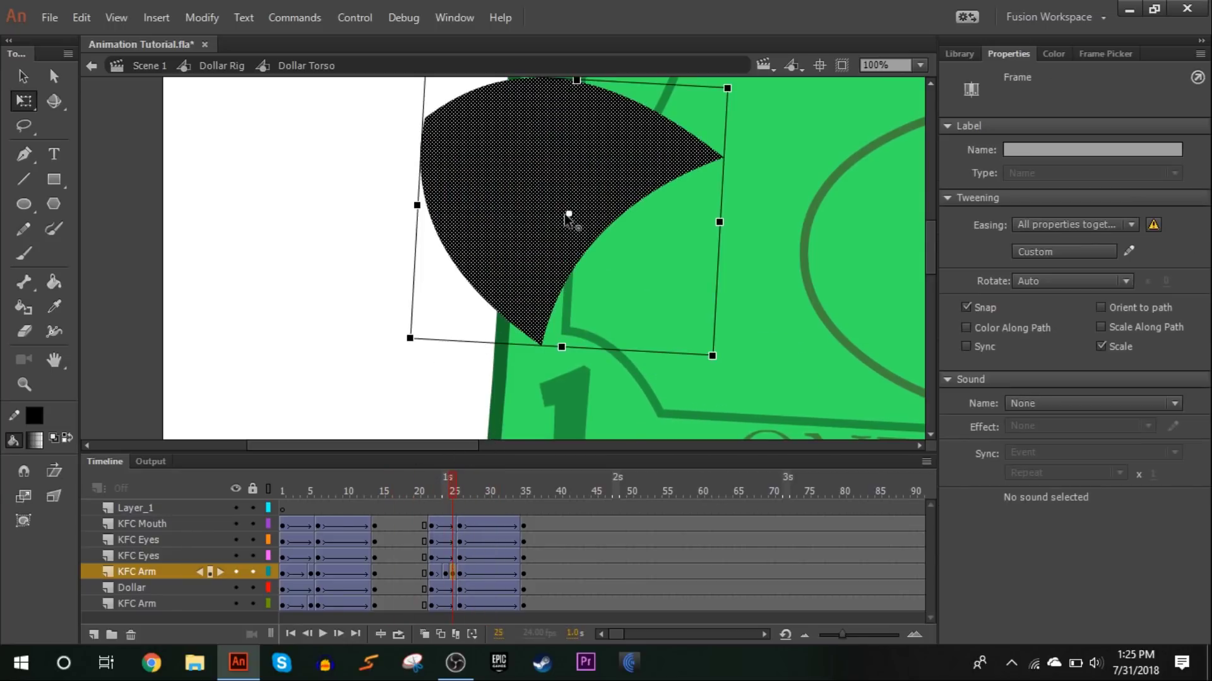
drag(569, 214, 525, 348)
drag(724, 85, 767, 114)
click(361, 114)
Step: Return to the Dollar Rig symbol and play back the second movement
drag(424, 499, 490, 417)
click(920, 64)
click(952, 87)
click(218, 65)
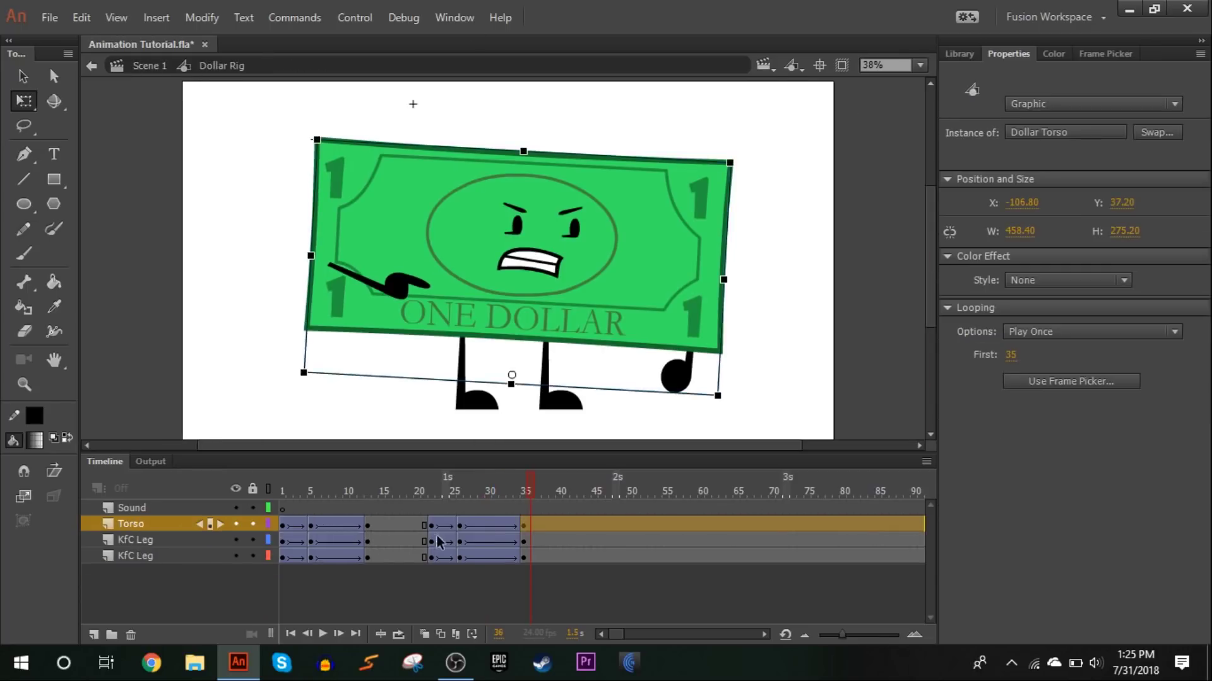
click(419, 541)
click(321, 634)
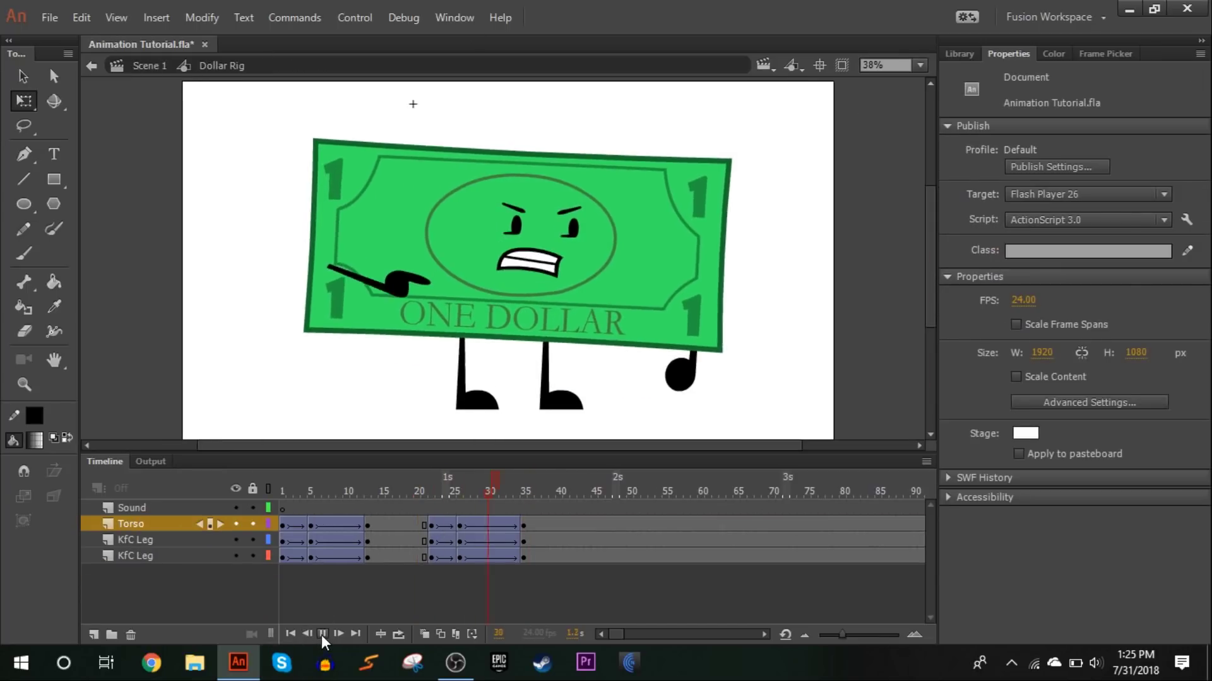
Step: Inside the Dollar Torso at frame 26, rotate the pointing arm upward about its shoulder, and return to the Dollar Rig
click(383, 491)
drag(387, 455, 457, 449)
scroll(415, 293, up, 3)
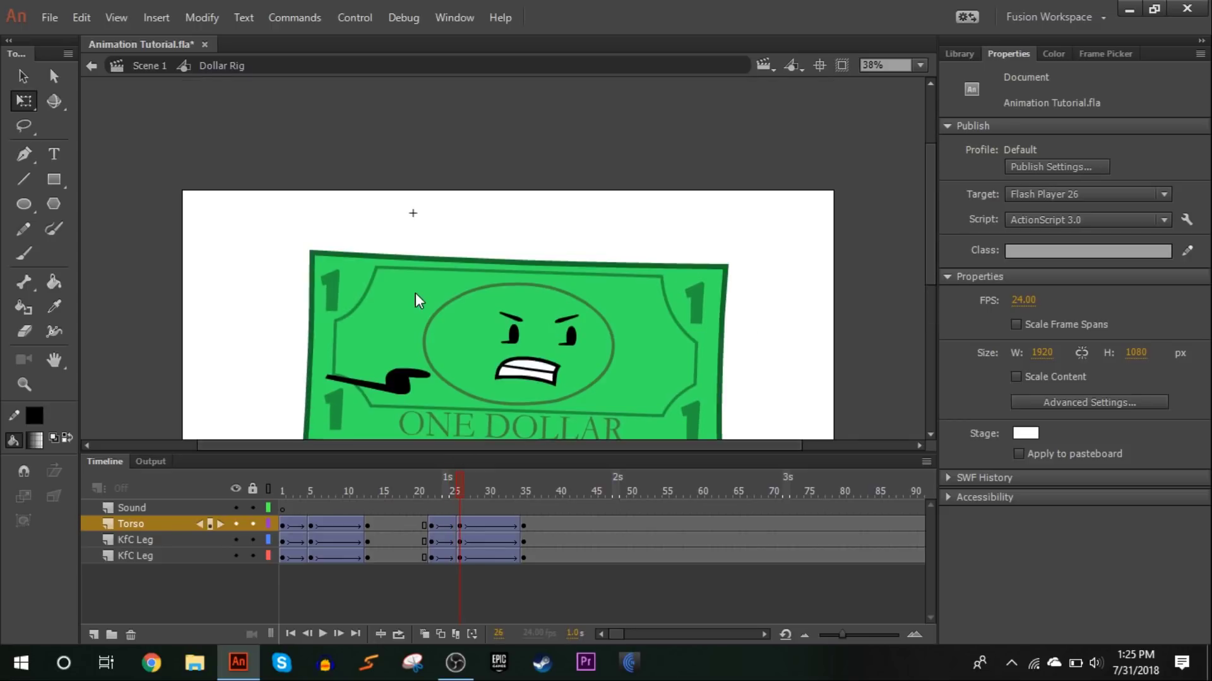
double_click(421, 302)
scroll(421, 302, down, 3)
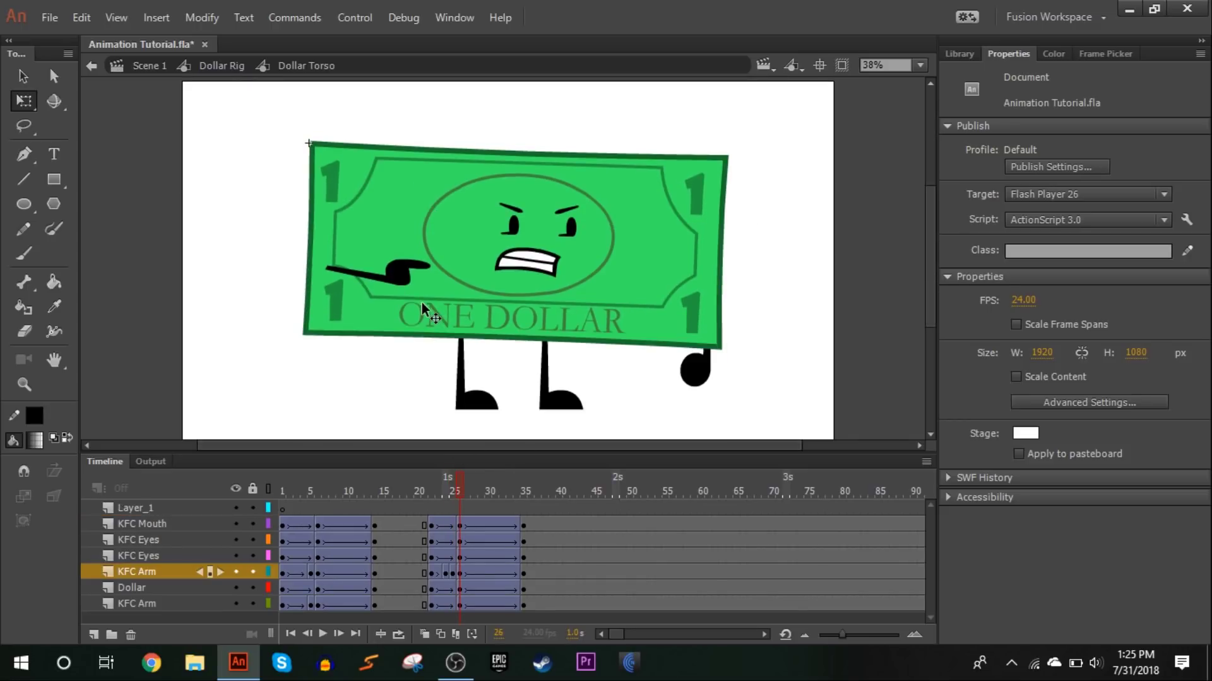
click(428, 254)
drag(428, 258, 411, 216)
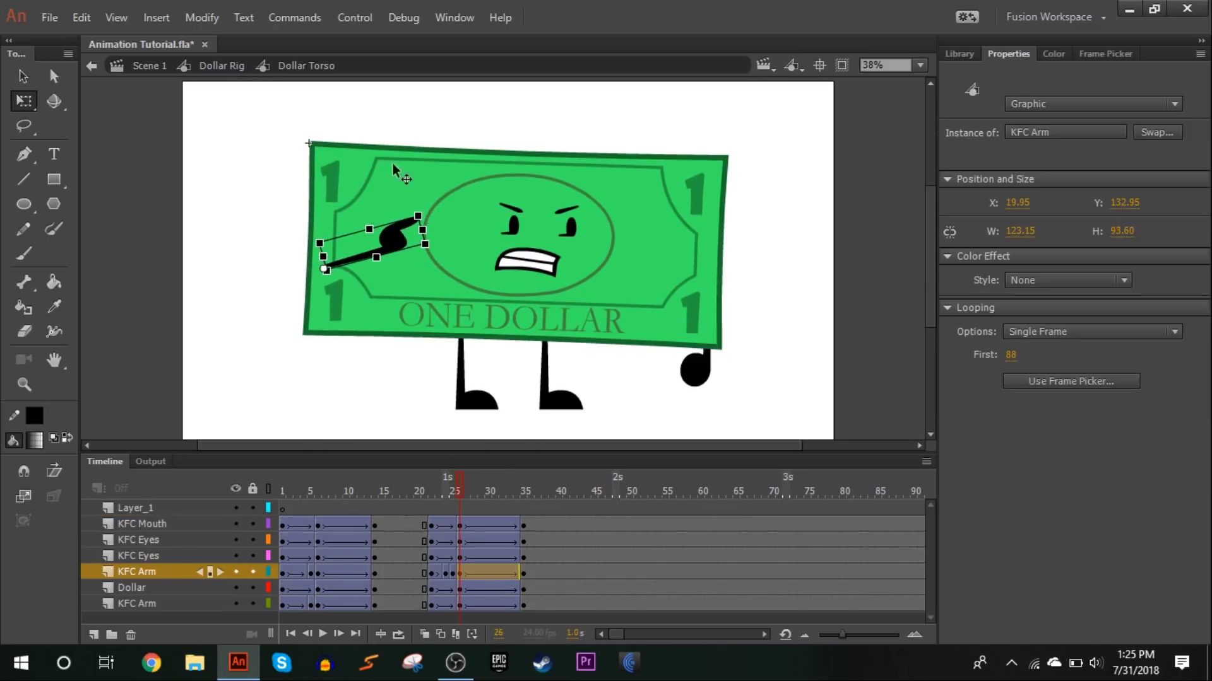
click(234, 65)
Step: Insert keyframes at frame 30 on the Torso and both KfC Leg layers and move them to frame 45
drag(418, 490, 403, 442)
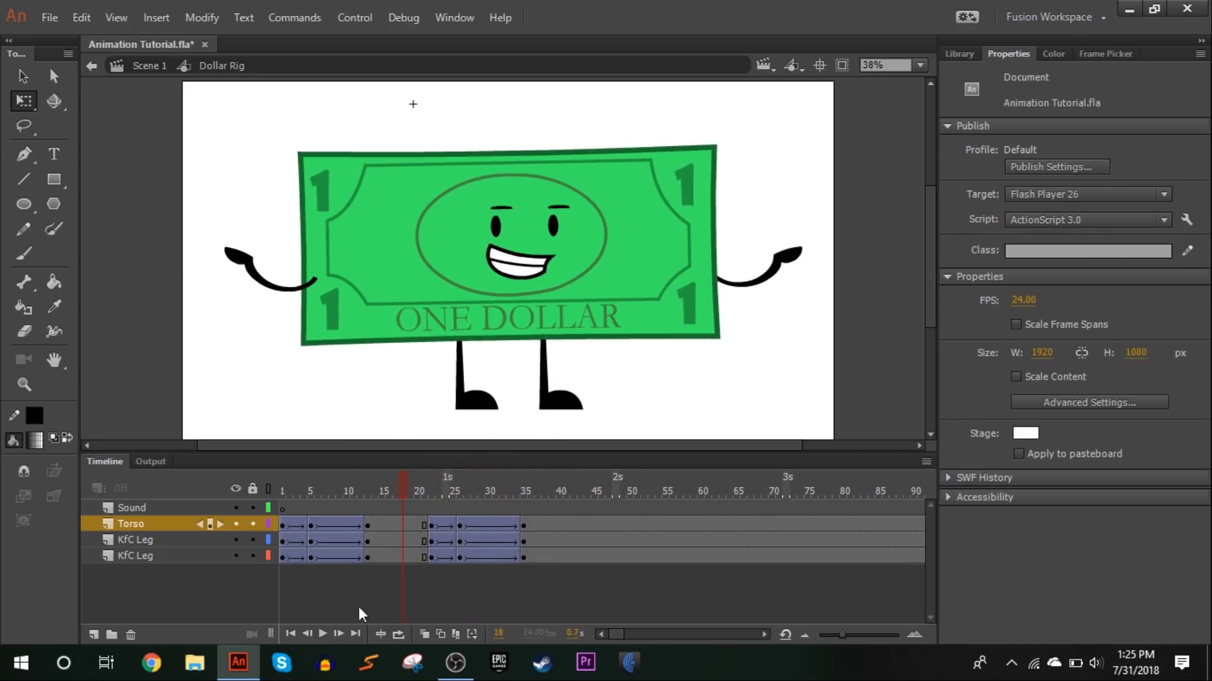
drag(403, 504, 523, 437)
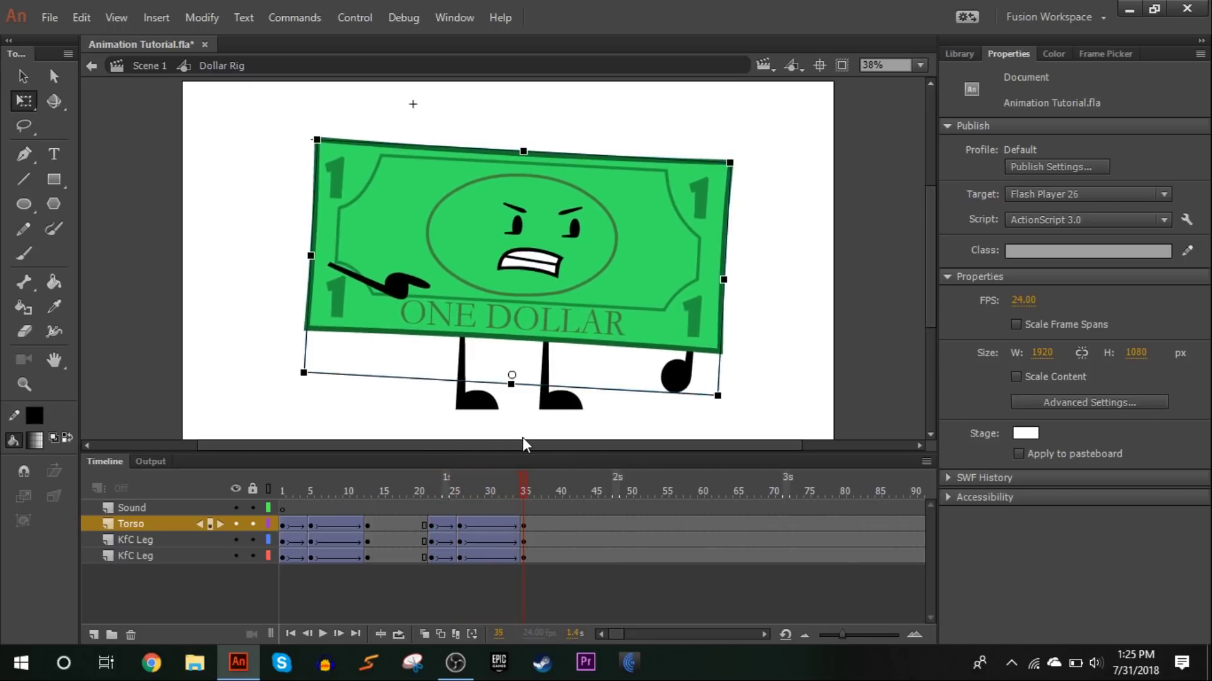
drag(523, 438, 488, 501)
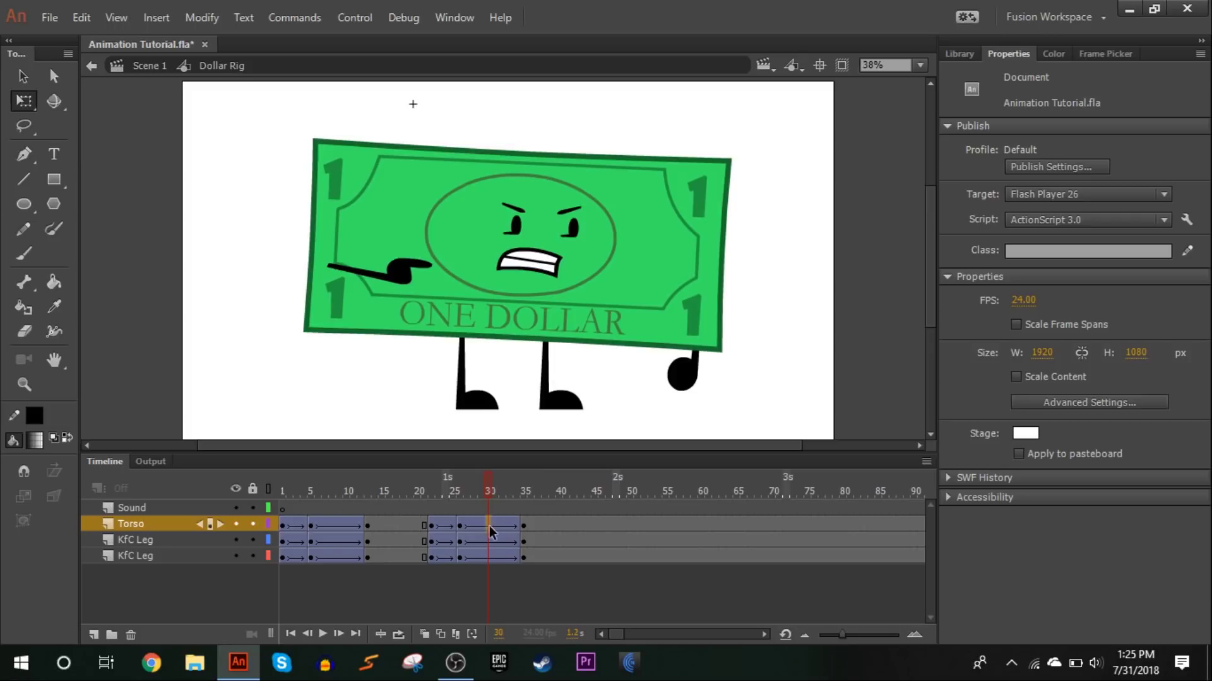
click(490, 539)
click(490, 525)
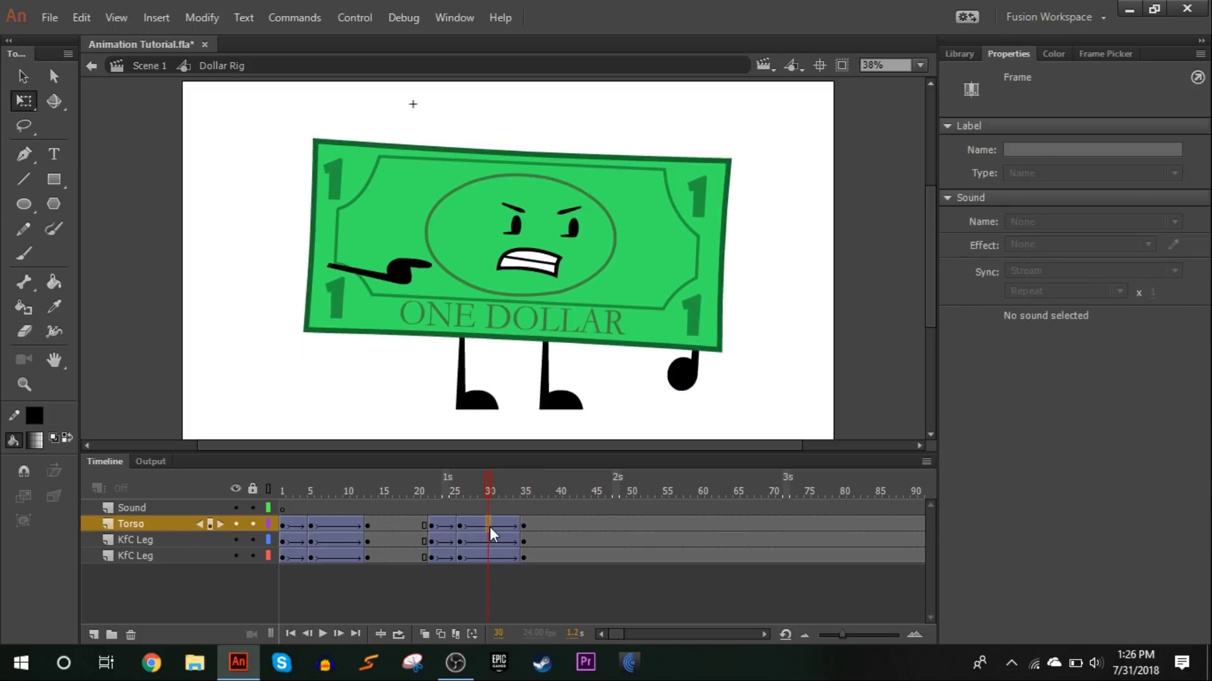
click(488, 556)
right_click(487, 556)
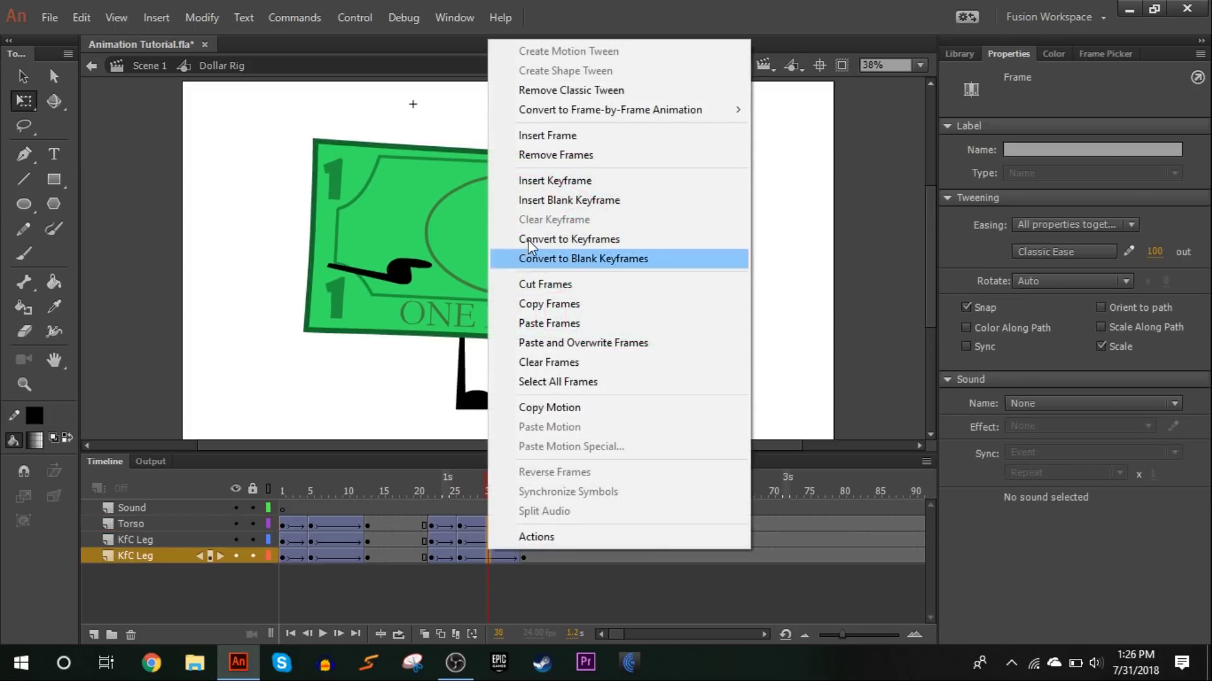
click(537, 187)
drag(489, 530, 592, 536)
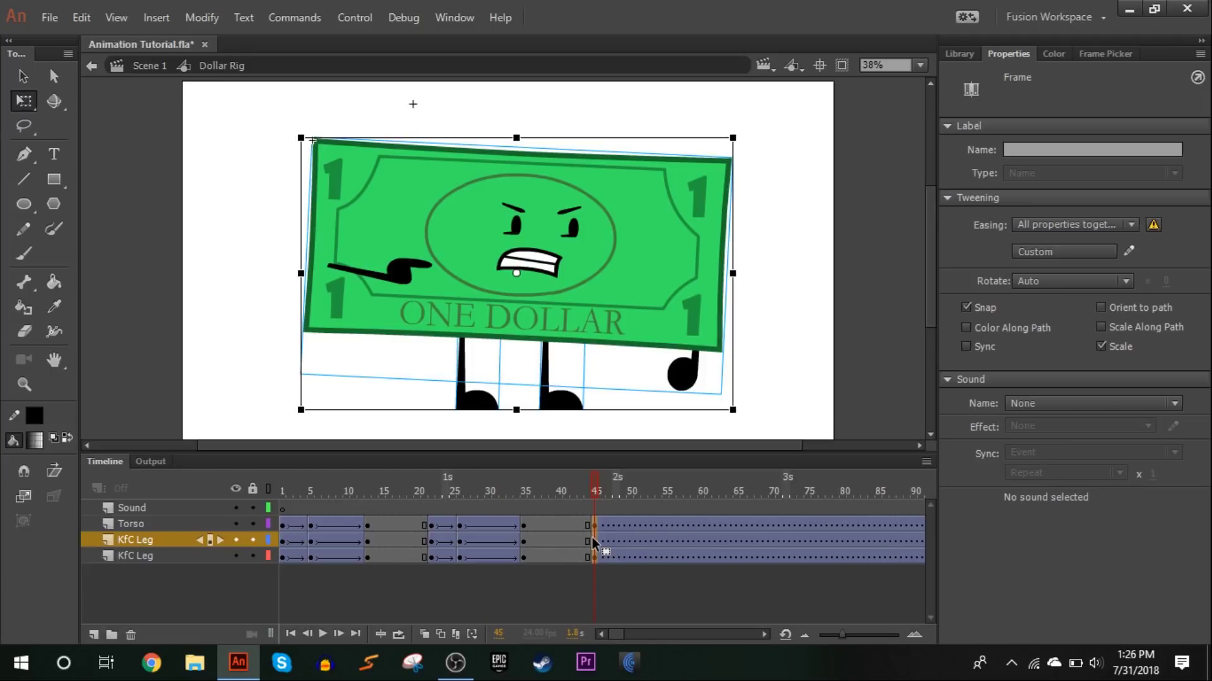
Step: Remove the classic tweens following the frame 45 keyframes on the Torso and both leg layers
right_click(593, 541)
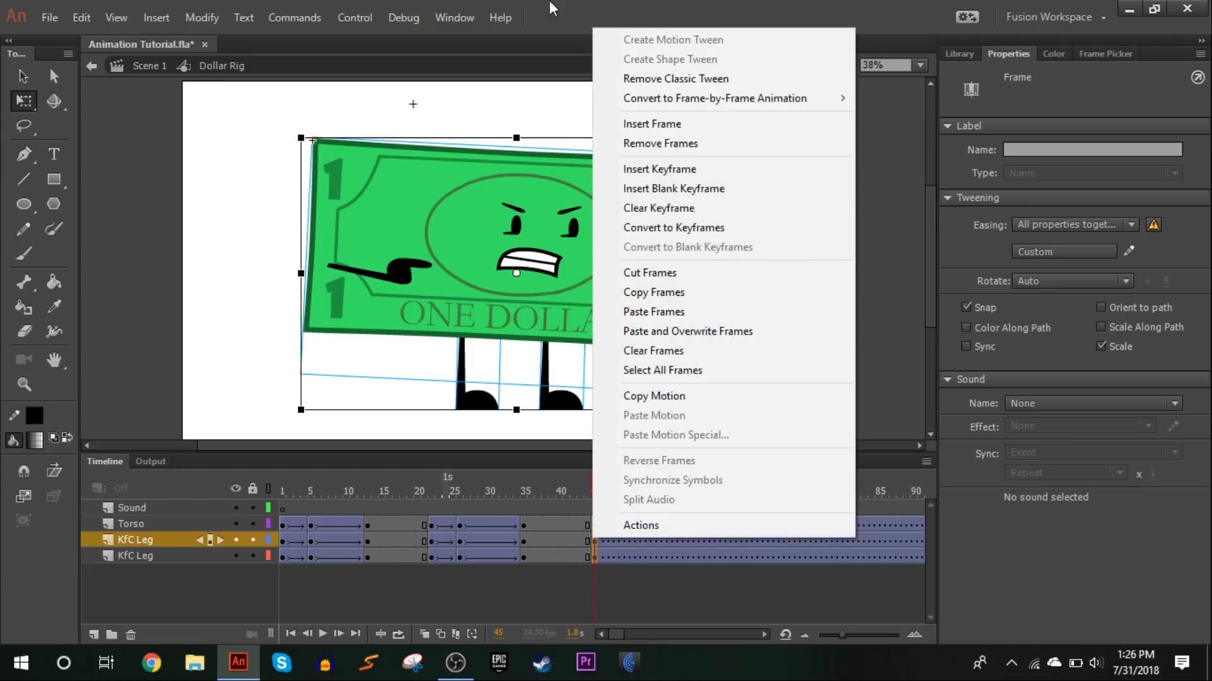
click(675, 80)
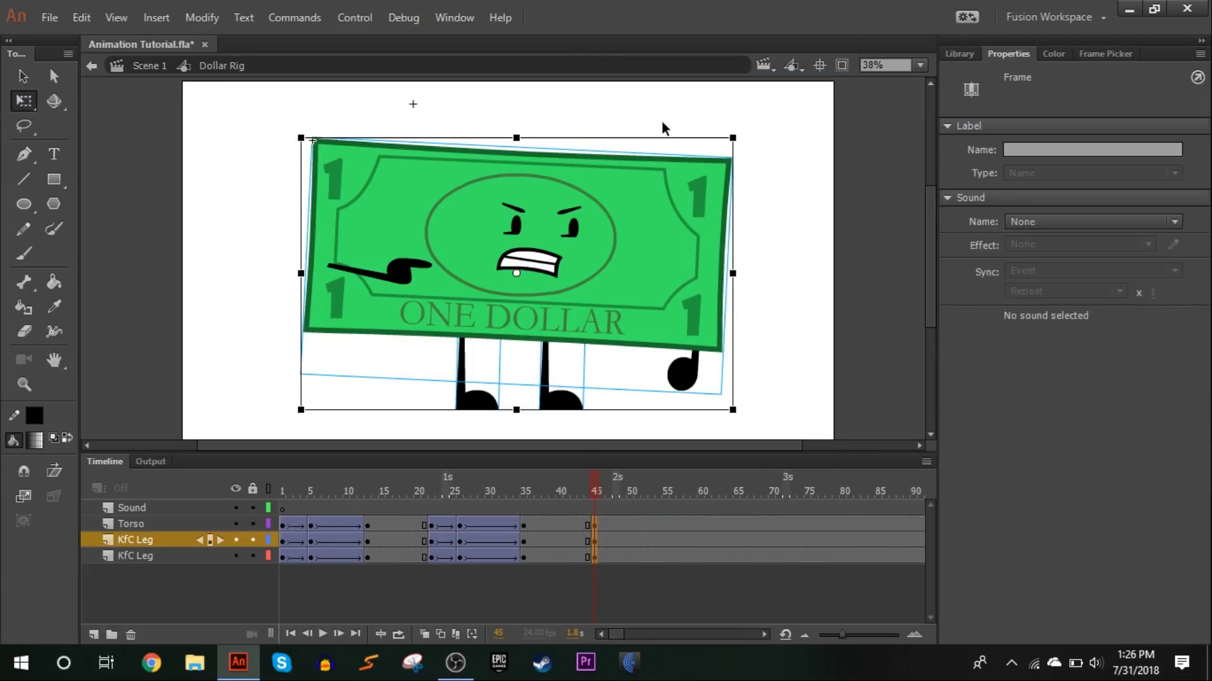
click(594, 497)
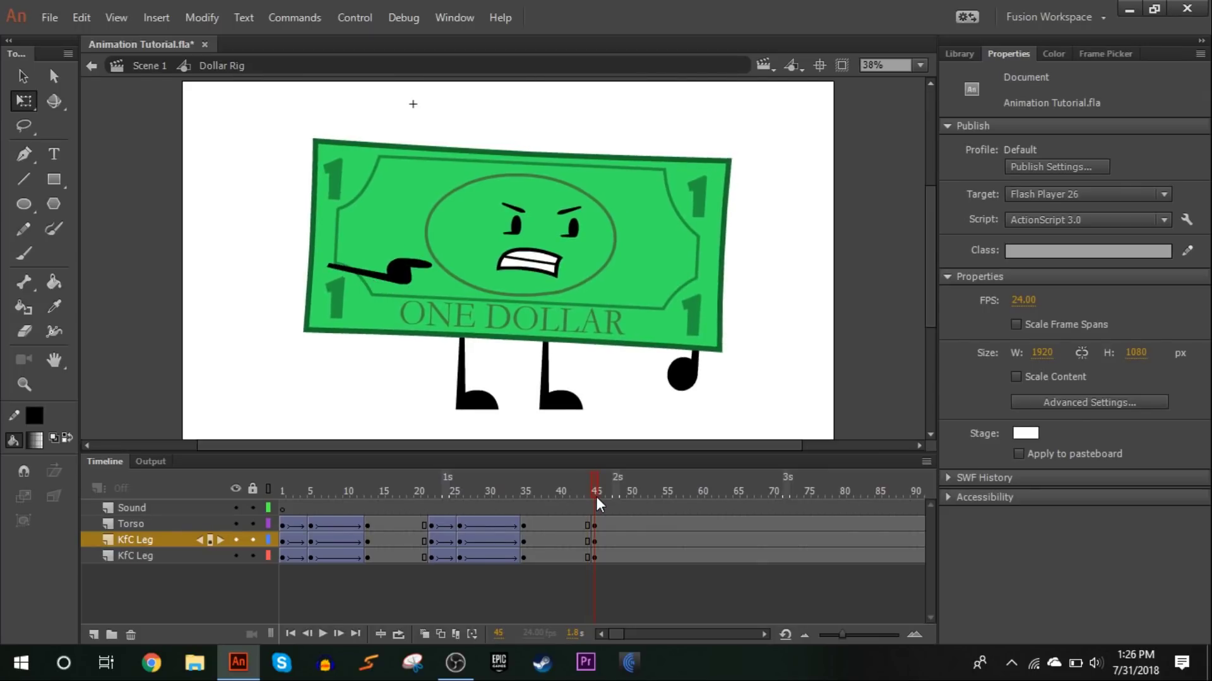
Step: Set the Dollar Torso instance's first looping frame to 45 at frame 45
click(657, 297)
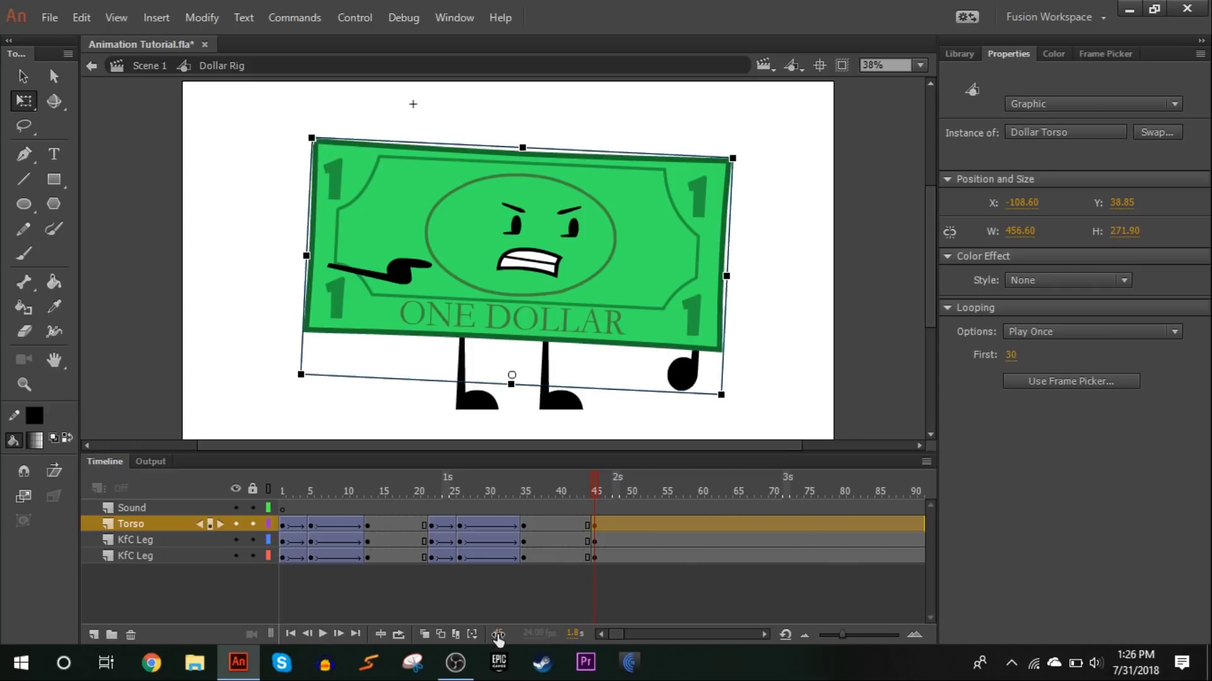
click(1010, 354)
text(45)
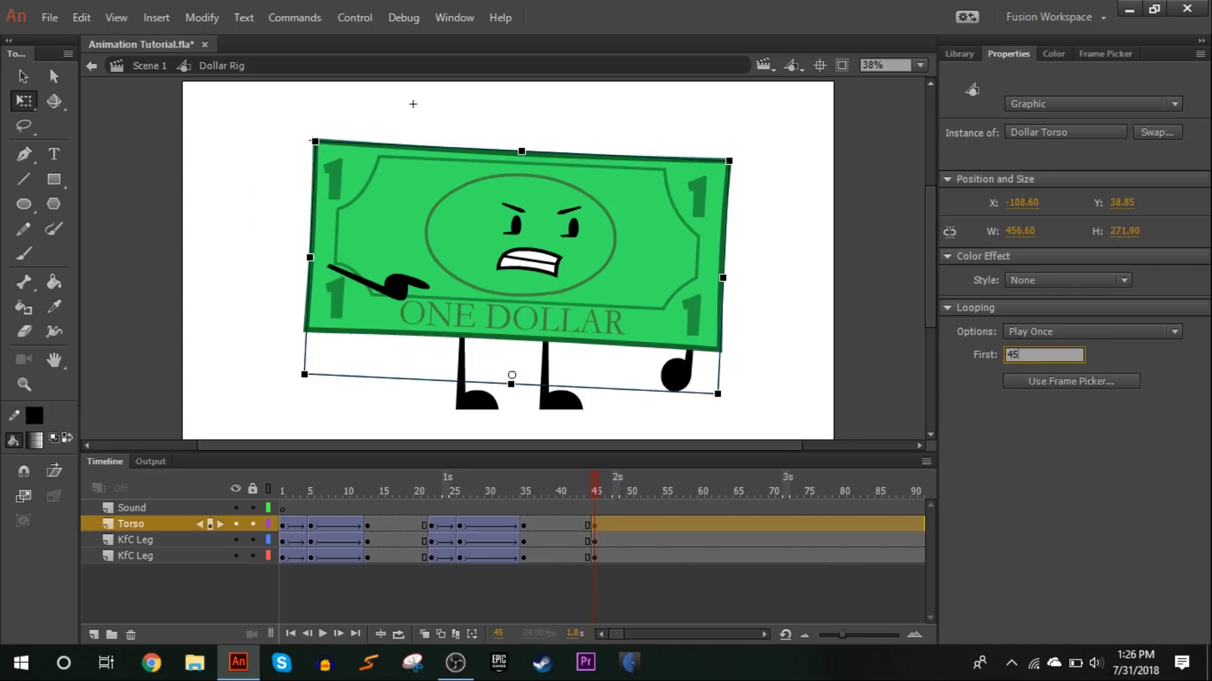
key(Return)
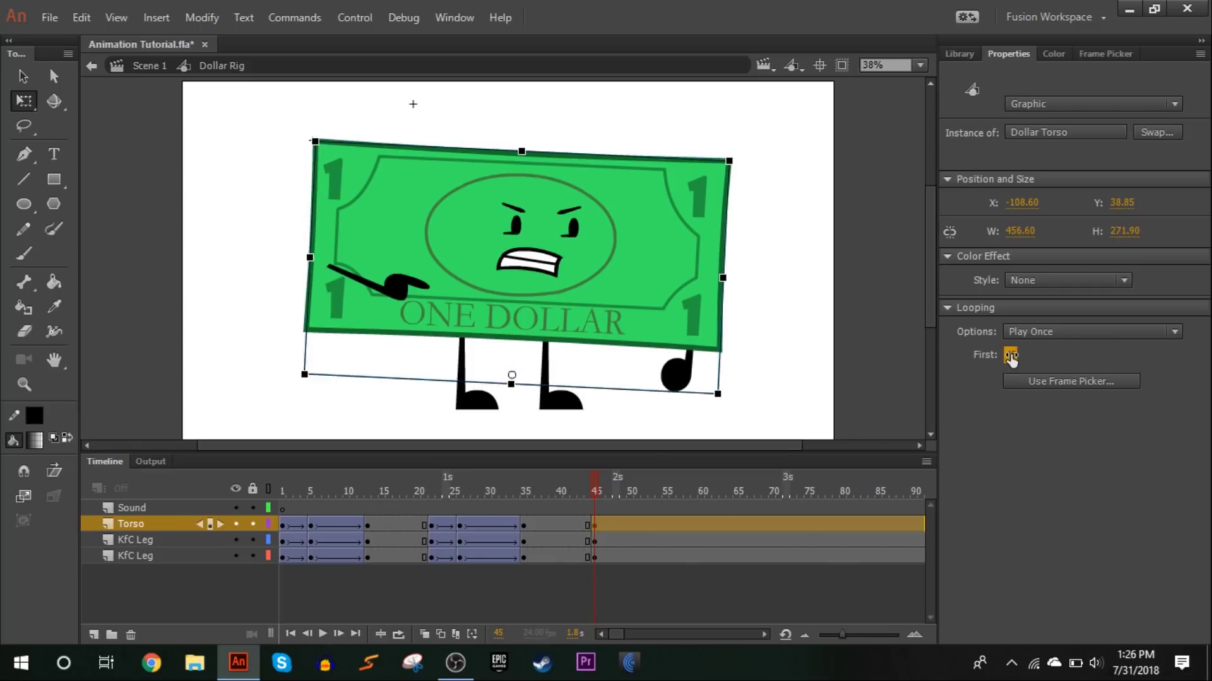
click(593, 490)
Step: Create classic tweens between frames 35 and 45 on the Torso and leg layers with Ease In Out Quad easing, and preview them
drag(544, 523, 570, 554)
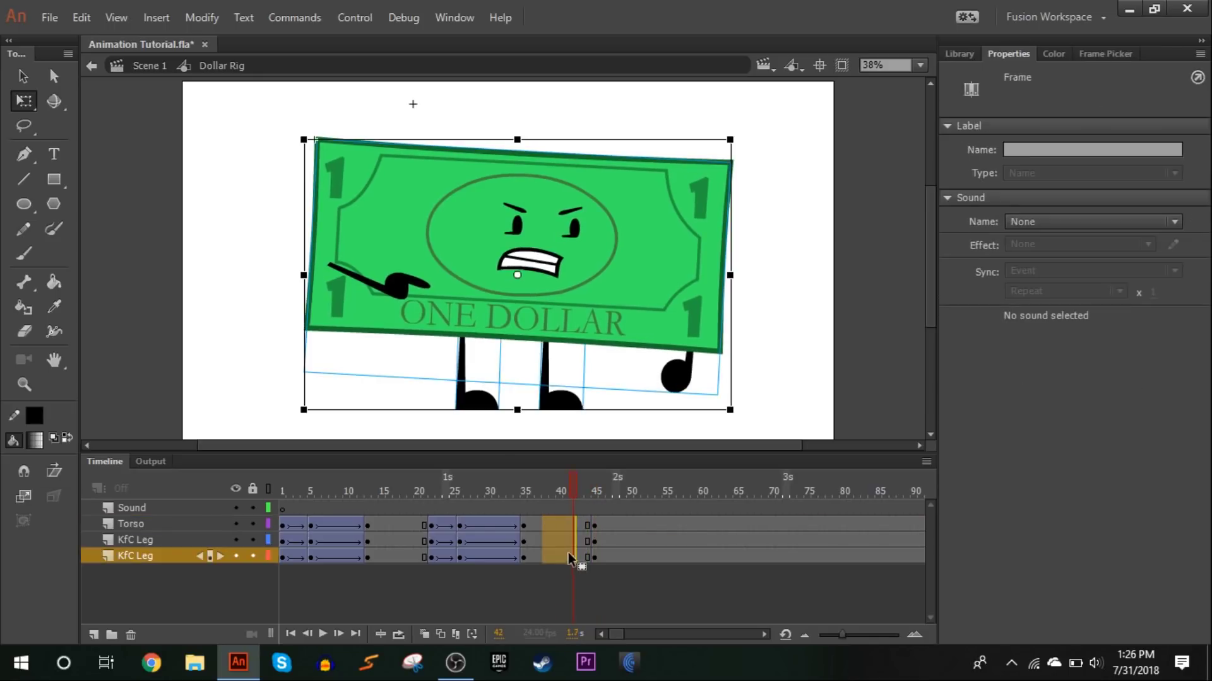
right_click(567, 551)
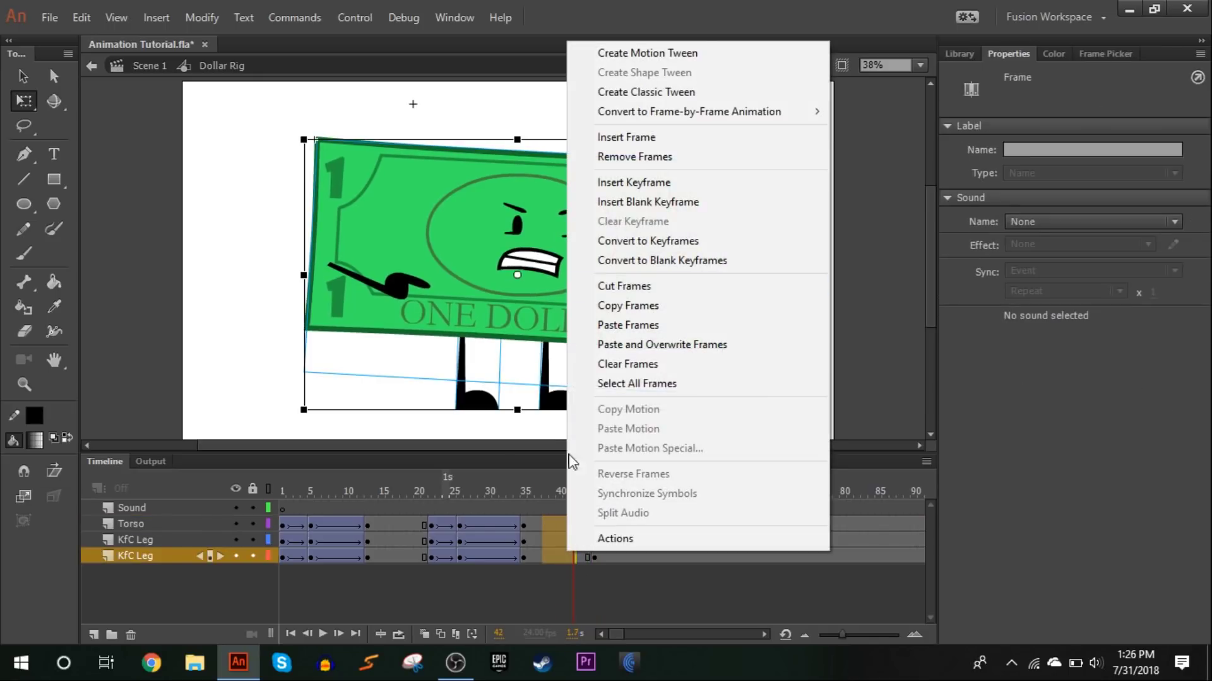
click(723, 93)
click(1056, 249)
click(733, 353)
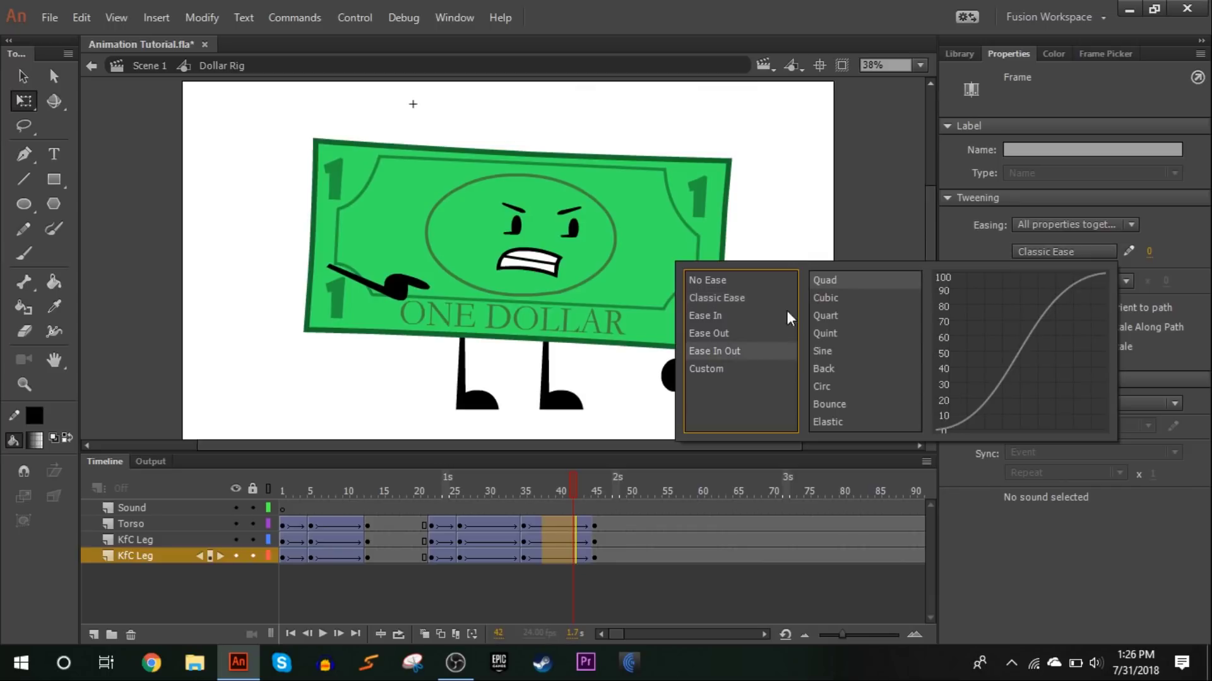
double_click(824, 281)
click(422, 492)
key(Return)
Step: Open the Dollar Torso at frame 45 and insert keyframes on its mouth, eyes, arm and Dollar layers
mouse_move(594, 470)
mouse_down()
mouse_move(550, 477)
mouse_move(596, 480)
mouse_up()
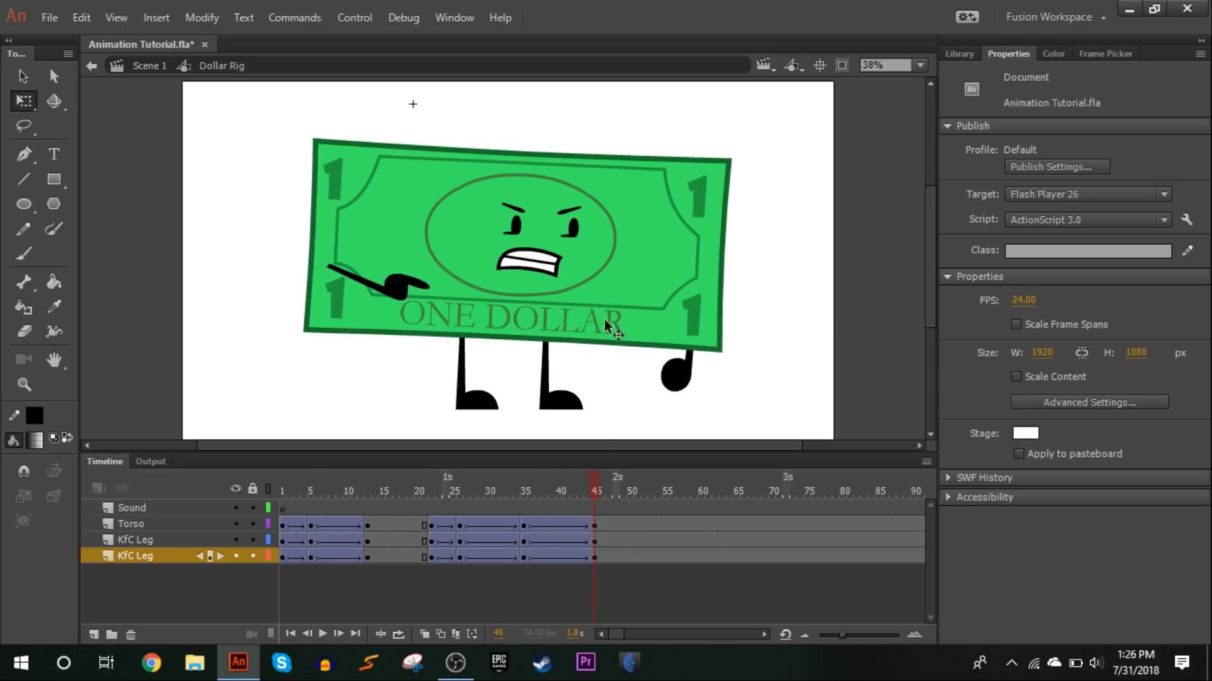
double_click(604, 320)
drag(595, 525, 595, 603)
key(F6)
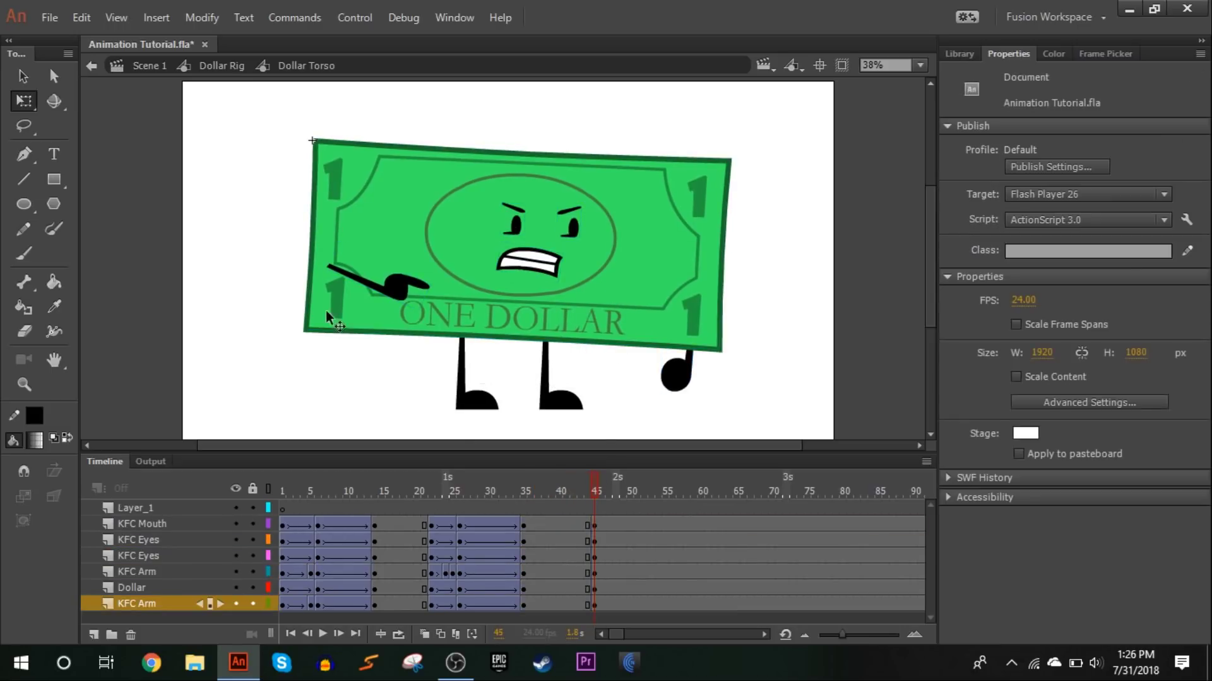
Step: Rotate the pointing arm slightly upward and swing the hanging arm toward the bill's right edge at frame 45
click(404, 291)
drag(443, 286, 460, 258)
click(685, 388)
drag(657, 410, 692, 373)
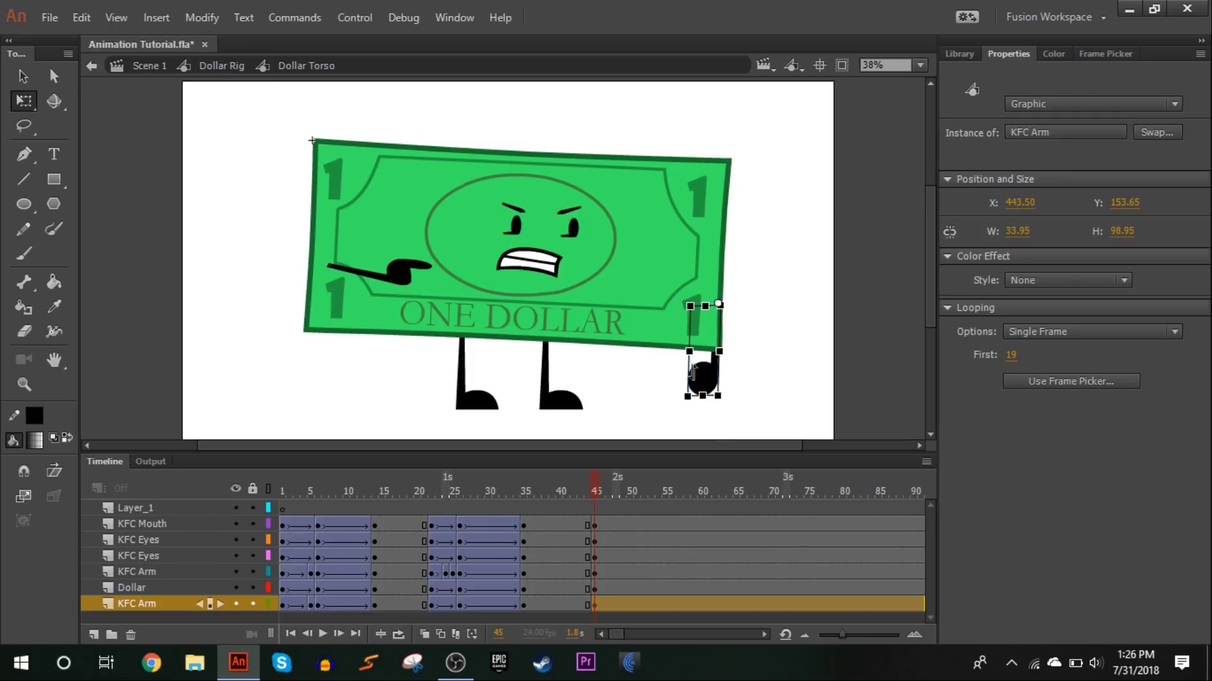
Step: Swing the hanging arm slightly inward, toward the legs, at frame 45 of the Dollar Torso
click(668, 413)
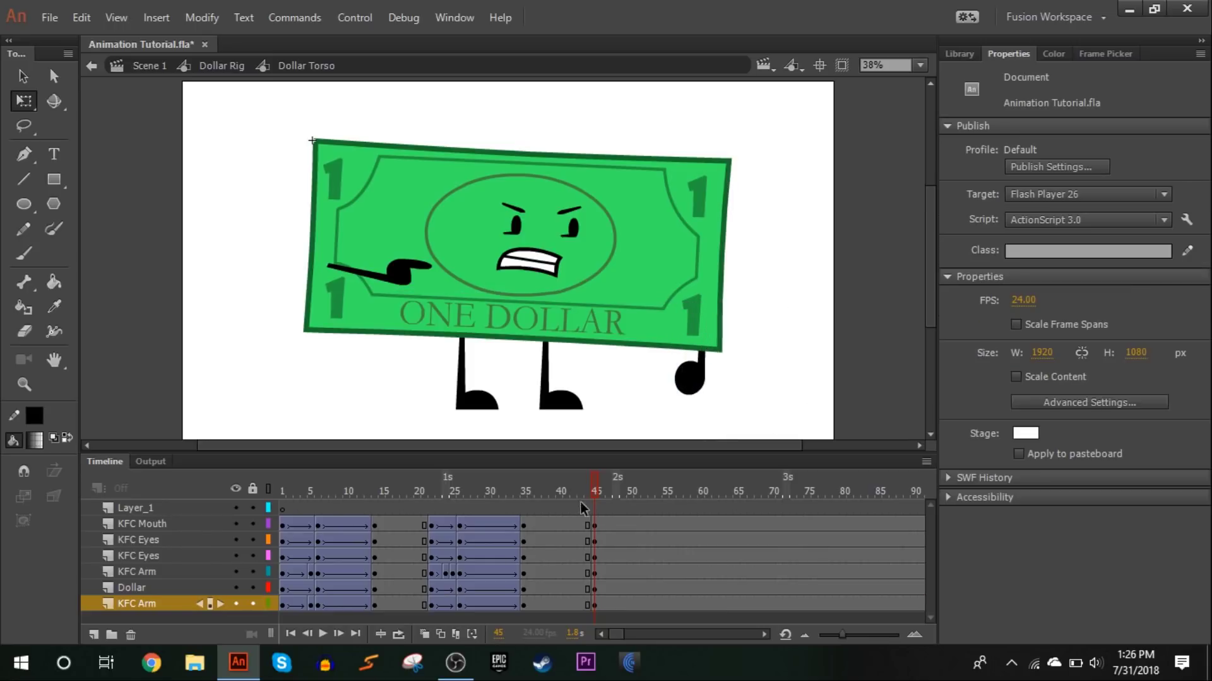
drag(684, 372, 671, 371)
click(593, 490)
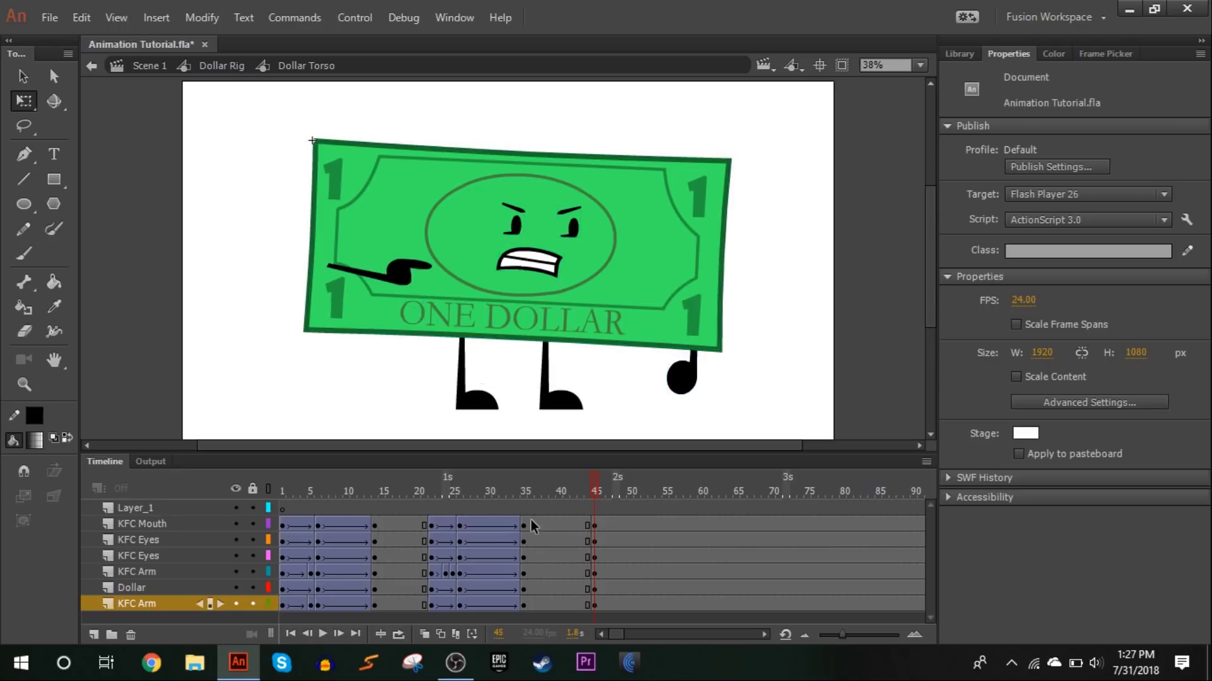
Step: Create classic tweens between frames 35 and 45 on all Dollar Torso part layers with Quad Ease In Out, and preview them in the Dollar Rig
drag(531, 520, 579, 604)
right_click(562, 602)
click(691, 128)
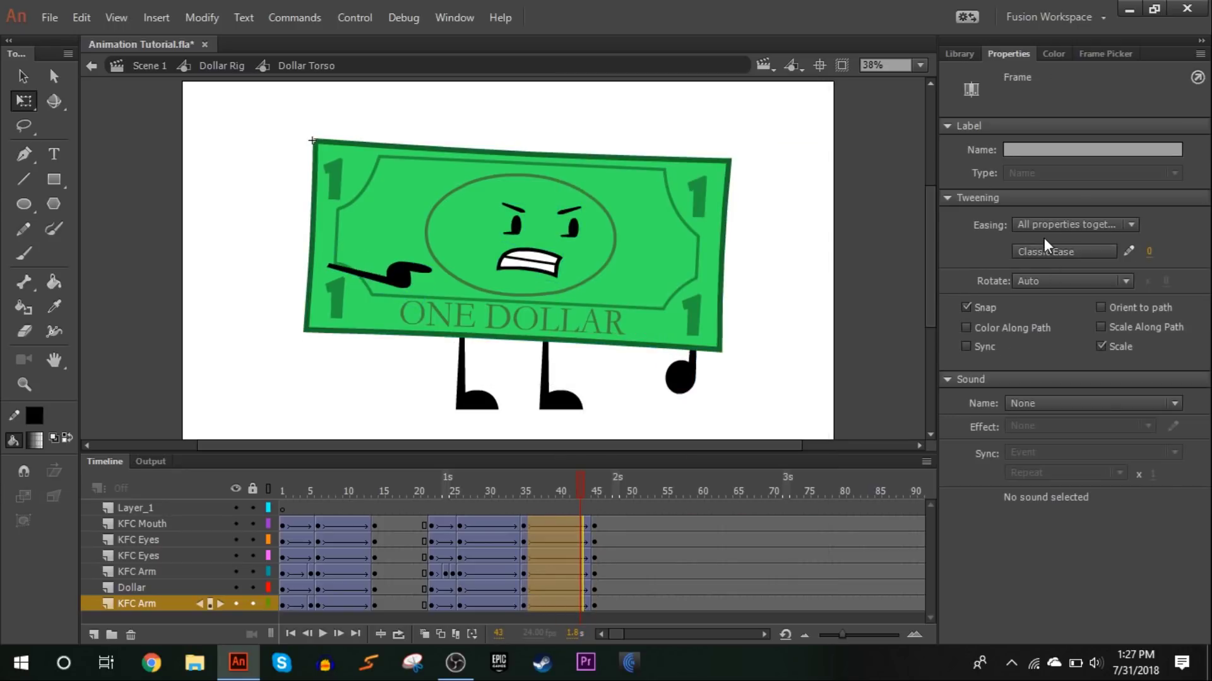
click(1047, 251)
click(832, 281)
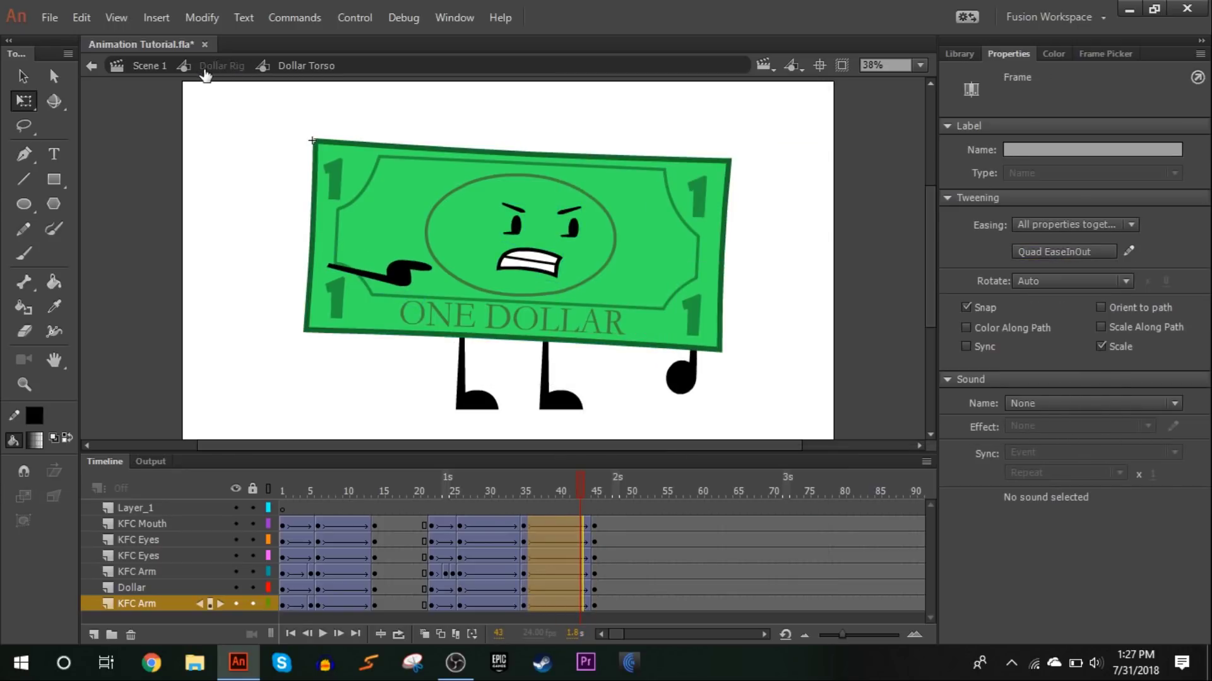
click(222, 65)
click(396, 491)
click(322, 633)
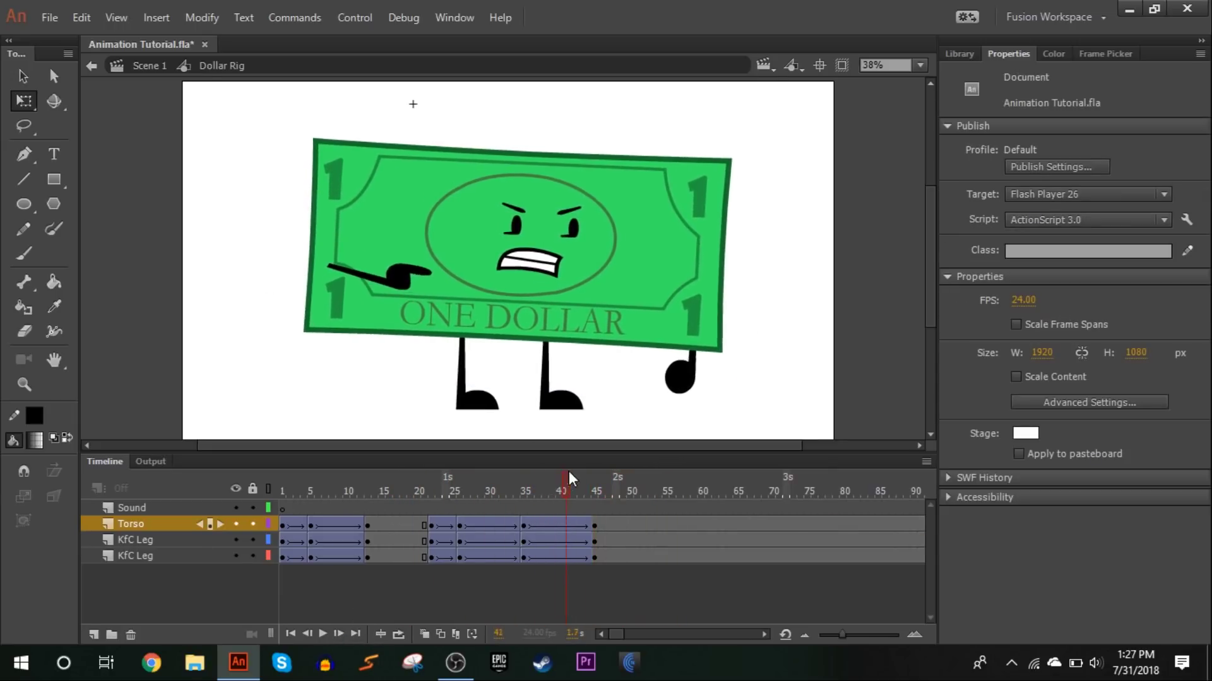
click(578, 411)
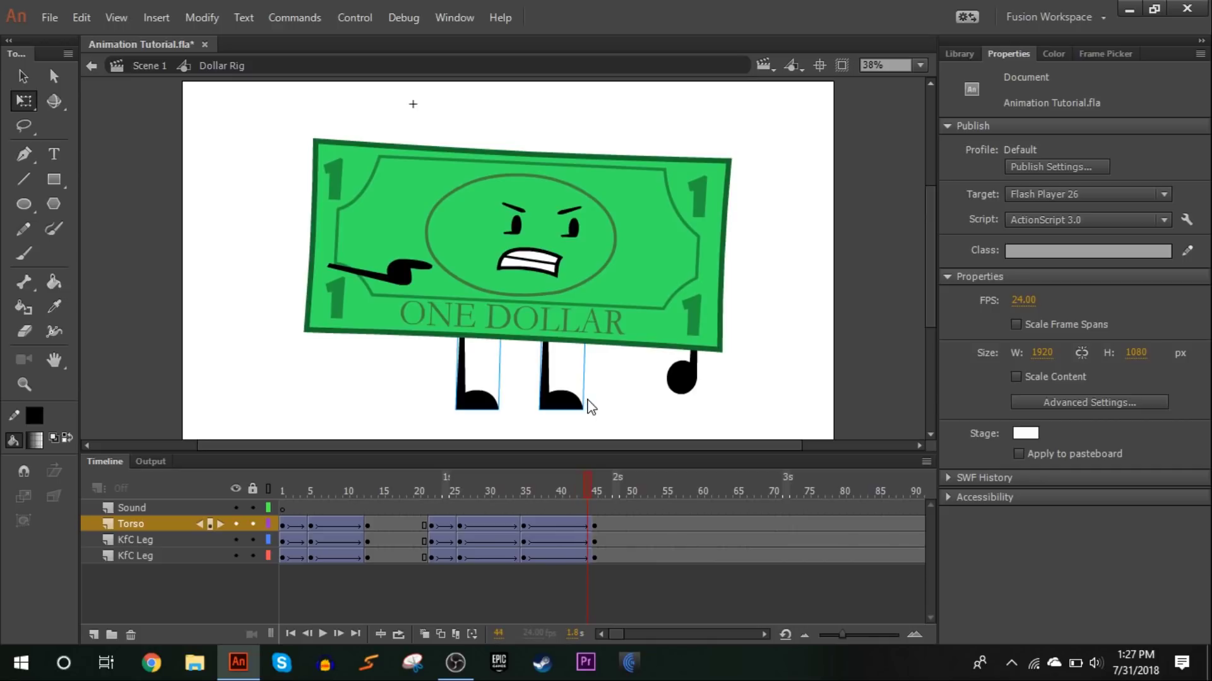
Step: Rotate the Dollar Torso slightly counterclockwise at frame 45 of the rig and preview the motion
click(606, 286)
drag(730, 160, 725, 155)
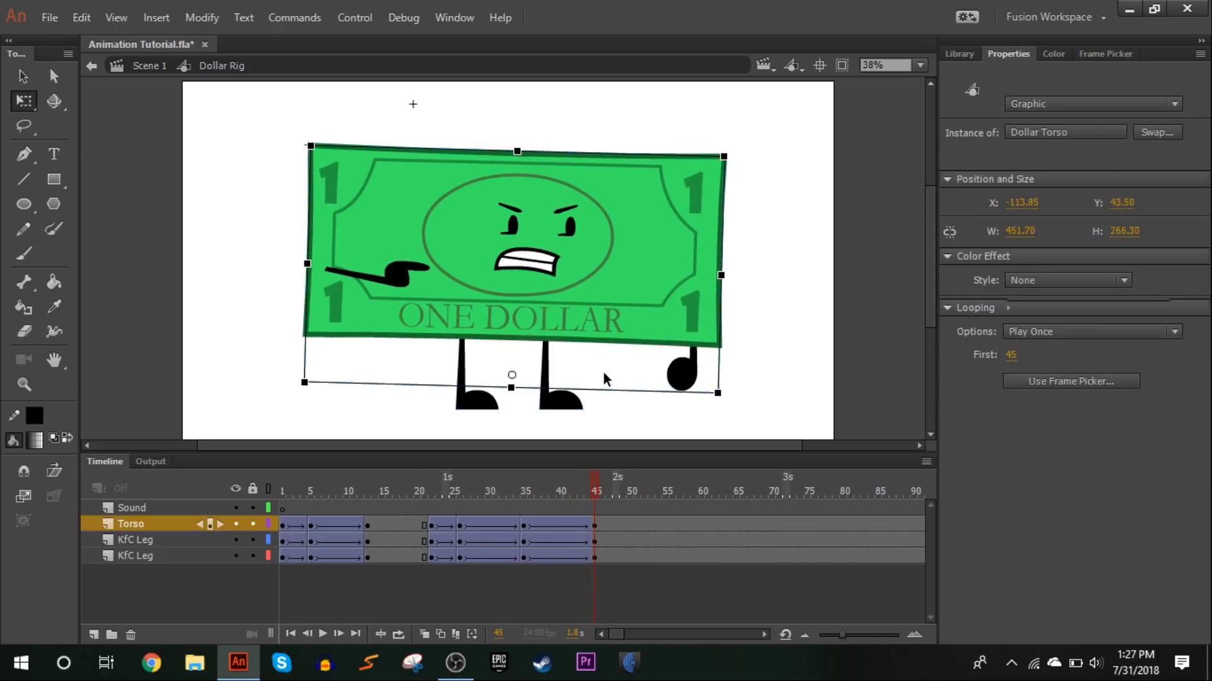
click(547, 360)
drag(593, 485, 436, 479)
key(Return)
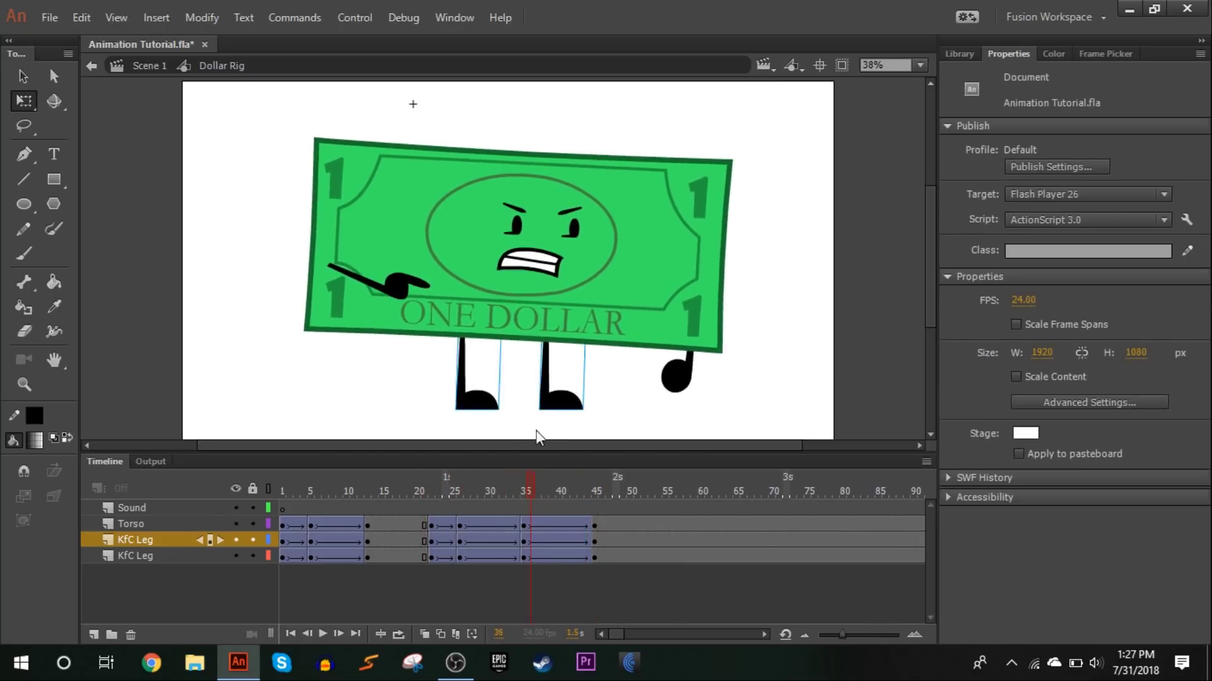
click(323, 633)
click(325, 633)
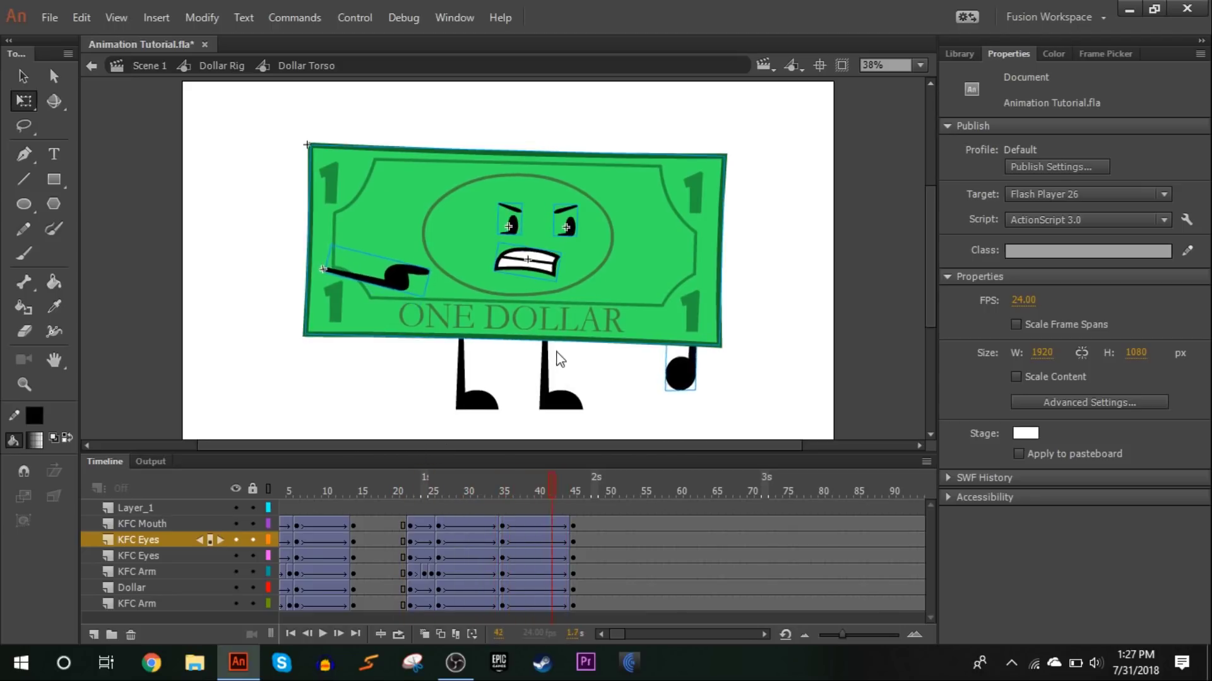
Step: Shift the Dollar Torso's part keyframes from frames 35 and 45 to 37 and 47, and preview the result in the Dollar Rig
drag(505, 510, 516, 436)
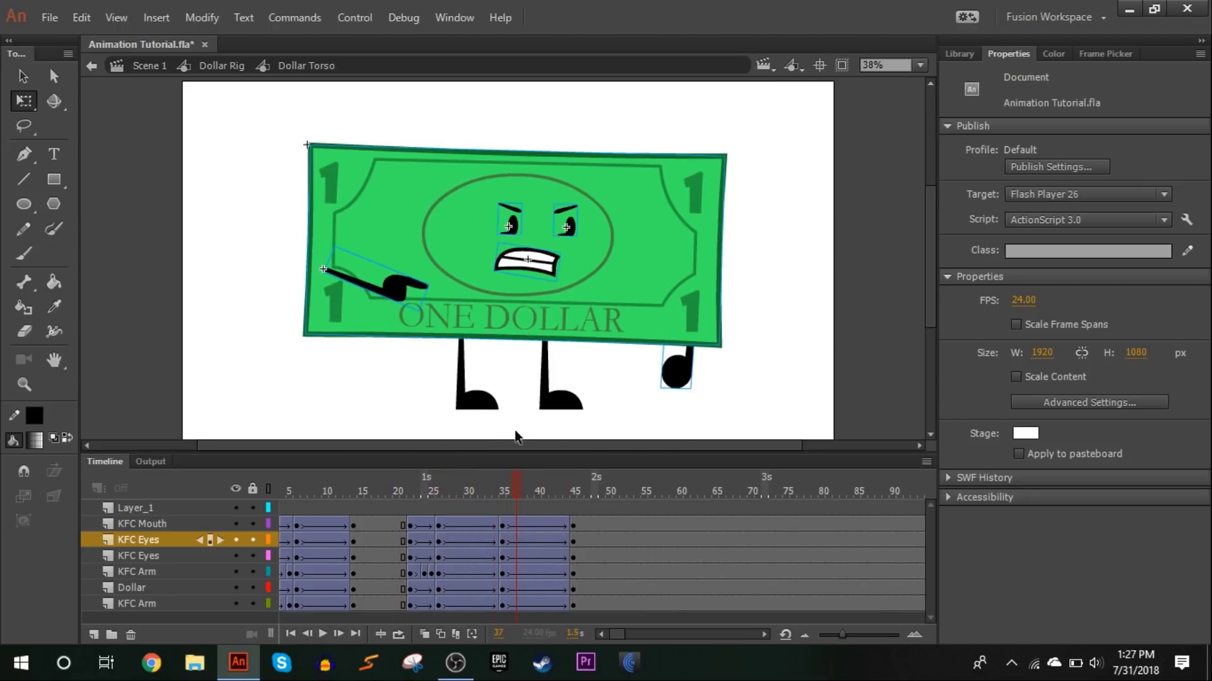
drag(502, 524, 558, 577)
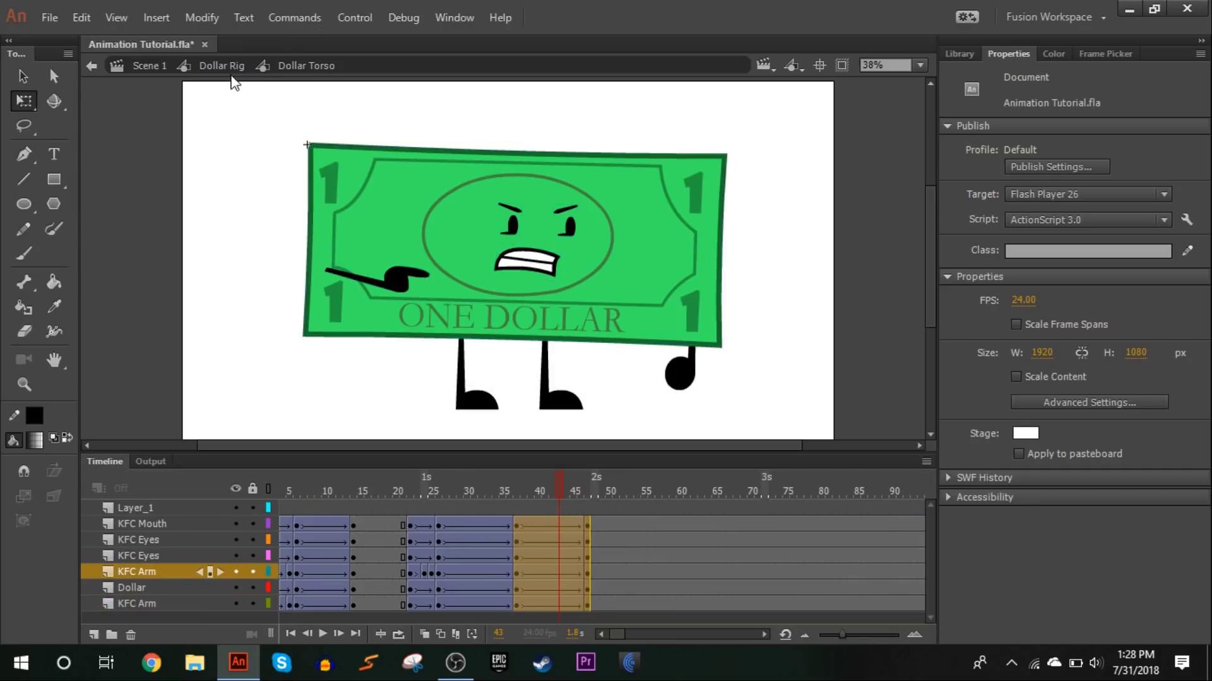
click(221, 66)
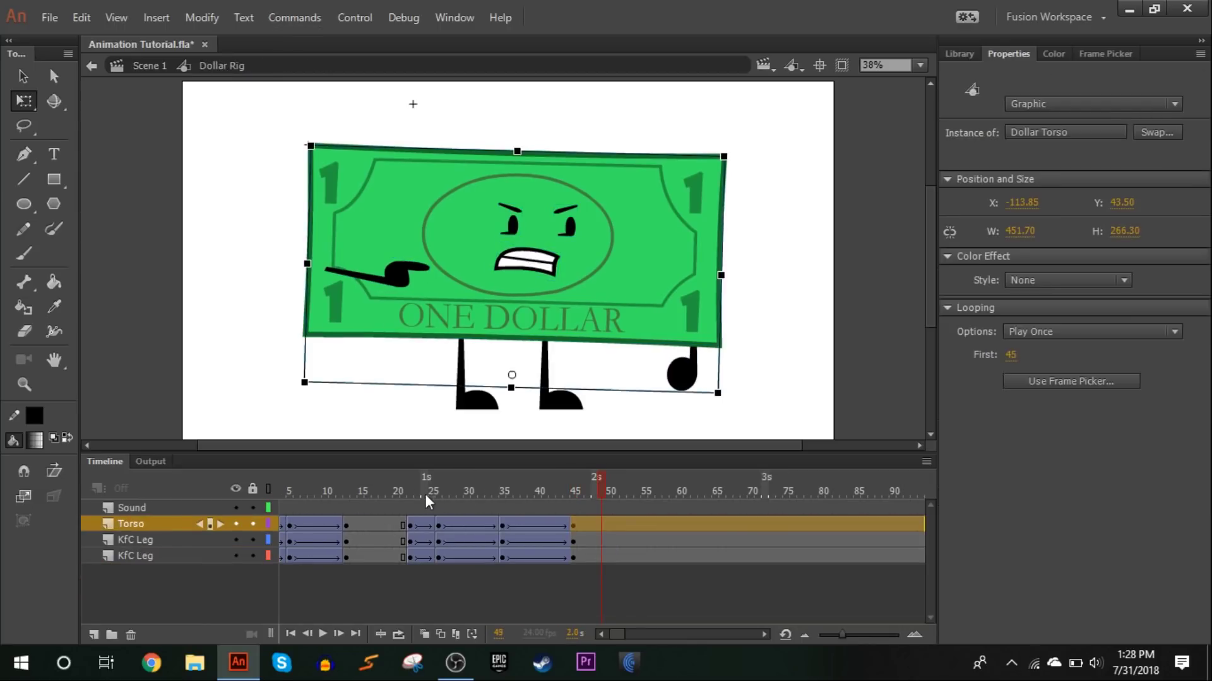
click(402, 493)
click(322, 633)
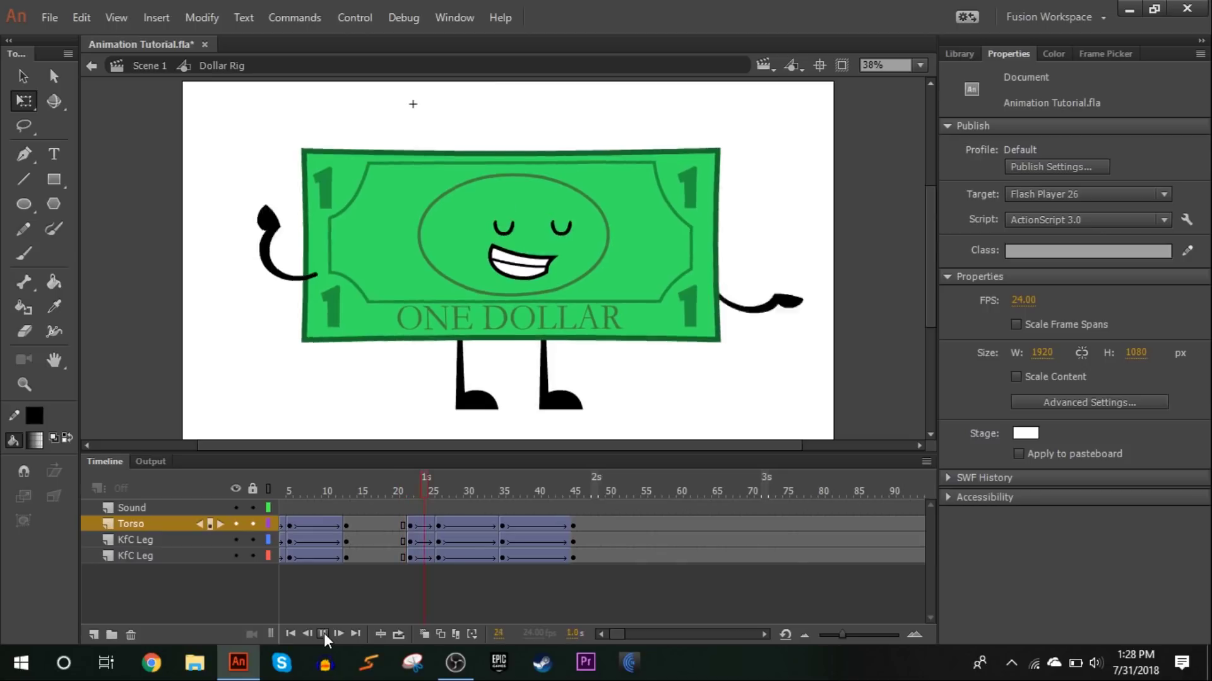
click(324, 633)
Step: Examine the pointing arm's settling motion by replaying it from about frame 22 at 100% zoom and in full view
click(402, 491)
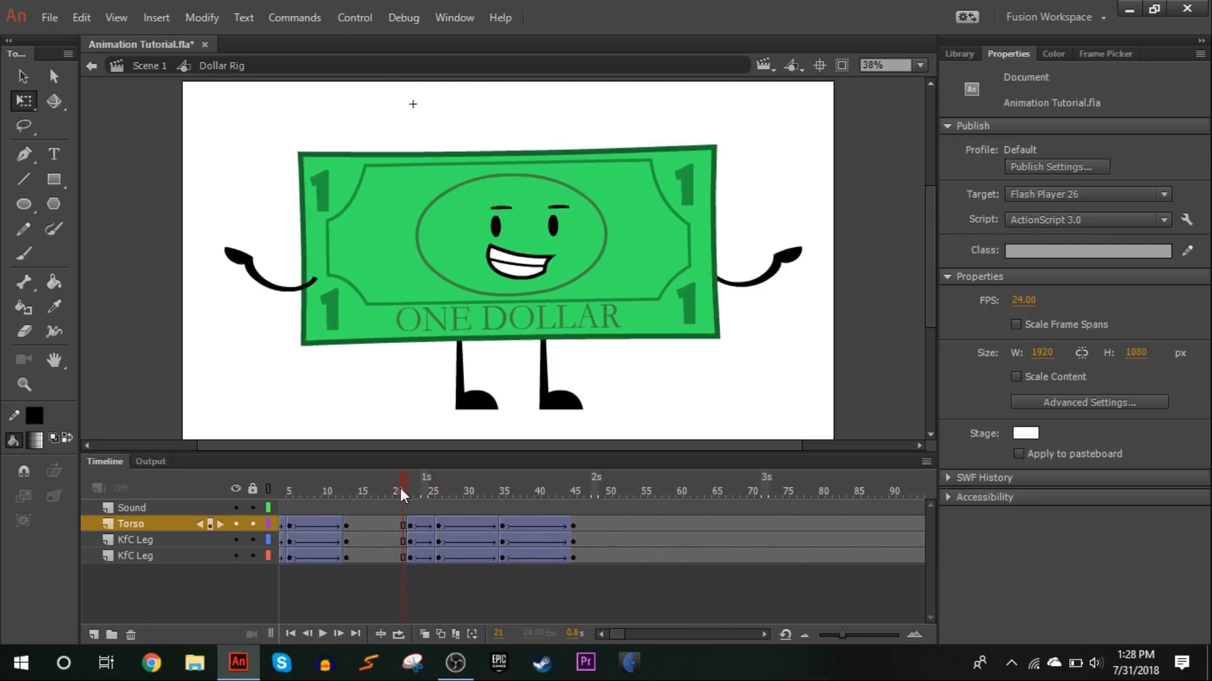
click(920, 65)
click(917, 181)
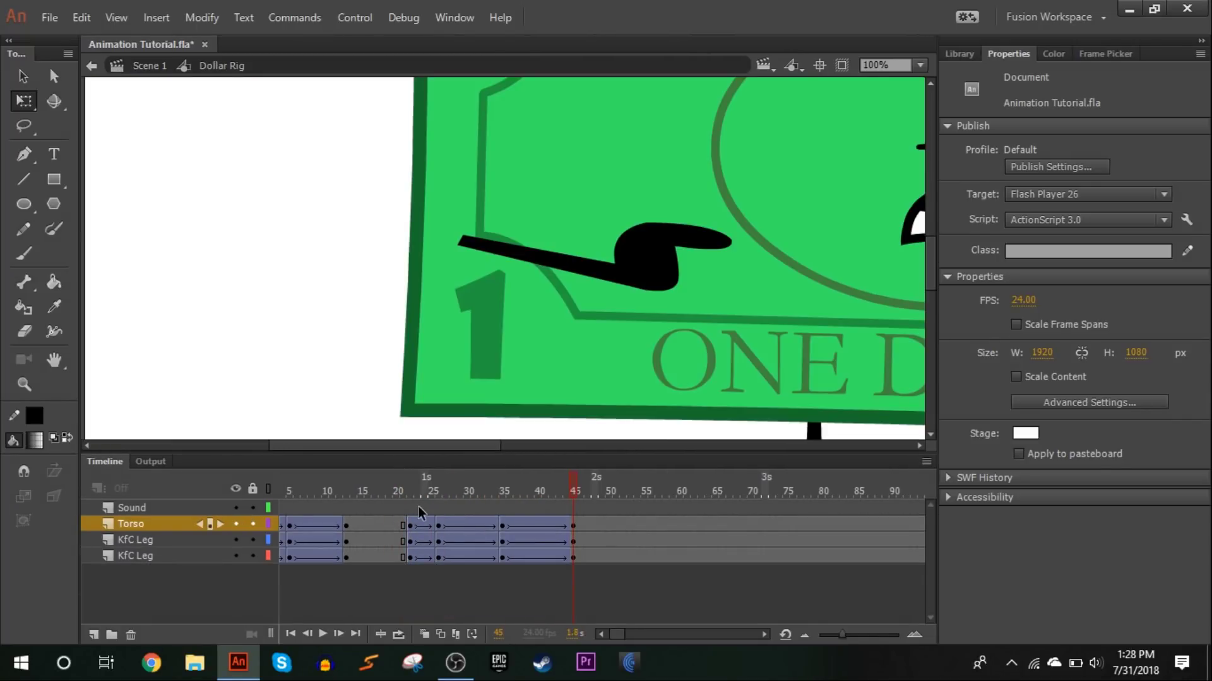
drag(409, 489, 587, 388)
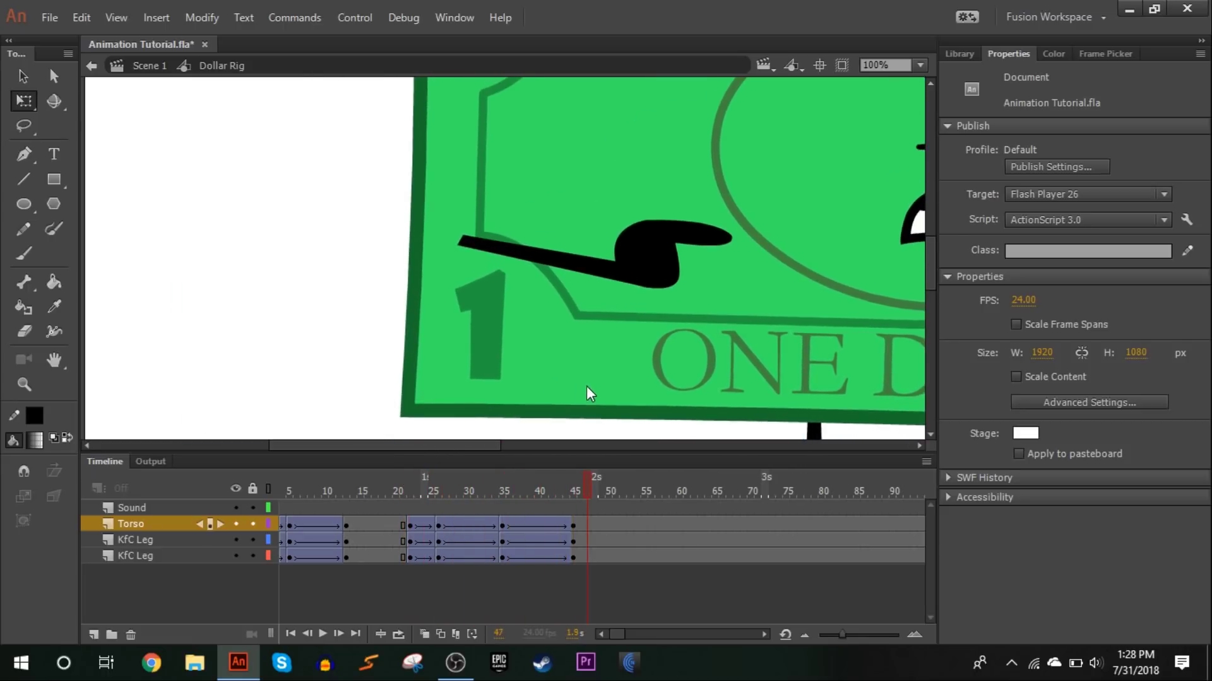
click(414, 491)
key(Return)
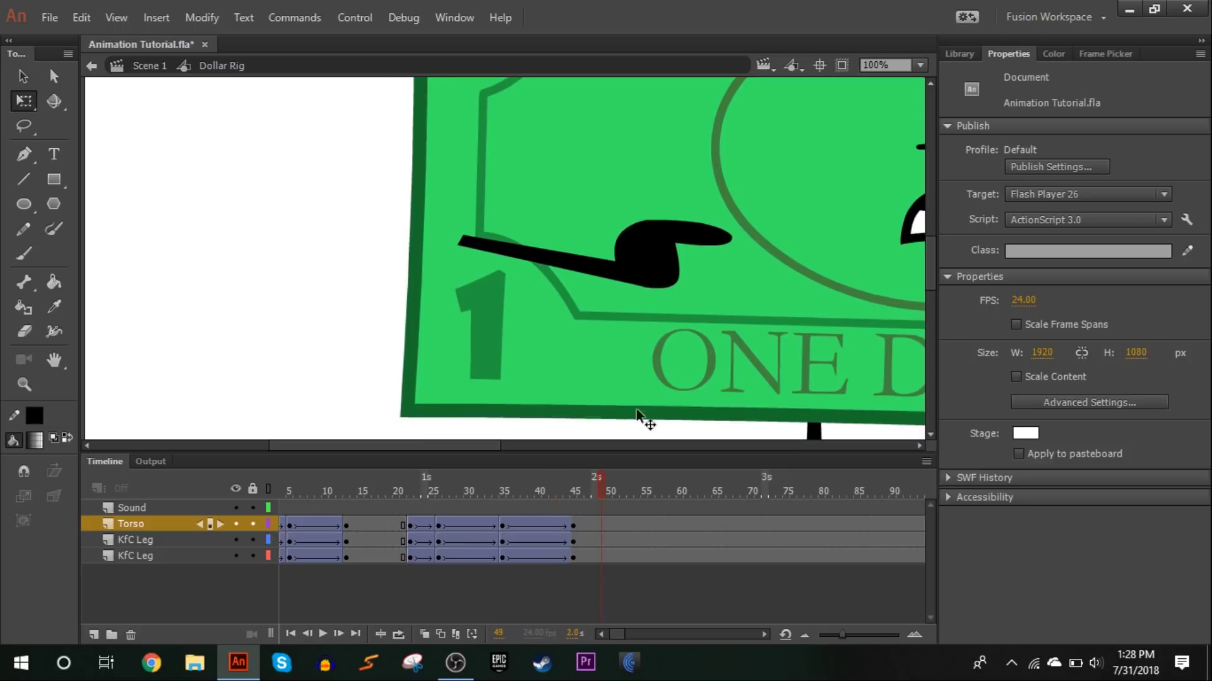
click(920, 65)
click(915, 104)
click(408, 512)
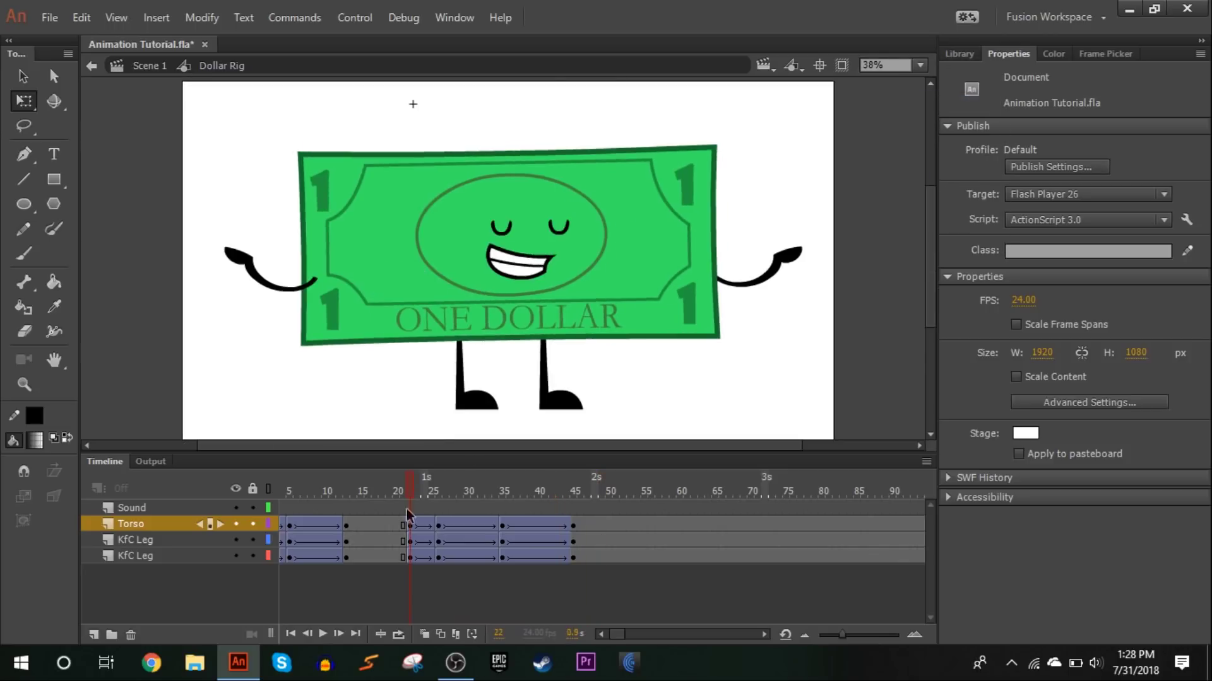
click(326, 628)
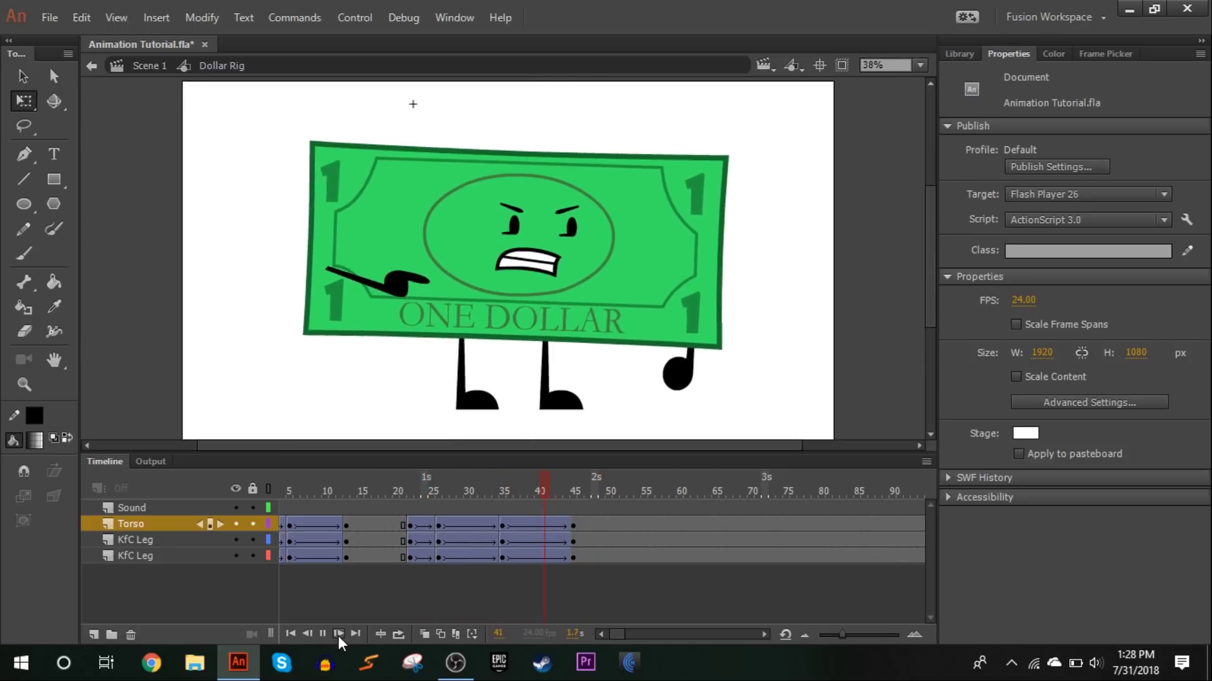
click(412, 491)
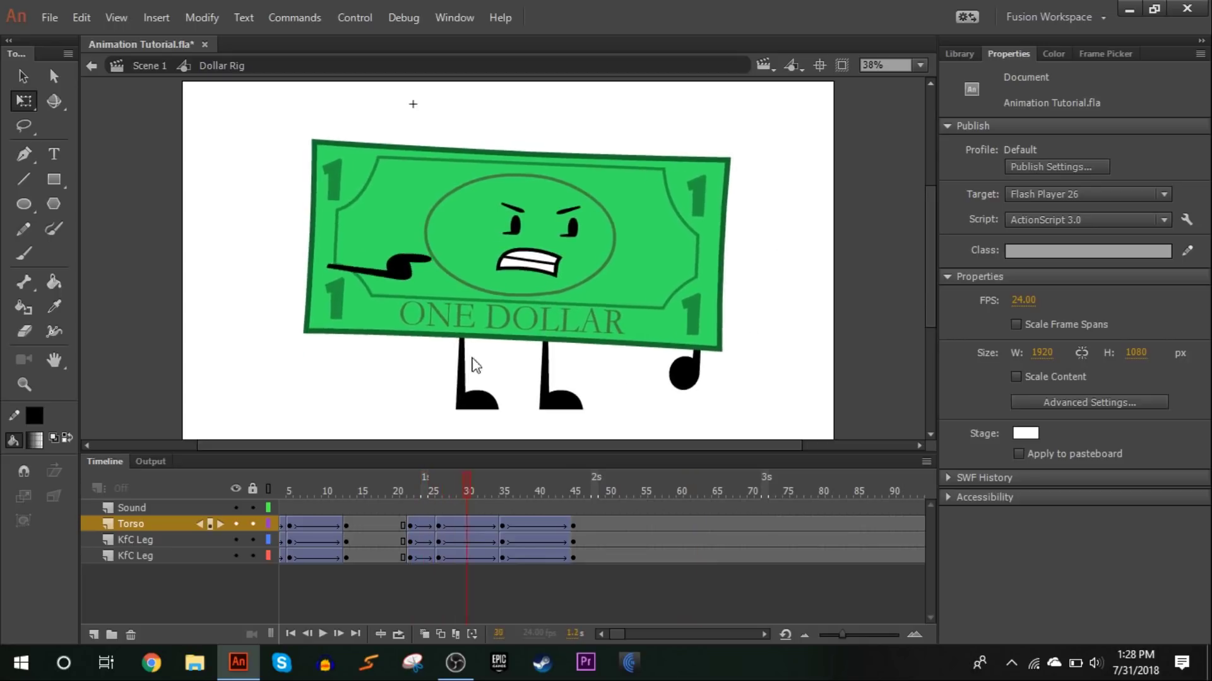
Step: Step through the end of the settling motion frame by frame up to frame 52
click(554, 321)
key(period)
key(period)
key(period)
key(period)
key(period)
key(period)
key(period)
key(period)
key(period)
key(period)
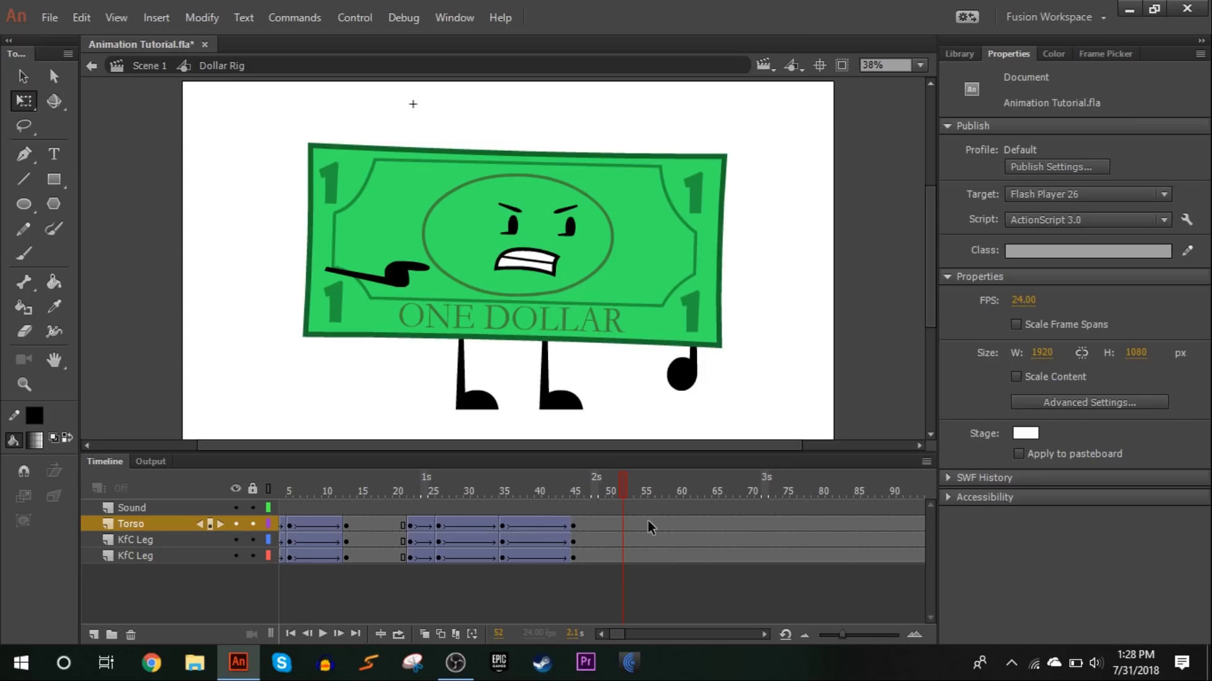
Step: Insert keyframes at frame 55 on the Torso and both leg layers of the Dollar Rig
click(646, 557)
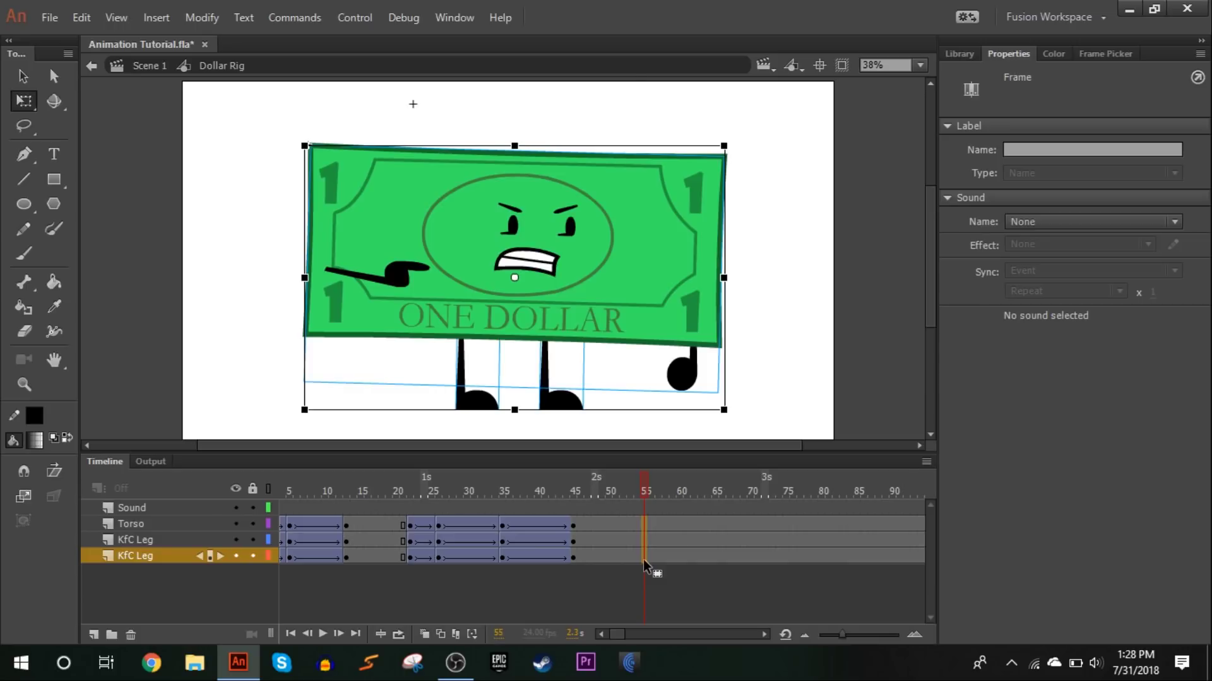
right_click(644, 559)
click(542, 126)
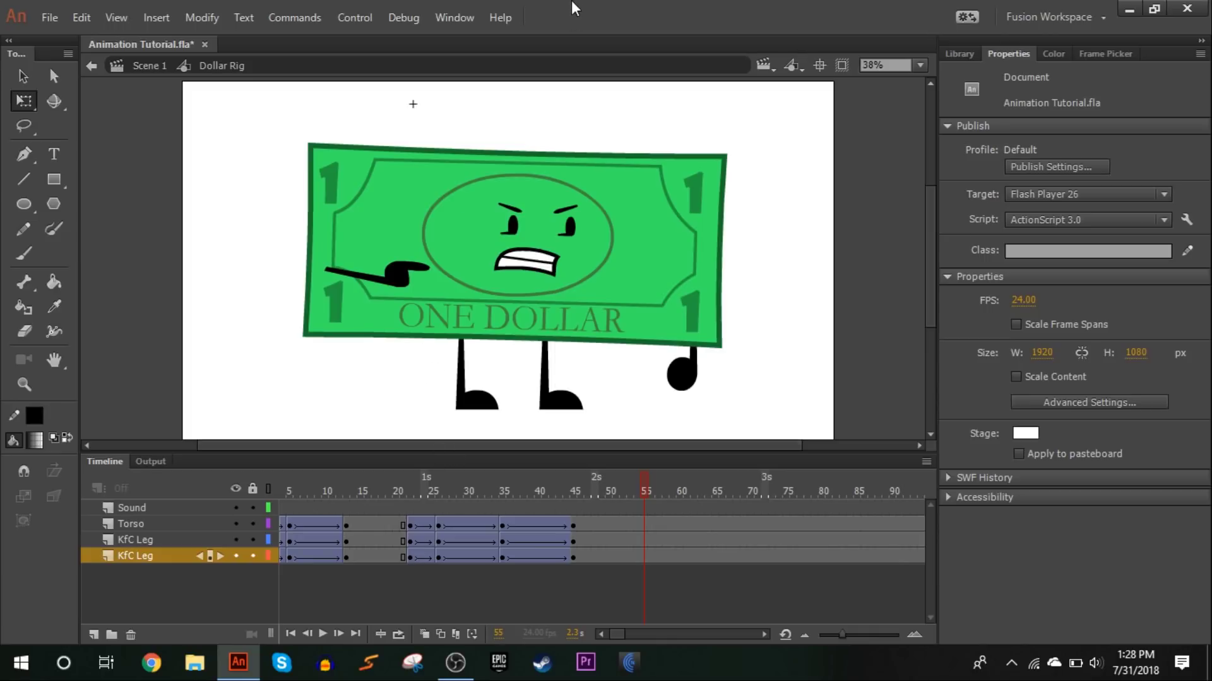
scroll(747, 252, down, 3)
drag(645, 524, 645, 559)
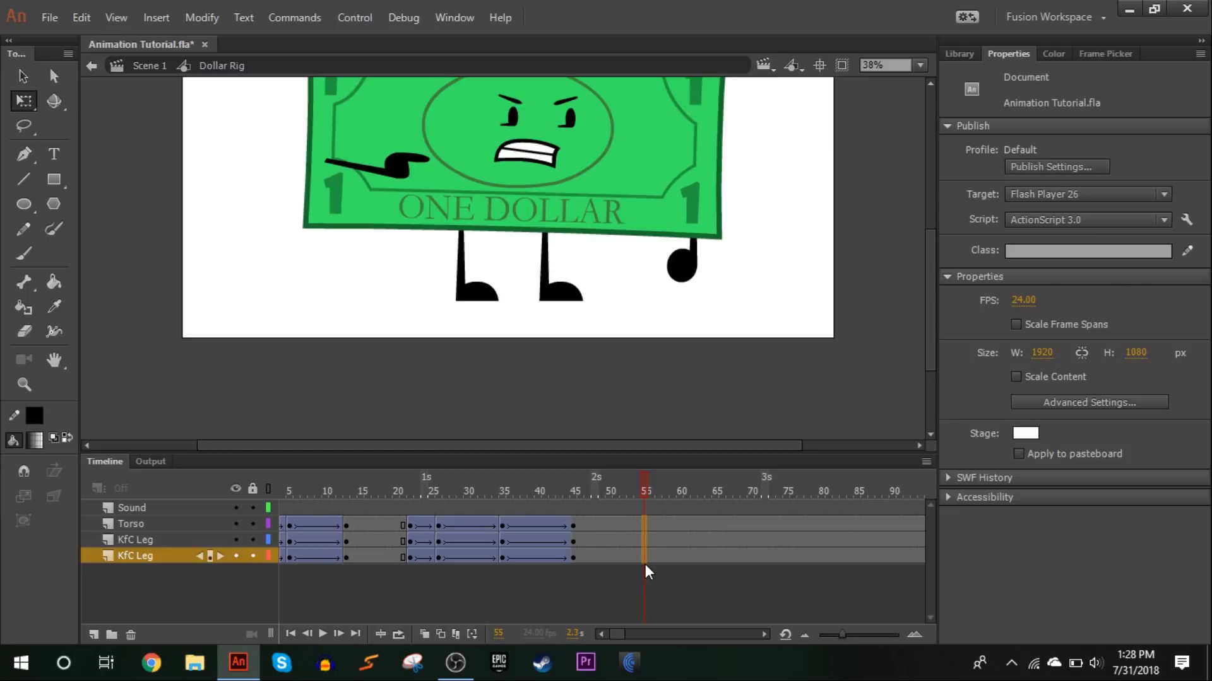
click(790, 279)
Step: Open the Dollar Torso and insert keyframes at frame 55 on its mouth, eyes, arm and Dollar layers
double_click(713, 205)
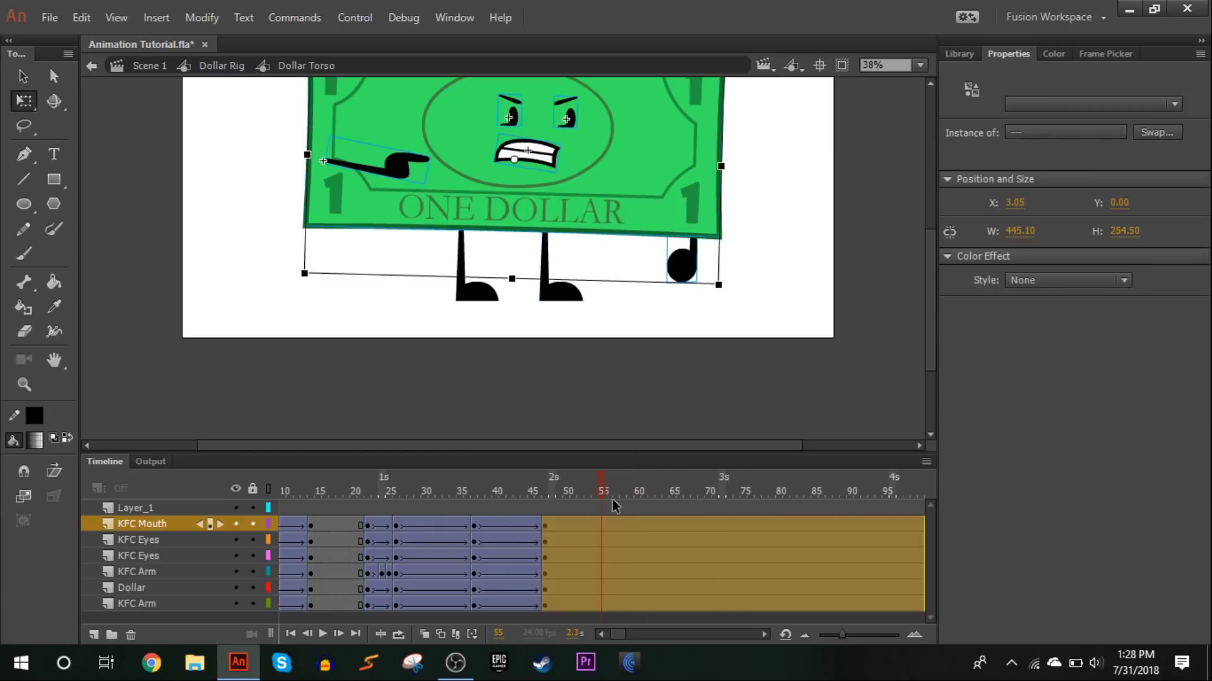
drag(601, 540, 601, 612)
key(F6)
click(588, 380)
scroll(589, 381, up, 3)
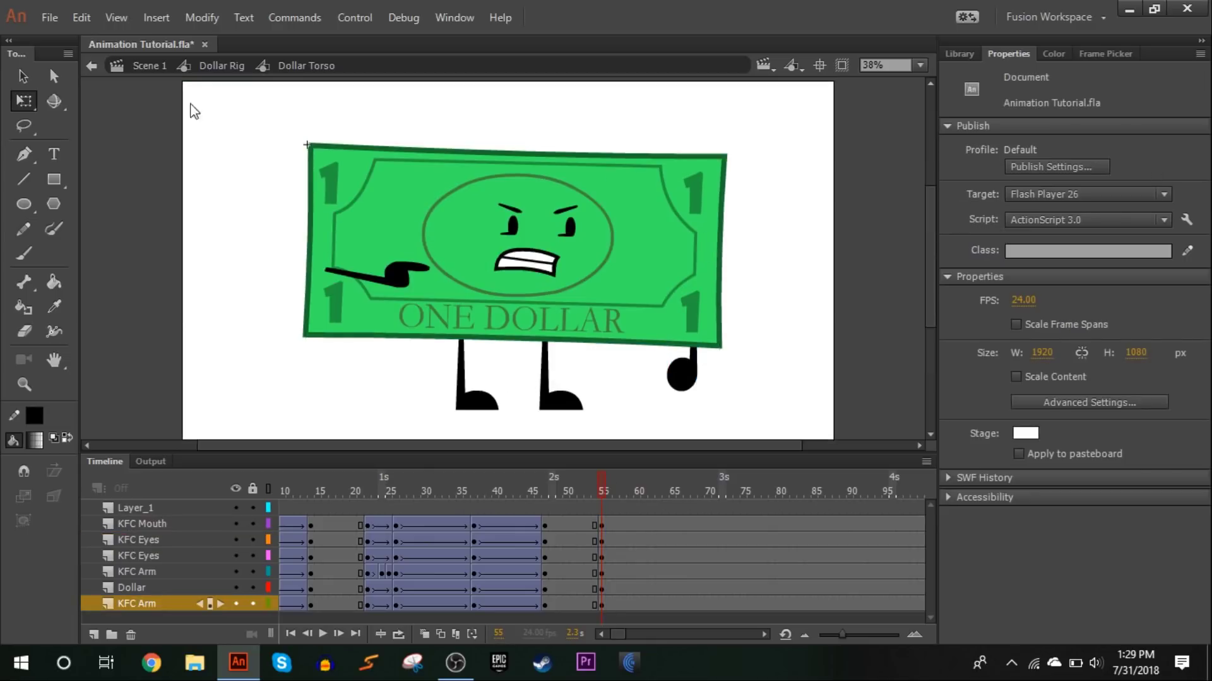
Step: Return to the Dollar Rig and insert keyframes at frame 77 on the Torso and both leg layers
click(221, 65)
click(191, 244)
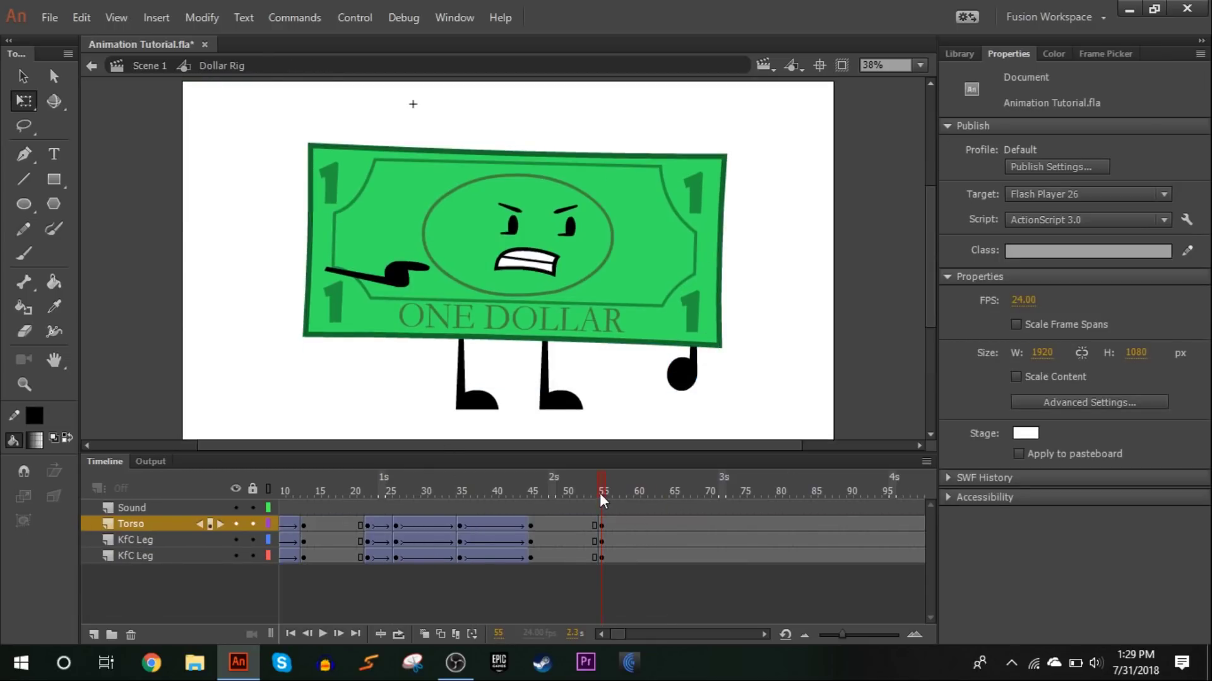
drag(599, 494, 756, 525)
click(756, 554)
key(F6)
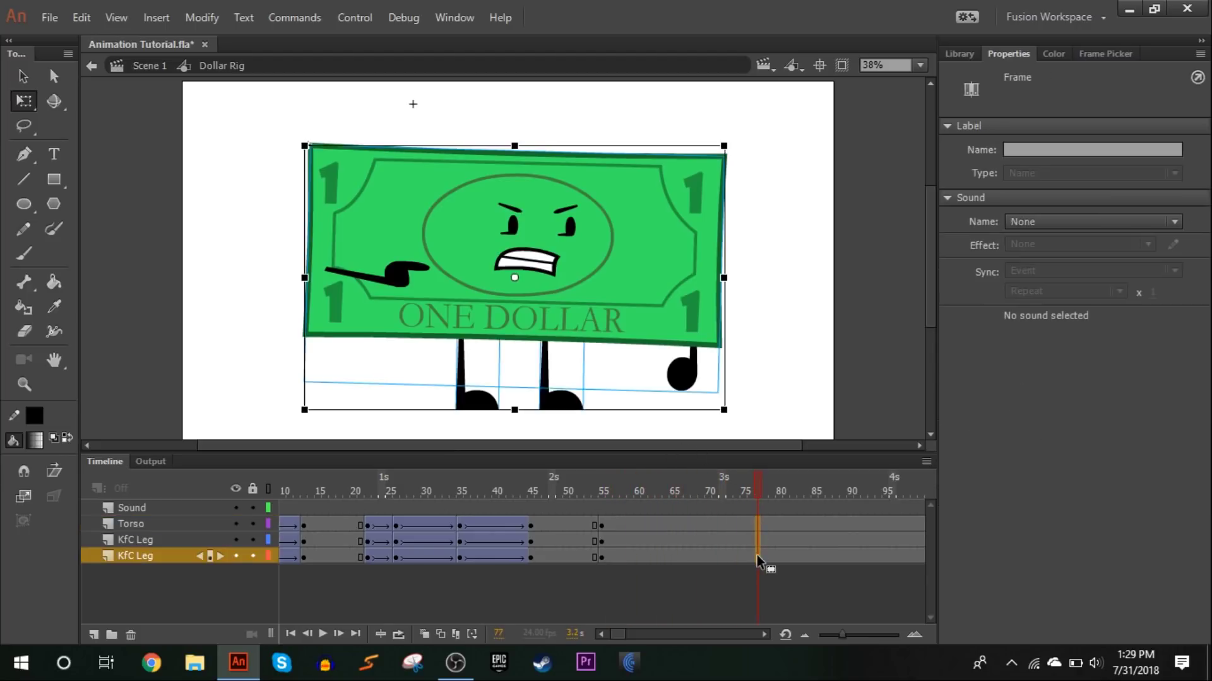
Step: Open the Dollar Torso and insert keyframes at frame 77 on its mouth, eyes, arm and Dollar layers
double_click(665, 272)
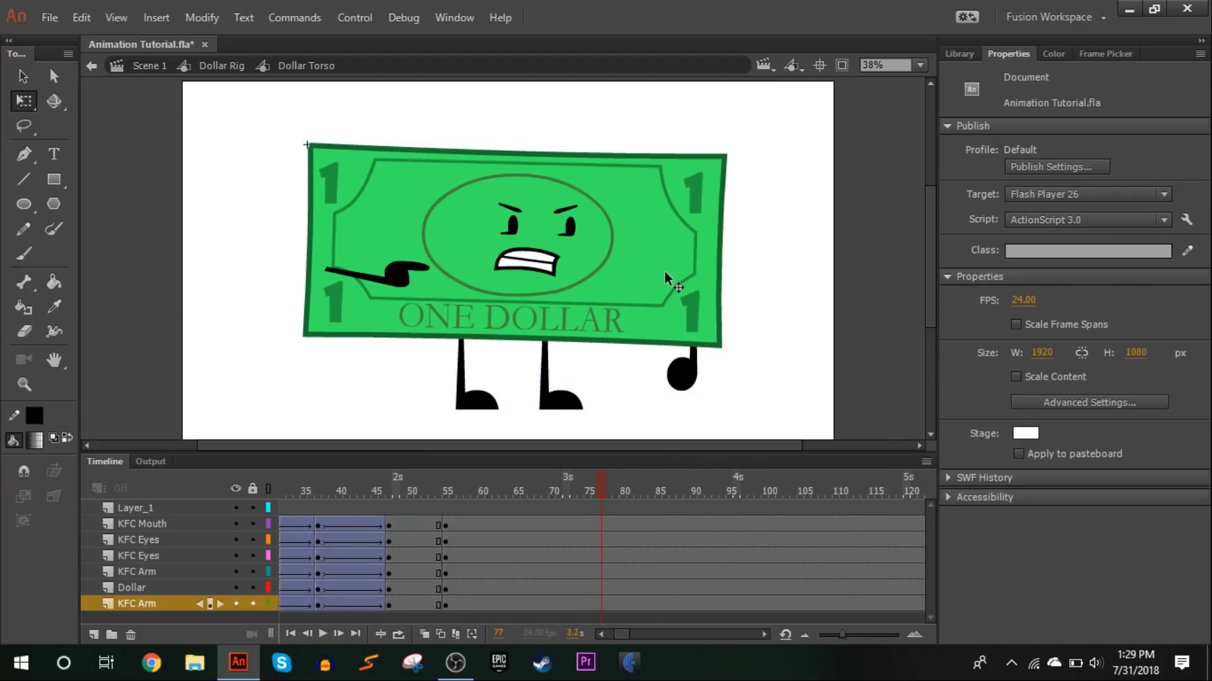
drag(602, 533, 602, 624)
key(F6)
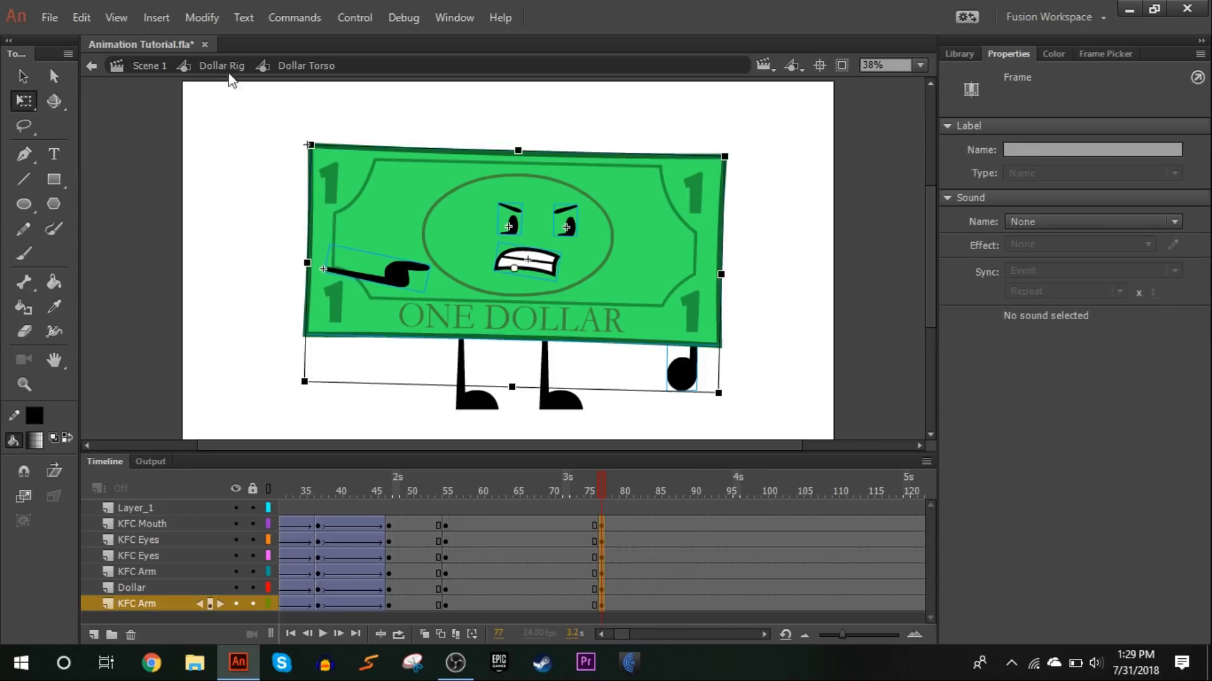
Step: Return to the Dollar Rig and insert keyframes at frame 66 on the Torso and both leg layers
click(221, 66)
drag(446, 490, 608, 429)
click(444, 491)
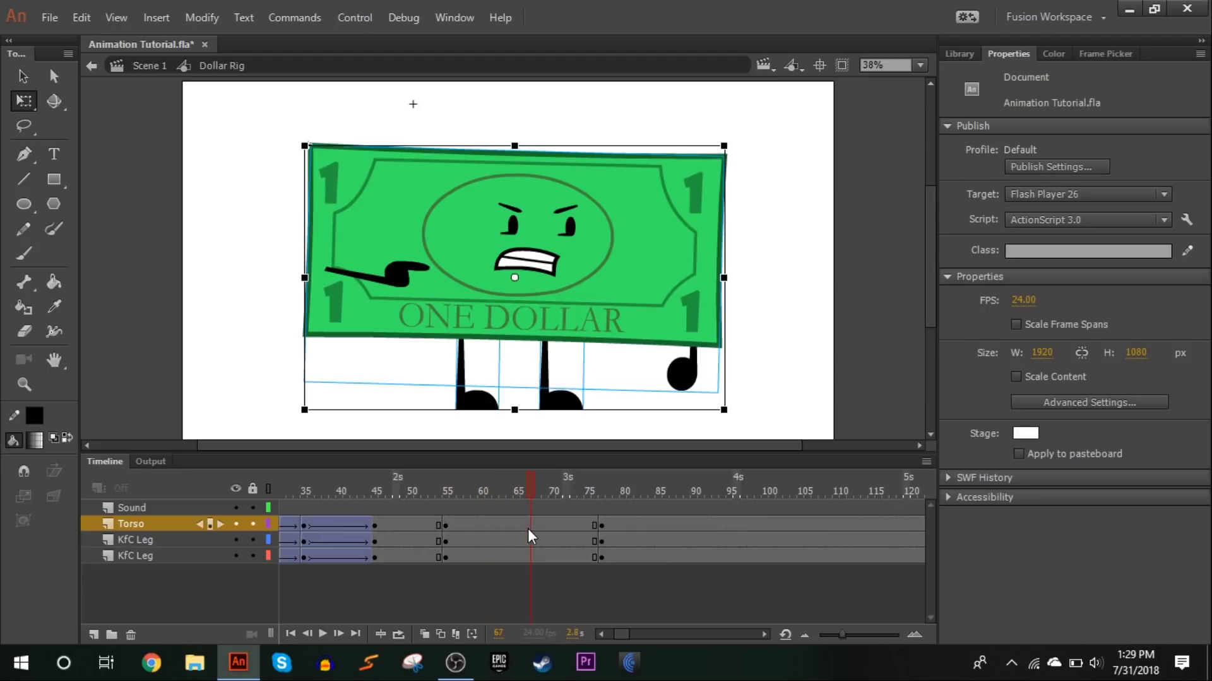
drag(528, 527, 525, 565)
key(F6)
Step: Skew both legs slightly so their upper ends lean to the right at frame 66
click(920, 65)
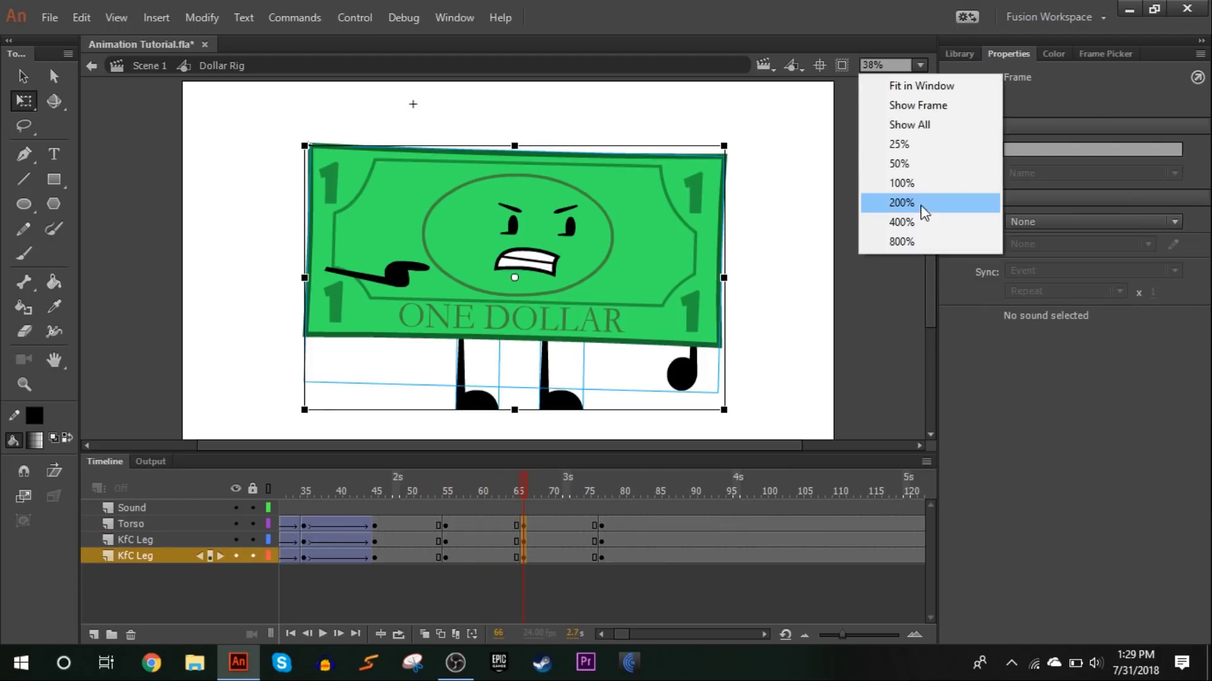
click(927, 181)
scroll(672, 342, down, 5)
click(376, 324)
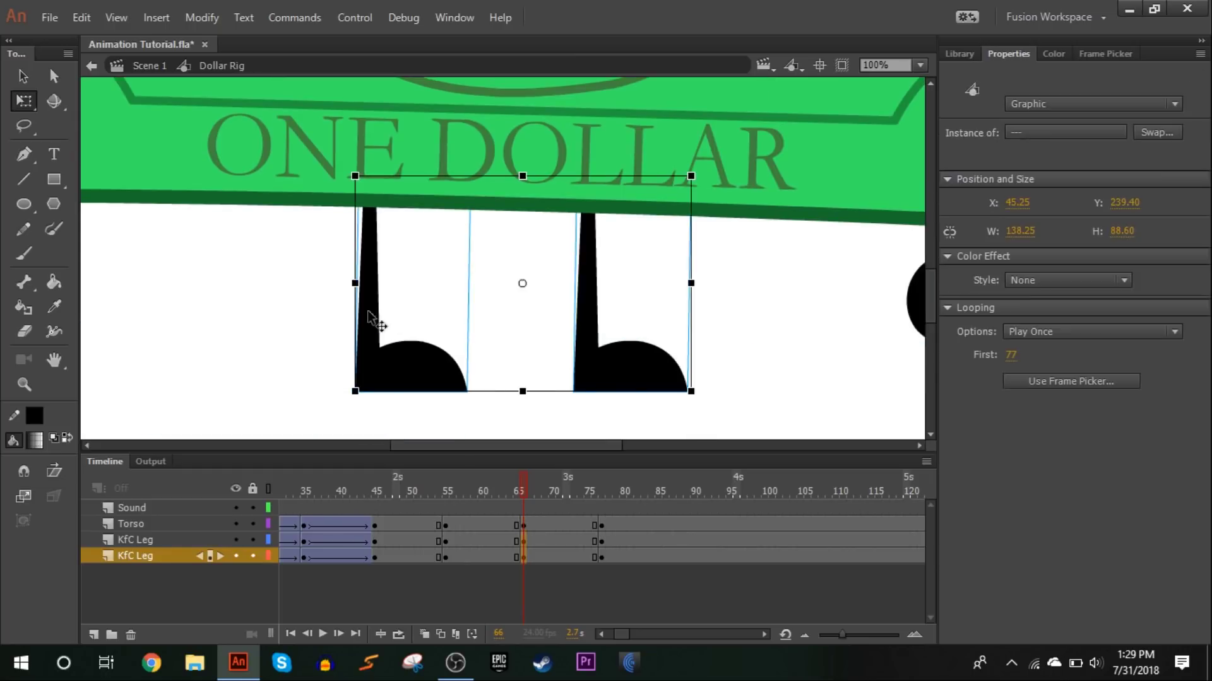
drag(580, 176, 588, 176)
Step: Rotate the Dollar Torso slightly clockwise at frame 66 to follow the leaning legs, and scrub through to frame 77
drag(521, 446, 450, 446)
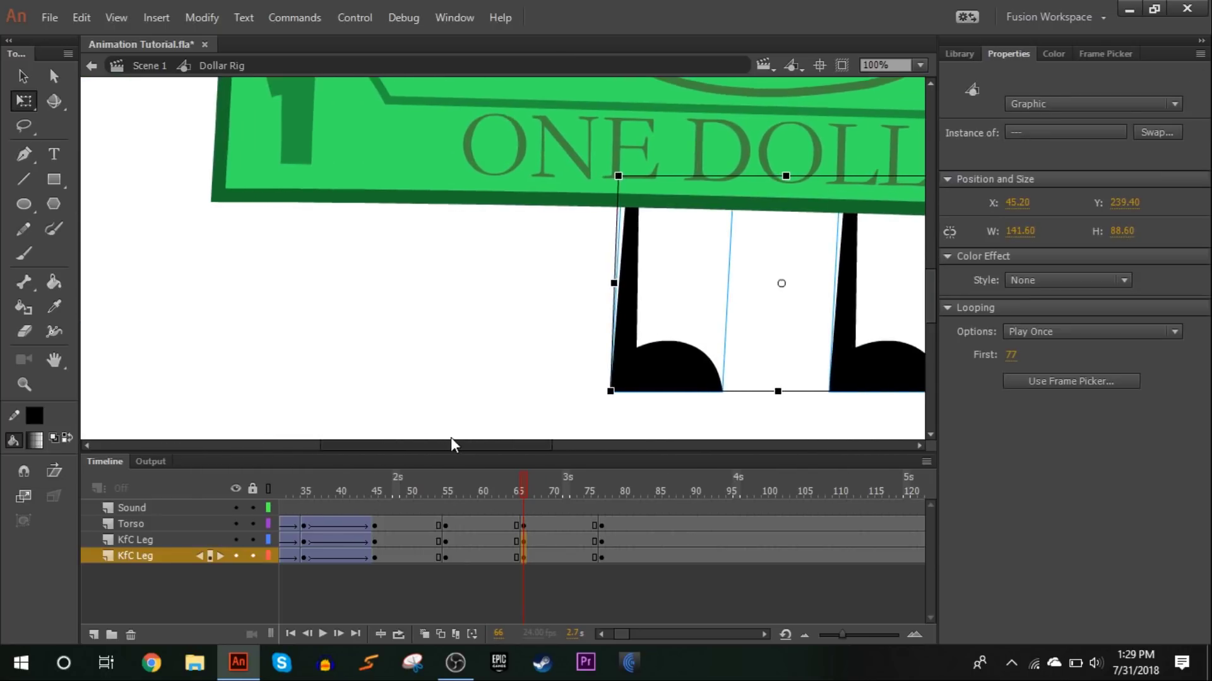
click(267, 187)
drag(200, 317, 202, 306)
click(919, 65)
click(922, 85)
drag(527, 480, 605, 480)
click(522, 526)
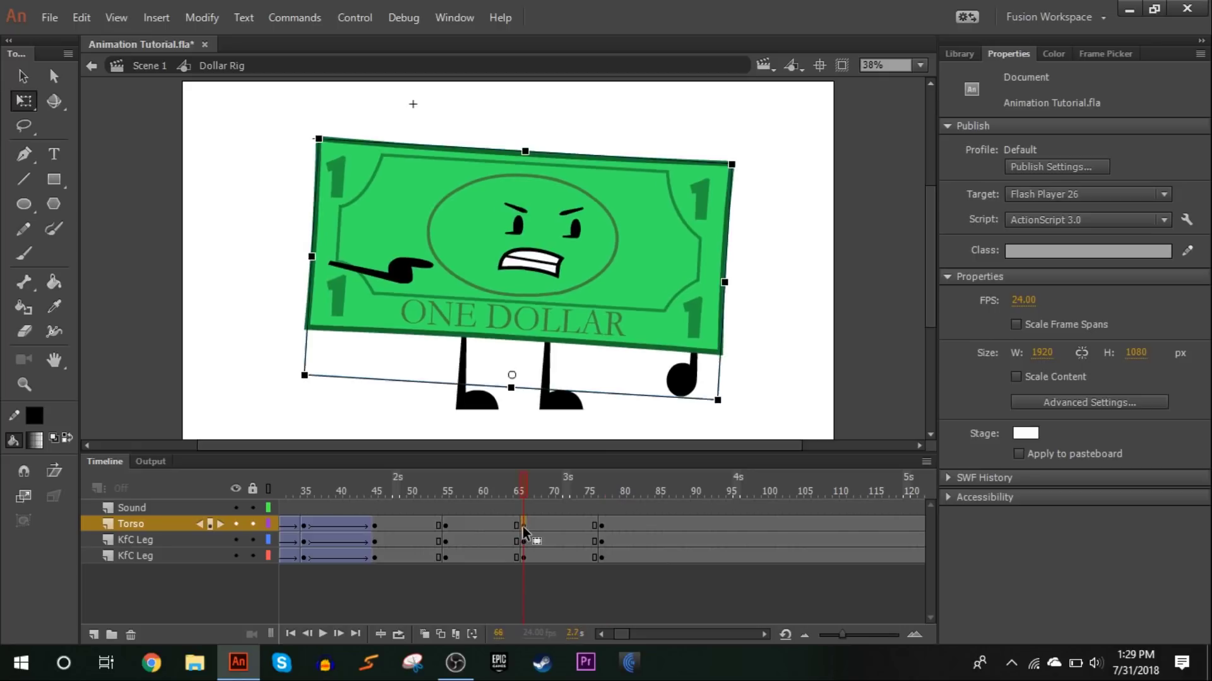
Step: Create classic tweens between frames 55 and 77 on the Torso and both leg layers, with Quad Ease In Out easing
drag(597, 417, 445, 331)
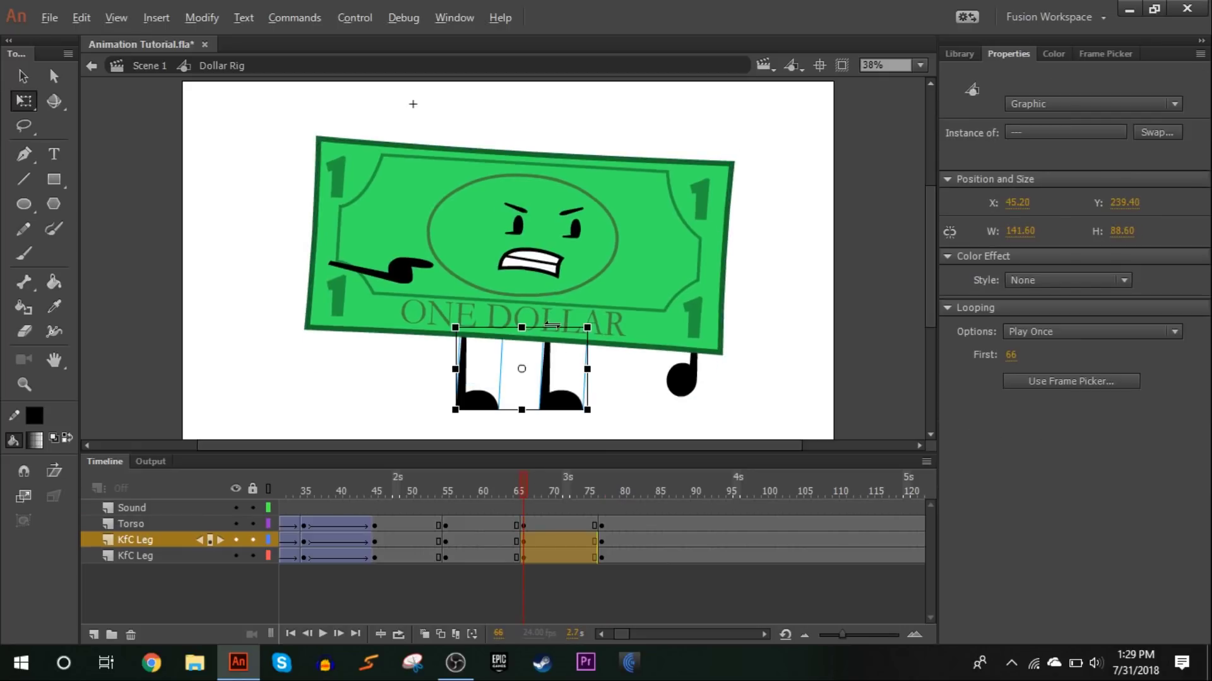
drag(519, 499, 619, 474)
drag(478, 525, 554, 558)
right_click(552, 557)
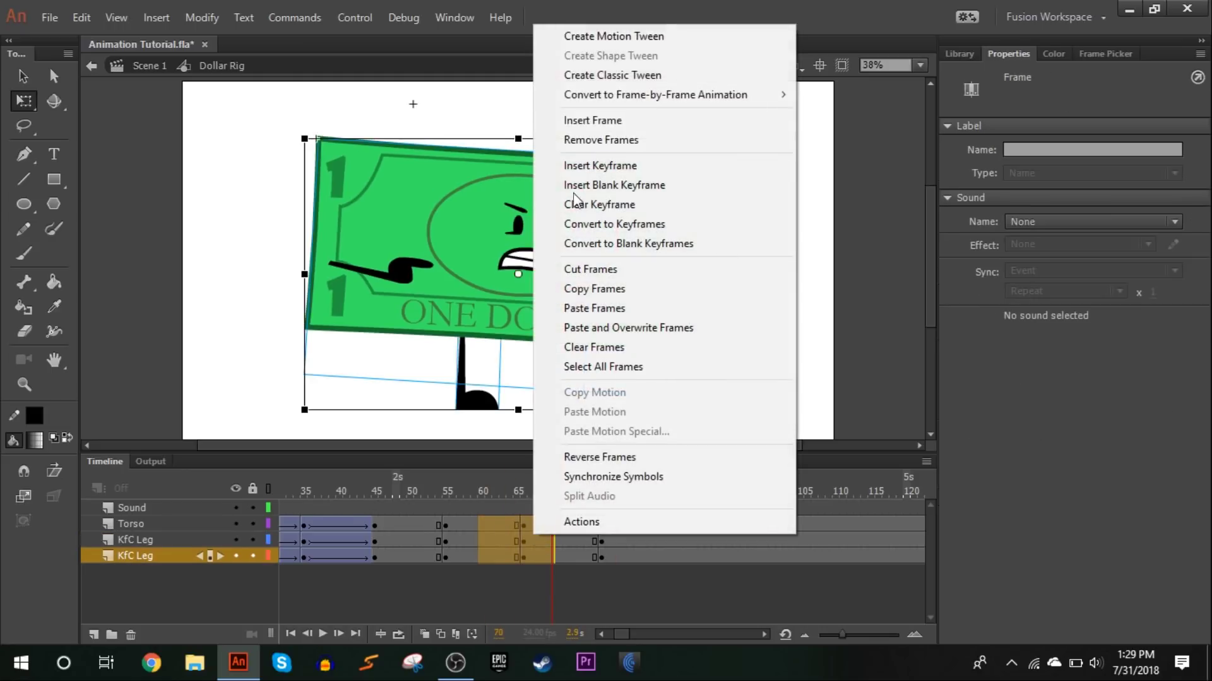
click(618, 74)
click(1085, 257)
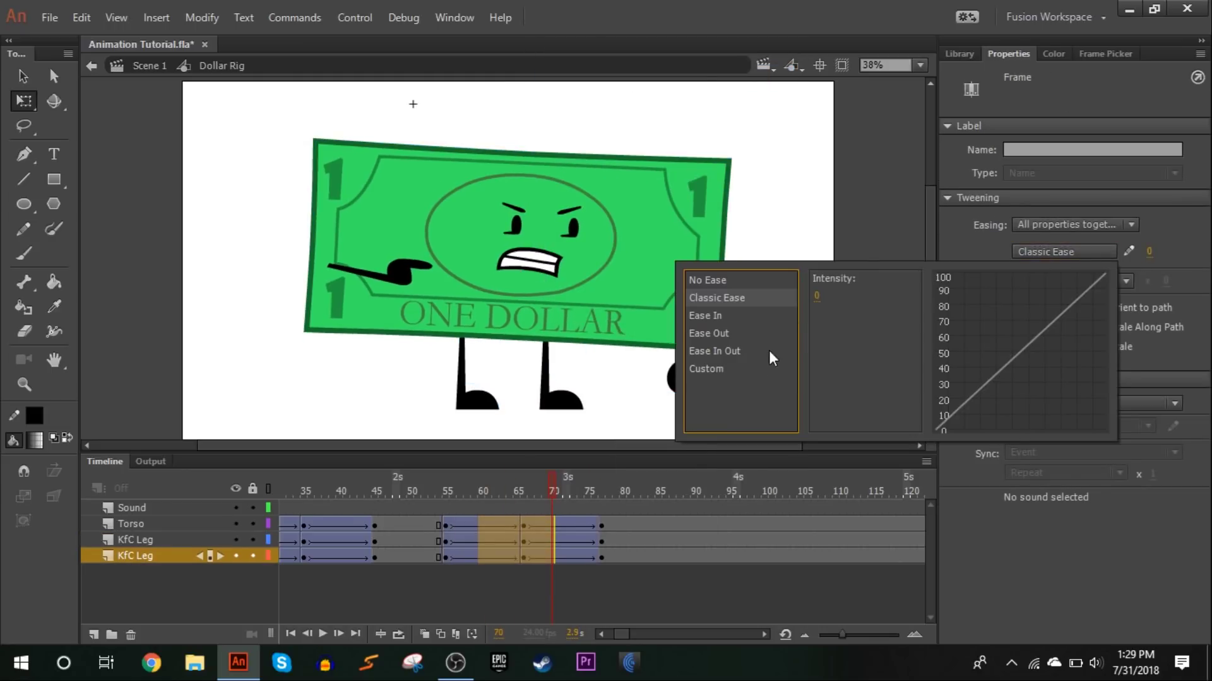
click(725, 351)
double_click(810, 283)
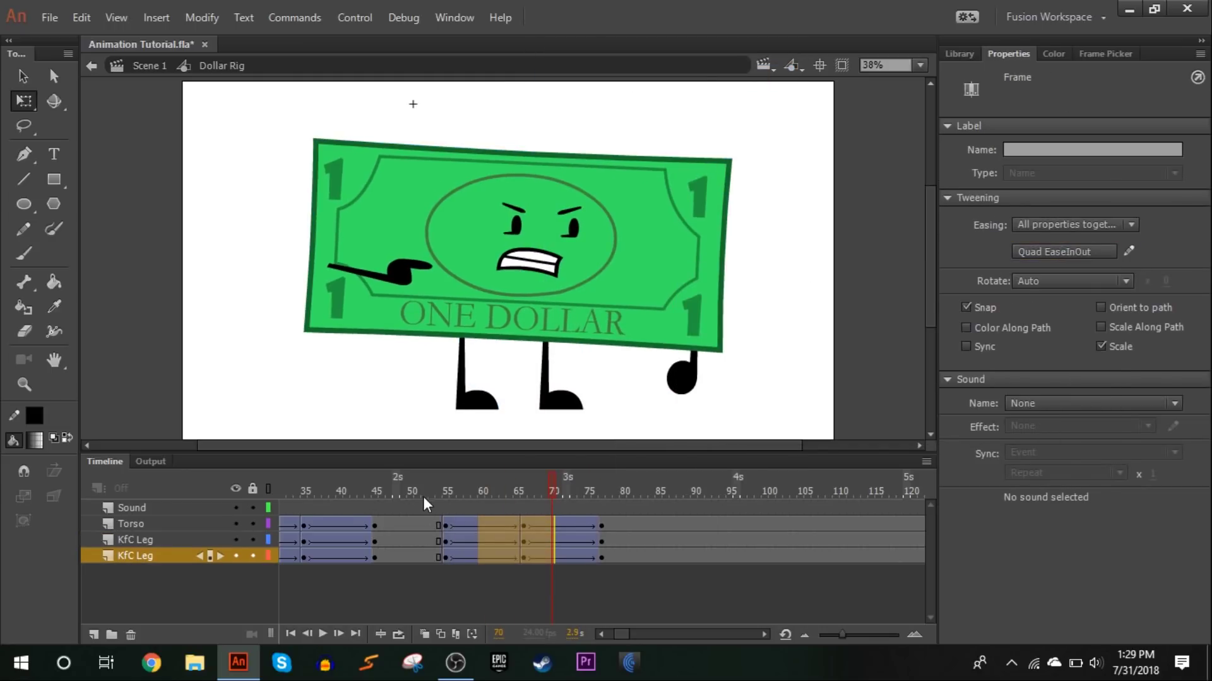
Step: Play back the sway between frames 55 and 77 and scrub through it to check the torso and leg motion
click(439, 491)
key(Return)
key(Return)
key(Return)
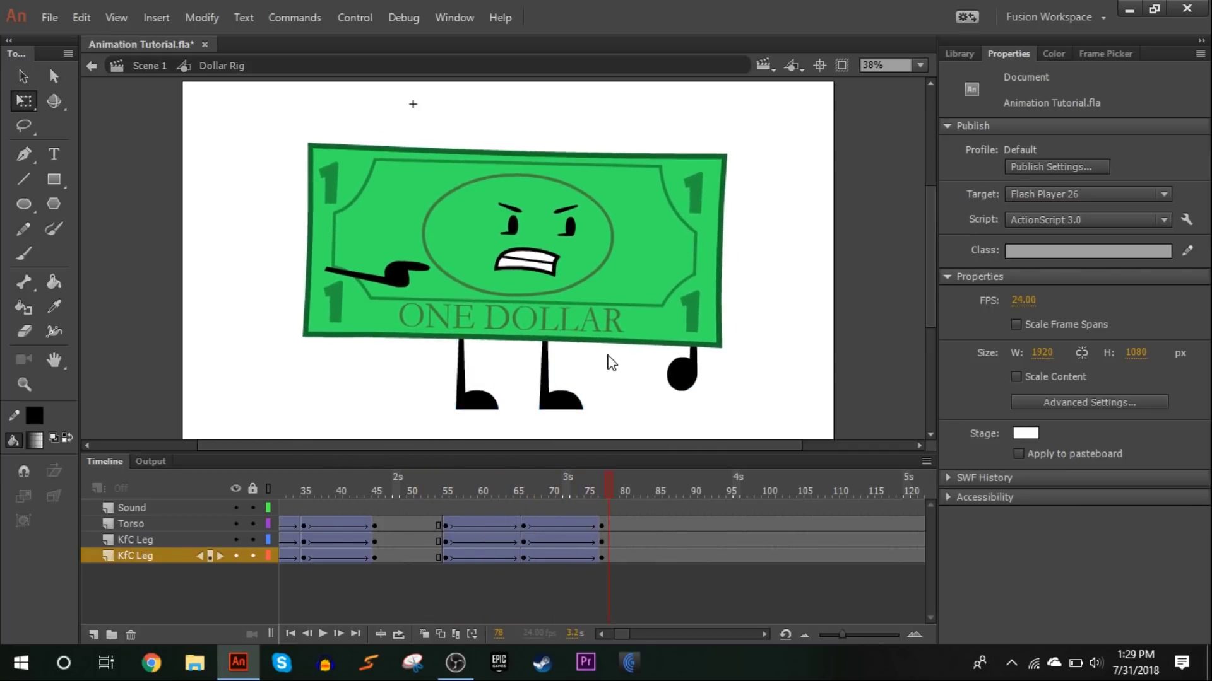
click(449, 487)
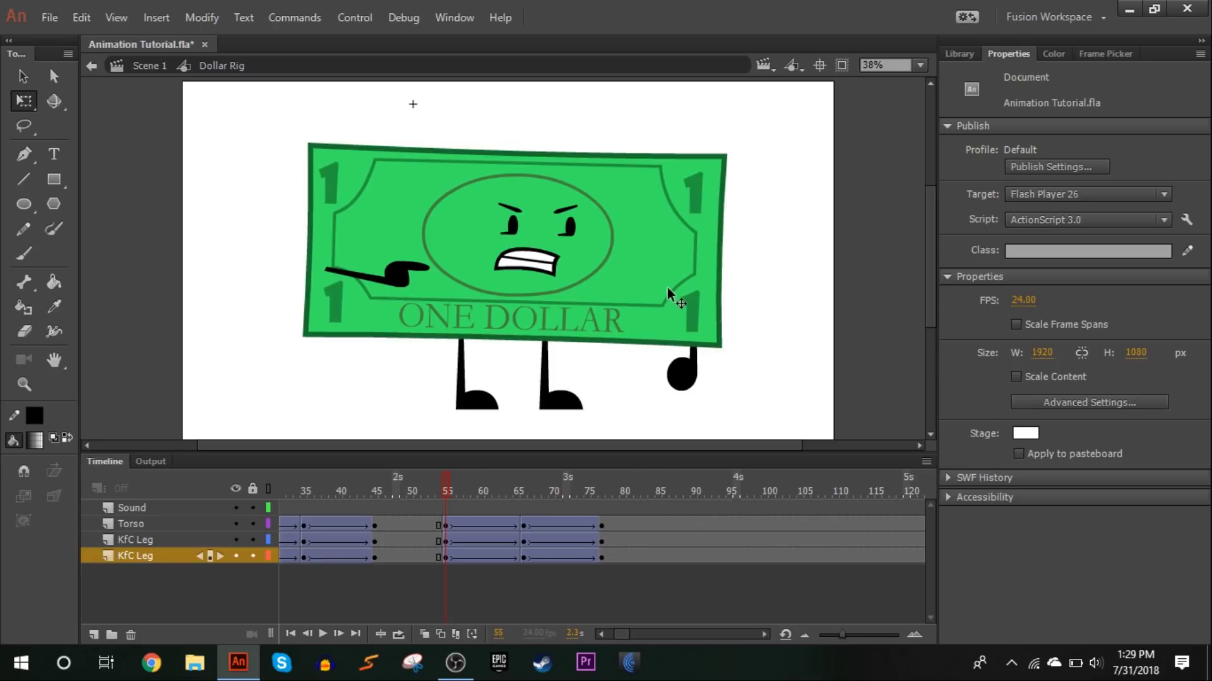
click(522, 494)
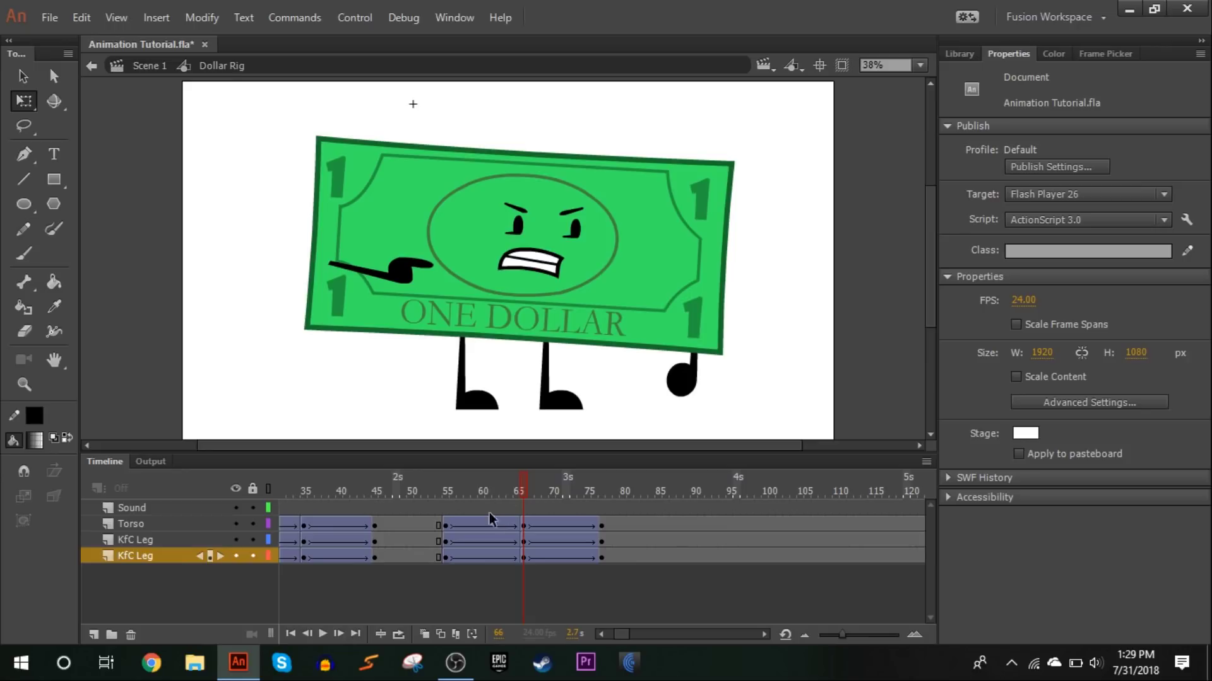
drag(445, 526, 593, 557)
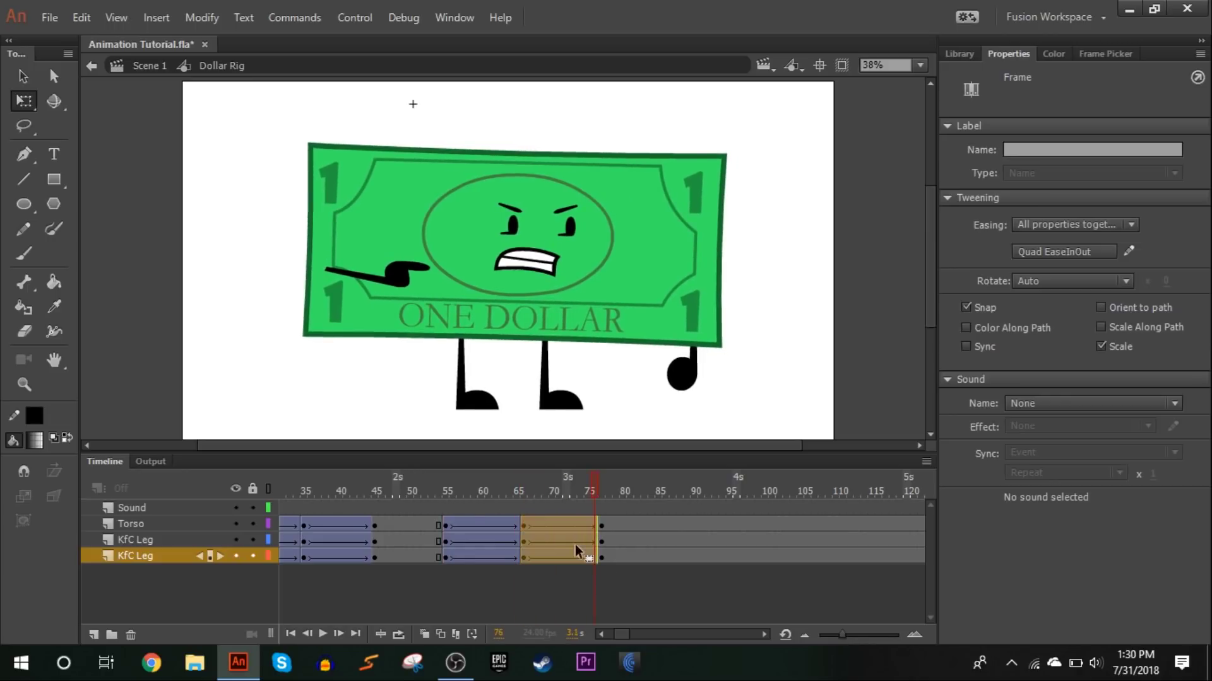
drag(477, 493, 560, 544)
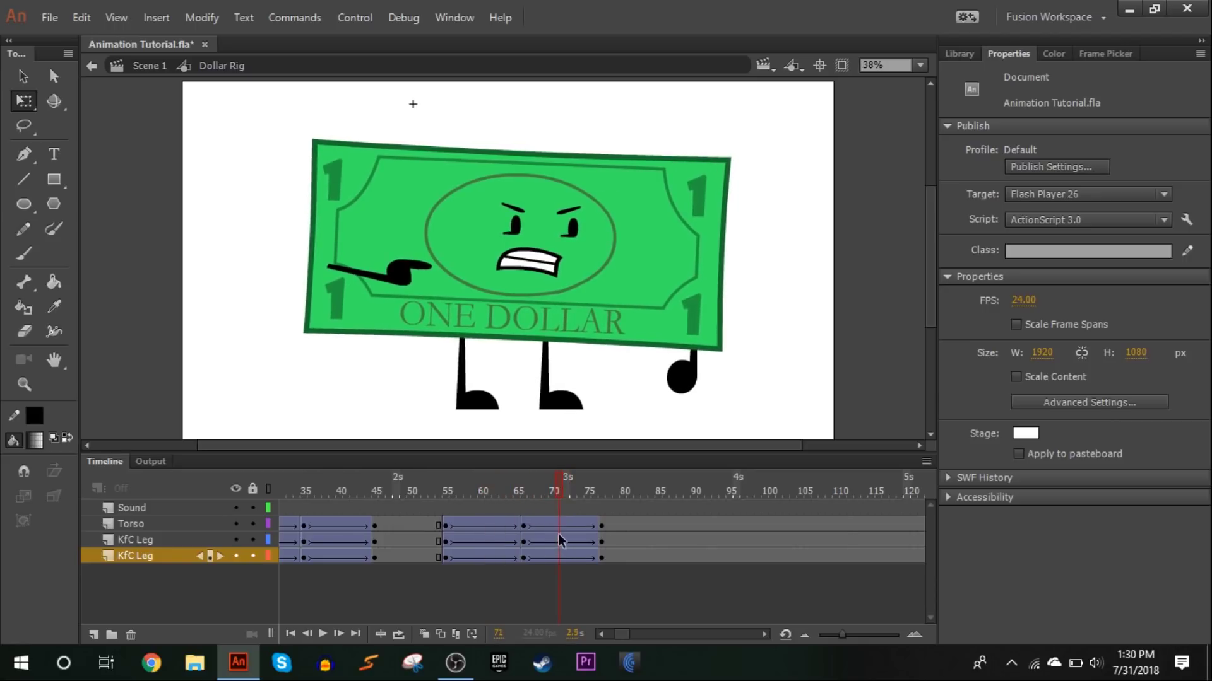
Step: Open the Dollar Torso and insert keyframes at frame 60 on its mouth, eyes, arm and Dollar layers, clearing the extra ones at frame 61
click(523, 526)
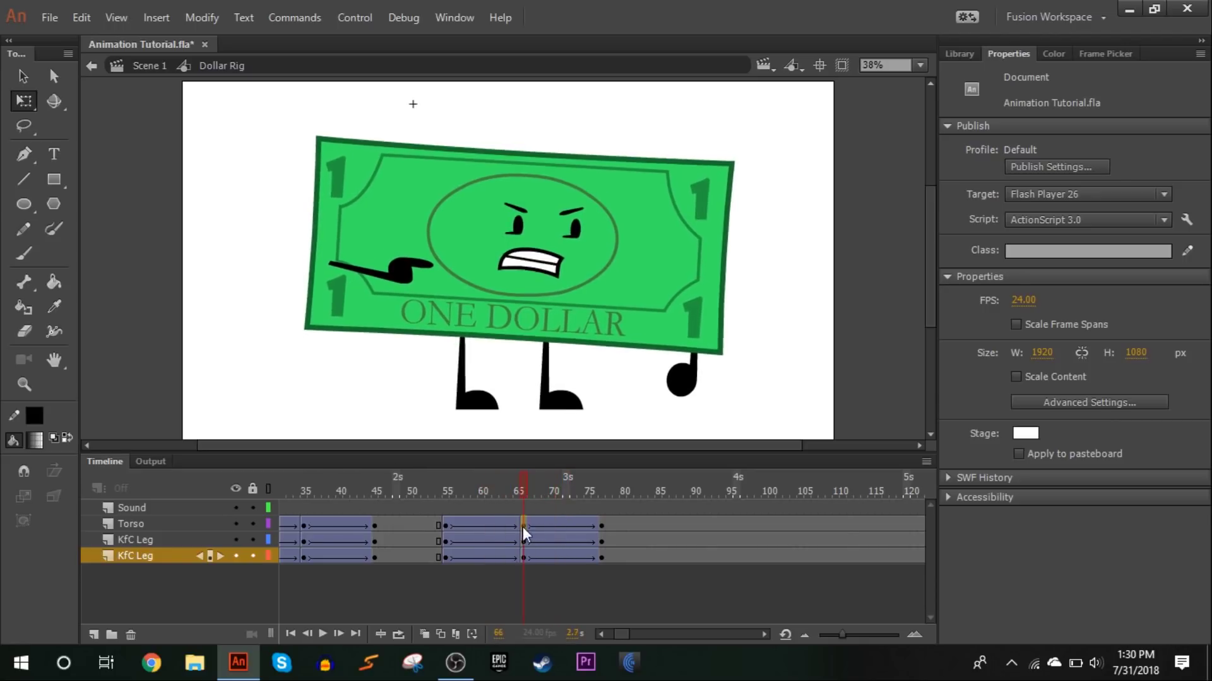
double_click(614, 252)
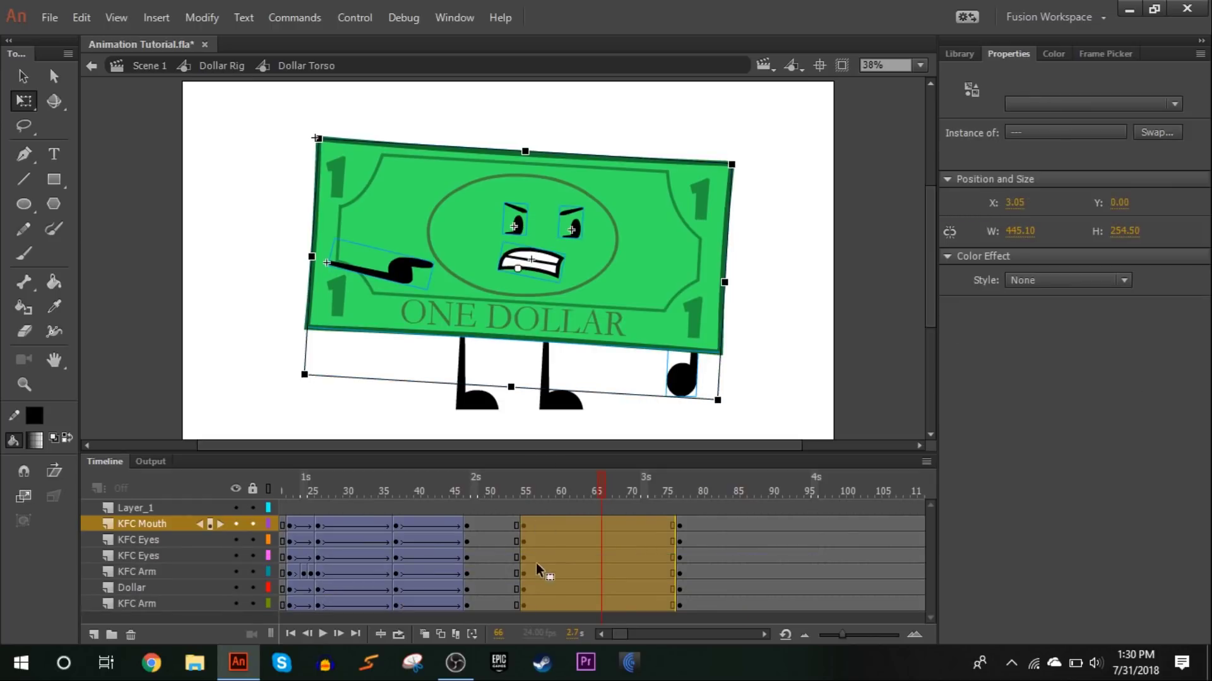
drag(565, 524, 564, 608)
key(F6)
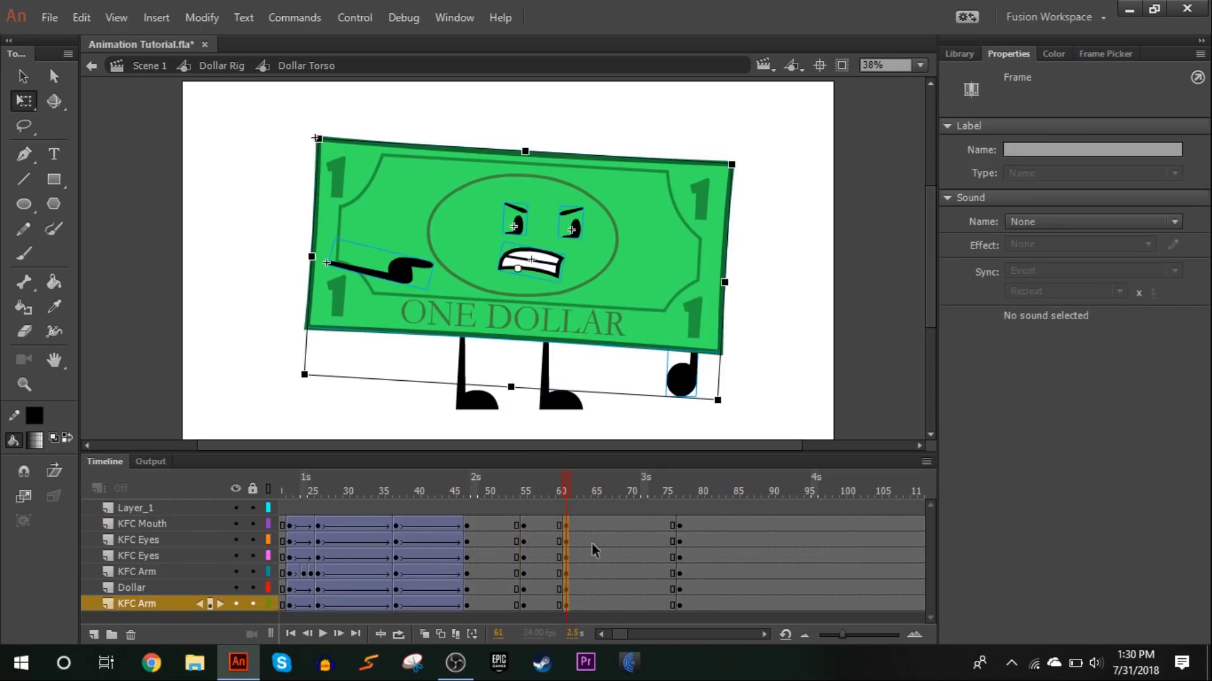
click(601, 489)
drag(565, 526, 588, 607)
right_click(580, 579)
click(637, 249)
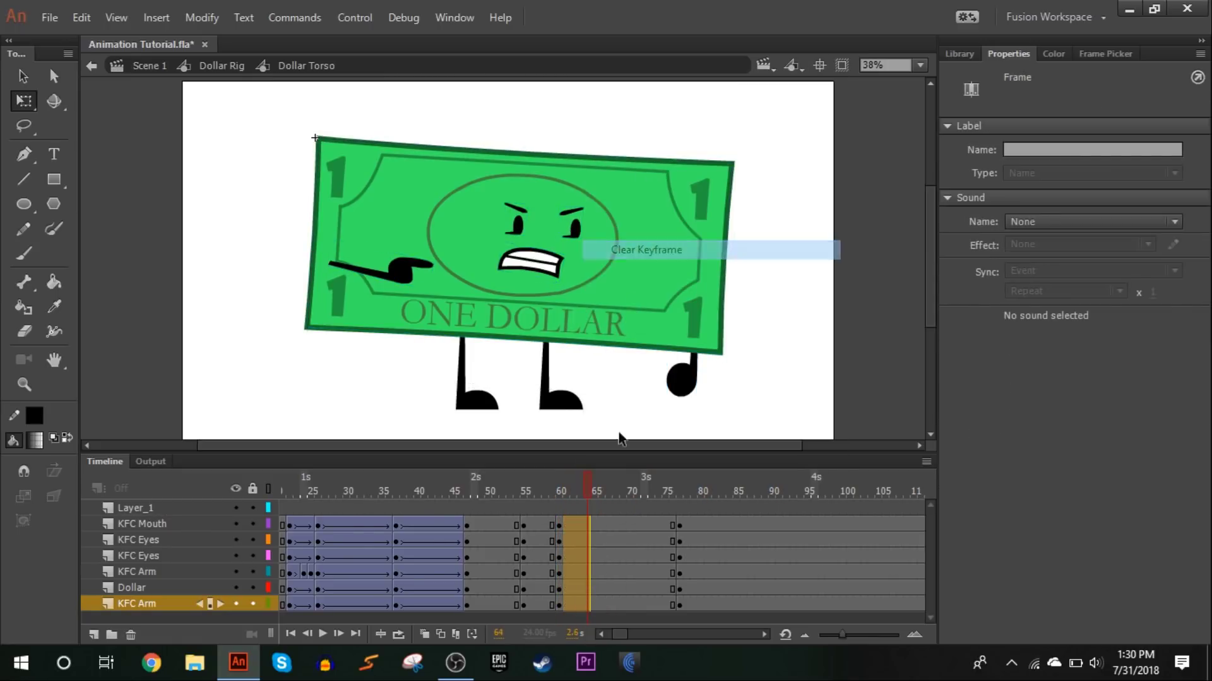
Step: Insert keyframes at frame 71 on the Dollar Torso's mouth, eyes, arm and Dollar layers
click(620, 492)
drag(637, 524, 638, 607)
key(F6)
click(559, 526)
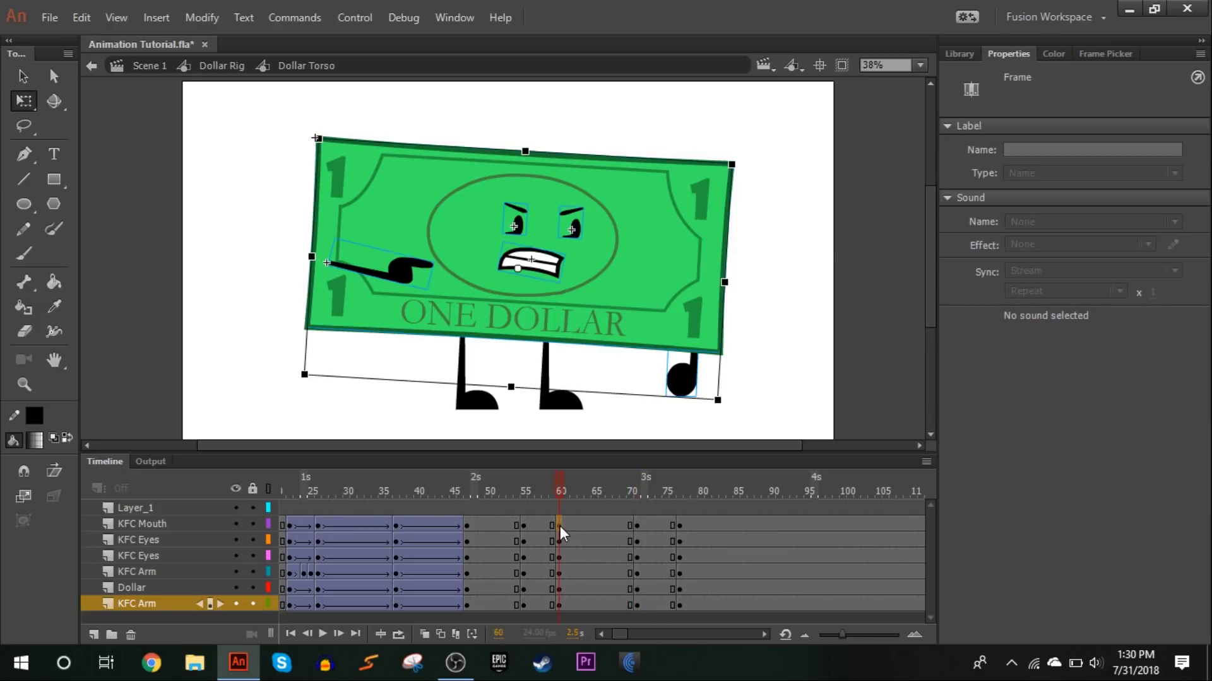
click(486, 386)
Step: Return to the Dollar Rig and brush a red curved arrow beside the bill's upper-right corner
click(221, 66)
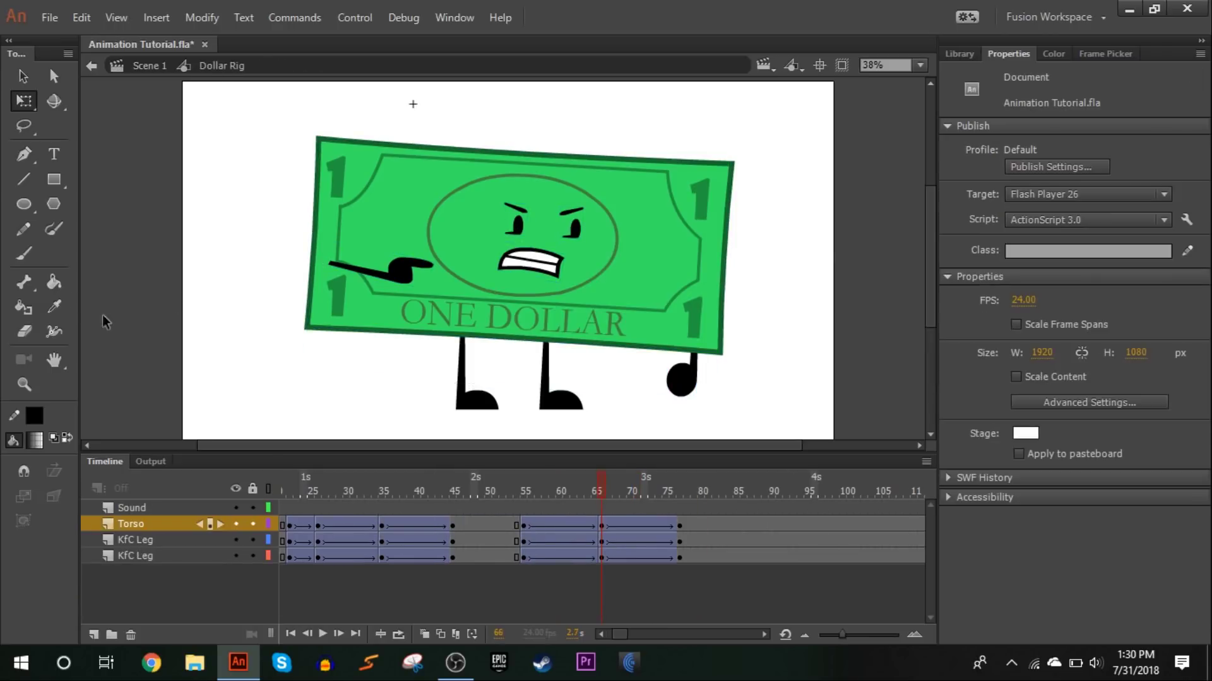
click(24, 254)
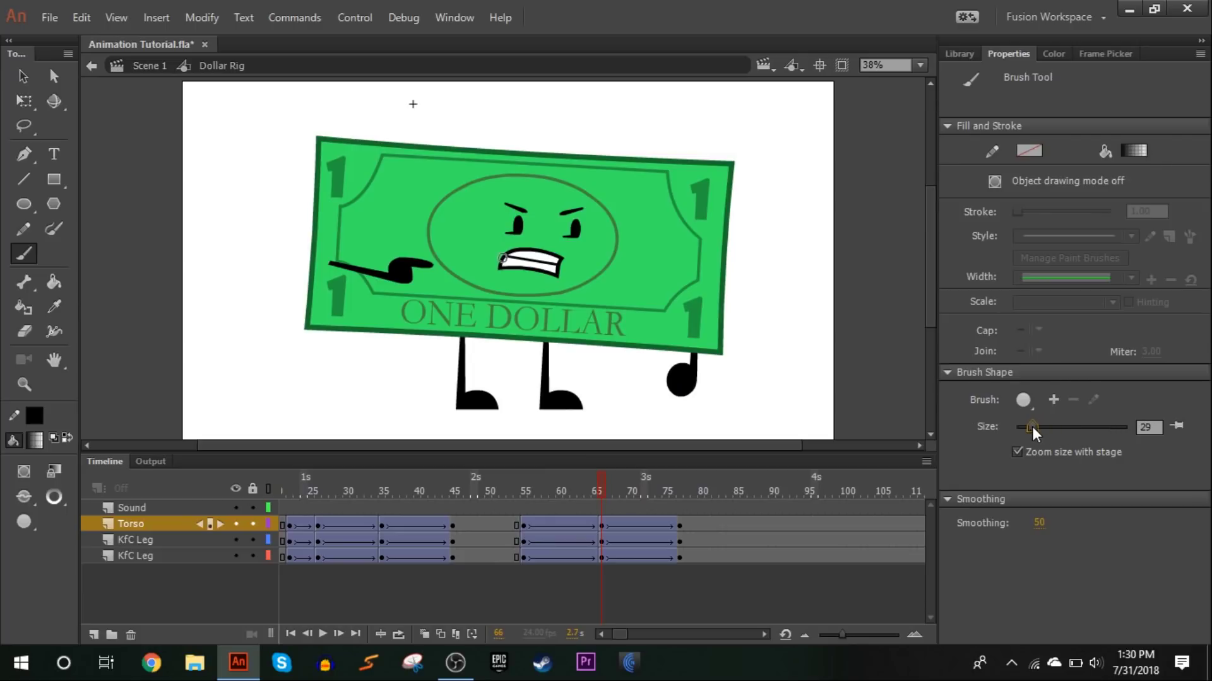
click(1133, 150)
click(891, 267)
mouse_move(734, 141)
mouse_down()
mouse_move(791, 154)
mouse_move(795, 121)
mouse_move(762, 104)
mouse_move(749, 117)
mouse_move(783, 124)
mouse_up()
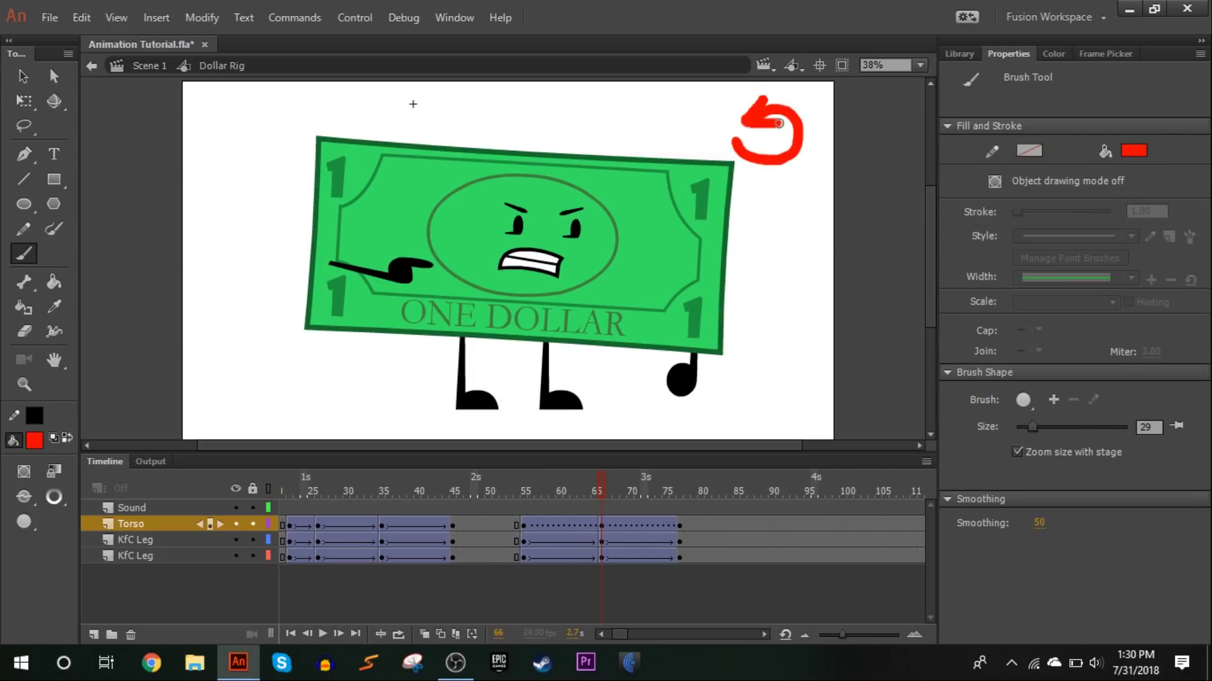
Step: Delete the red curved arrow from the Dollar Rig
click(32, 106)
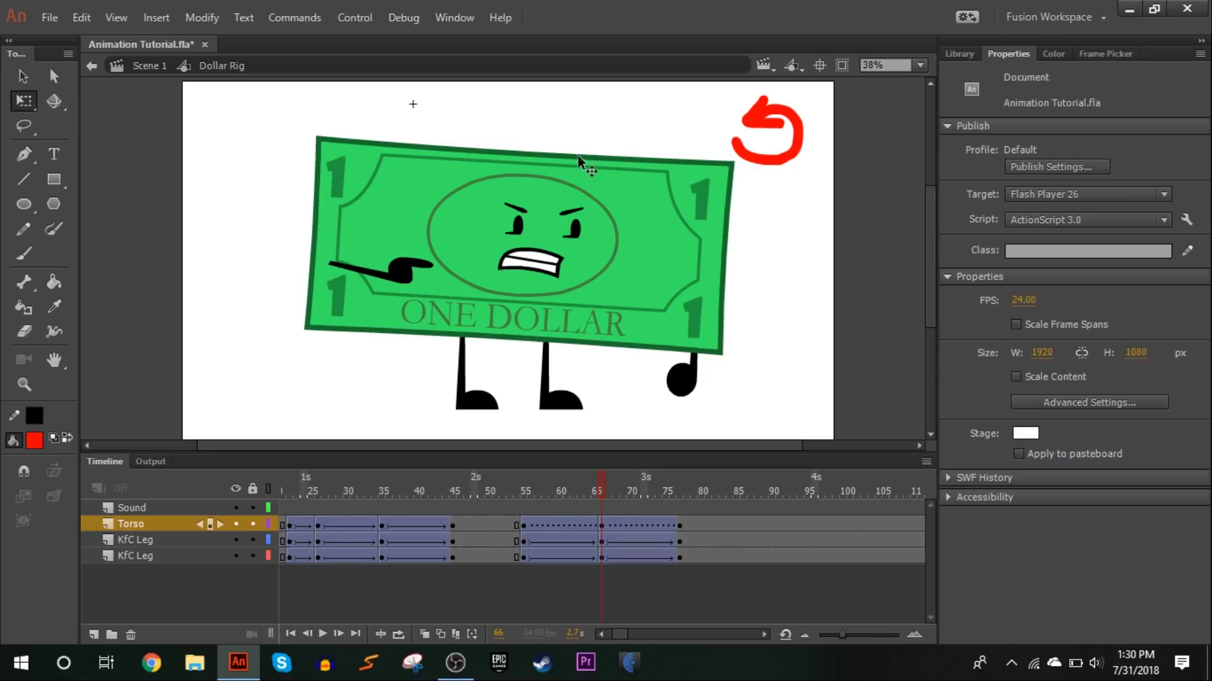
click(799, 136)
key(Delete)
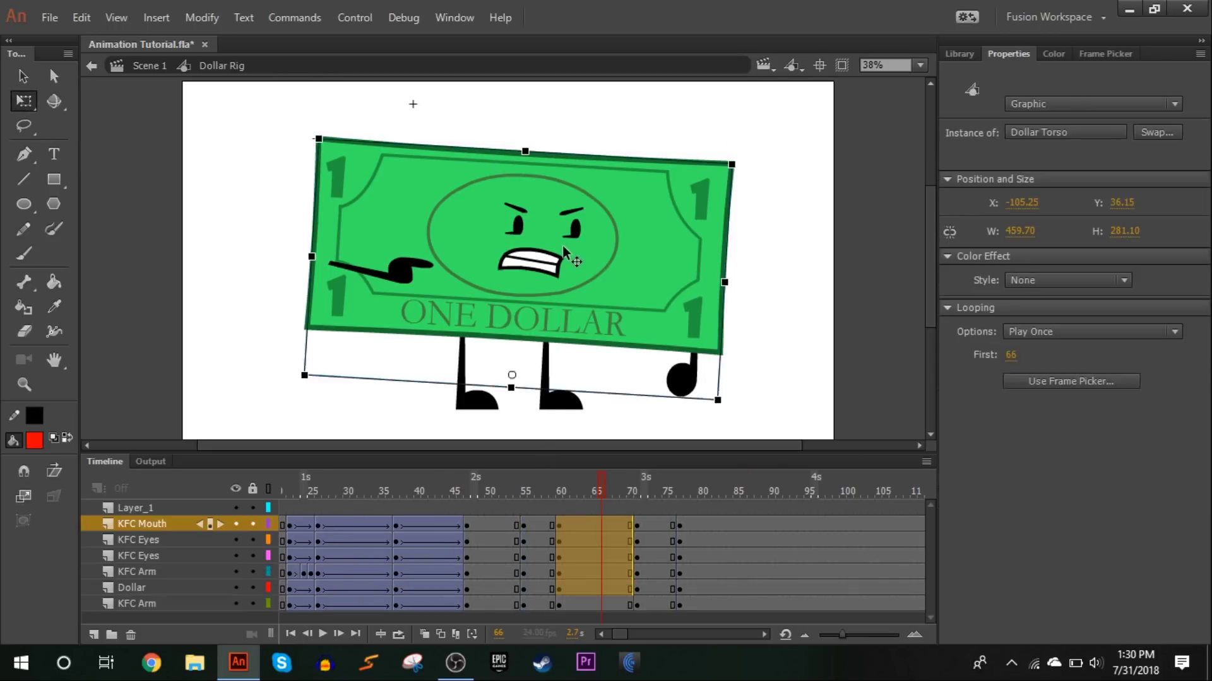
Step: Reopen the Dollar Torso and nudge all of its parts slightly downward at frame 60
double_click(562, 244)
drag(600, 486, 706, 492)
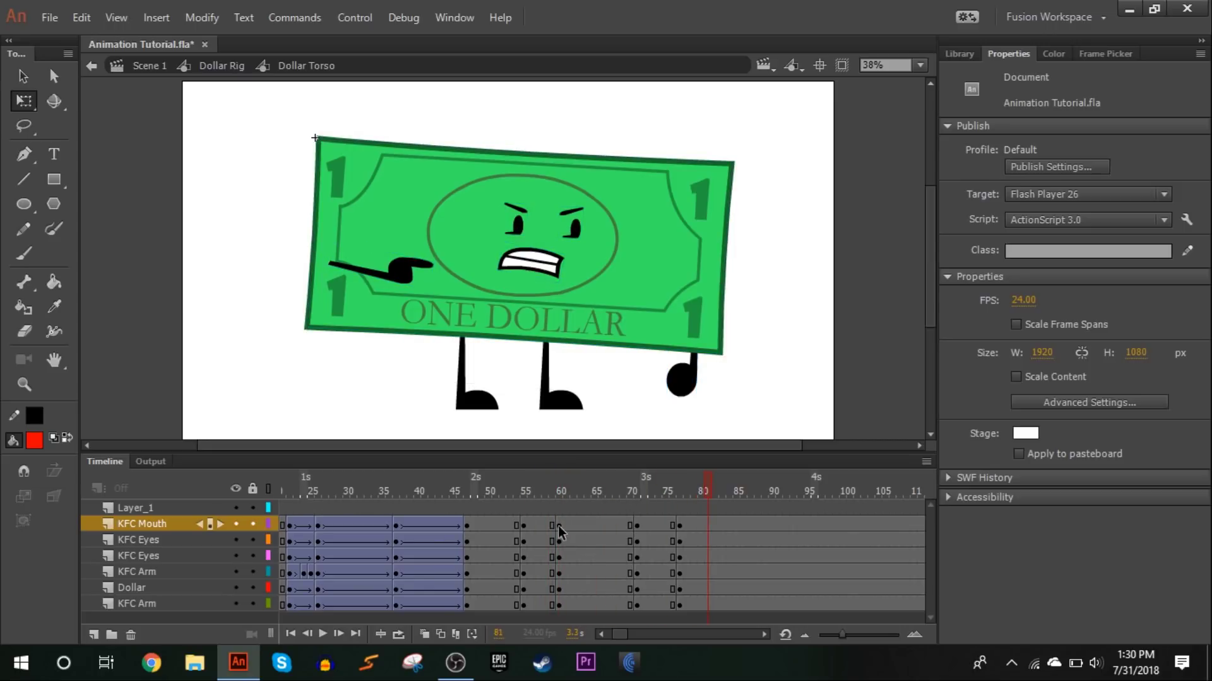
click(560, 601)
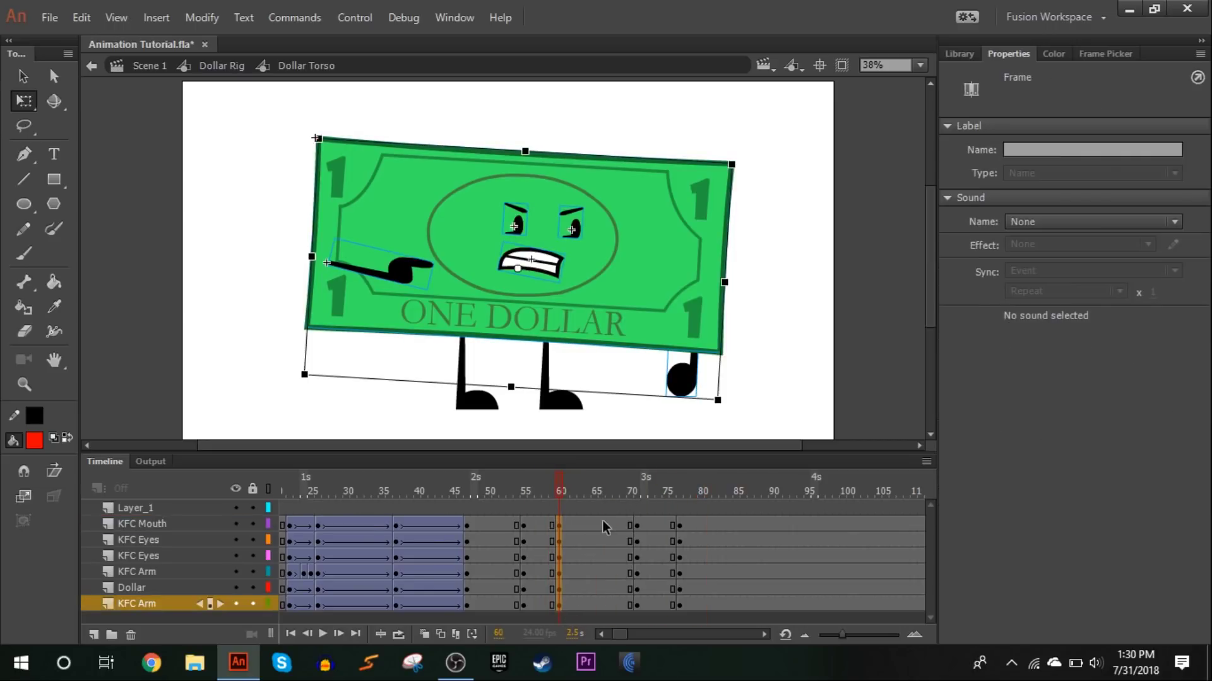
key(shift+Down)
key(shift+Down)
key(shift+Down)
click(431, 286)
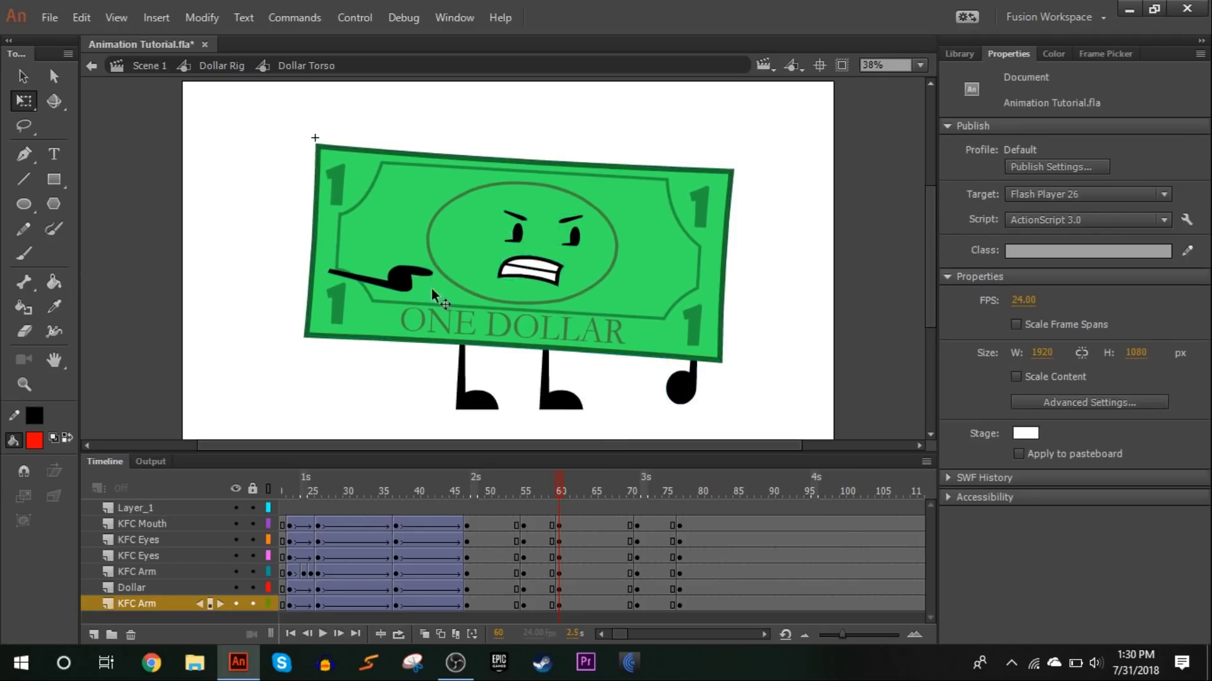
Step: Rotate the pointing arm slightly clockwise and adjust the hanging arm's rotation at frame 60, and scrub through to frame 77
click(548, 482)
click(557, 483)
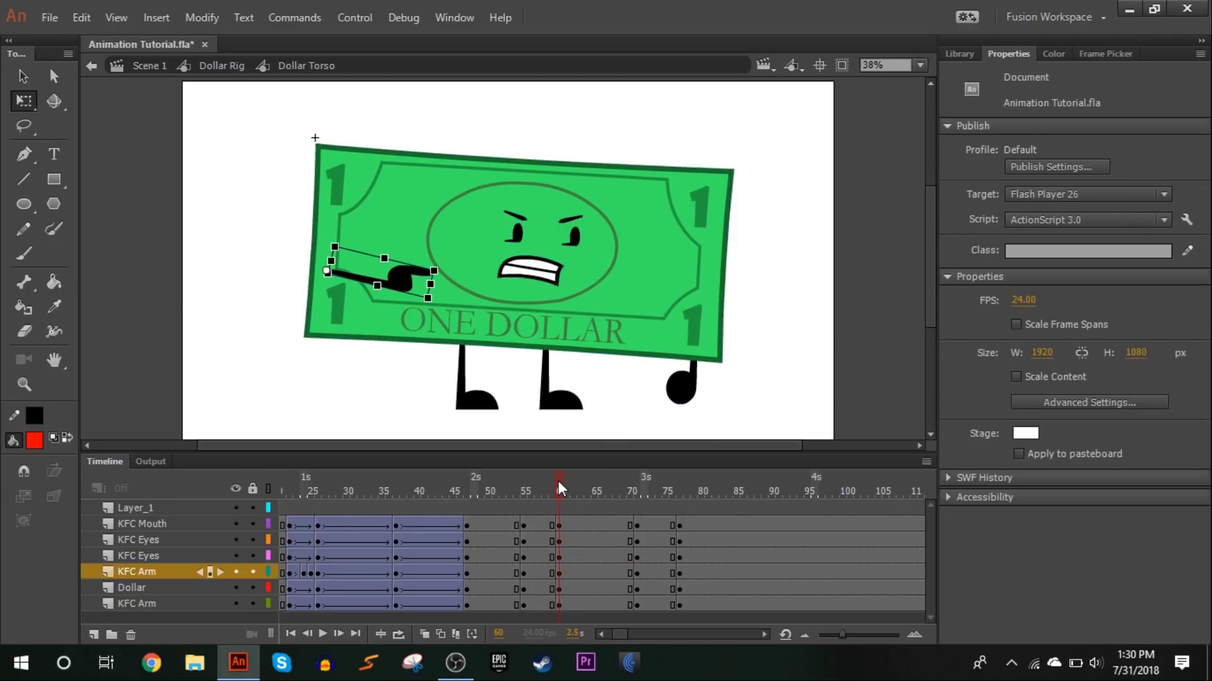
click(422, 293)
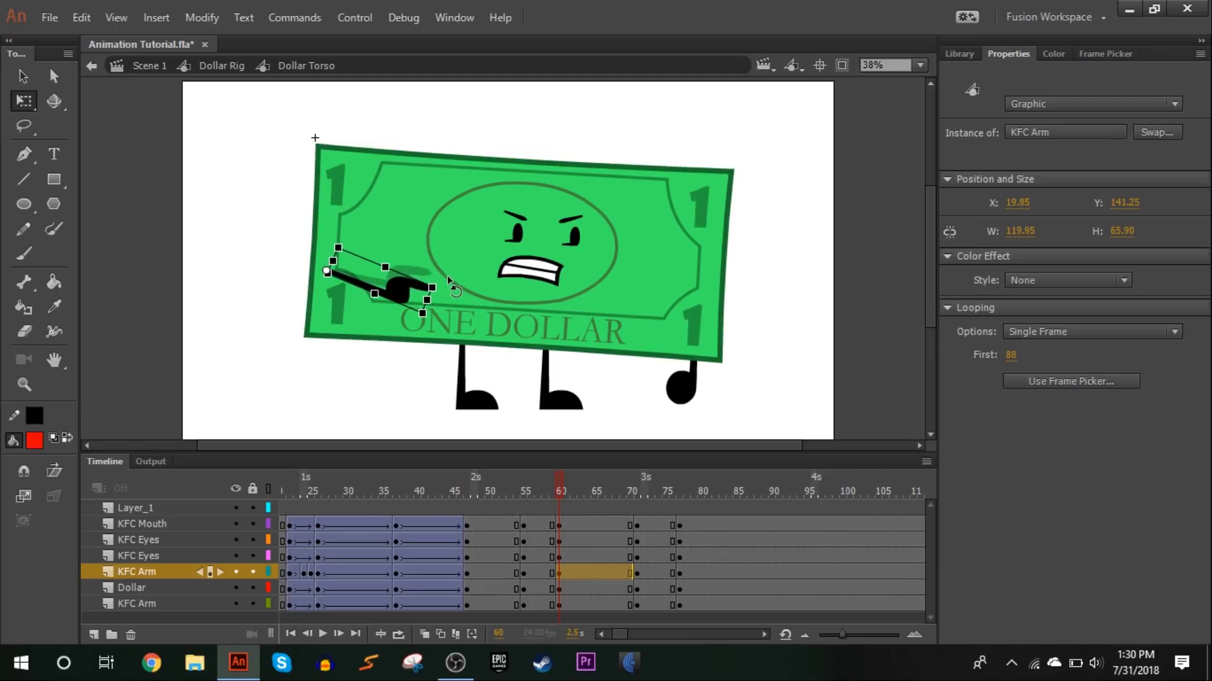
click(680, 386)
drag(654, 422, 661, 428)
drag(558, 554, 685, 435)
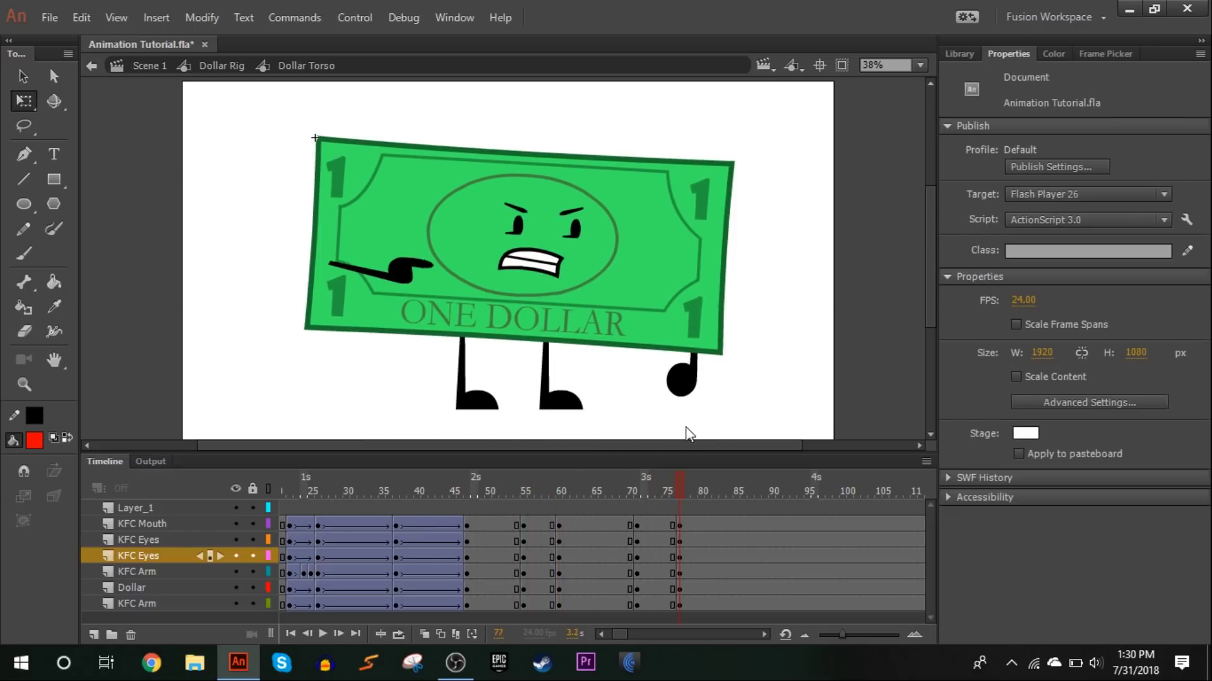
Step: Nudge all of the Dollar Torso's parts slightly upward at frame 71
drag(637, 526, 637, 605)
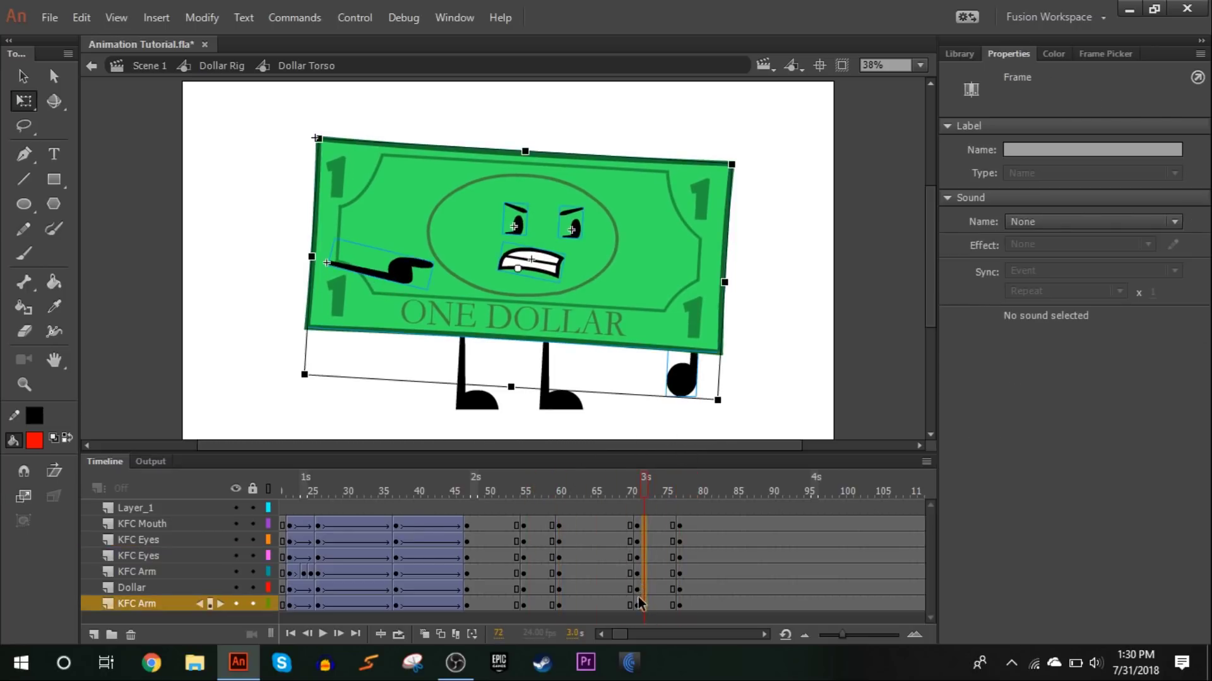
key(F6)
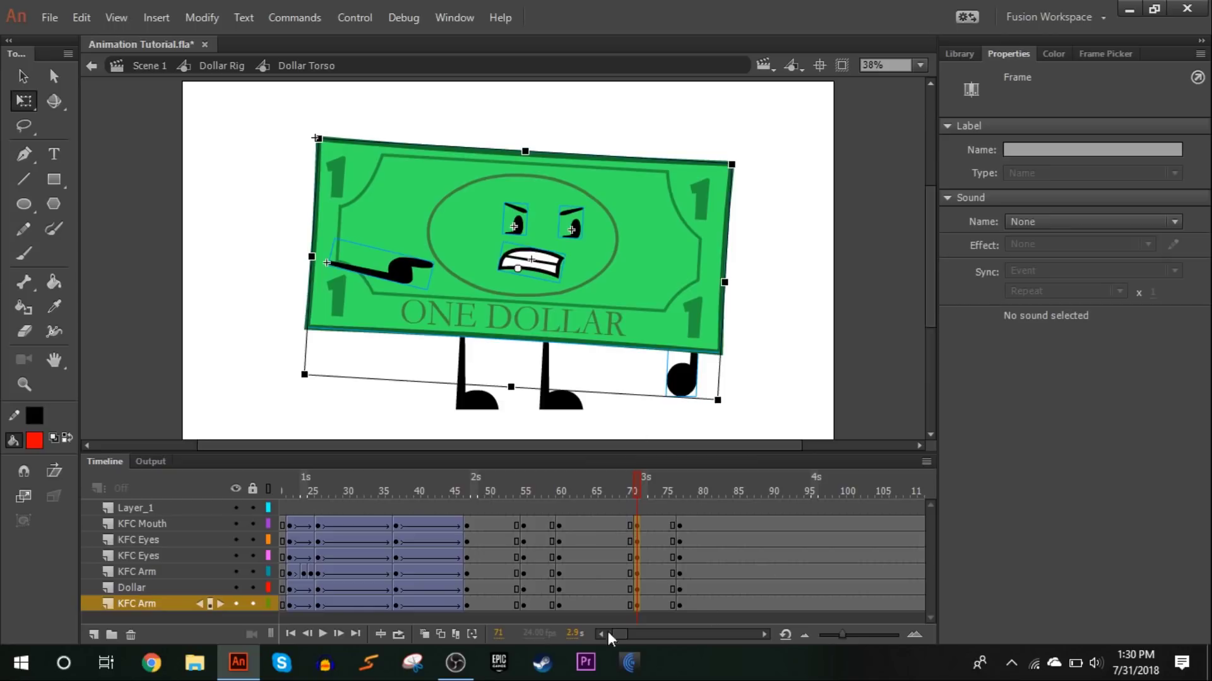
key(shift+Up)
key(shift+Up)
key(shift+Up)
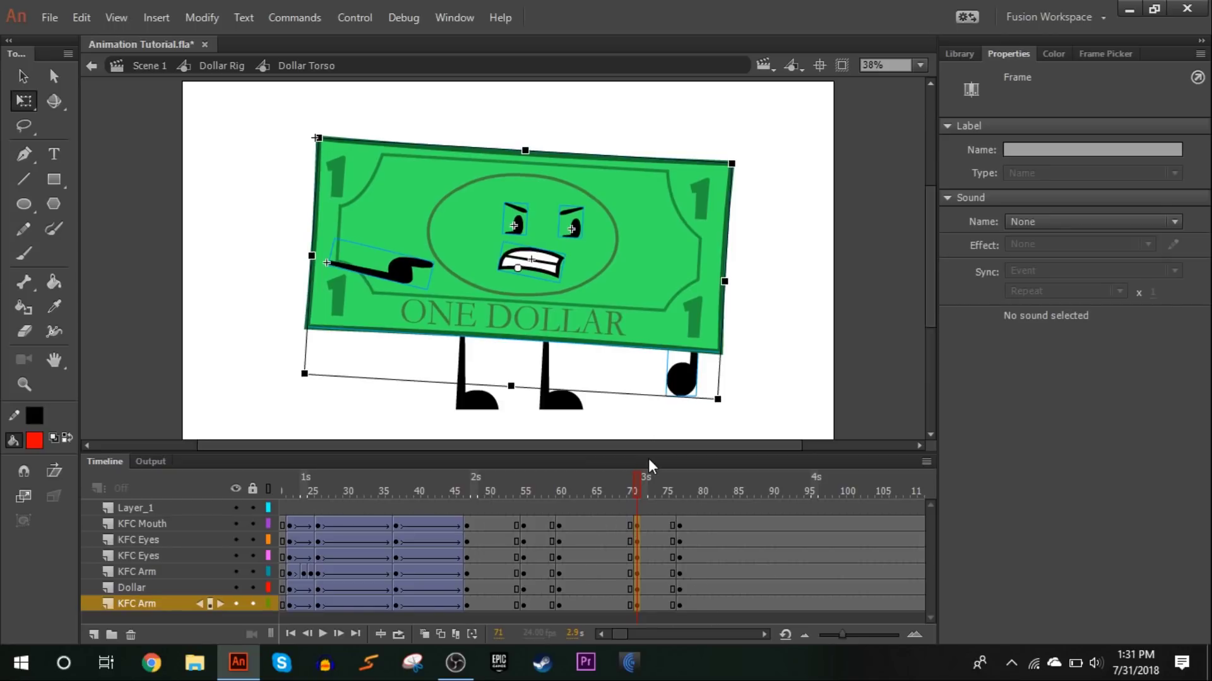
click(767, 292)
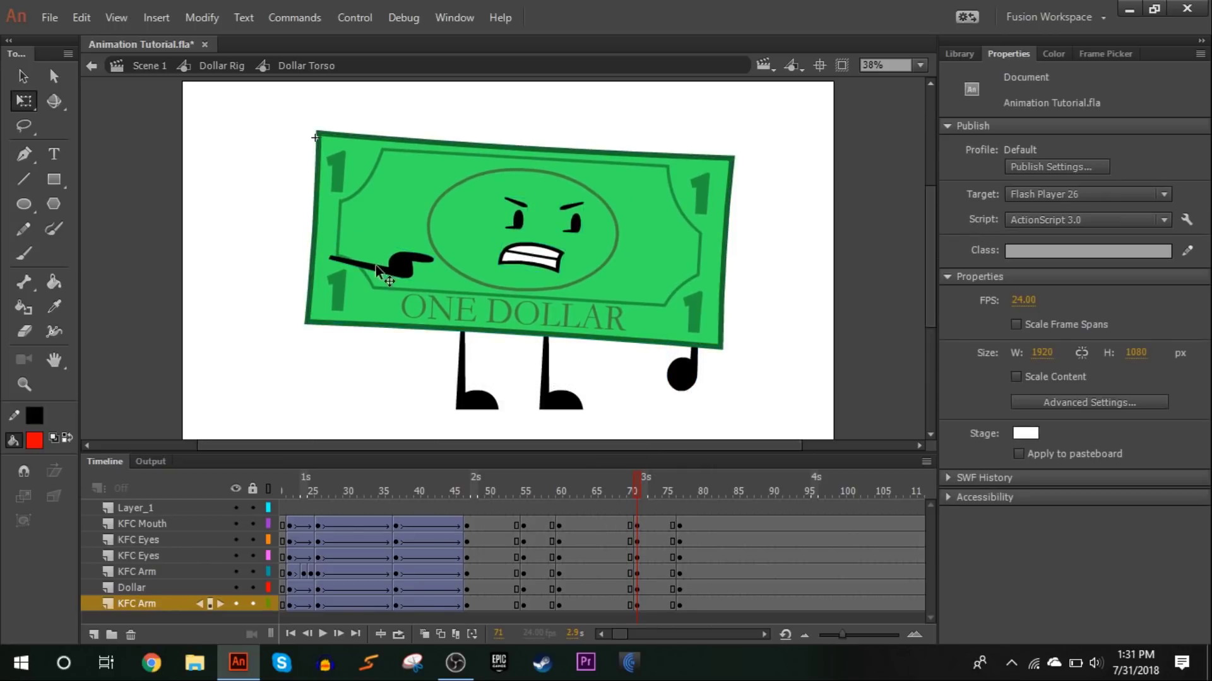
drag(636, 491, 635, 520)
Step: Rotate the pointing arm slightly upward and swing the hanging arm slightly to the left at frame 71
click(398, 272)
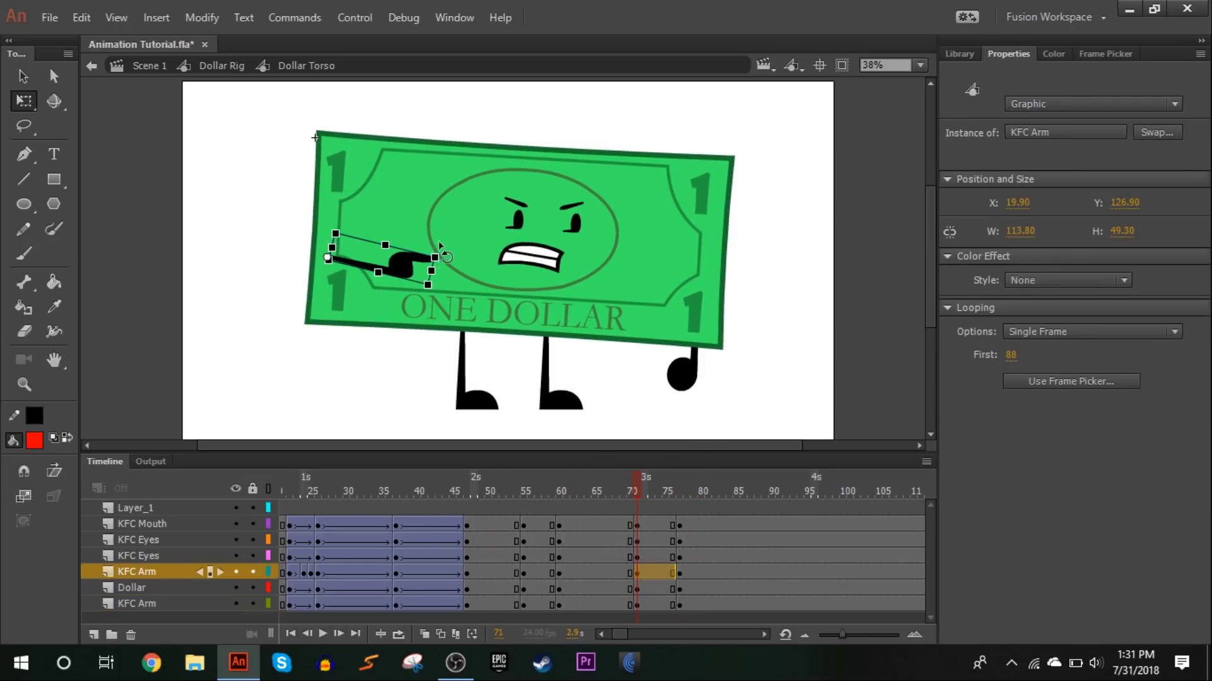
drag(439, 246, 438, 231)
click(679, 381)
drag(618, 478, 637, 499)
click(696, 379)
drag(675, 419, 662, 419)
click(619, 497)
drag(620, 497, 639, 515)
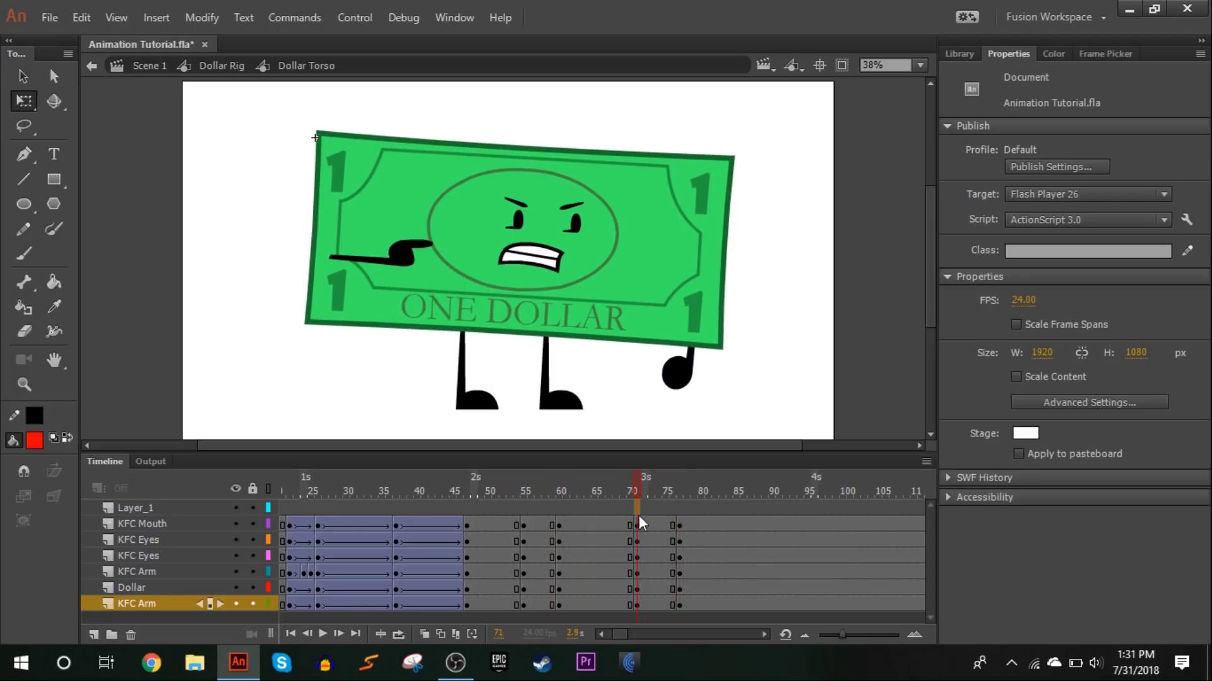
Step: Nudge the eyes and mouth slightly further upward at frame 71, and scrub through the motion
click(639, 550)
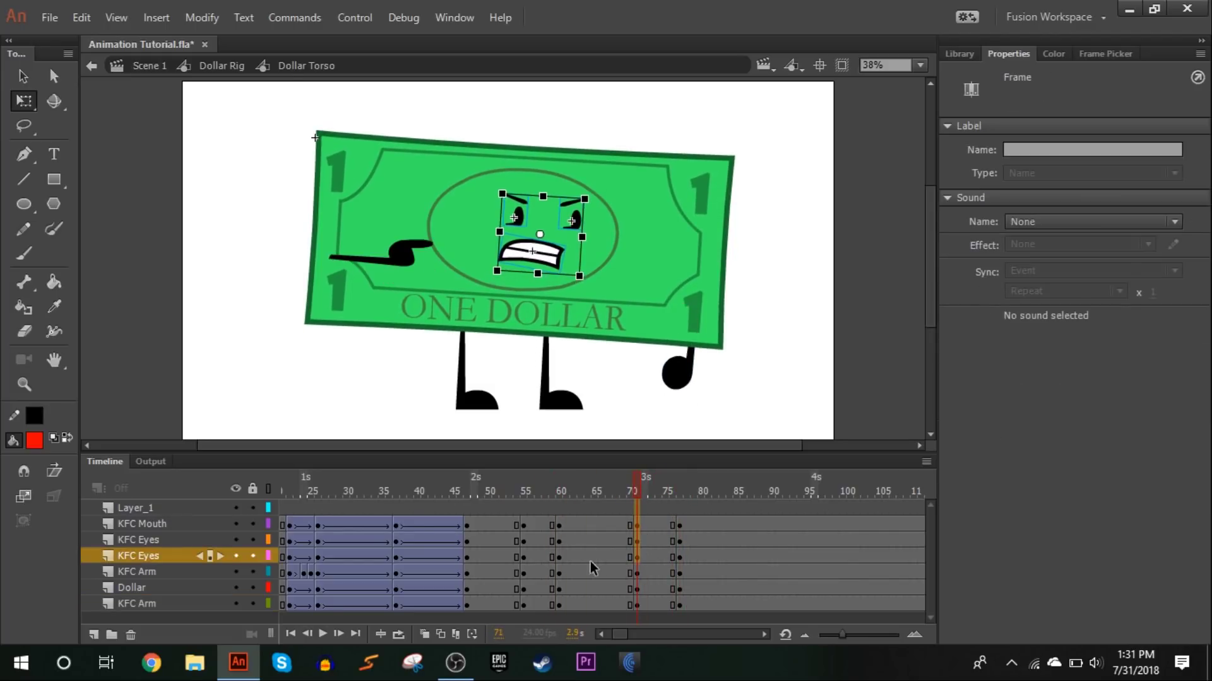
click(737, 359)
drag(555, 491, 695, 410)
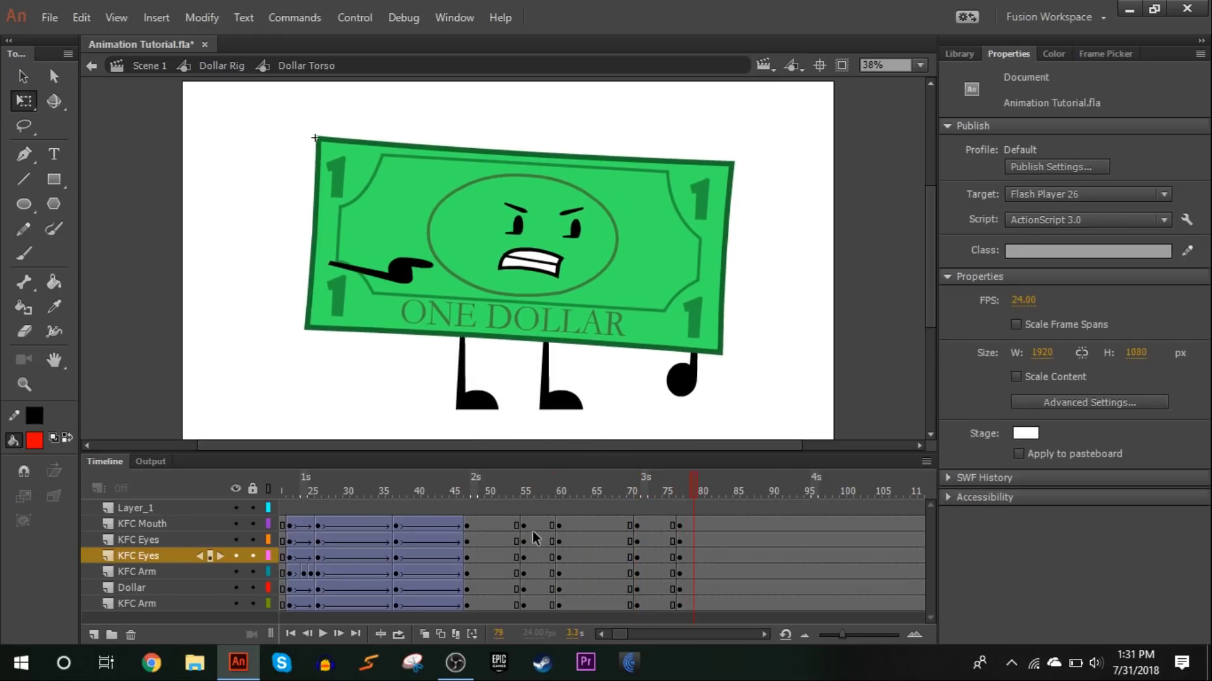
Step: Create classic tweens with Quad Ease In Out on all Dollar Torso layers from frame 55 to 77, and scrub through them
drag(521, 524, 669, 609)
right_click(662, 599)
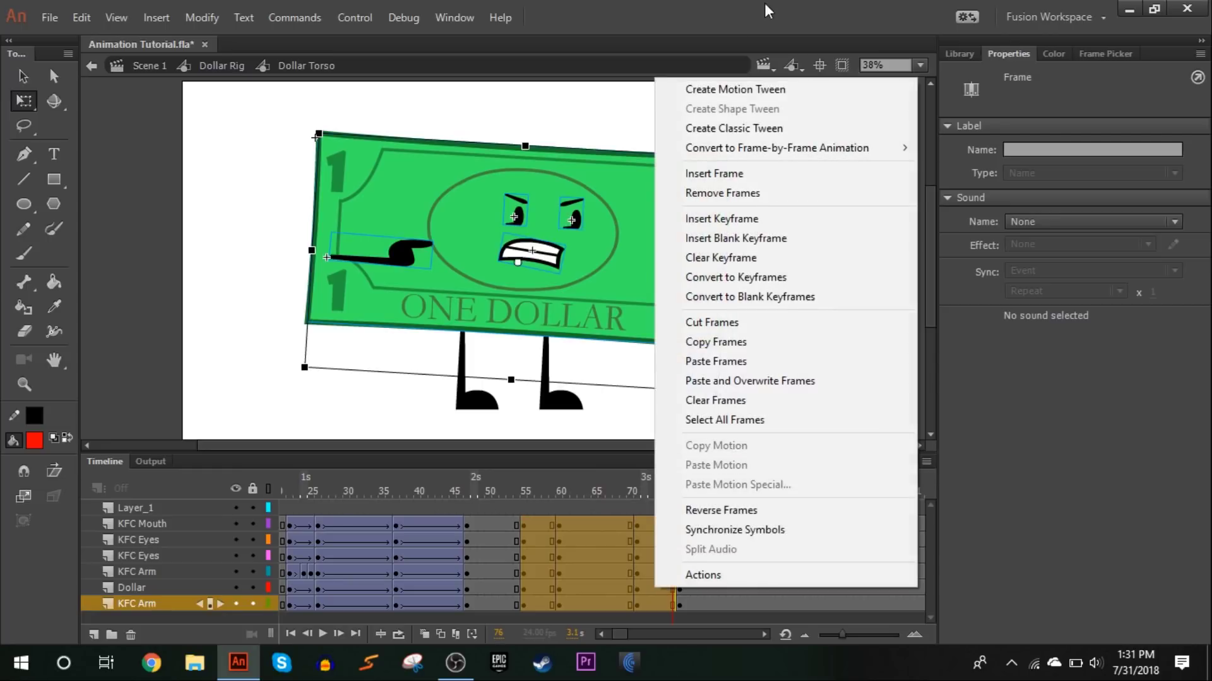
click(773, 128)
click(1048, 252)
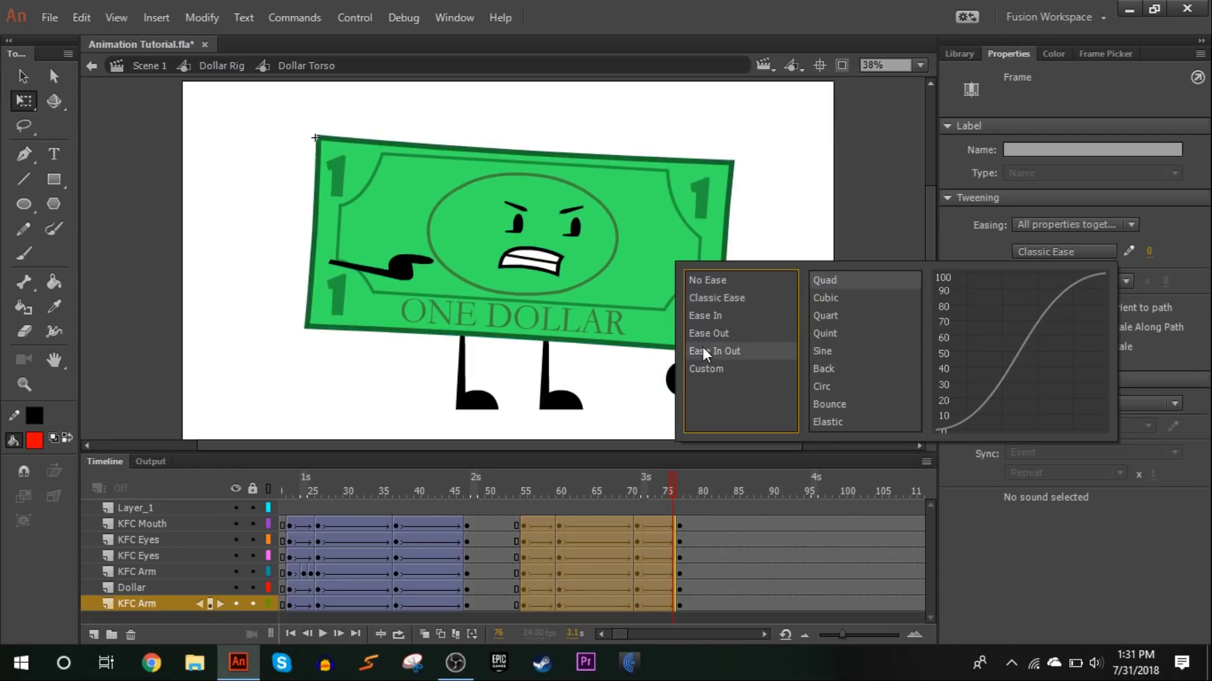
click(831, 280)
drag(521, 483, 694, 403)
Step: Return to the Dollar Rig and play and scrub the swaying motion from frame 55 to 77
click(202, 67)
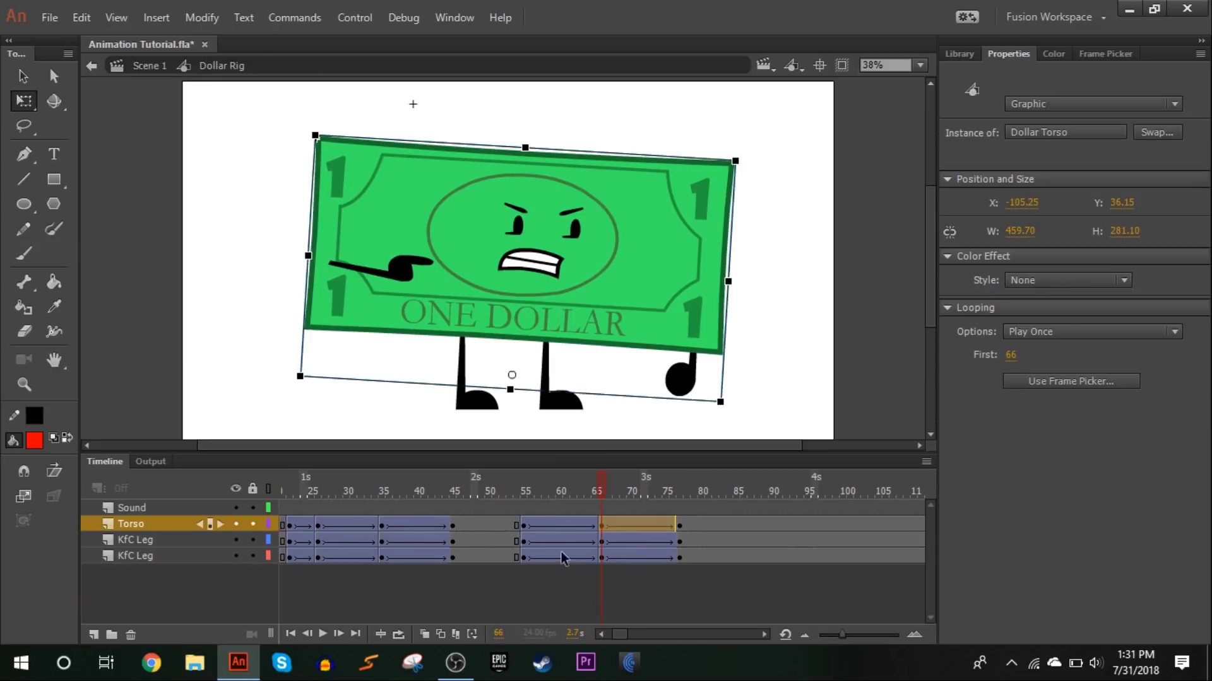
click(528, 492)
drag(527, 490, 516, 491)
click(323, 635)
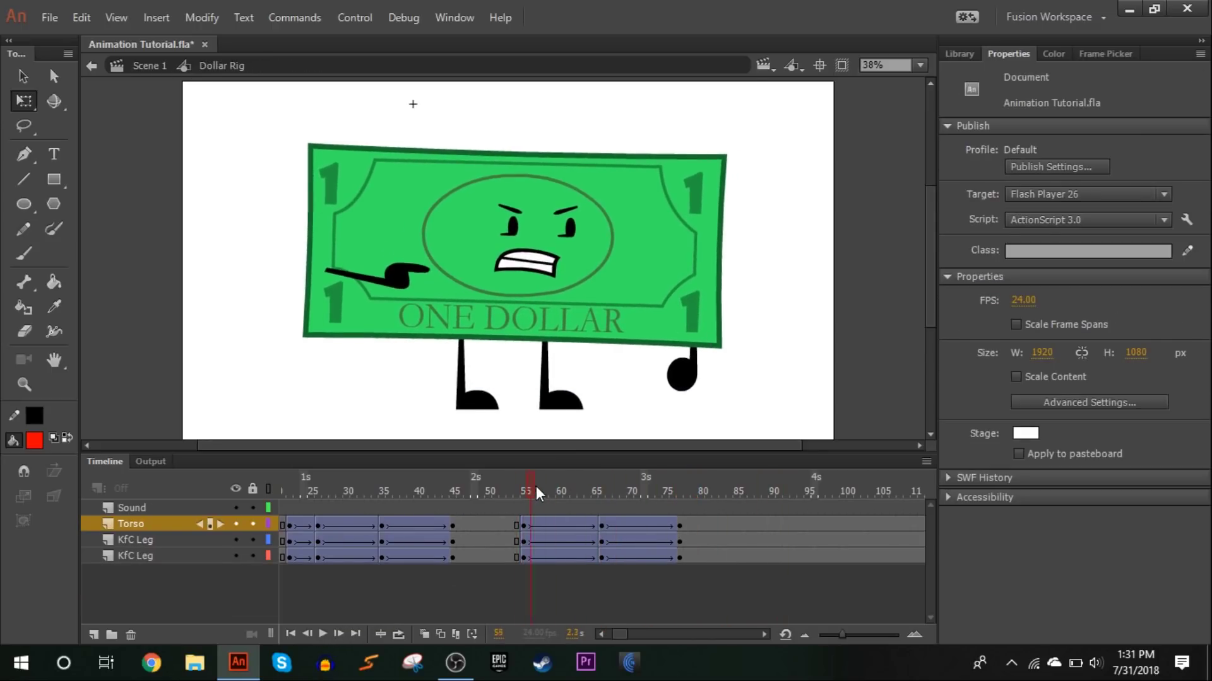
key(Return)
drag(679, 481, 621, 489)
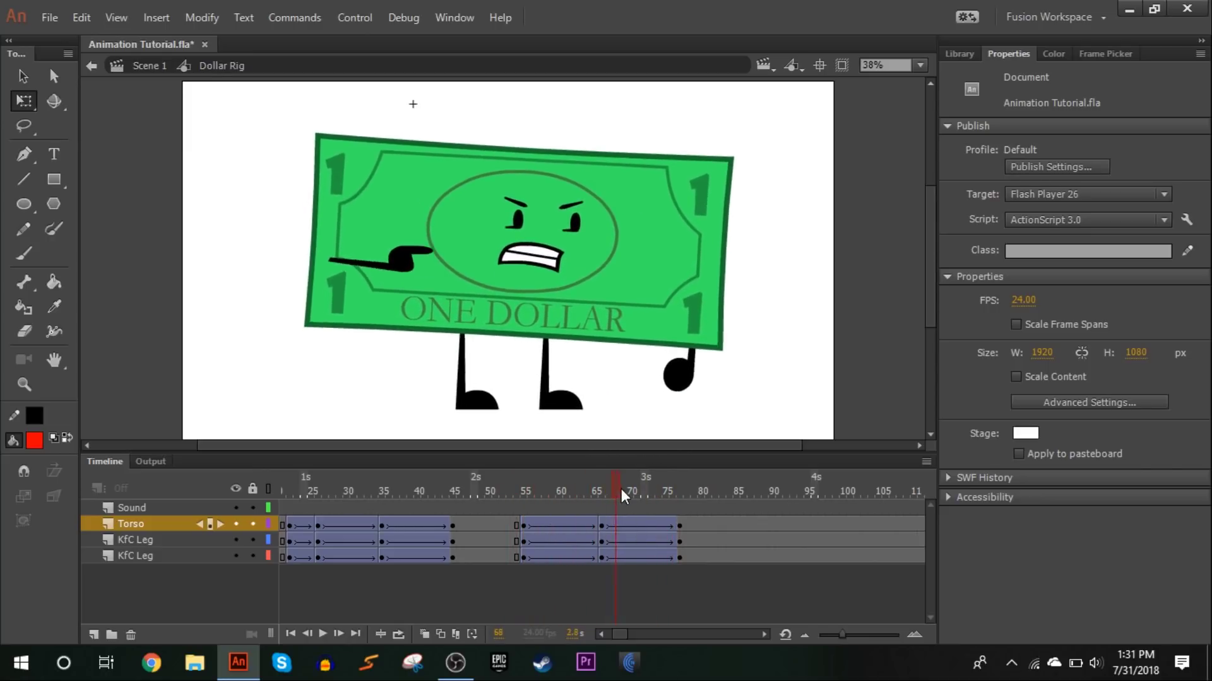
click(540, 523)
drag(542, 496, 679, 505)
Step: Move all of the Dollar Torso's keyframes at frame 71 one frame earlier, and play the motion back in the Dollar Rig
double_click(635, 295)
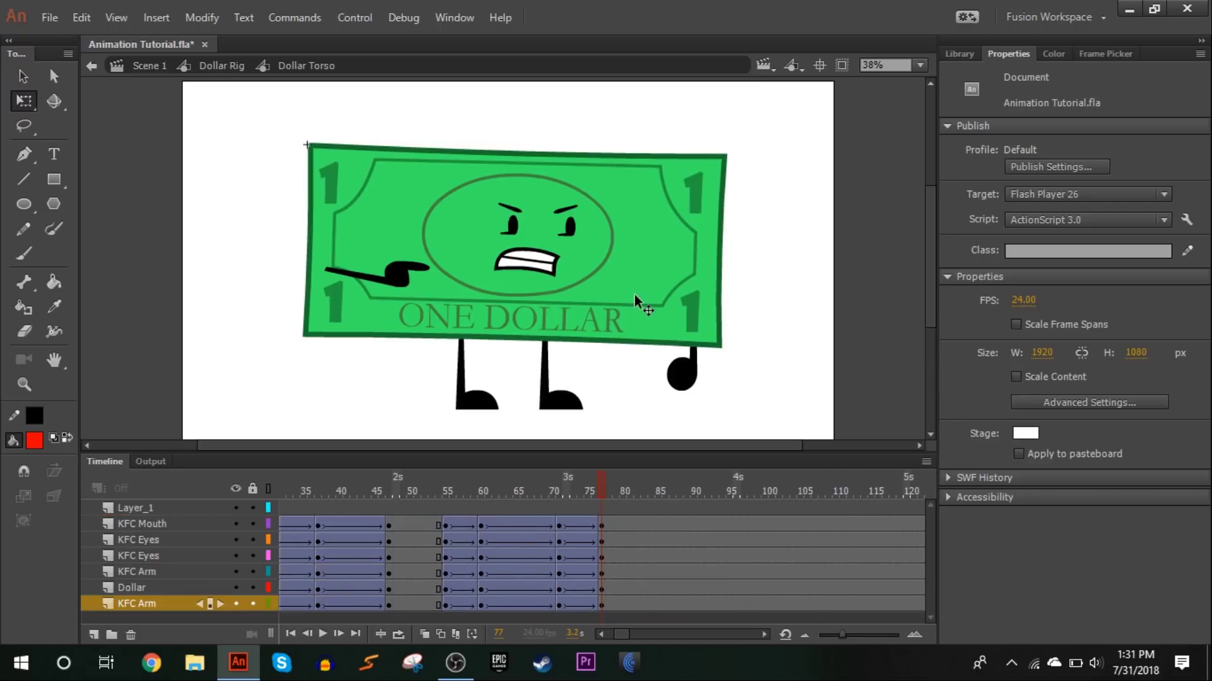
drag(559, 529, 549, 601)
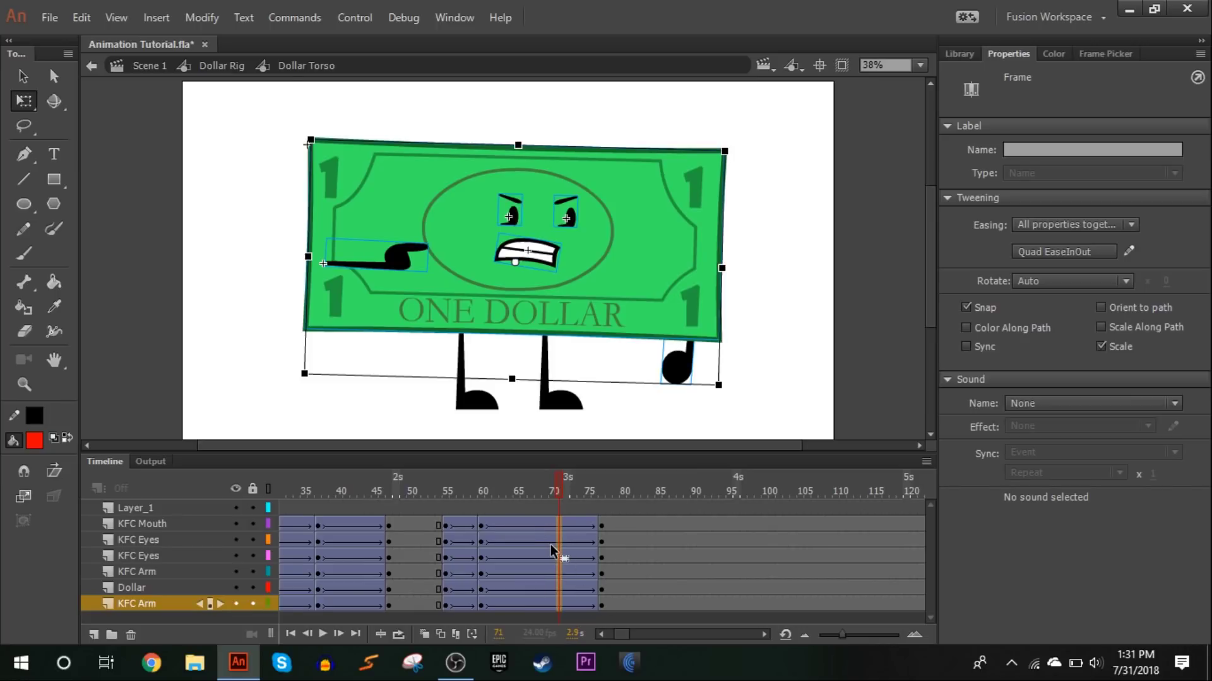
drag(547, 536, 547, 536)
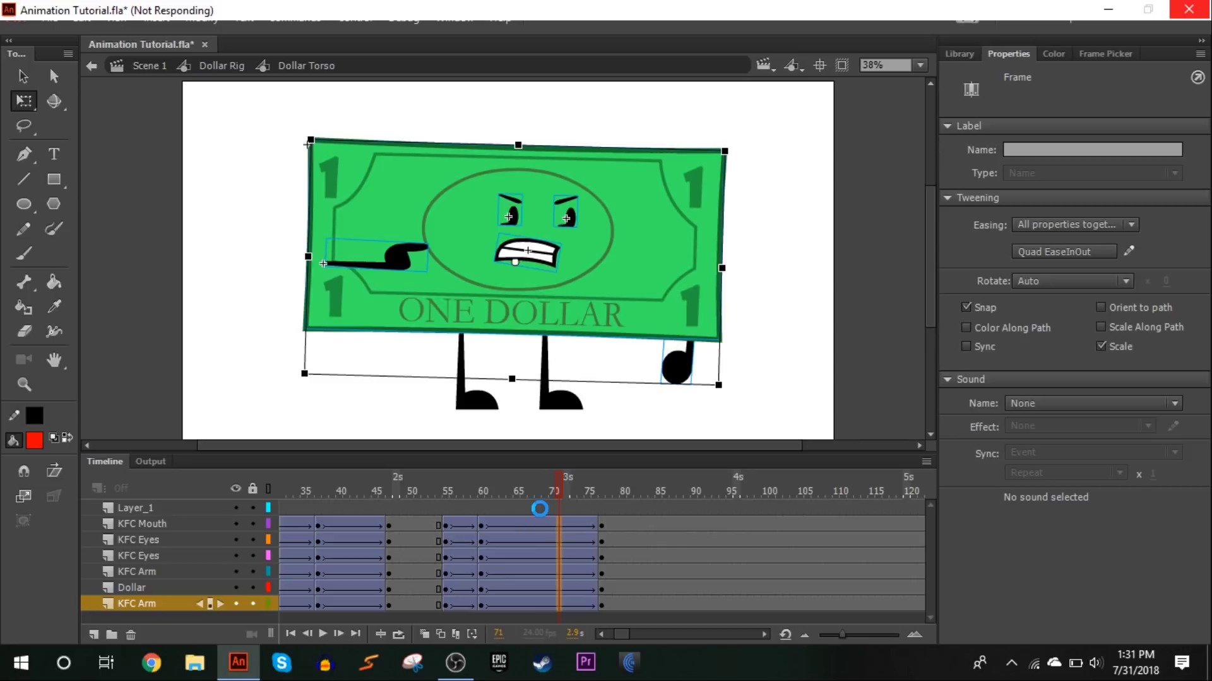
click(221, 66)
drag(440, 487, 419, 567)
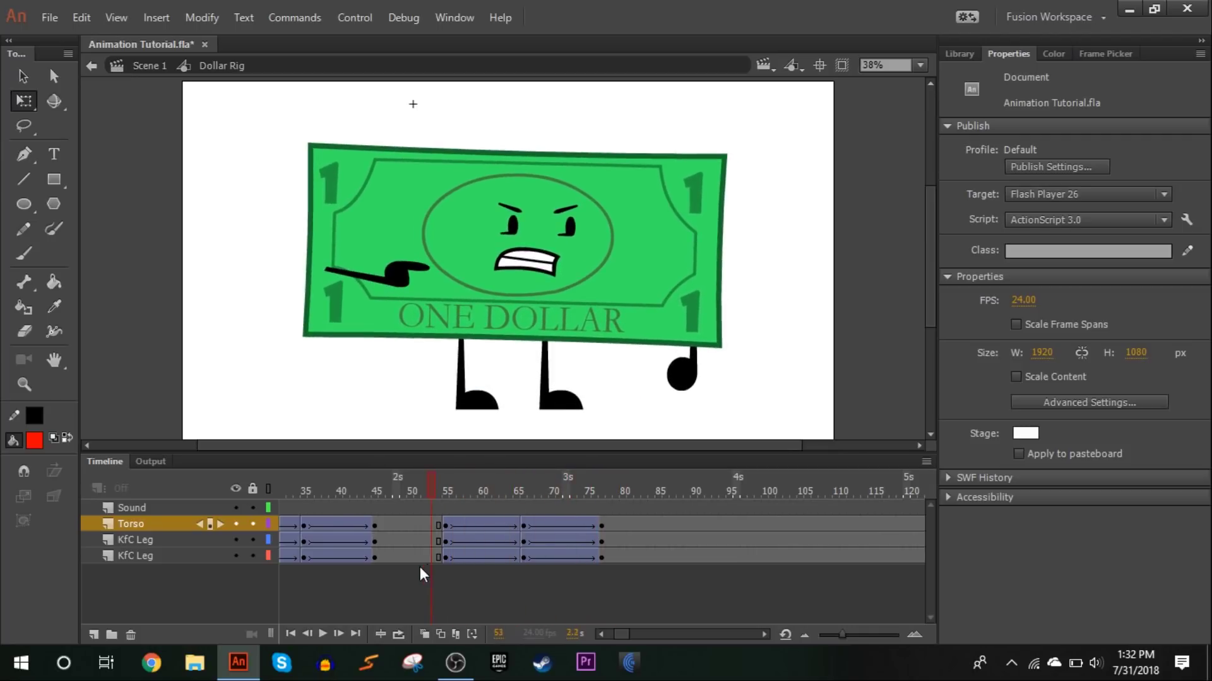
click(323, 632)
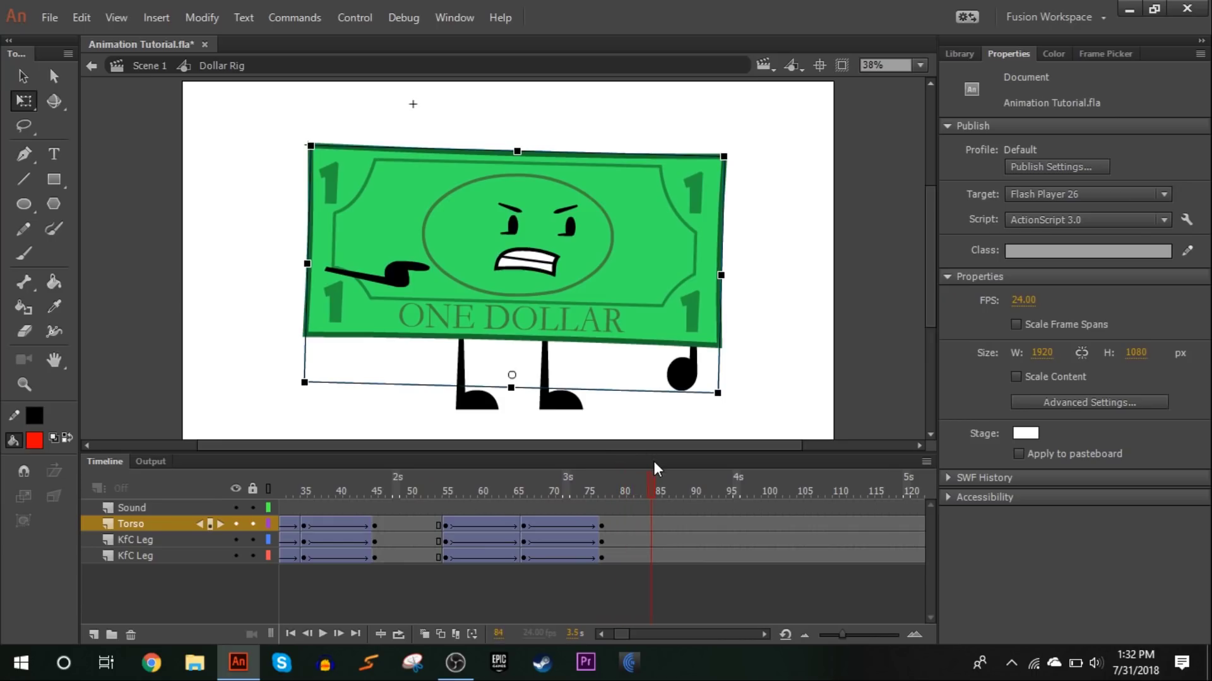
Step: Insert keyframes at frame 85 on the Dollar Rig's torso and leg layers and on all the Dollar Torso's part layers
click(654, 468)
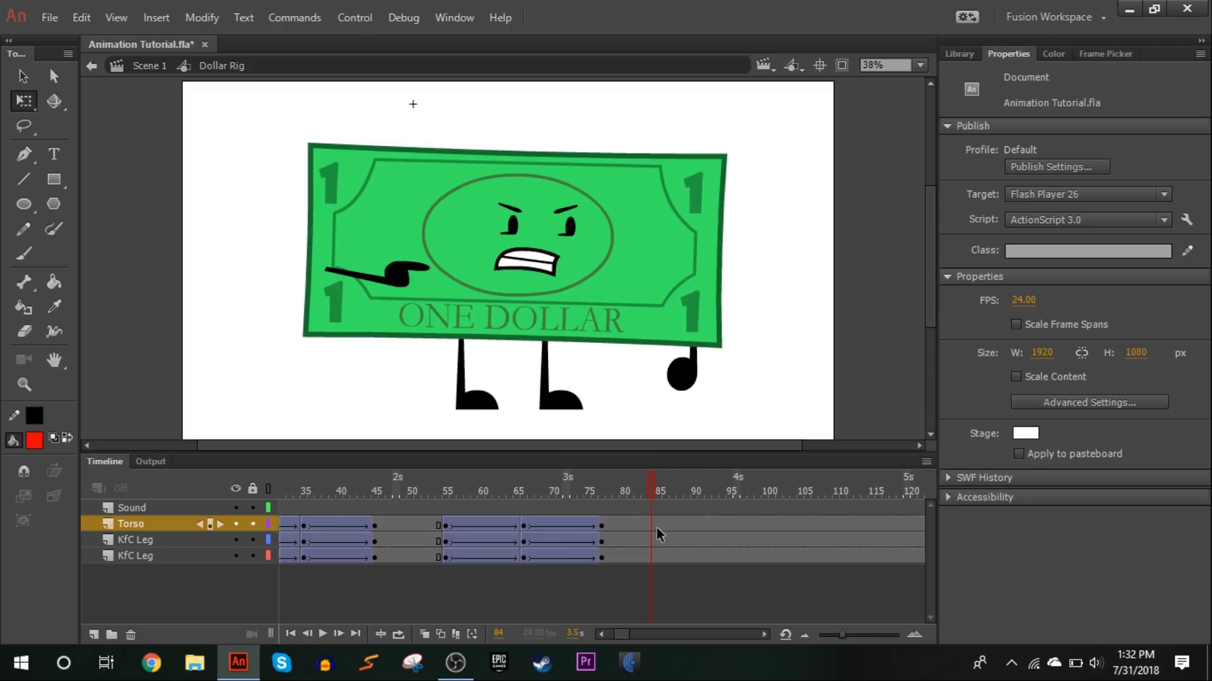
key(F6)
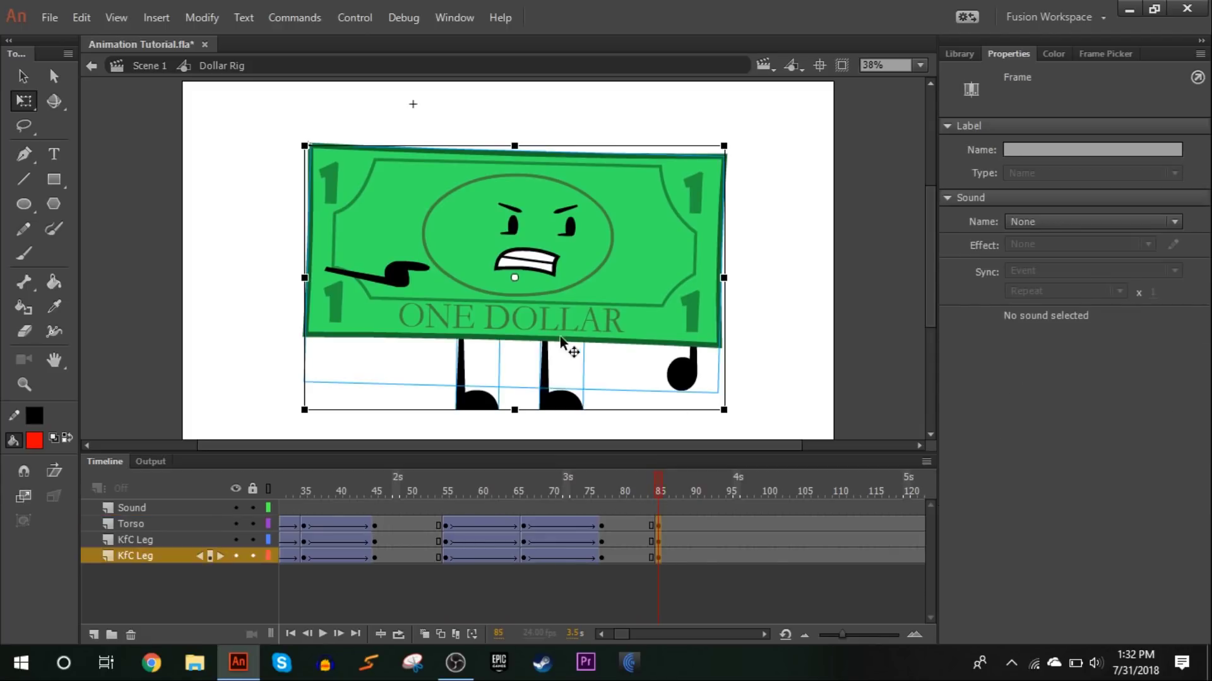
key(ctrl+shift+a)
double_click(636, 260)
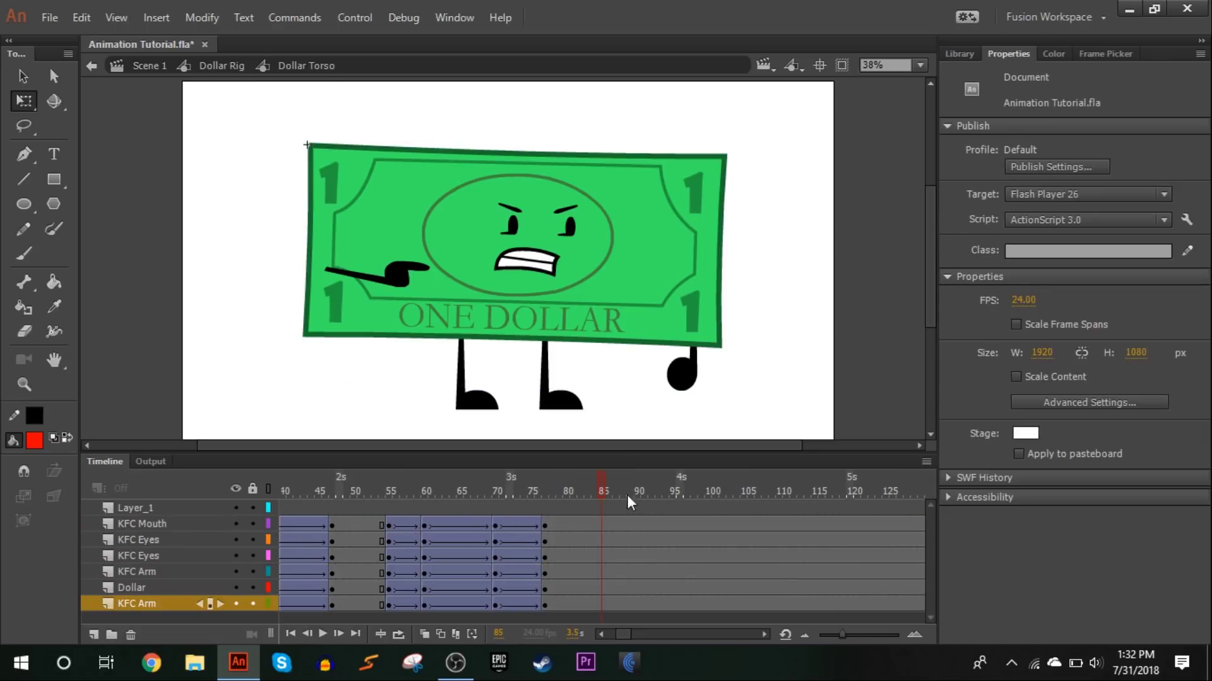
drag(604, 524, 601, 600)
key(F6)
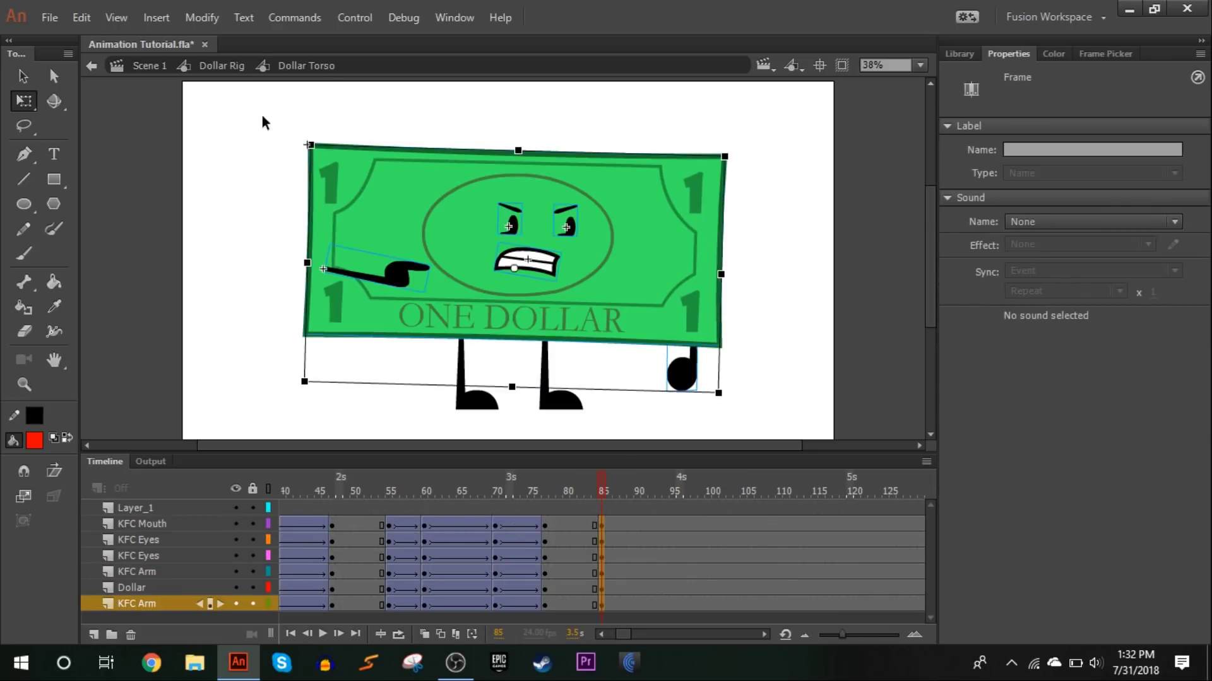
Step: Return to the Dollar Rig and insert keyframes at frame 109 on the torso and both leg layers
click(238, 70)
drag(625, 491, 711, 548)
drag(770, 524, 770, 558)
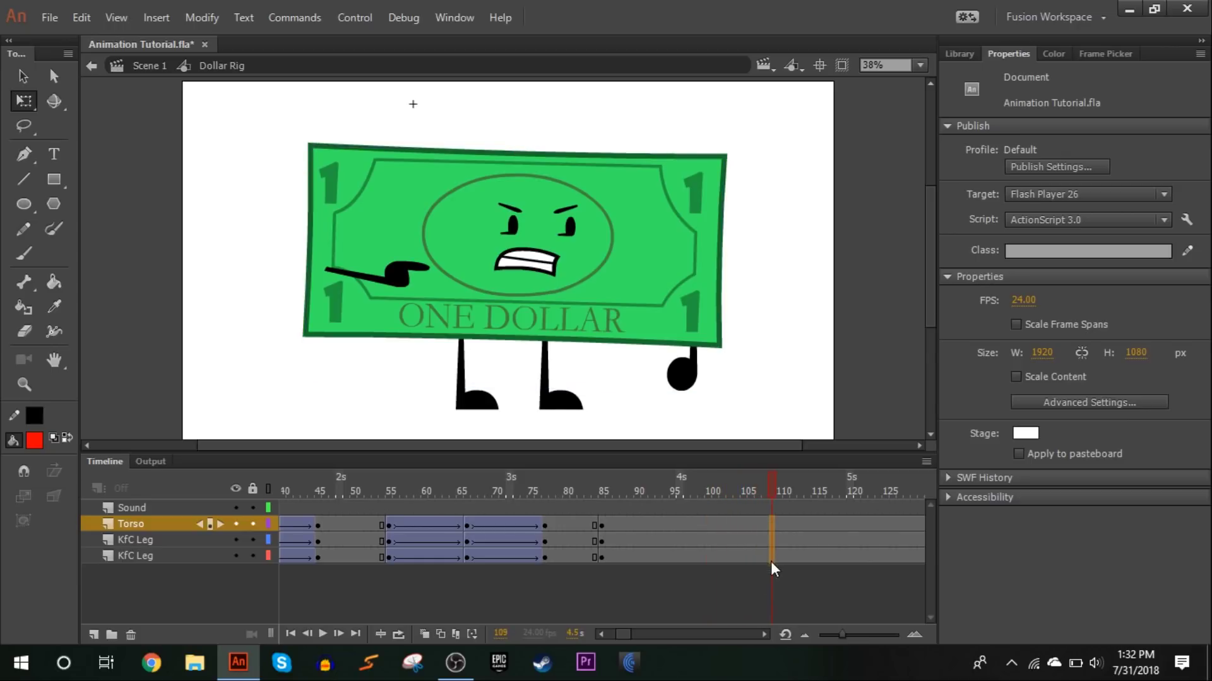
key(F6)
Step: Lean the legs slightly to the left and rotate the torso counterclockwise at frame 109
drag(582, 374, 439, 407)
drag(590, 323, 589, 314)
click(589, 314)
drag(719, 414, 720, 388)
click(786, 373)
Step: Create classic tweens with Quad Ease In Out on the torso and leg layers between frames 85 and 109, and scrub them
click(768, 486)
drag(672, 524, 713, 558)
right_click(697, 540)
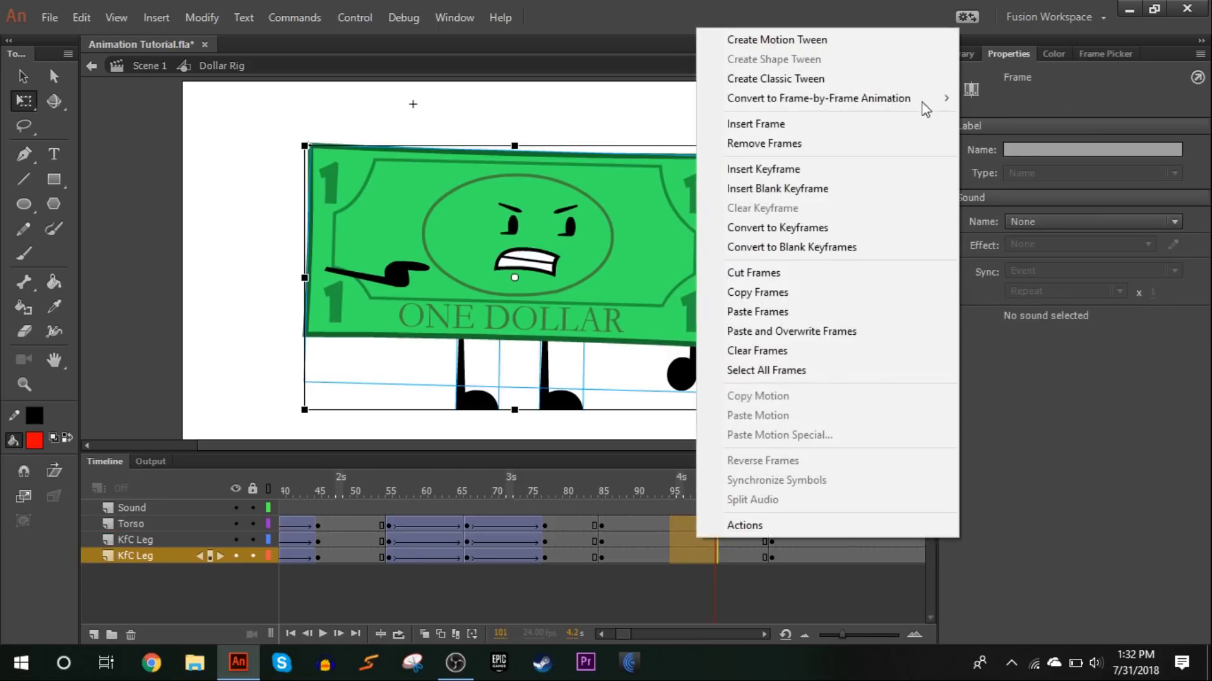
click(908, 81)
click(1024, 251)
mouse_move(781, 343)
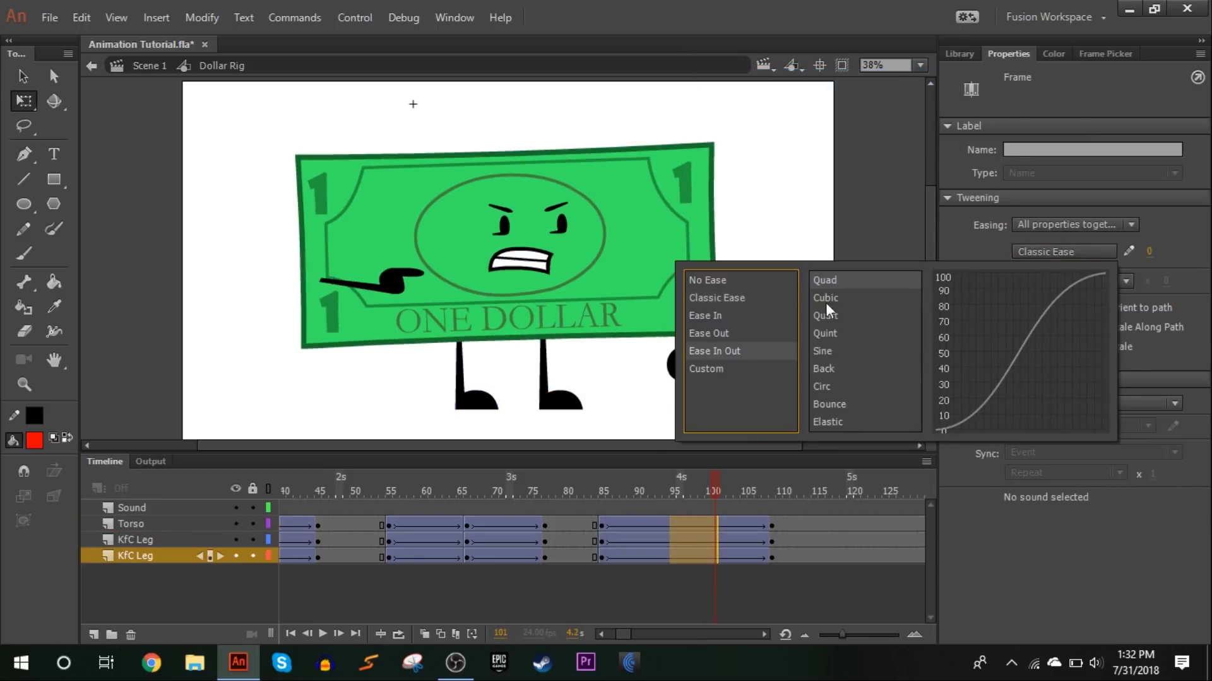
click(834, 279)
drag(597, 491, 623, 435)
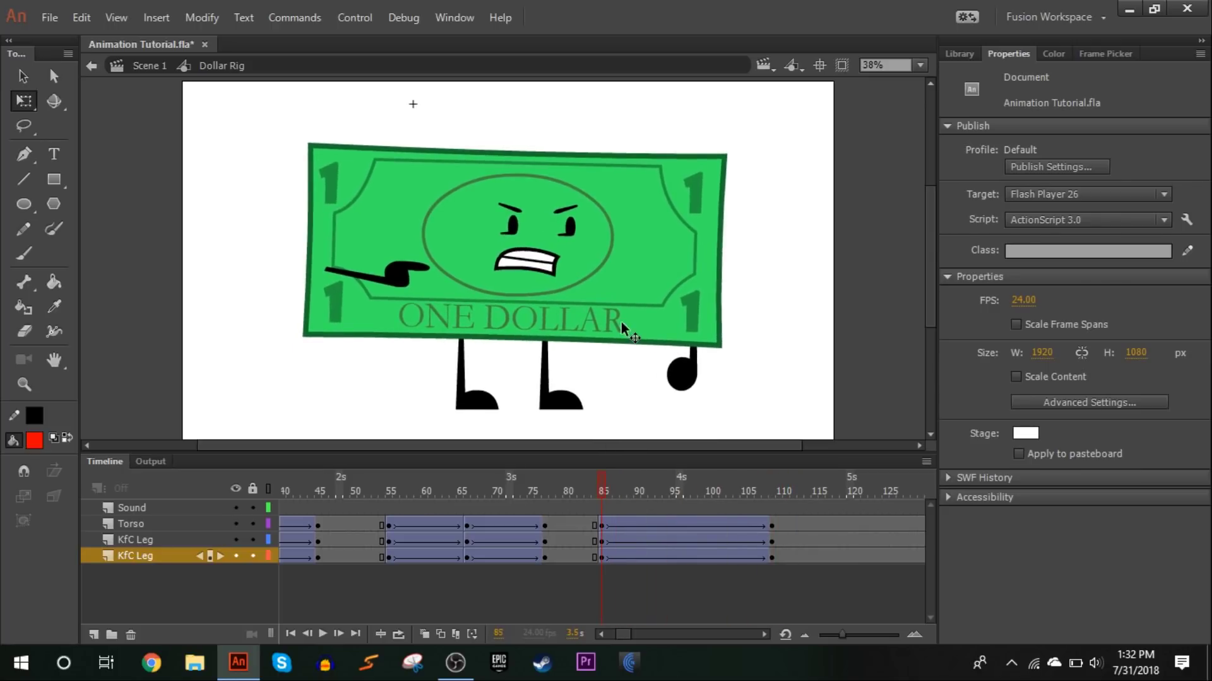
Step: Insert keyframes at frames 109 and 97 on all the part layers inside the Dollar Torso
click(770, 522)
double_click(657, 273)
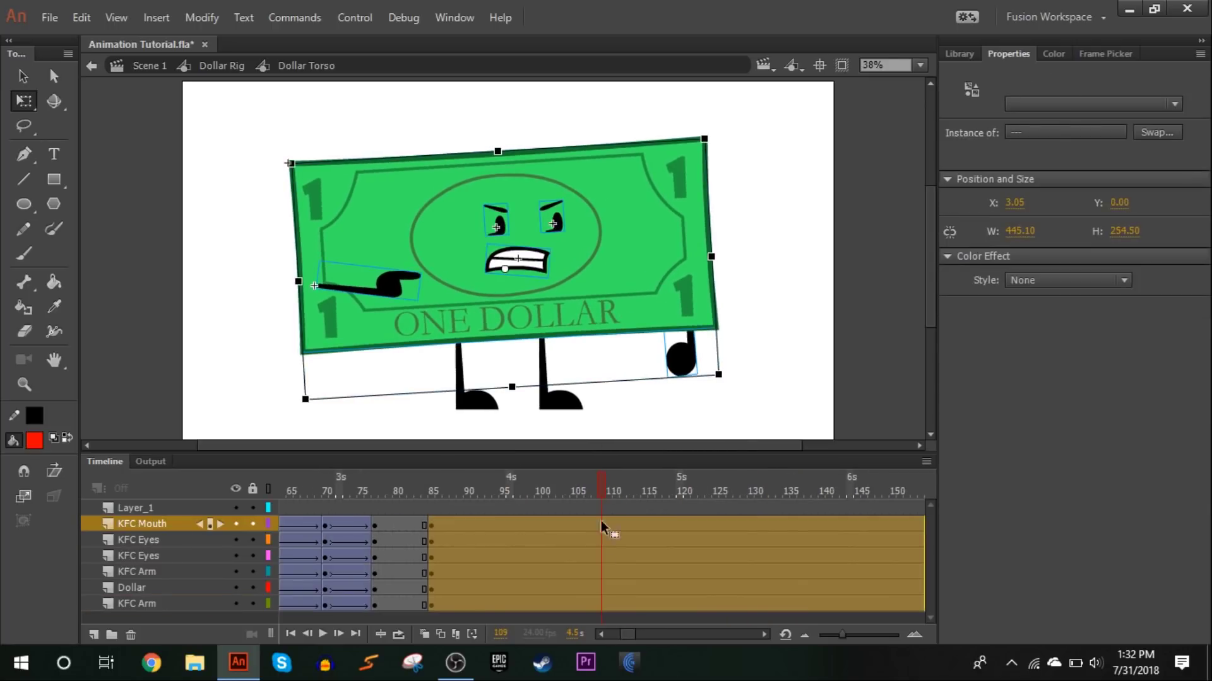
drag(598, 540, 600, 615)
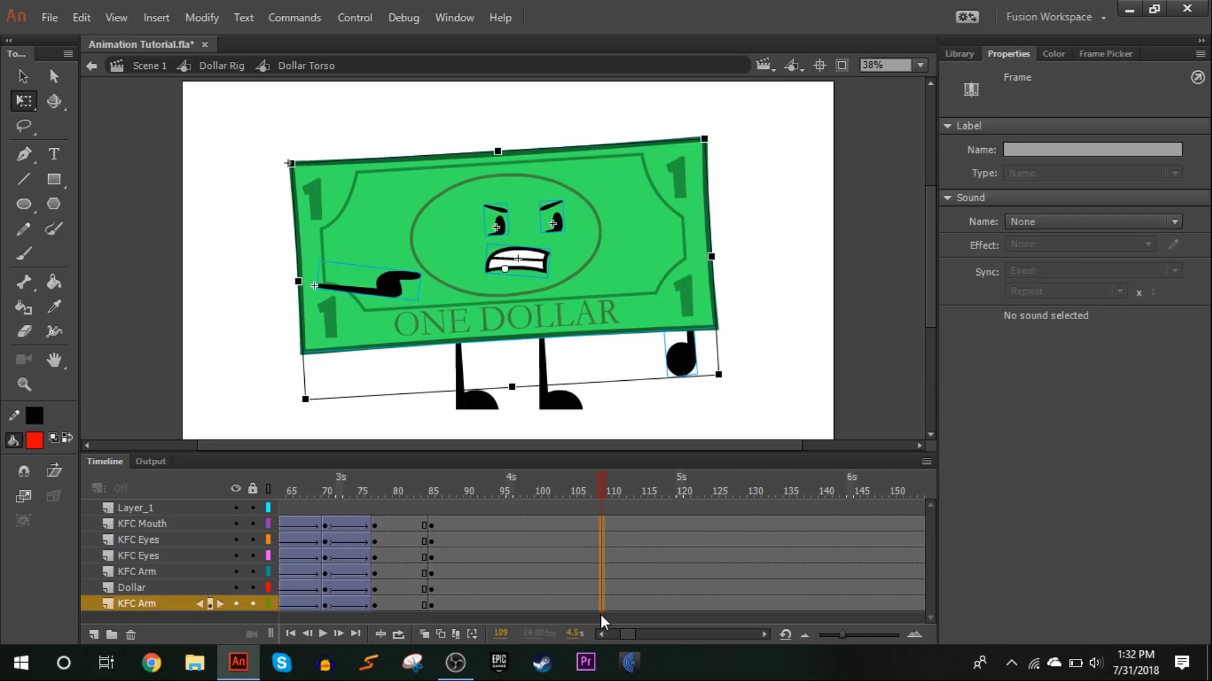
key(F6)
click(516, 529)
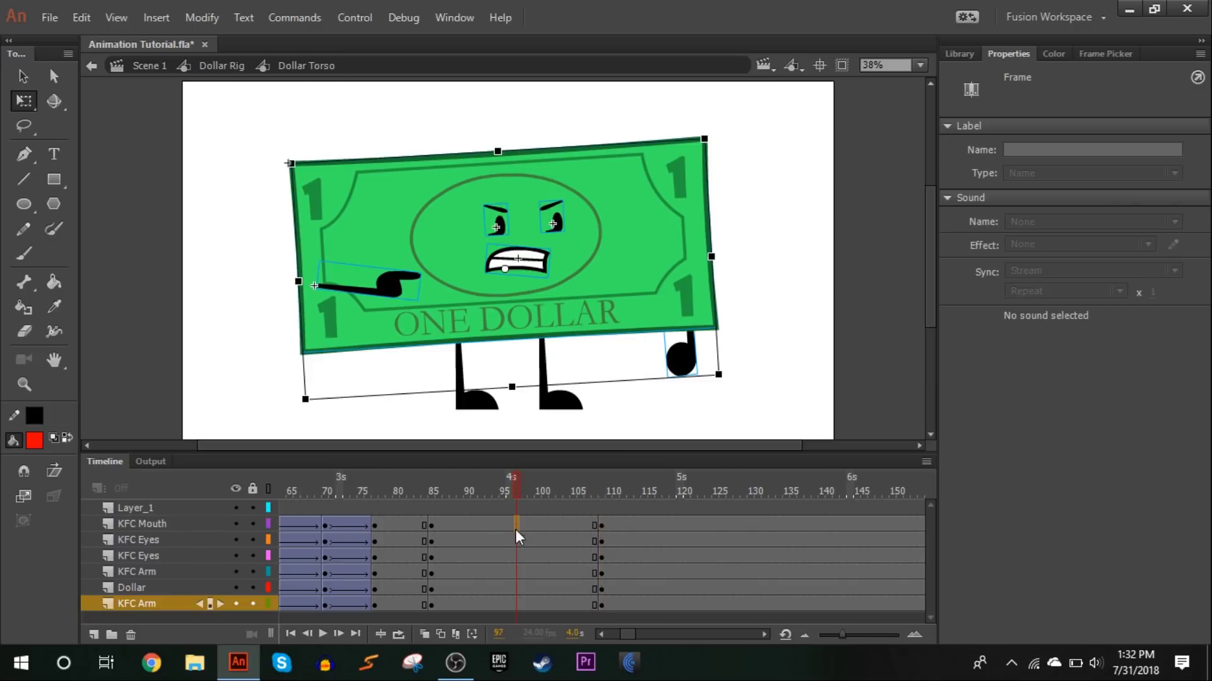
key(F6)
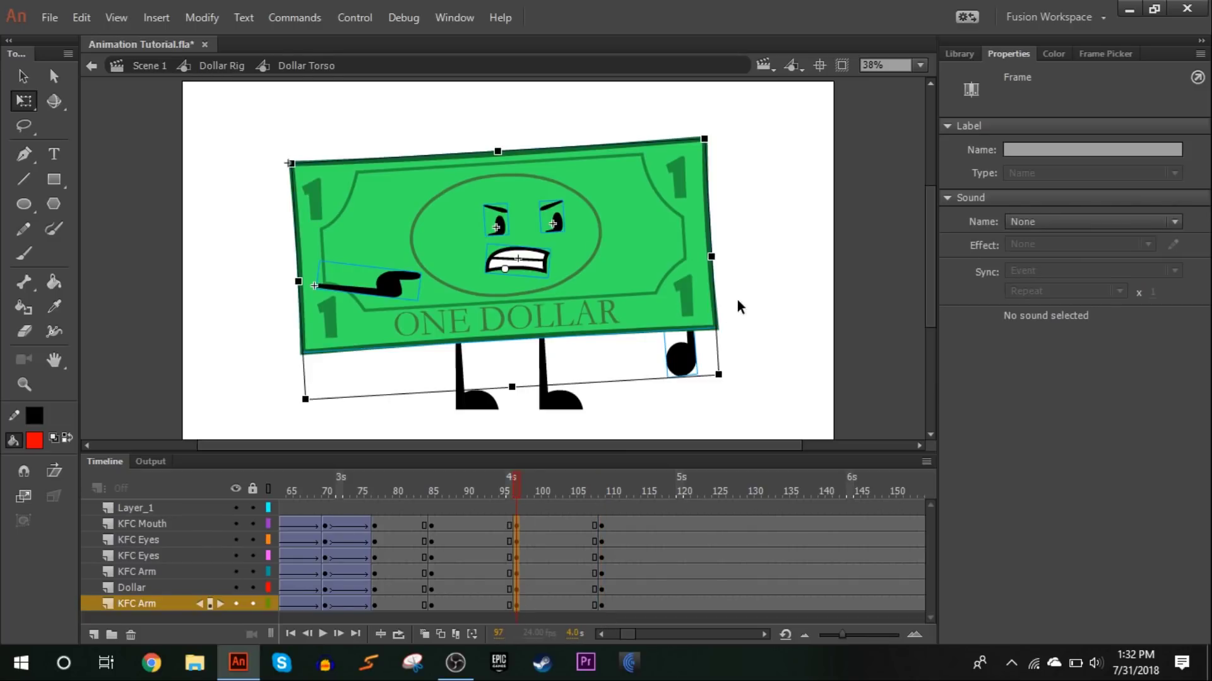
Step: Nudge all of the Dollar Torso's parts slightly downward at frame 97
key(shift+Down)
key(shift+Down)
key(shift+Down)
key(shift+Down)
click(498, 385)
Step: Rotate the pointing arm slightly clockwise and swing the hanging arm slightly to the left at frame 97
click(391, 292)
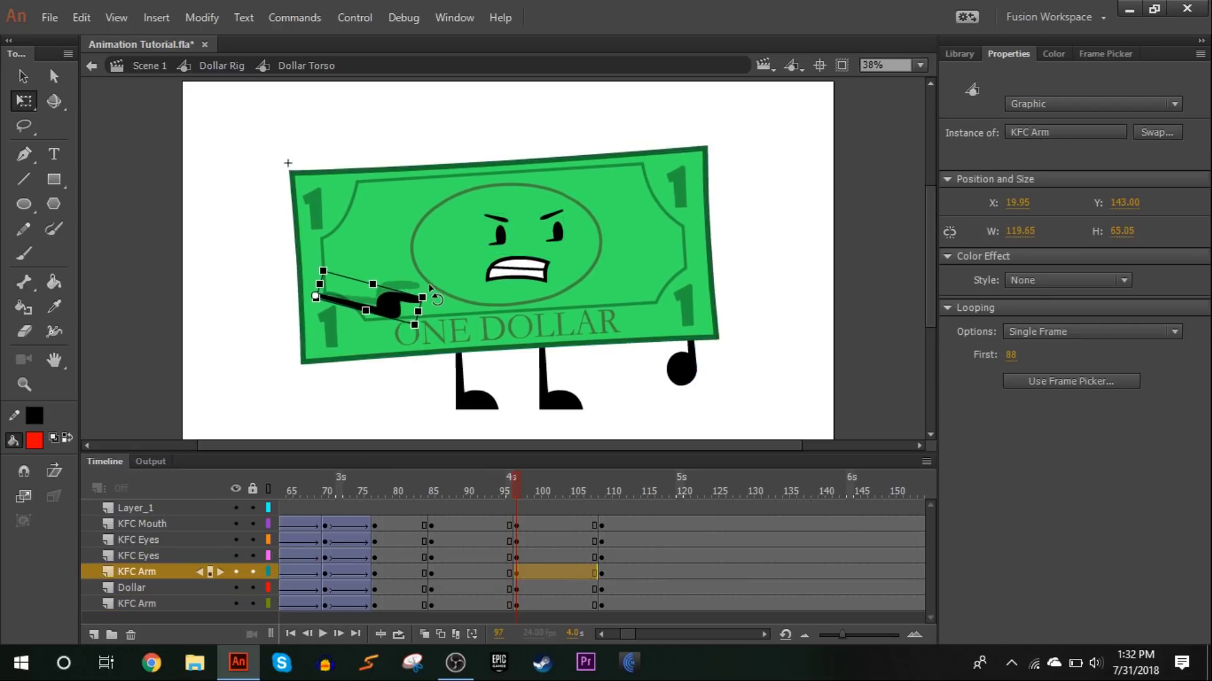
click(682, 369)
drag(676, 400, 662, 413)
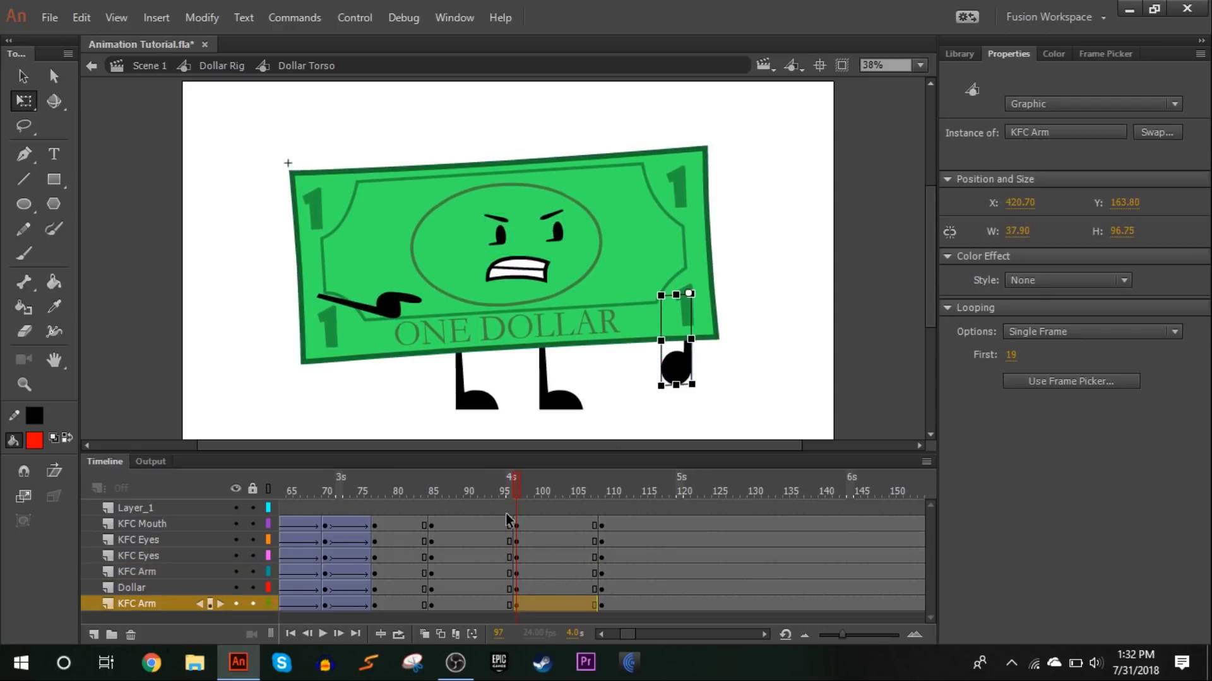
Step: Nudge the eyes and mouth slightly further downward at frame 97, and play through to frame 109
drag(513, 524, 514, 554)
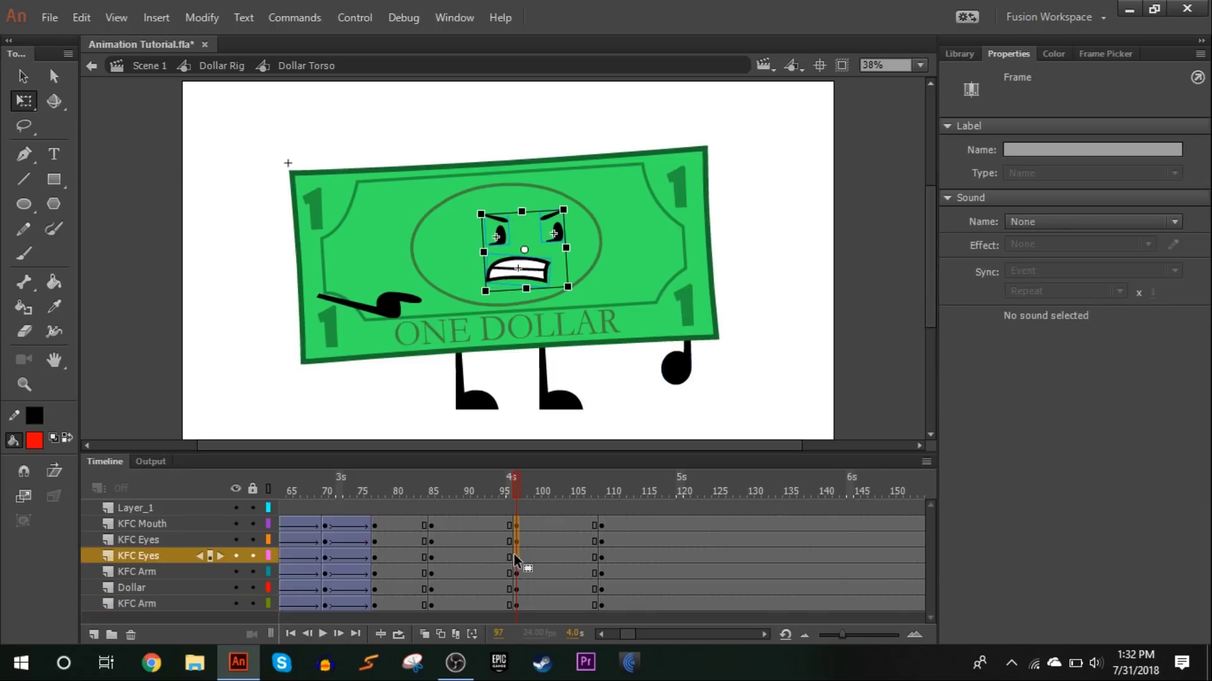
click(501, 487)
key(Return)
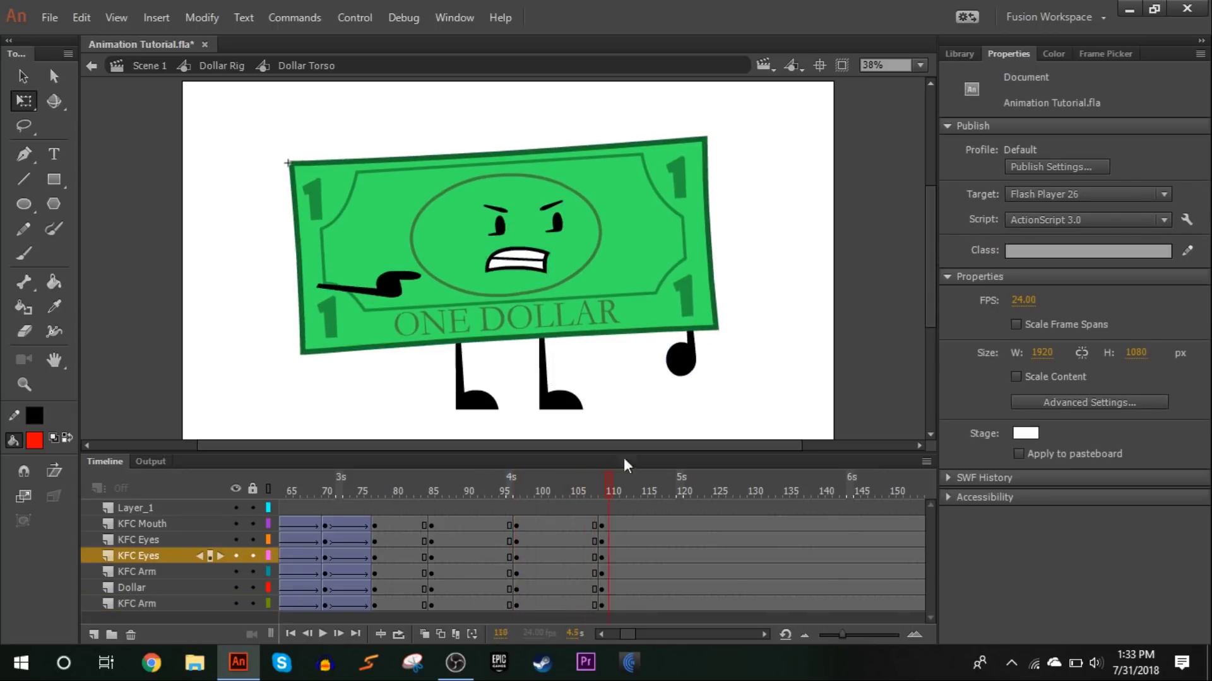
Step: Create classic tweens on all Dollar Torso layers between frames 85 and 109, with Quad Ease In Out easing
drag(487, 525, 539, 602)
right_click(532, 582)
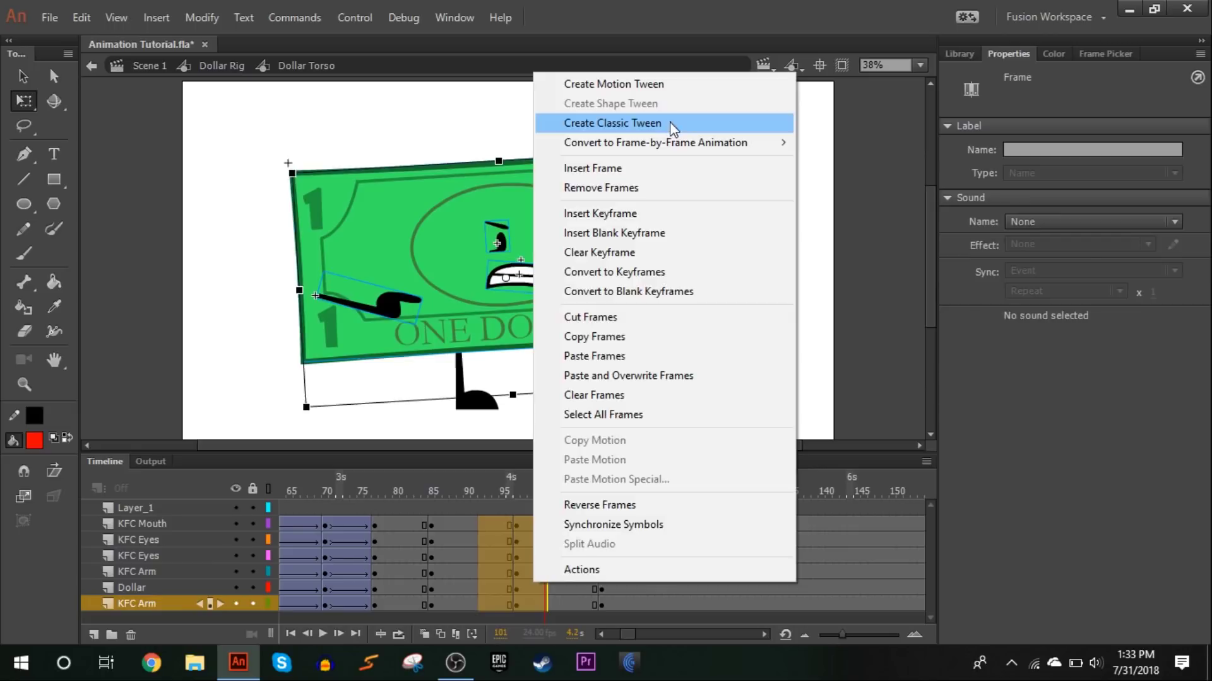
click(669, 123)
click(1064, 251)
mouse_move(775, 349)
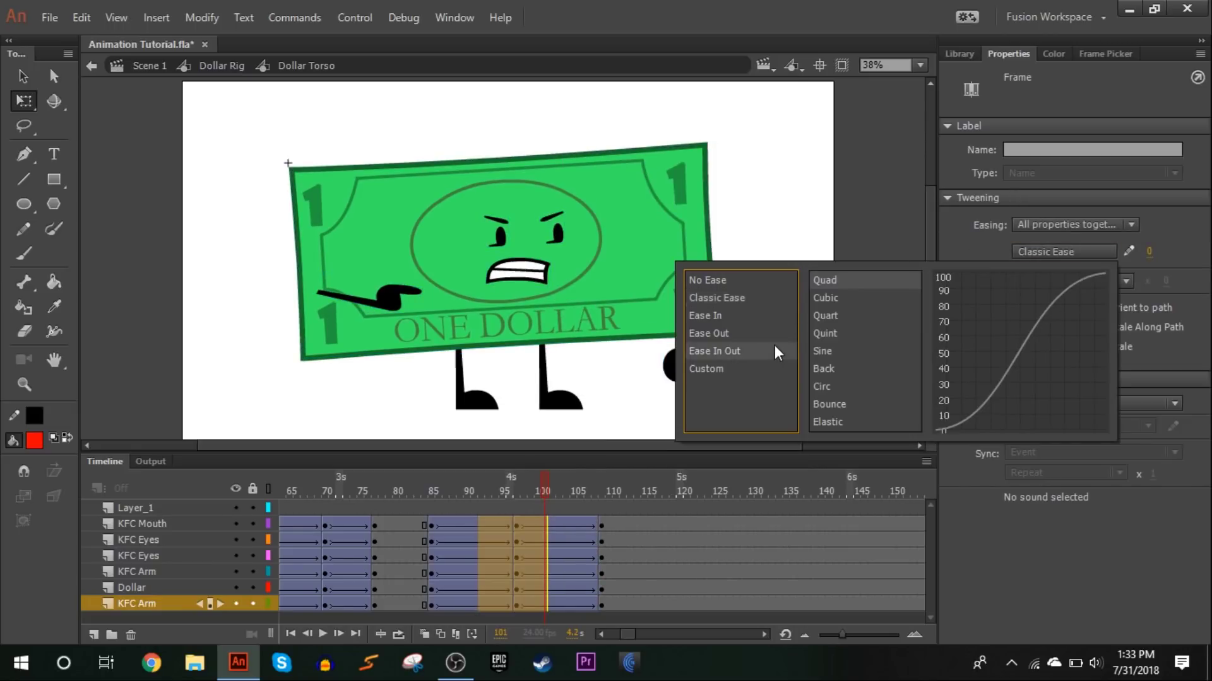
click(832, 280)
Step: Return to the Dollar Rig, play the whole animation from frame 1, and scrub through its last movements
click(217, 66)
drag(427, 483, 241, 554)
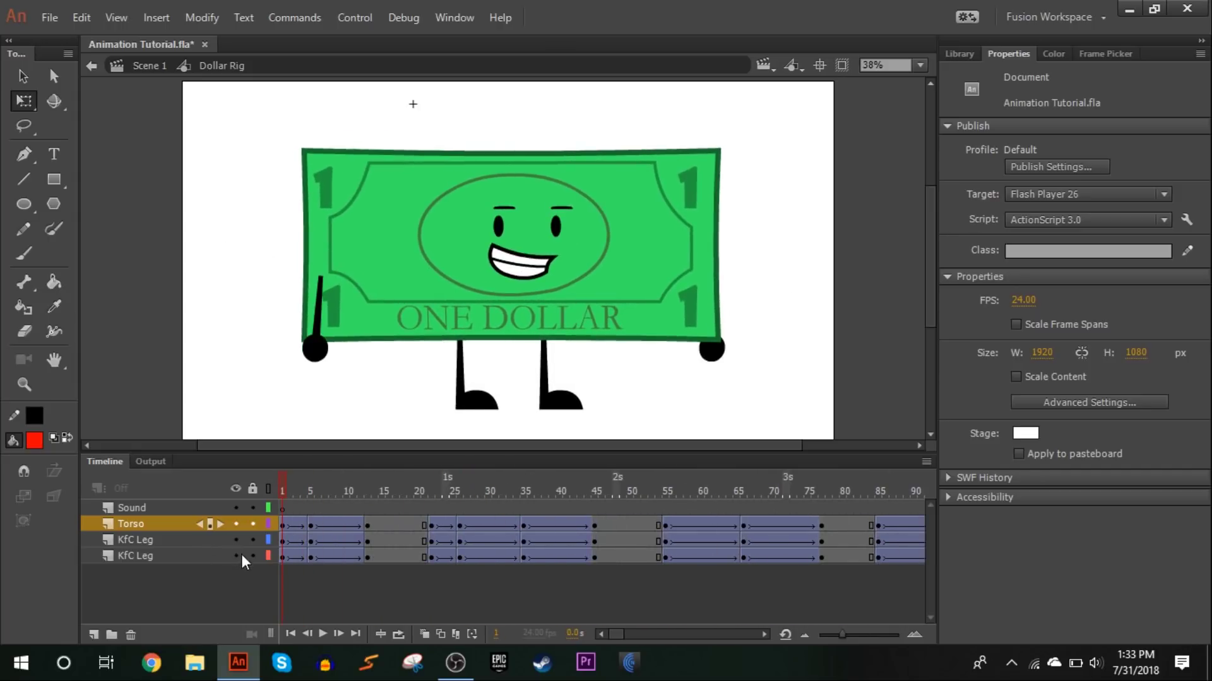
click(319, 634)
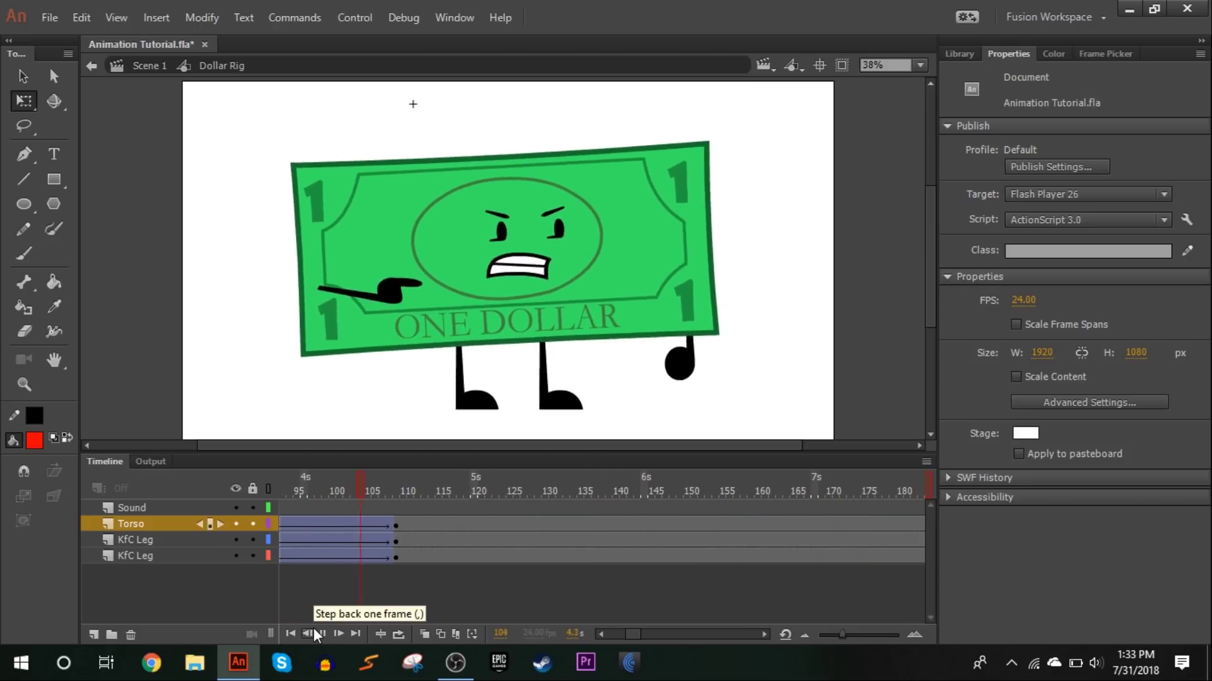
drag(414, 490, 438, 498)
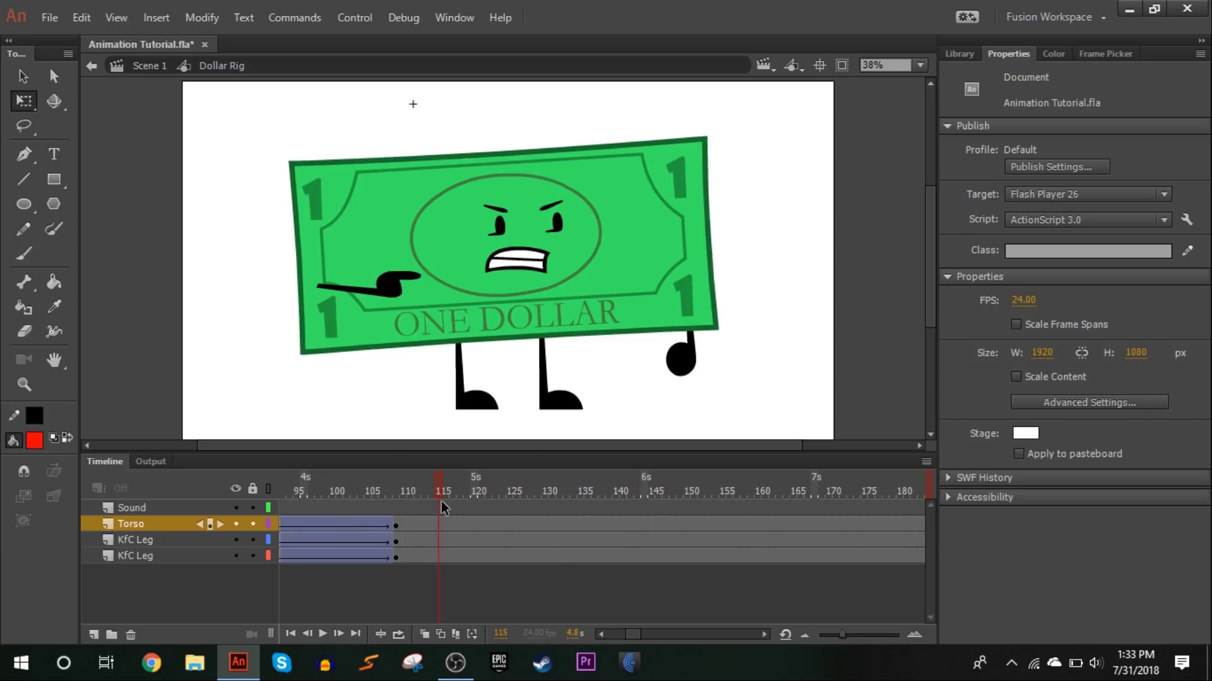
drag(434, 497, 577, 433)
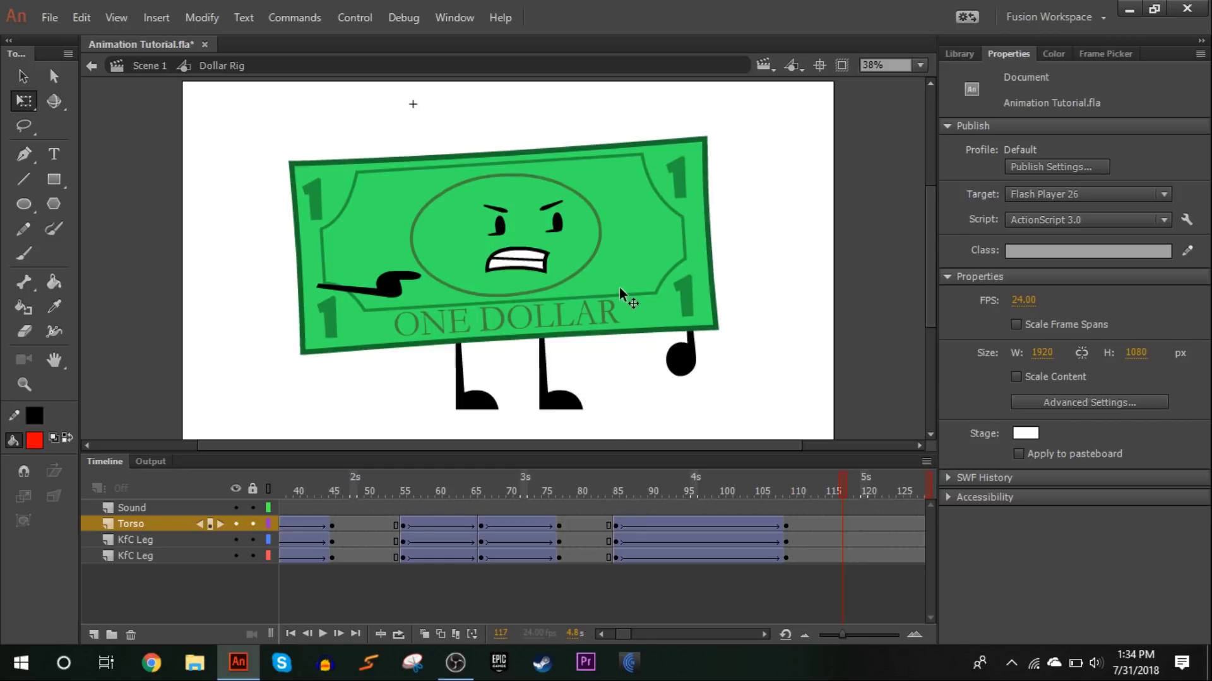
drag(617, 492, 821, 393)
Step: Return to Scene 1 and play the complete Dollar animation from frame 1
drag(888, 372, 522, 521)
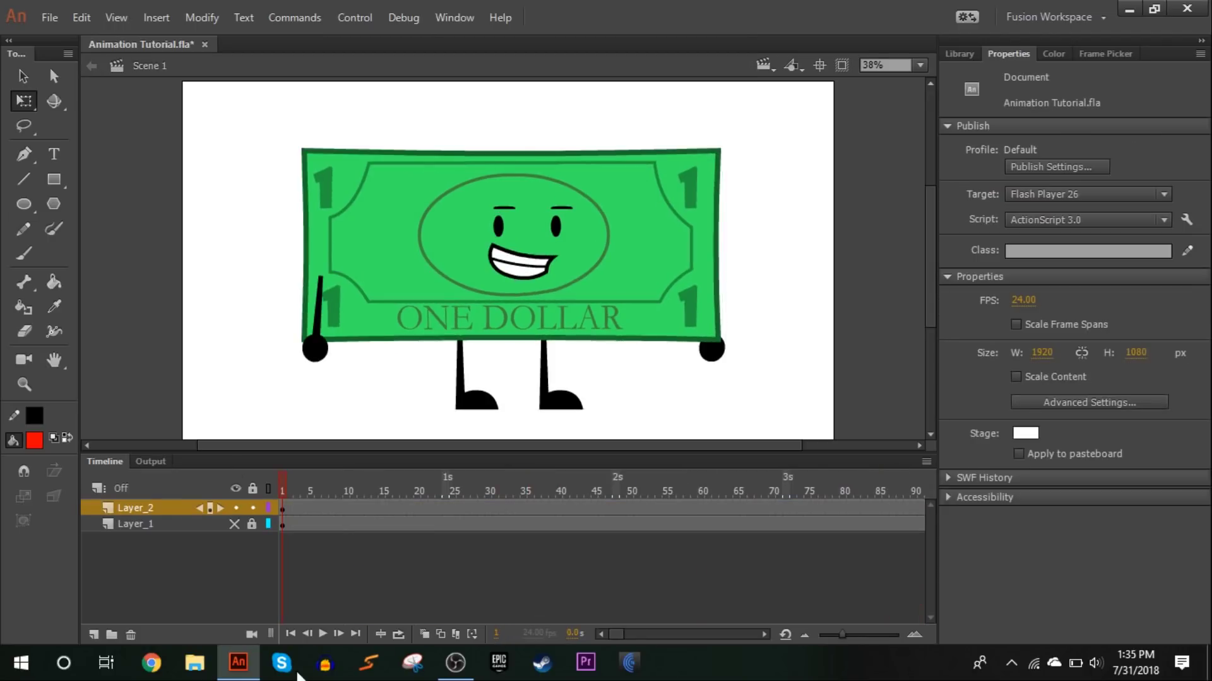
click(326, 634)
drag(289, 131, 318, 156)
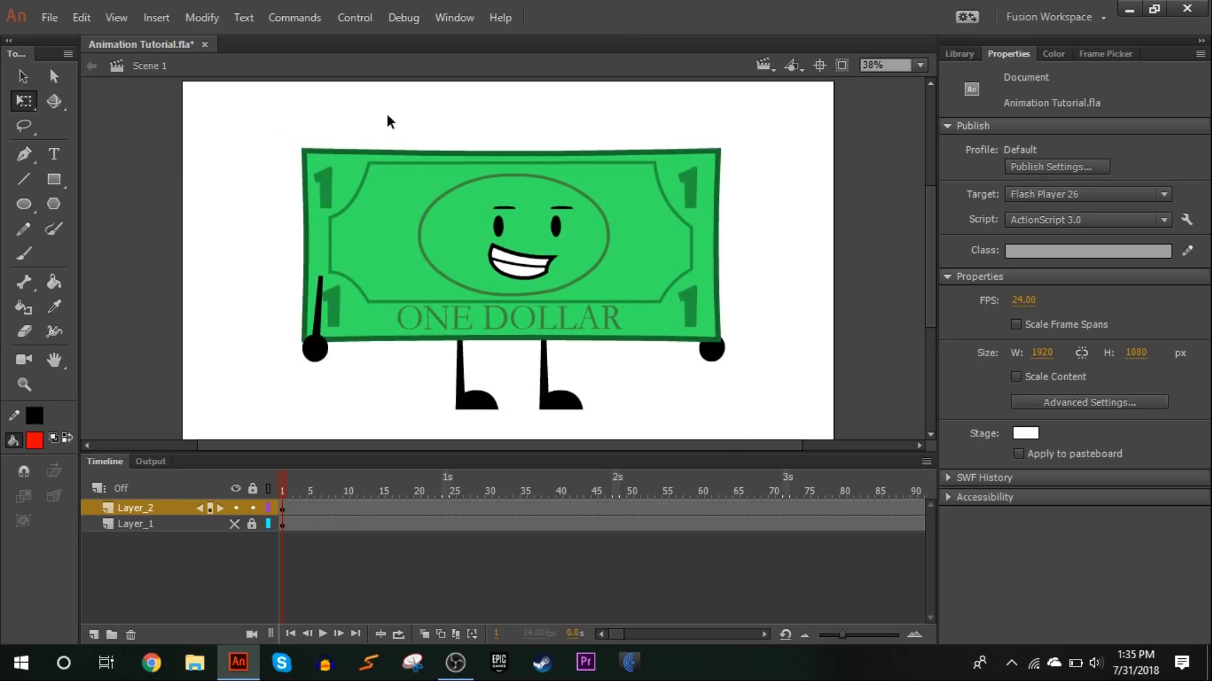
click(322, 636)
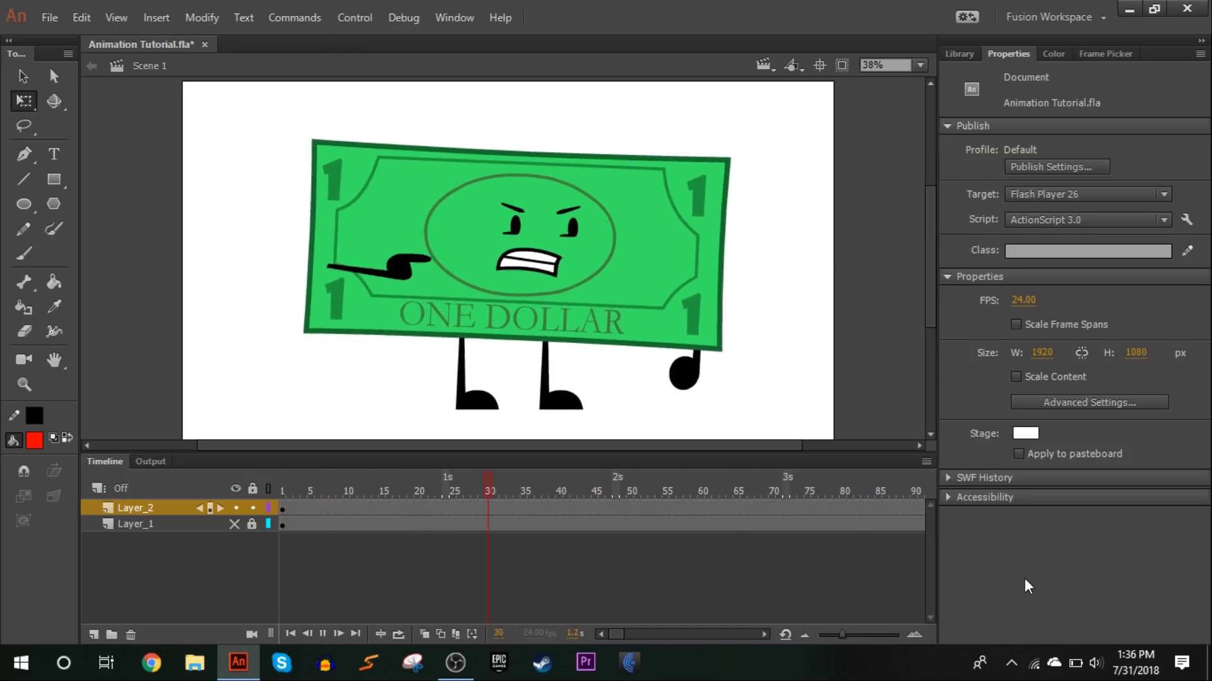